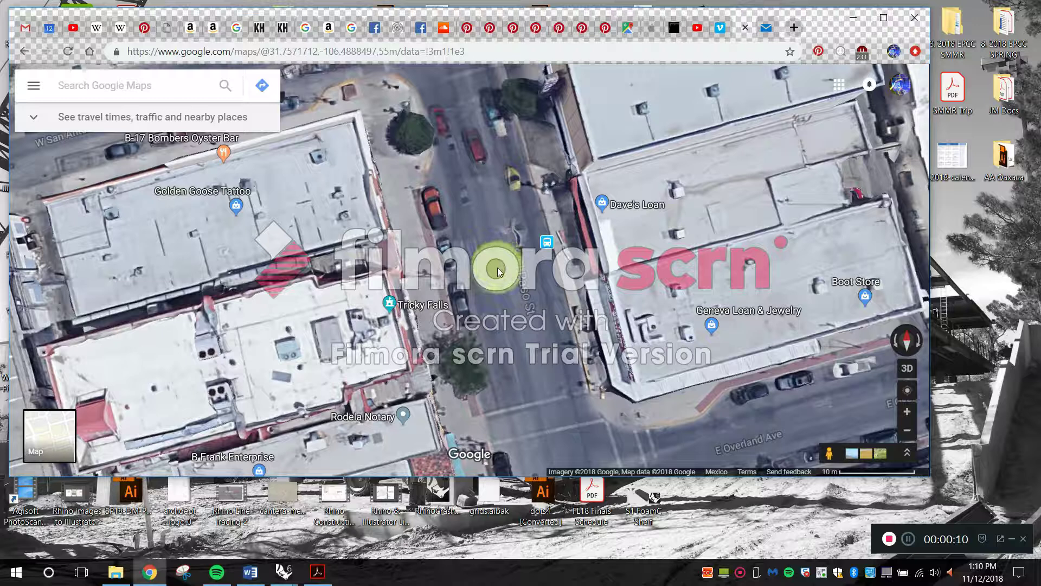
# - Enter Street View on S El Paso St in front of Tricky Falls, north of E Overland Ave
pyautogui.moveTo(494, 279); pyautogui.dragTo(539, 254)
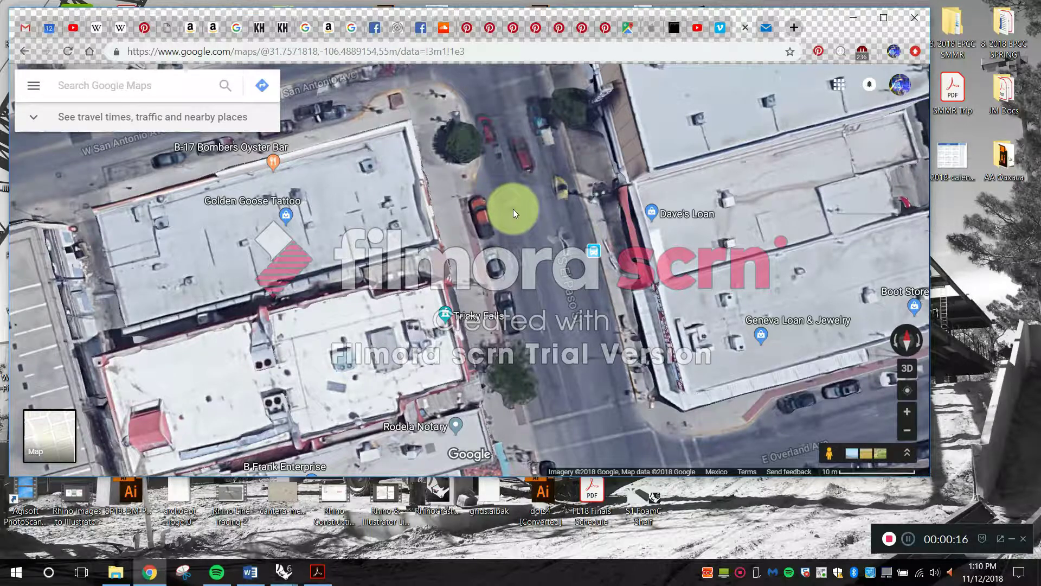
pyautogui.moveTo(506, 285)
pyautogui.mouseDown()
pyautogui.moveTo(528, 283)
pyautogui.moveTo(515, 288)
pyautogui.mouseUp()
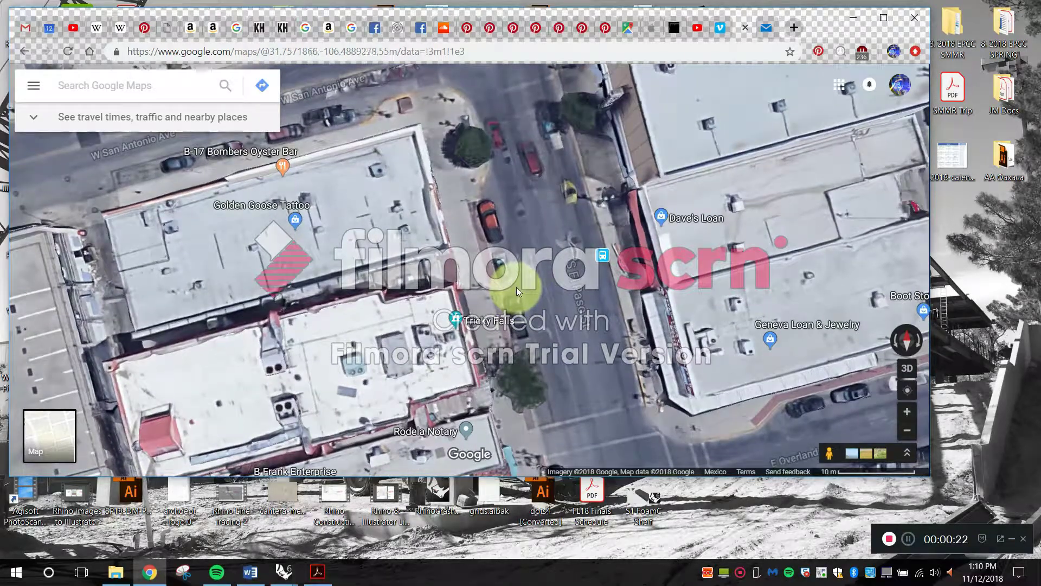
pyautogui.moveTo(509, 289); pyautogui.dragTo(498, 313)
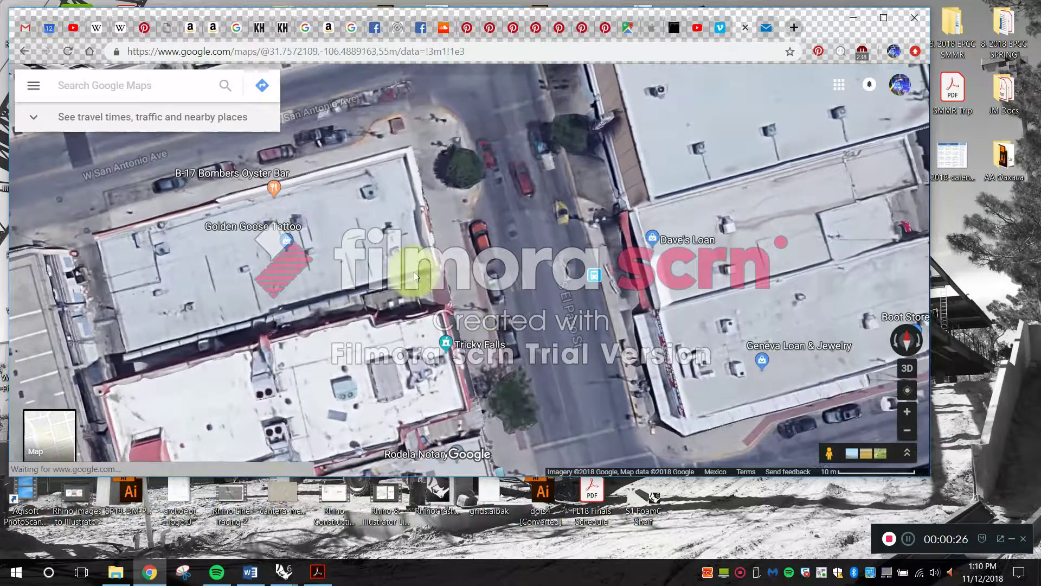
pyautogui.moveTo(506, 378); pyautogui.dragTo(493, 360)
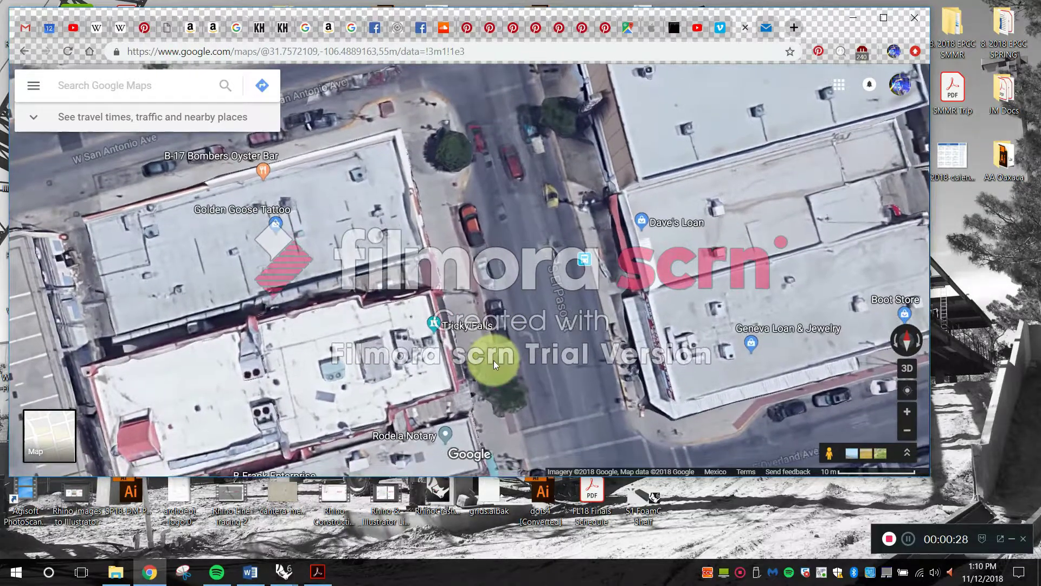
pyautogui.moveTo(828, 454); pyautogui.dragTo(516, 346)
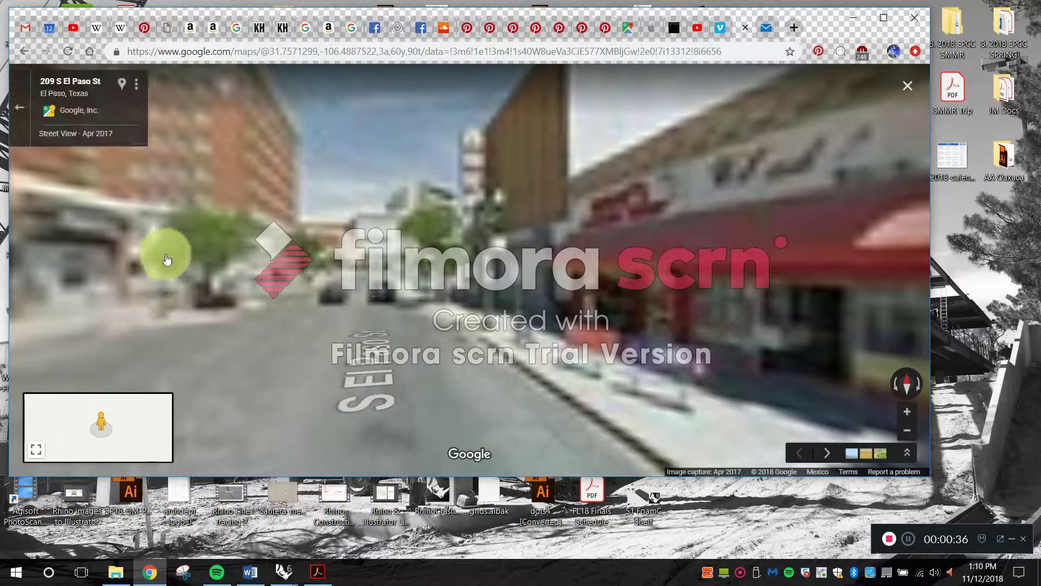
# - Turn Street View toward the Tricky Falls side of the street and examine the Benny's Pawn Shop storefront and its neighbouring facades
pyautogui.moveTo(181, 235); pyautogui.dragTo(868, 255)
pyautogui.moveTo(378, 315); pyautogui.dragTo(539, 290)
pyautogui.click(424, 280)
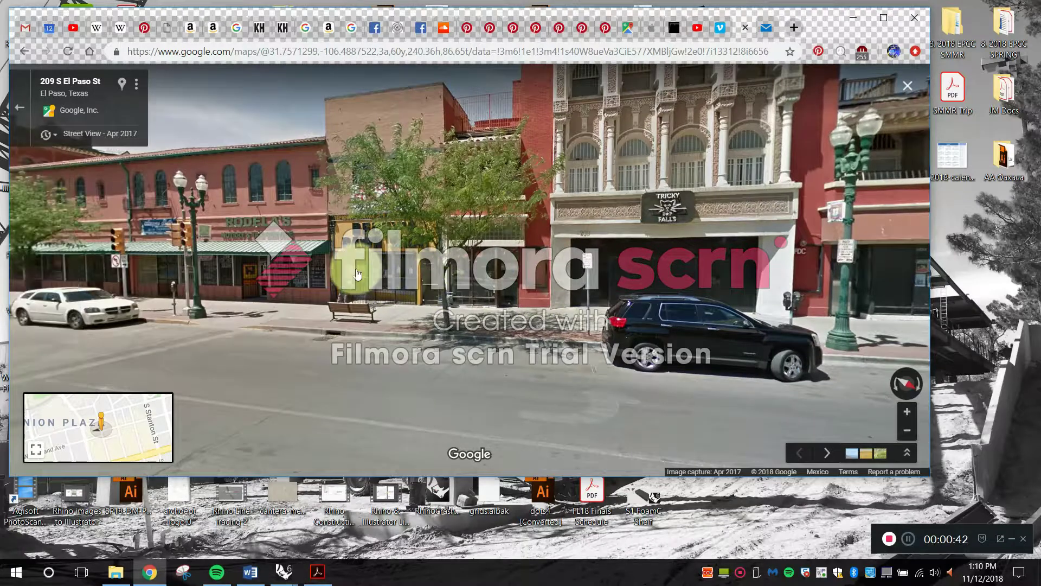
pyautogui.click(545, 252)
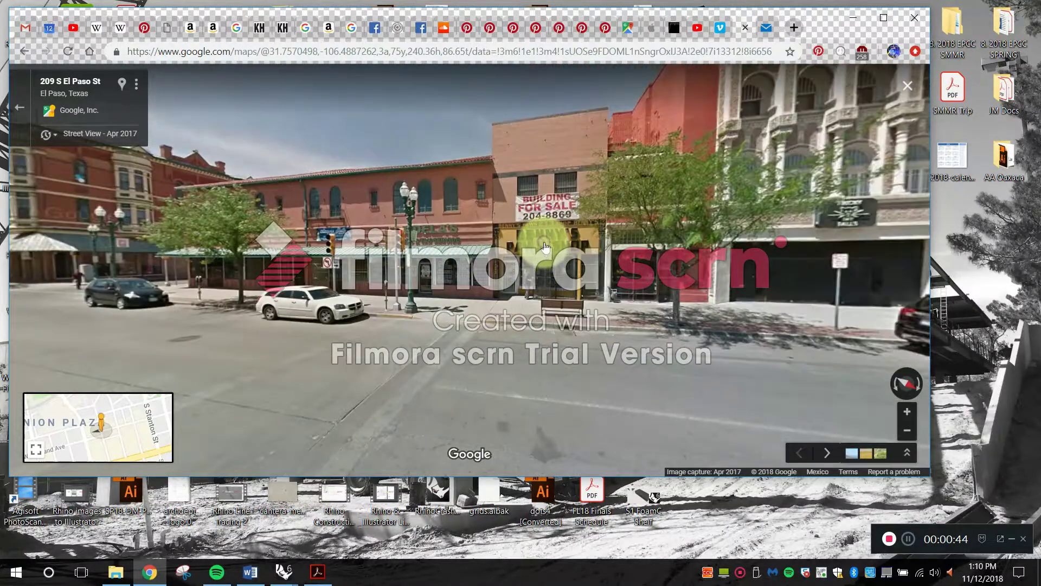
pyautogui.click(462, 287)
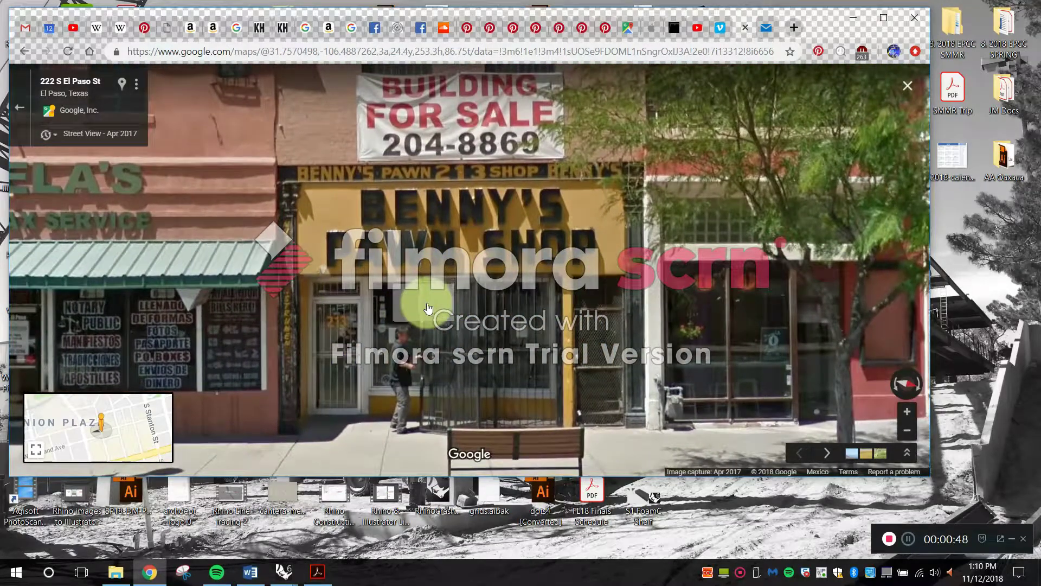
pyautogui.scroll(-3, 424, 302)
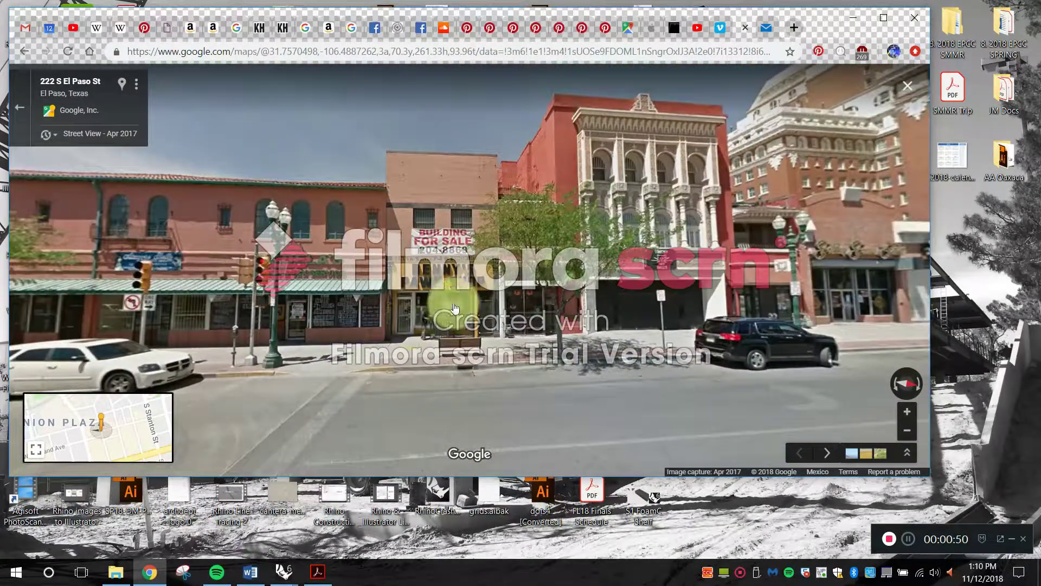
pyautogui.scroll(3, 441, 309)
pyautogui.moveTo(481, 293); pyautogui.dragTo(486, 278)
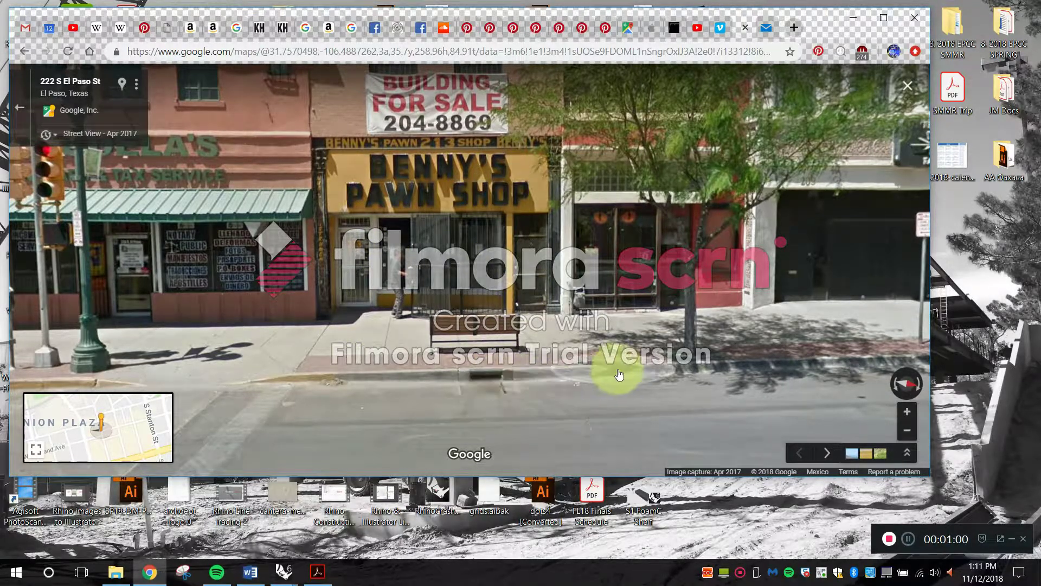
# - Switch to the Vimeo page with the "Rhino 5 for SketchUp Users" tutorial and look over its description and video
pyautogui.click(716, 37)
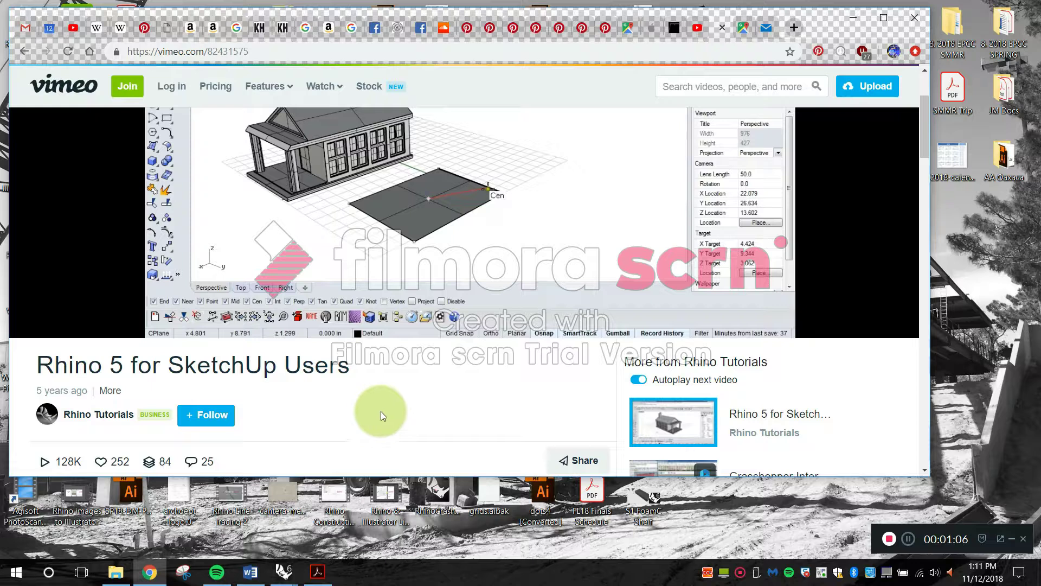
pyautogui.scroll(-3, 390, 396)
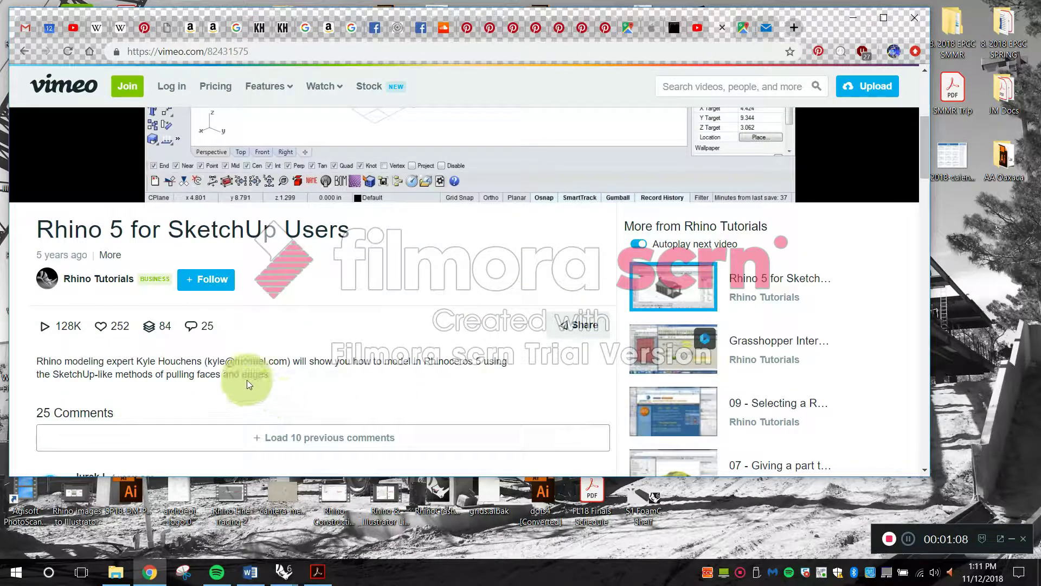
pyautogui.scroll(3, 293, 342)
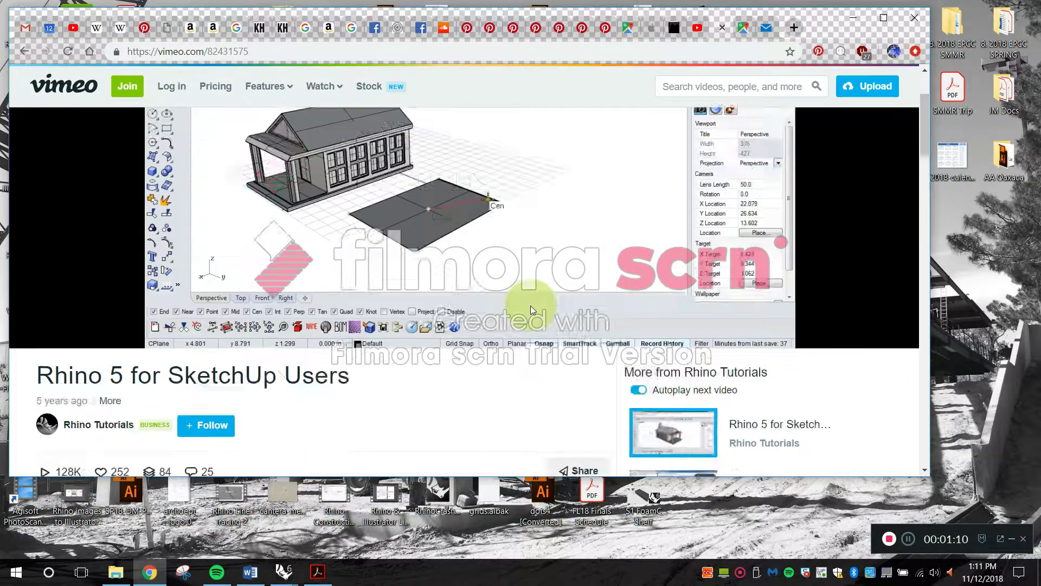
pyautogui.click(530, 305)
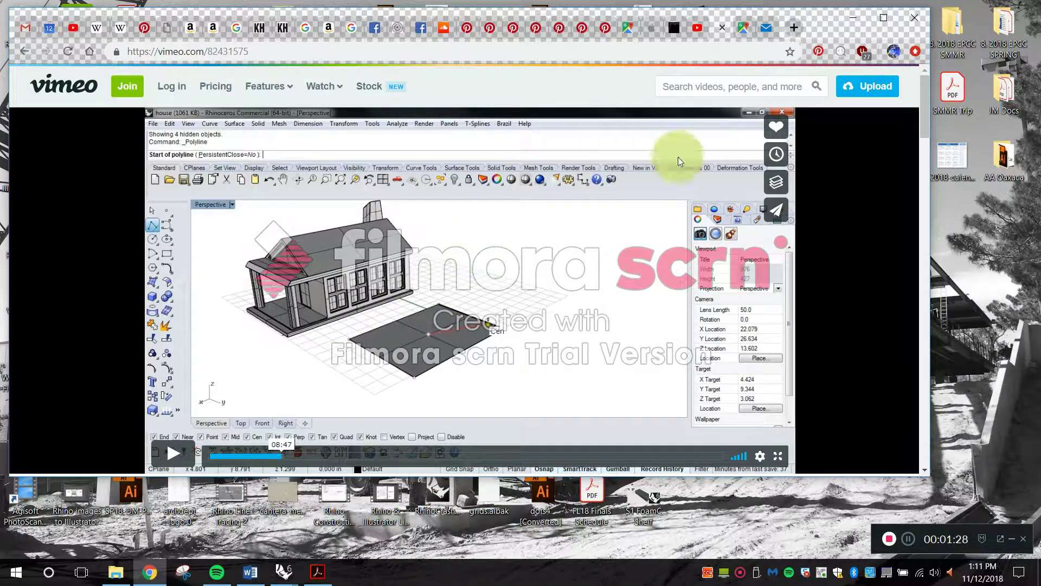
pyautogui.click(855, 21)
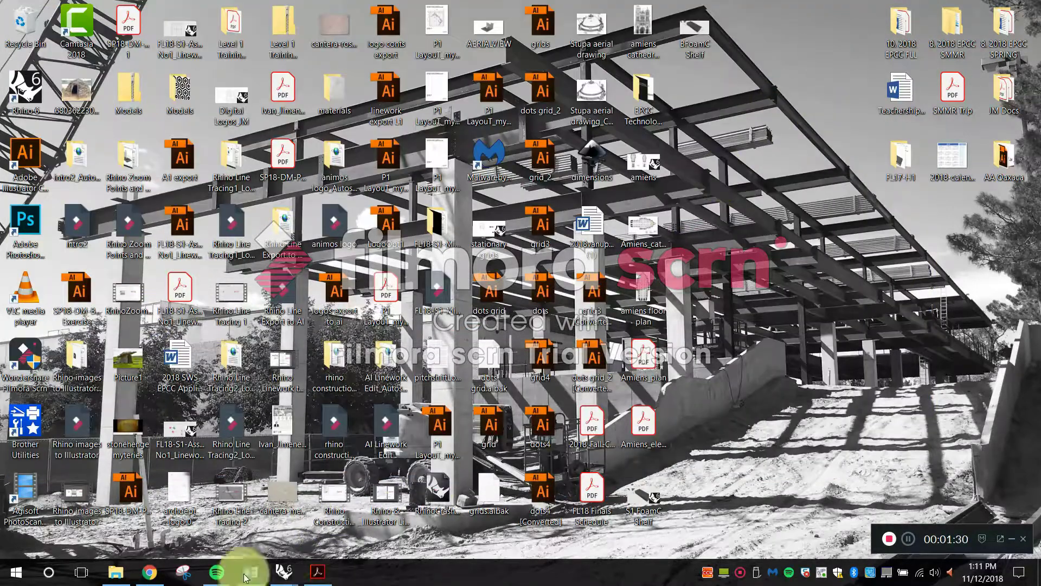
pyautogui.click(149, 572)
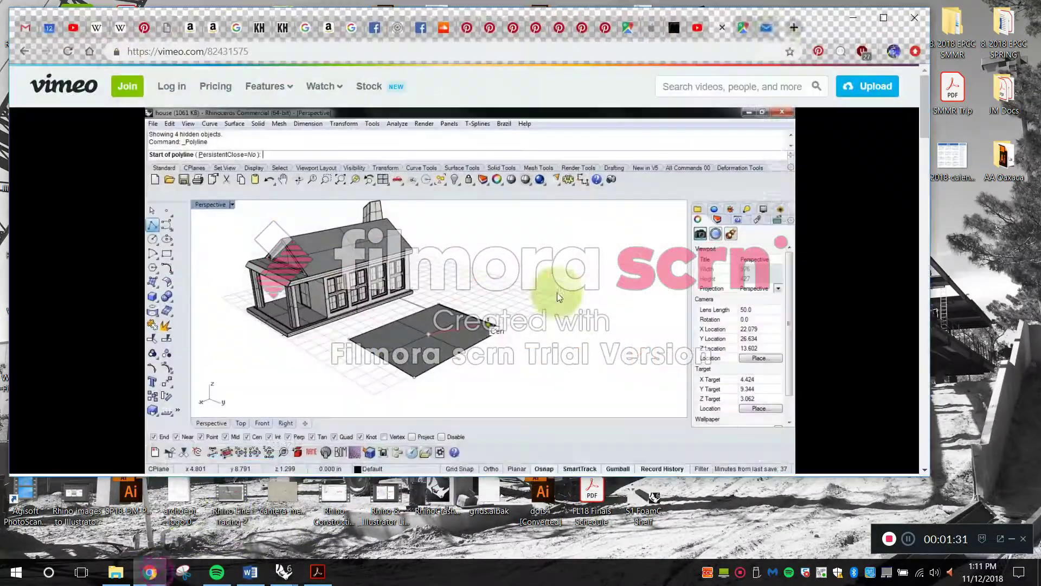
# - Return to Street View and frame the full facades of the pawn shop and adjoining buildings
pyautogui.click(743, 28)
pyautogui.moveTo(530, 226); pyautogui.dragTo(557, 274)
pyautogui.scroll(-3, 536, 274)
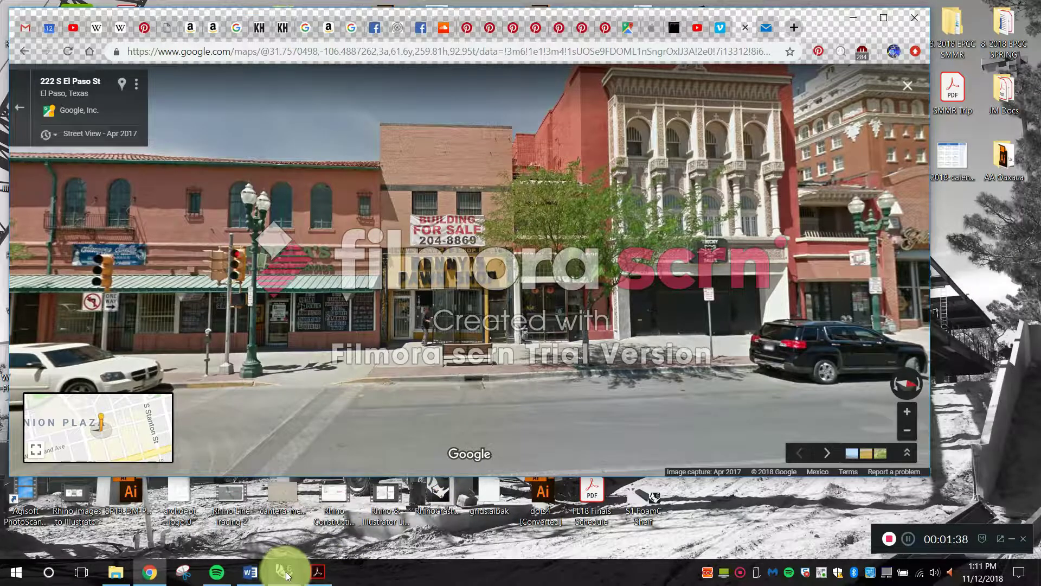
pyautogui.moveTo(287, 575)
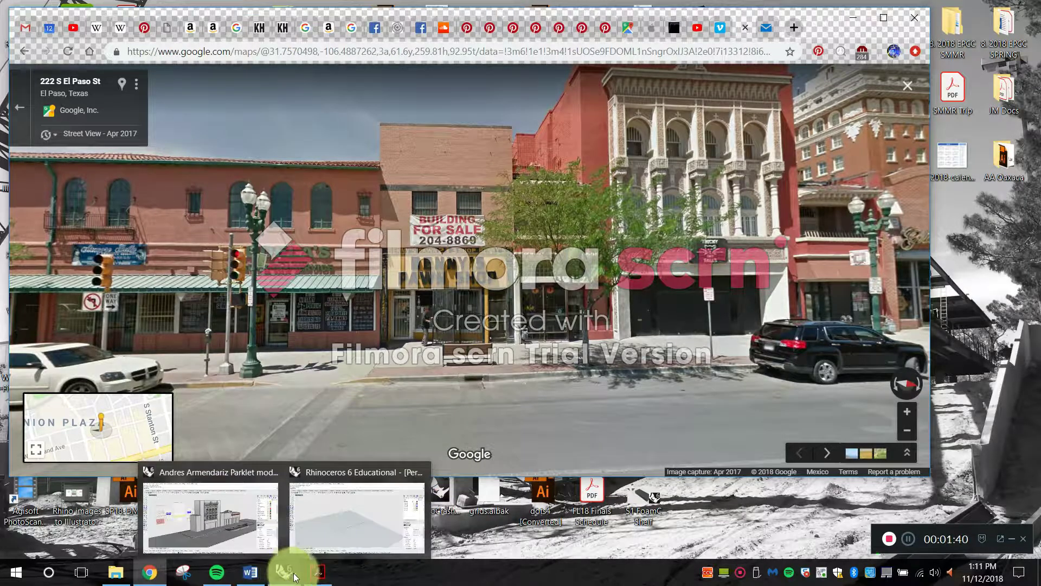
pyautogui.moveTo(557, 251); pyautogui.dragTo(595, 244)
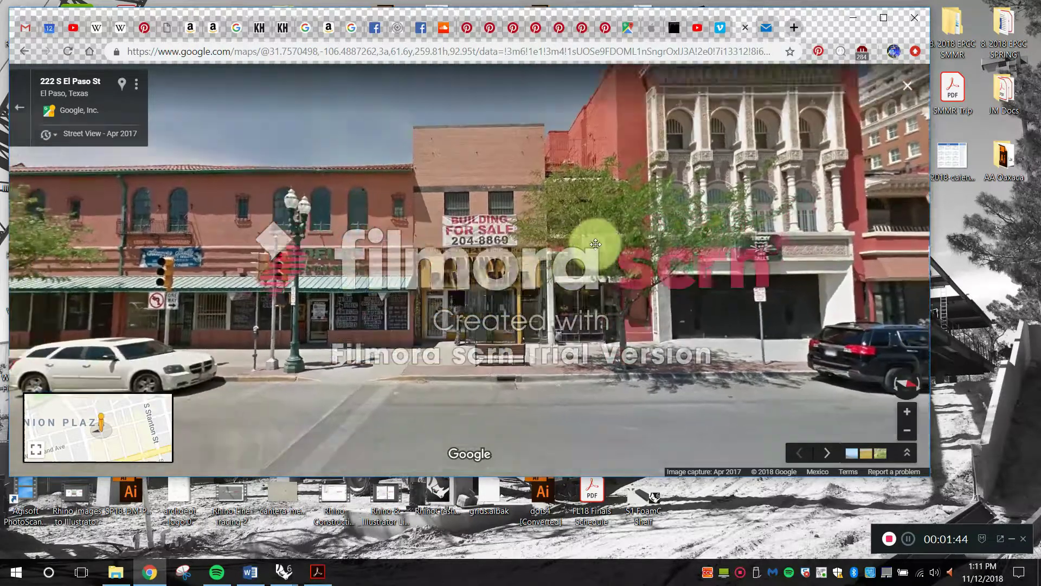
# - Revisit the Vimeo tutorial, and switch to Adobe Acrobat to view page 1 of Rhino Push_Pull Notes.pdf
pyautogui.click(714, 29)
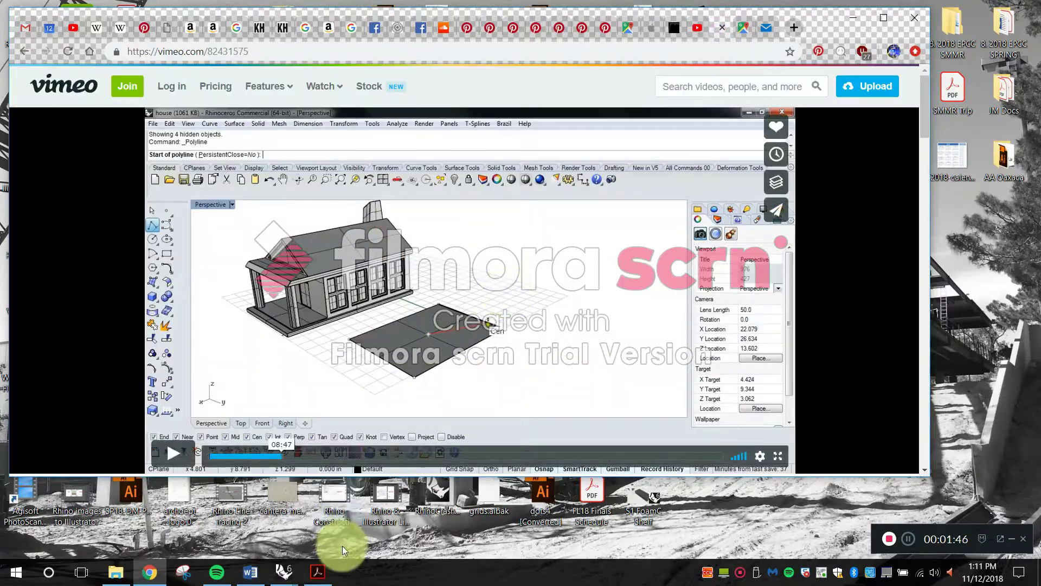
pyautogui.click(319, 572)
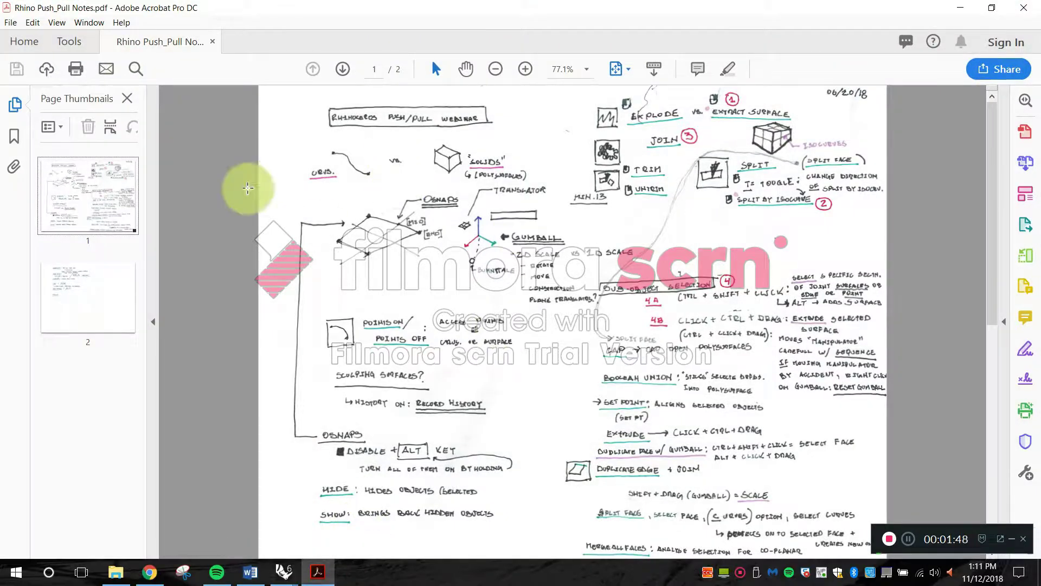
pyautogui.click(77, 296)
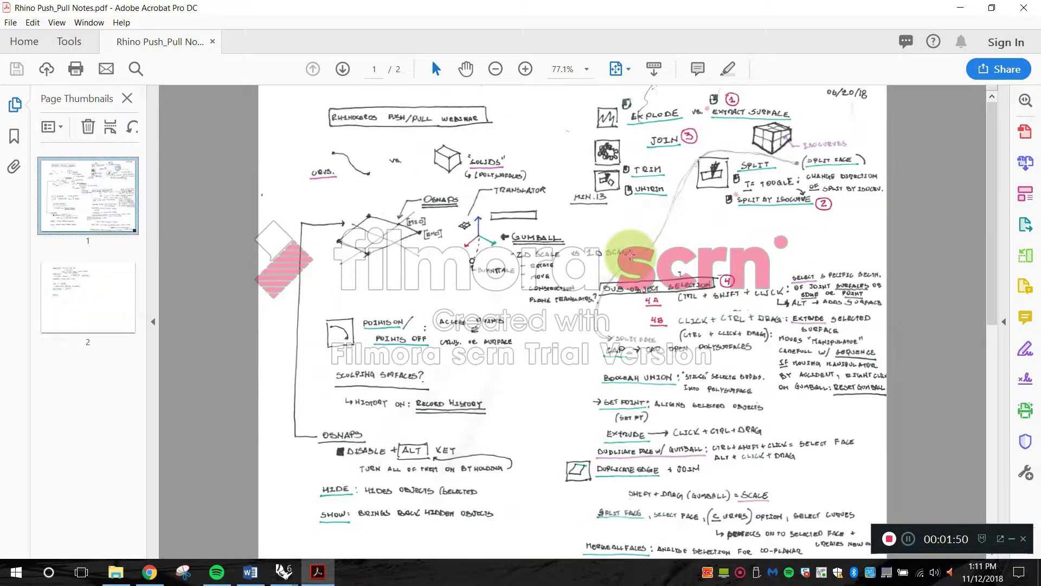
pyautogui.click(609, 241)
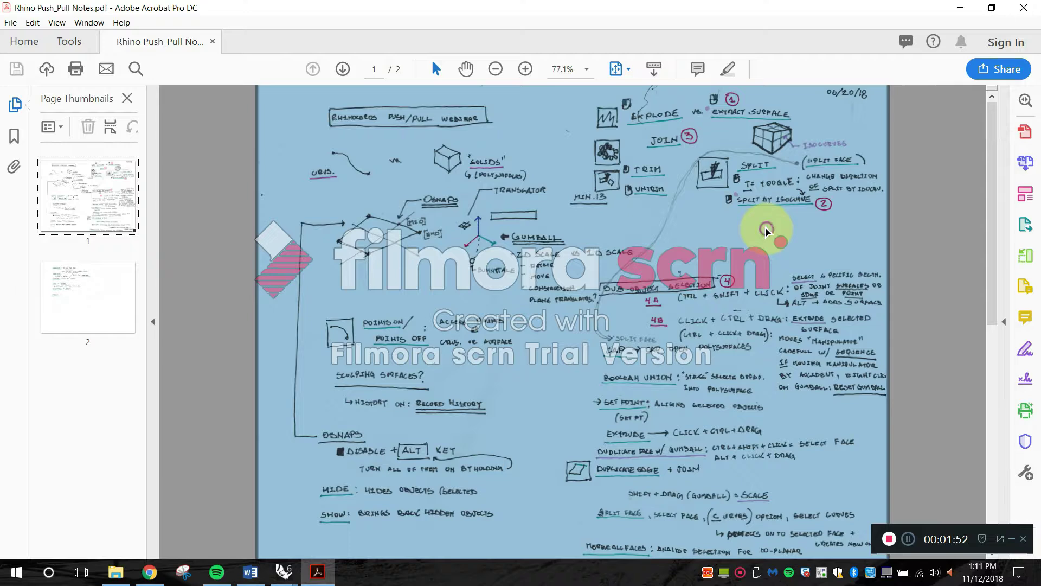
pyautogui.click(766, 227)
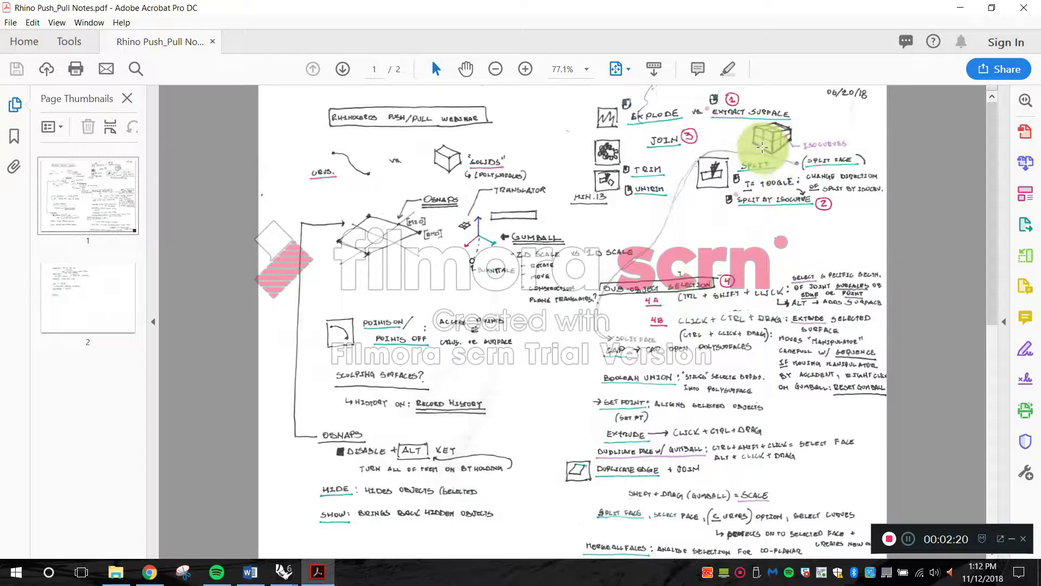
# - Point out the Extract Surface, isocurves and Split Face notes by temporarily highlighting them on the page
pyautogui.moveTo(705, 109); pyautogui.dragTo(793, 119)
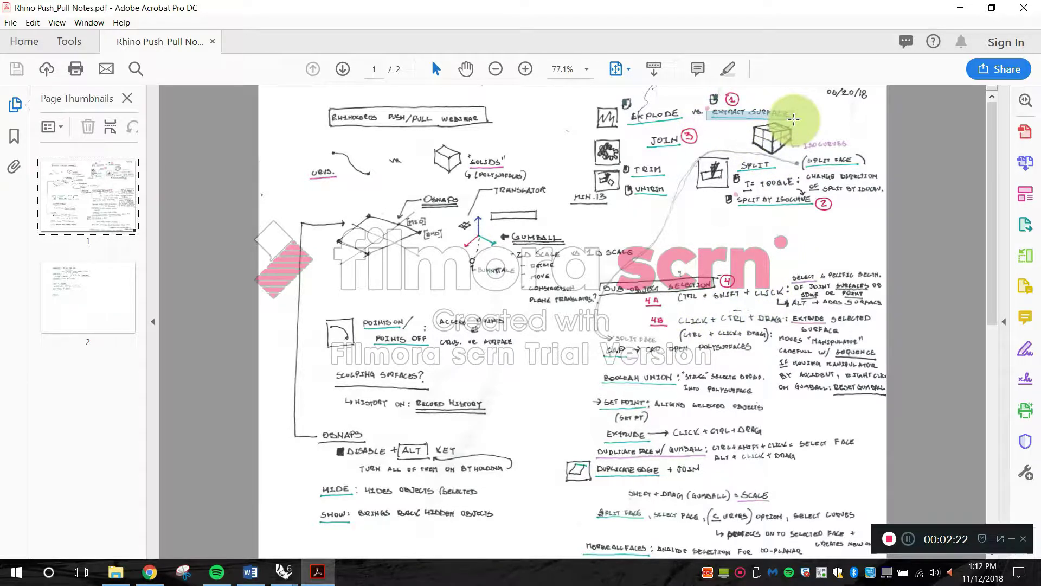
pyautogui.click(805, 143)
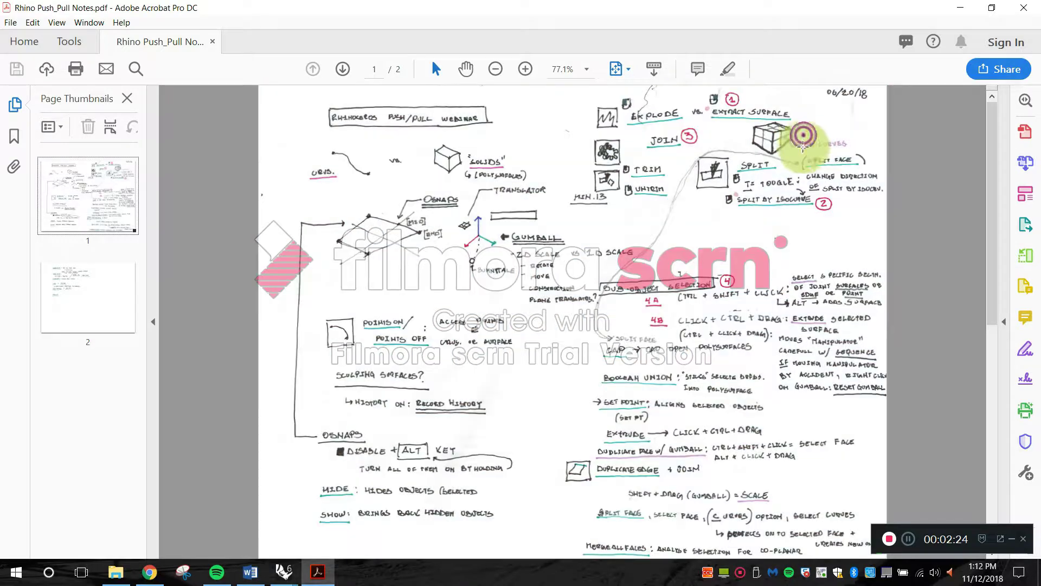
pyautogui.moveTo(788, 155); pyautogui.dragTo(859, 131)
pyautogui.click(830, 162)
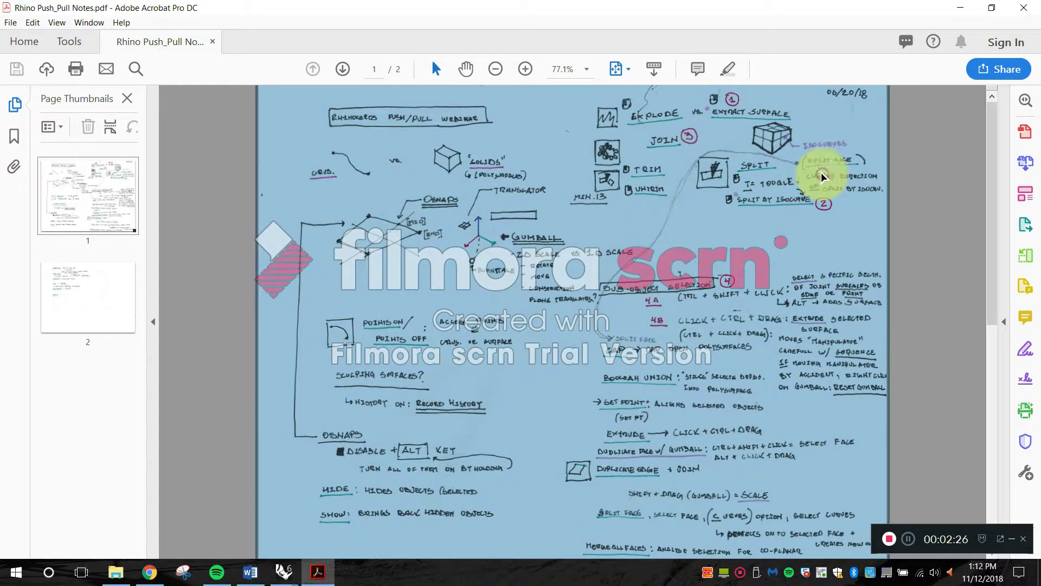
pyautogui.click(823, 176)
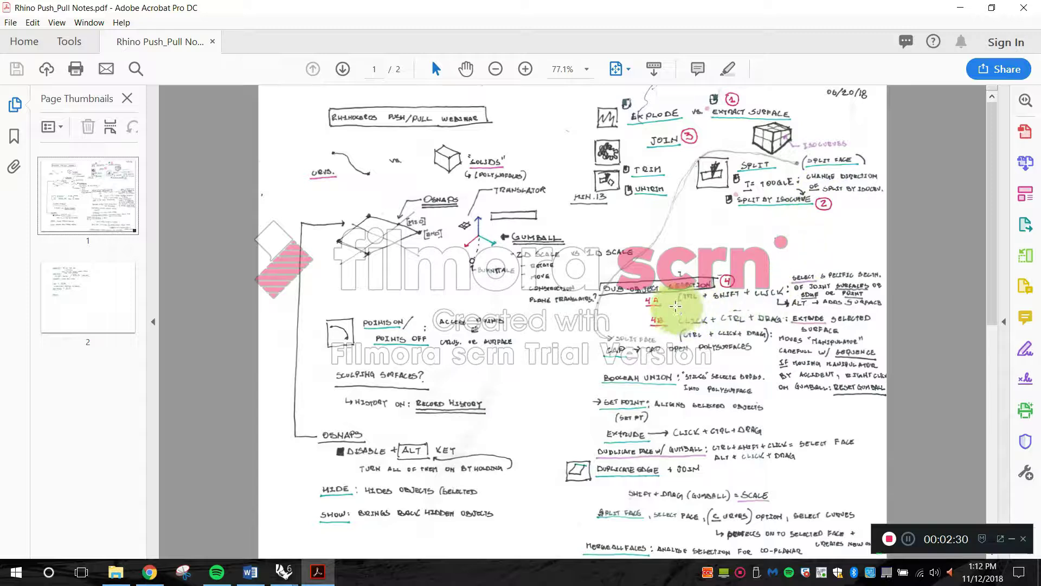
# - Temporarily highlight the sub-object selection shortcut at 4A and the extrude shortcut at 4B, leaving nothing selected
pyautogui.moveTo(701, 296); pyautogui.dragTo(799, 281)
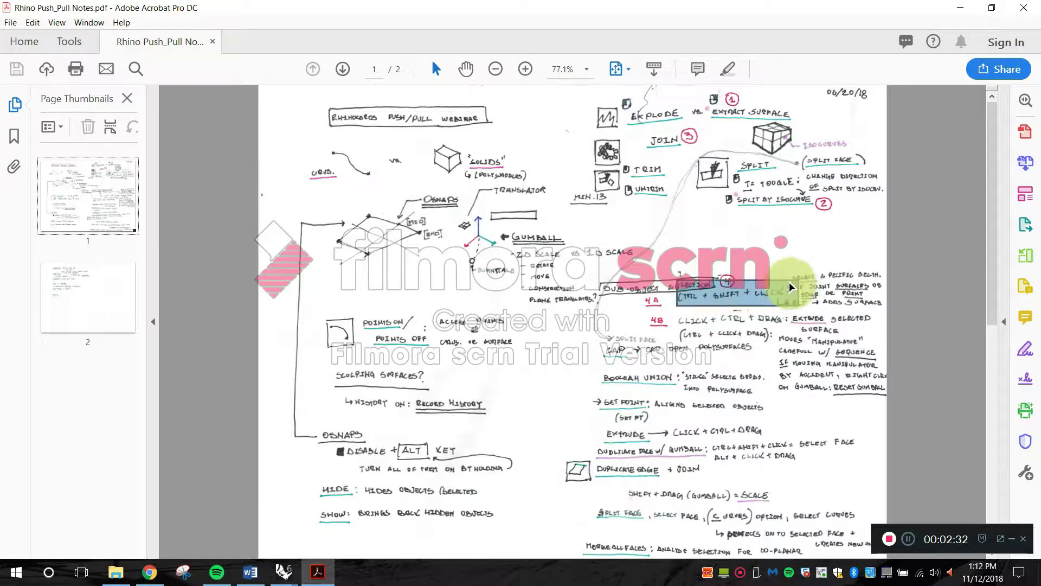
pyautogui.click(761, 310)
pyautogui.click(719, 329)
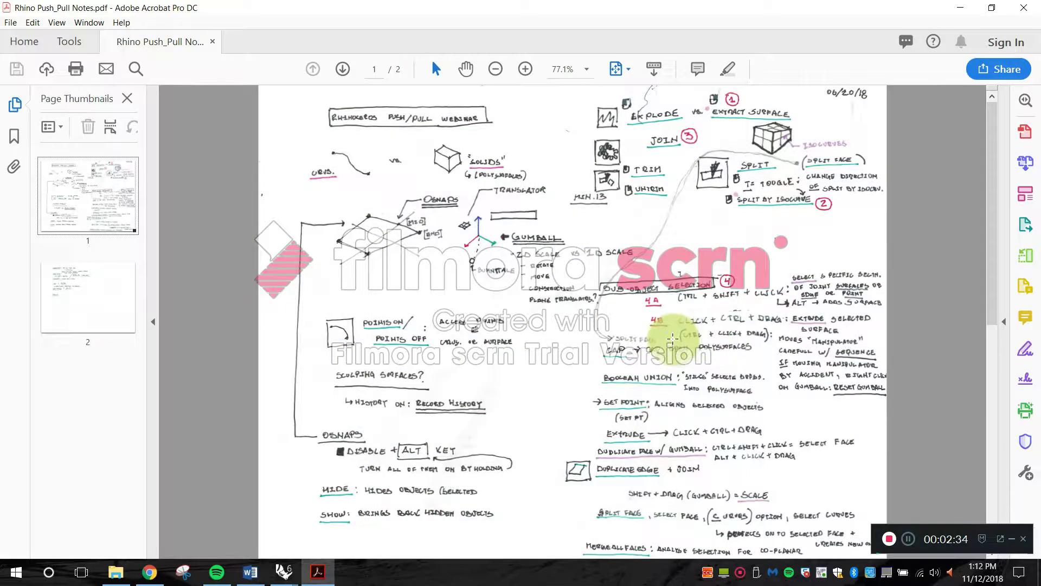
pyautogui.moveTo(668, 336); pyautogui.dragTo(801, 307)
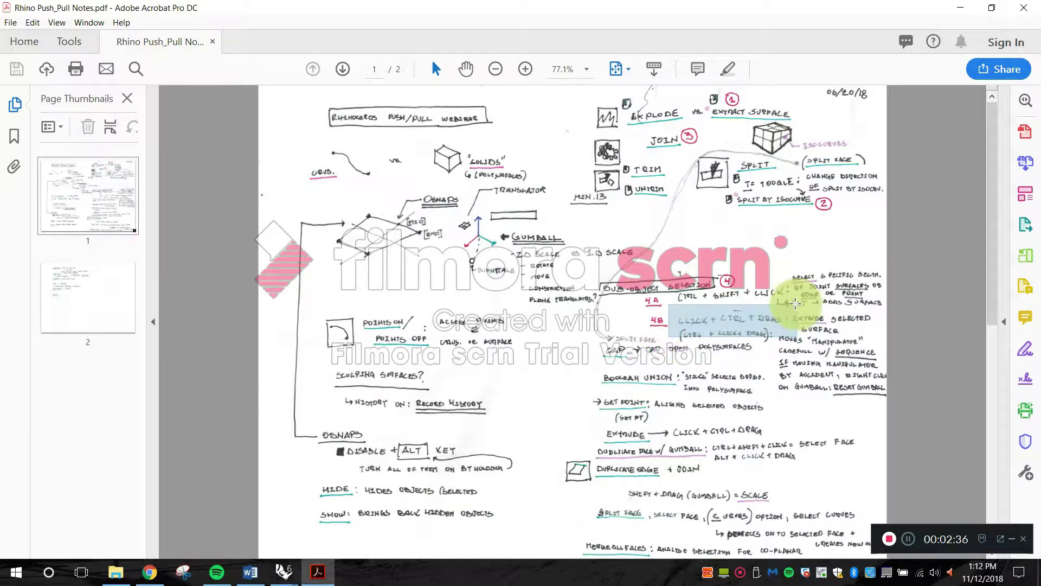
pyautogui.click(739, 288)
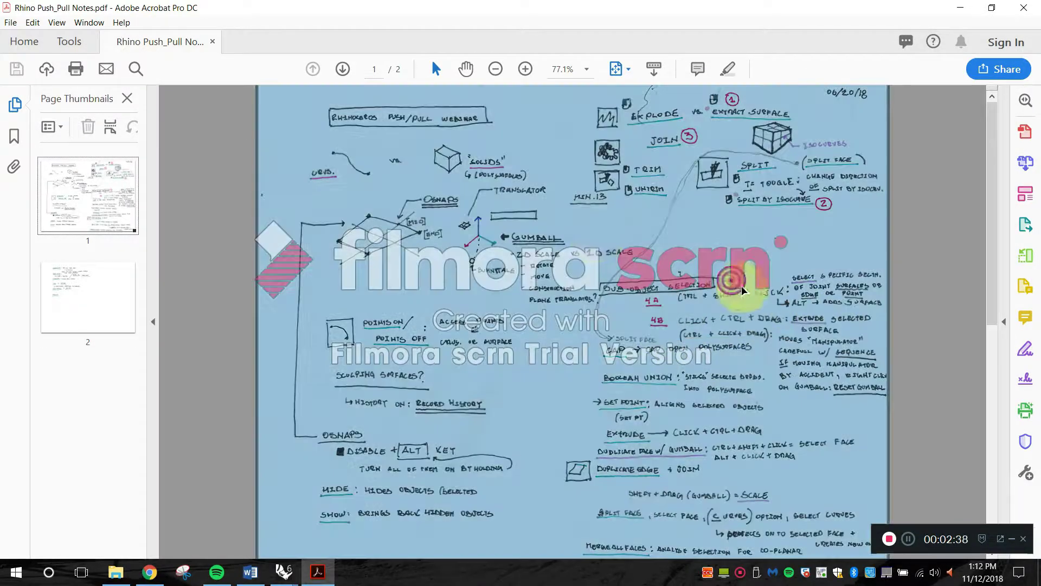
pyautogui.click(603, 243)
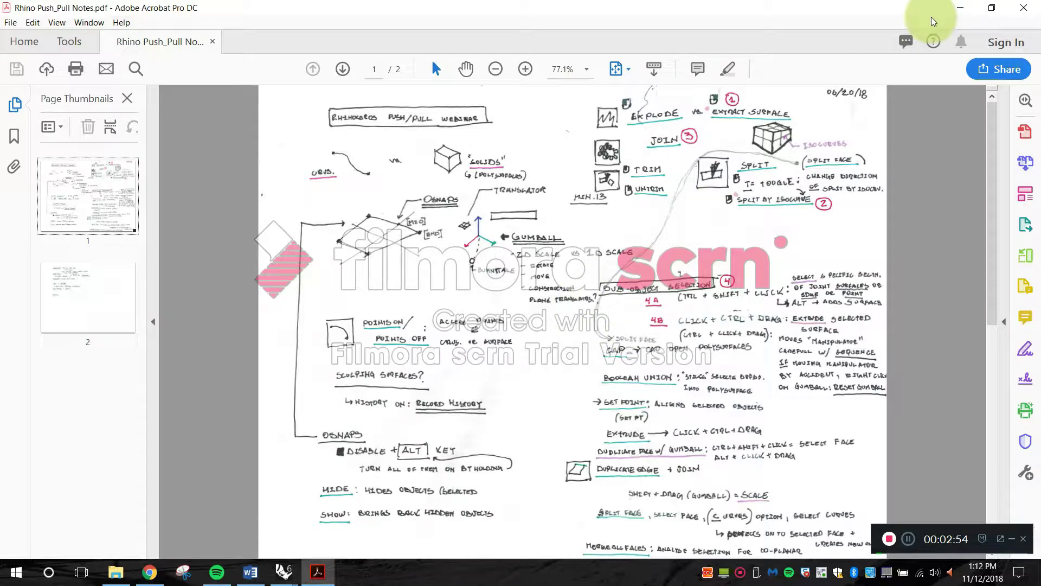
# - Leave the PDF notes and switch back to Chrome's Street View of the pawn shop facades
pyautogui.click(958, 15)
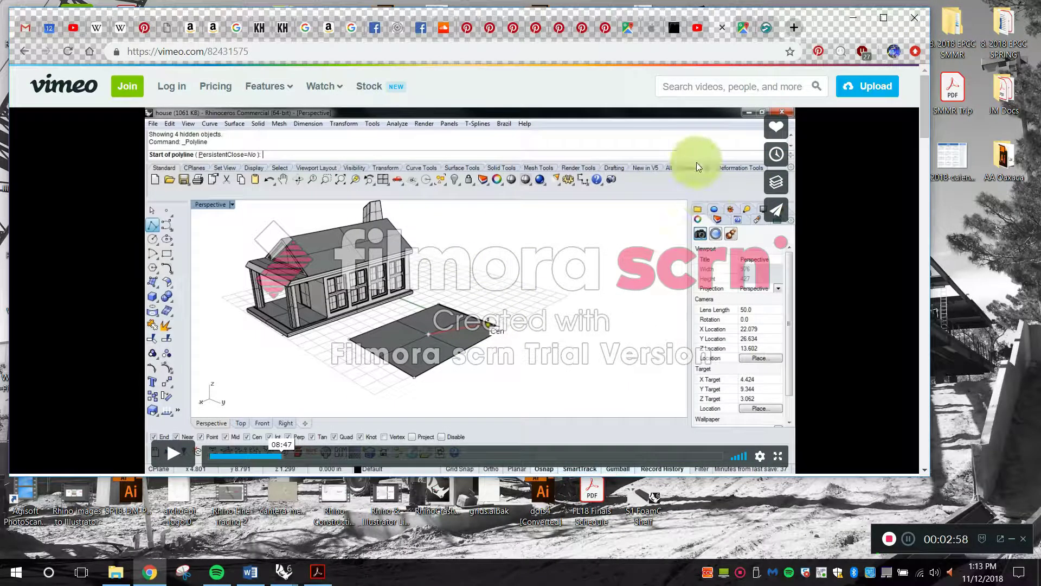
pyautogui.click(741, 30)
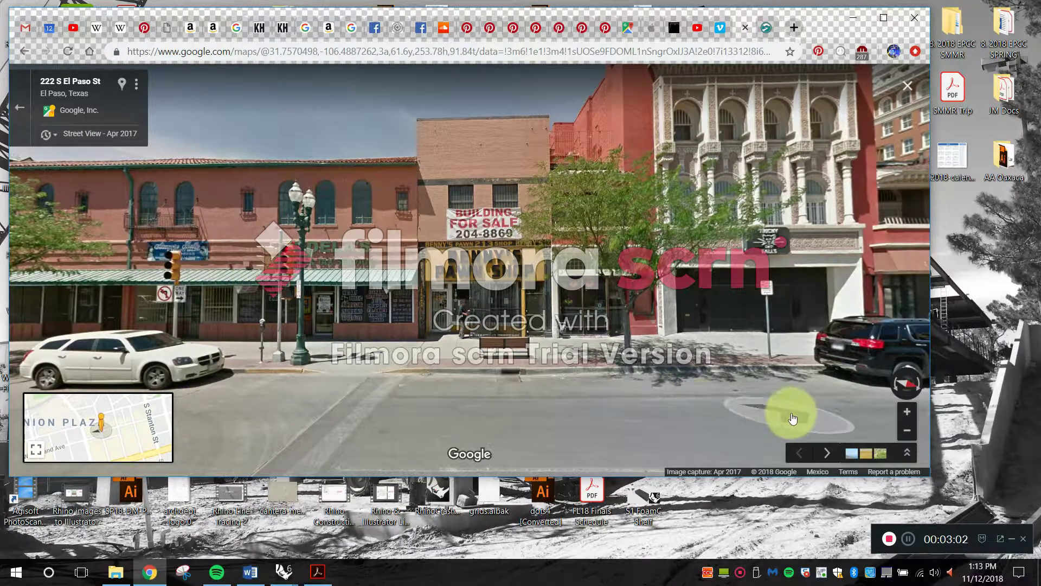
# - Leave Street View for the satellite map, orient it north and centre it on the Tricky Falls block of S El Paso St
pyautogui.click(26, 111)
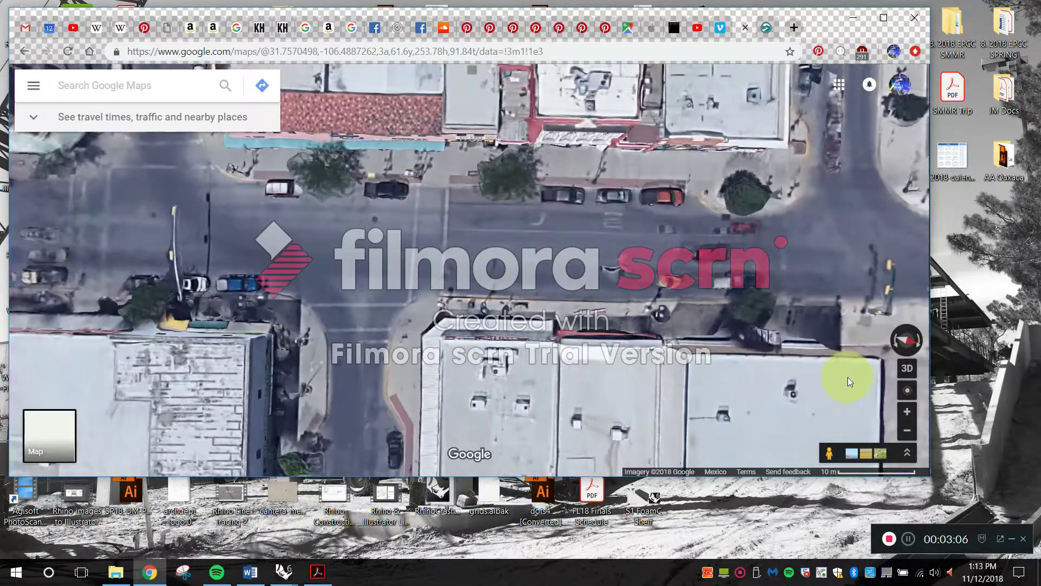
pyautogui.click(904, 340)
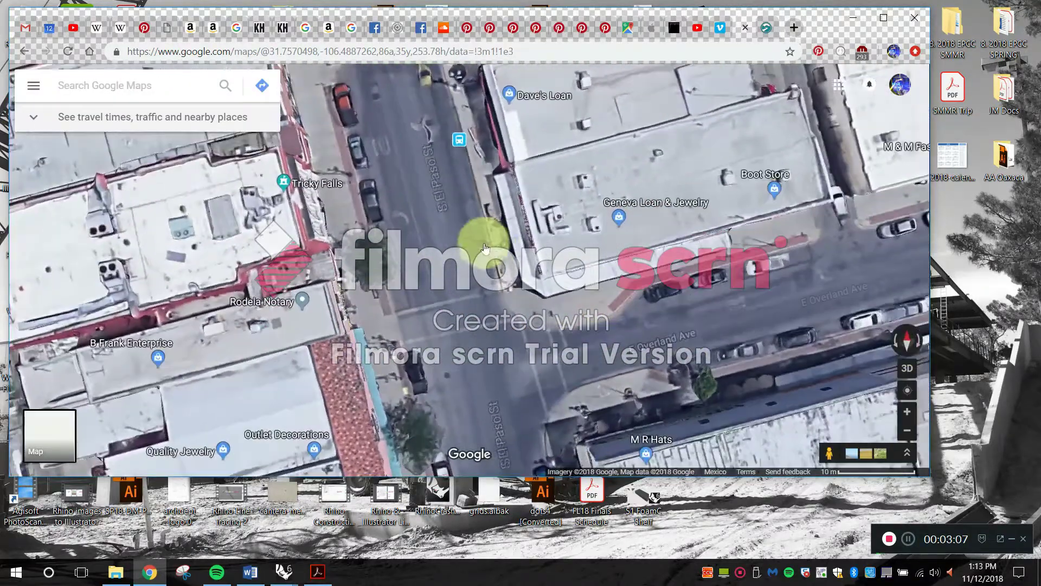
pyautogui.moveTo(477, 240); pyautogui.dragTo(625, 268)
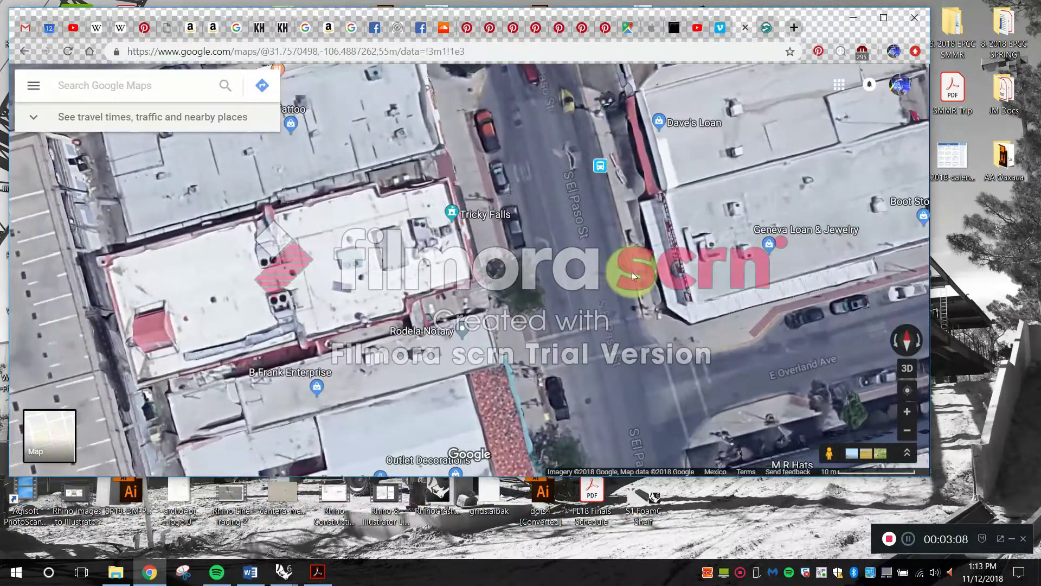
pyautogui.moveTo(439, 214); pyautogui.dragTo(533, 285)
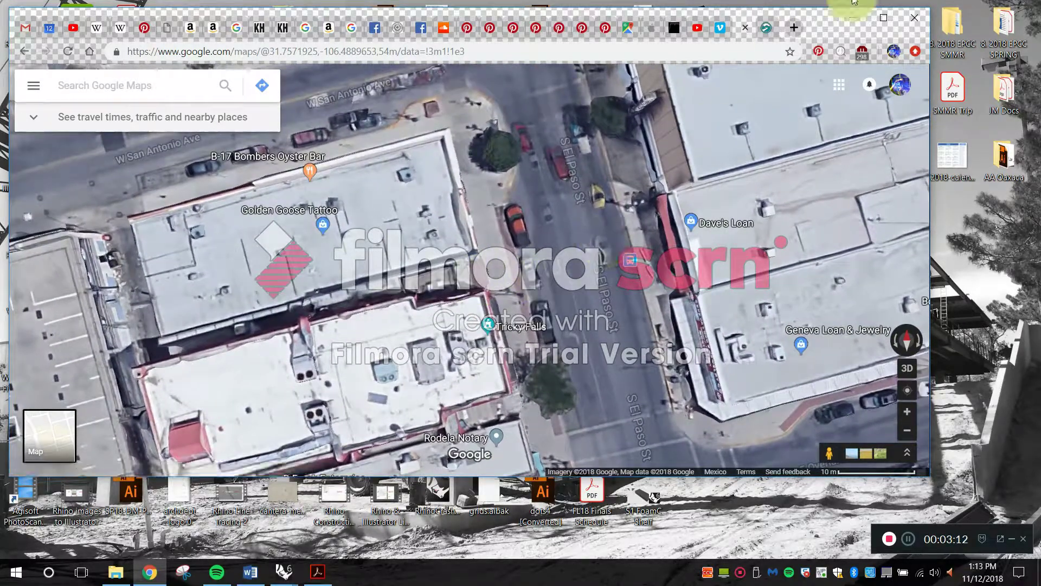
# - Maximize the browser window and frame the buildings on both sides of S El Paso St down to E Overland Ave
pyautogui.click(883, 18)
pyautogui.moveTo(609, 298); pyautogui.dragTo(536, 210)
pyautogui.moveTo(514, 282); pyautogui.dragTo(524, 309)
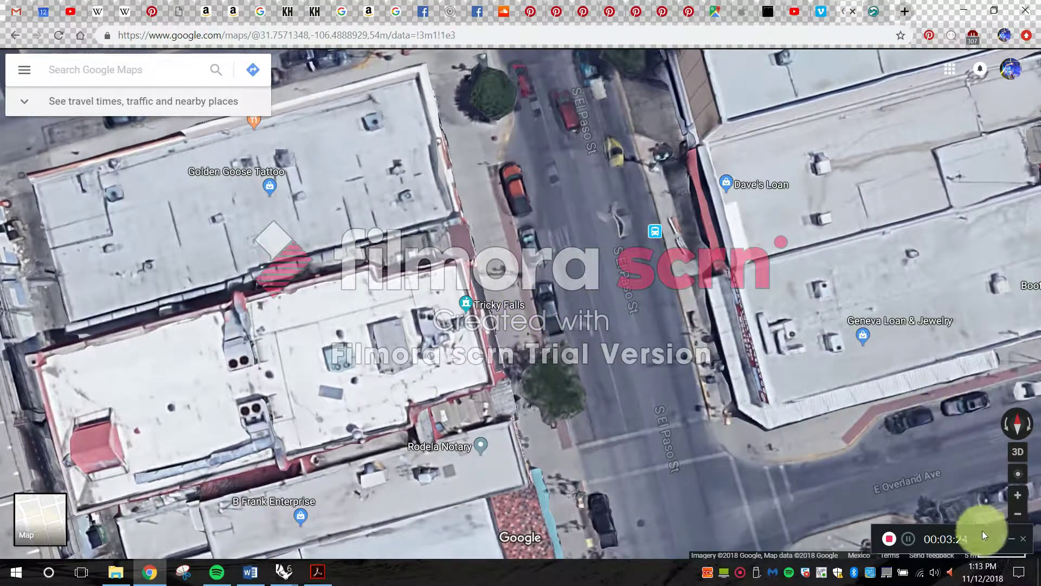
pyautogui.moveTo(983, 527); pyautogui.dragTo(984, 519)
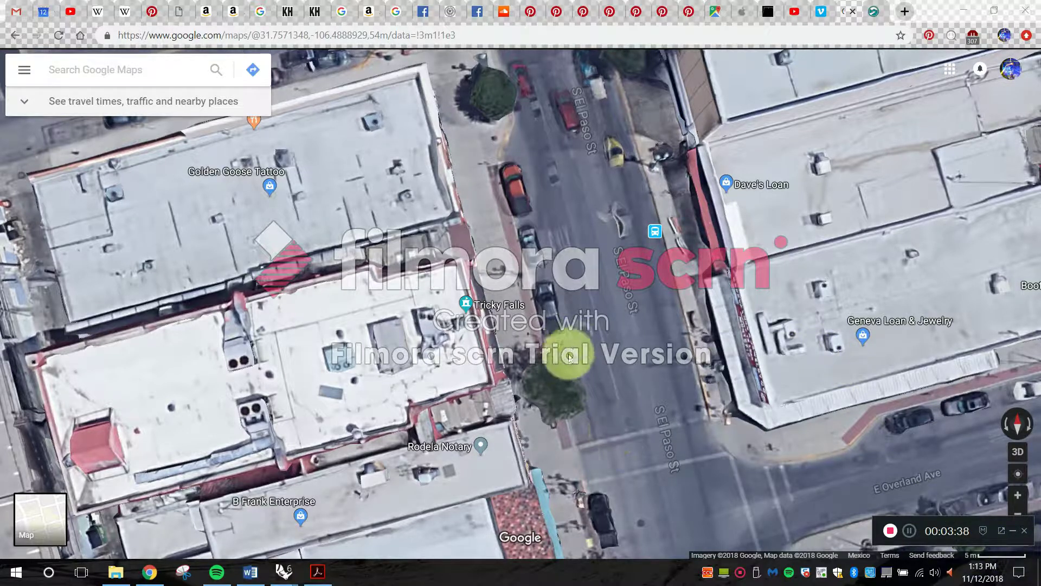
pyautogui.moveTo(574, 304); pyautogui.dragTo(632, 325)
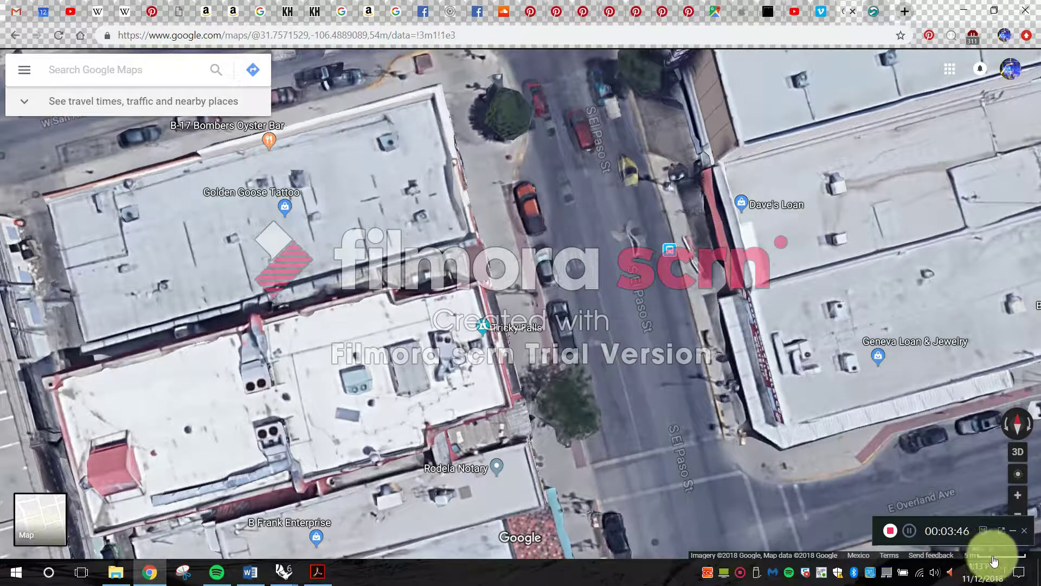
pyautogui.moveTo(651, 280); pyautogui.dragTo(608, 301)
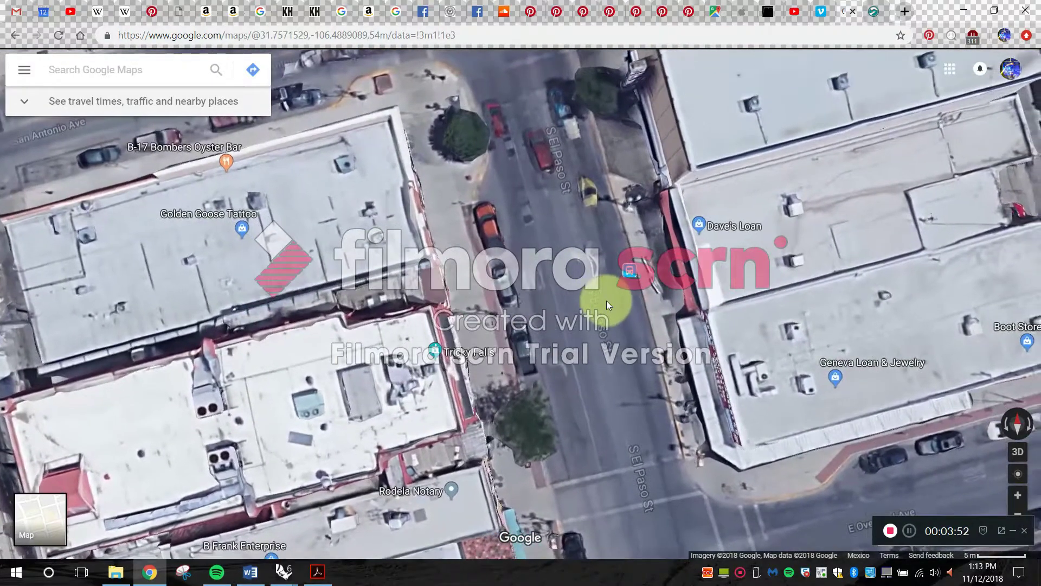
pyautogui.moveTo(632, 348); pyautogui.dragTo(620, 308)
pyautogui.moveTo(597, 352); pyautogui.dragTo(594, 305)
pyautogui.scroll(-1, 595, 302)
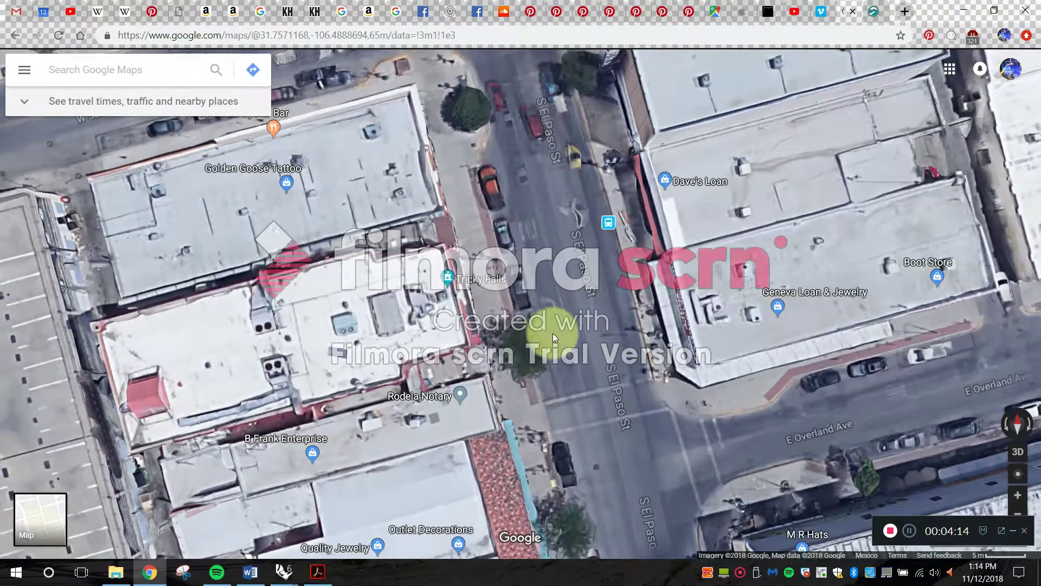
# - Capture the whole satellite map area below the browser's address bar with Snipping Tool
pyautogui.click(423, 583)
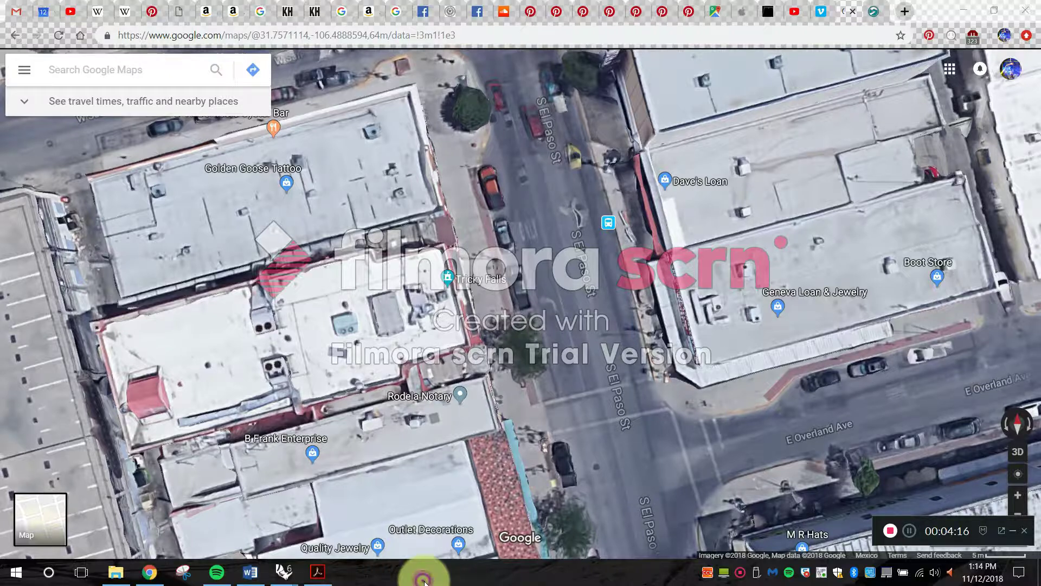
pyautogui.click(182, 574)
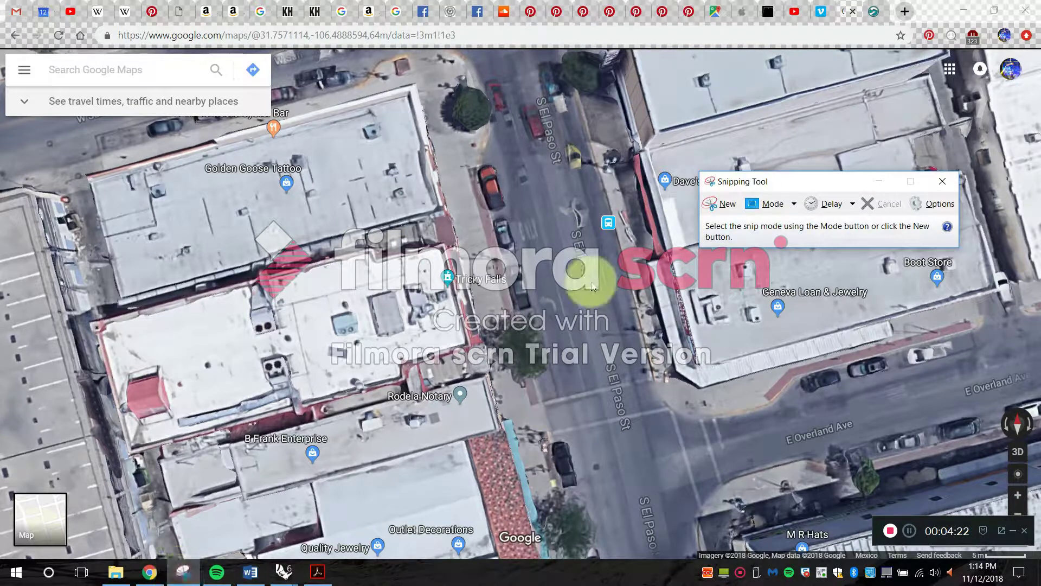
pyautogui.click(719, 205)
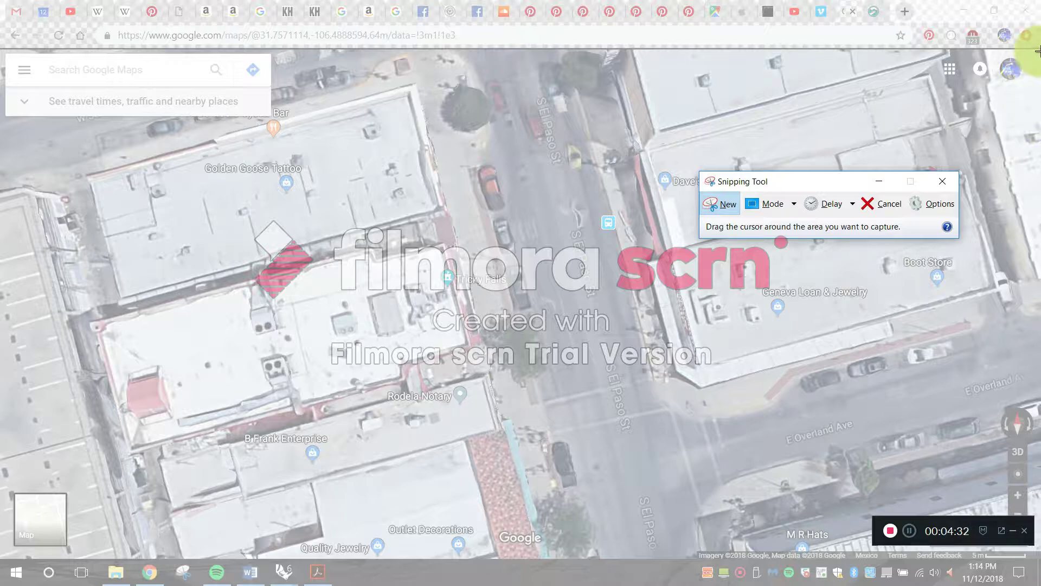
pyautogui.moveTo(1036, 49); pyautogui.dragTo(2, 559)
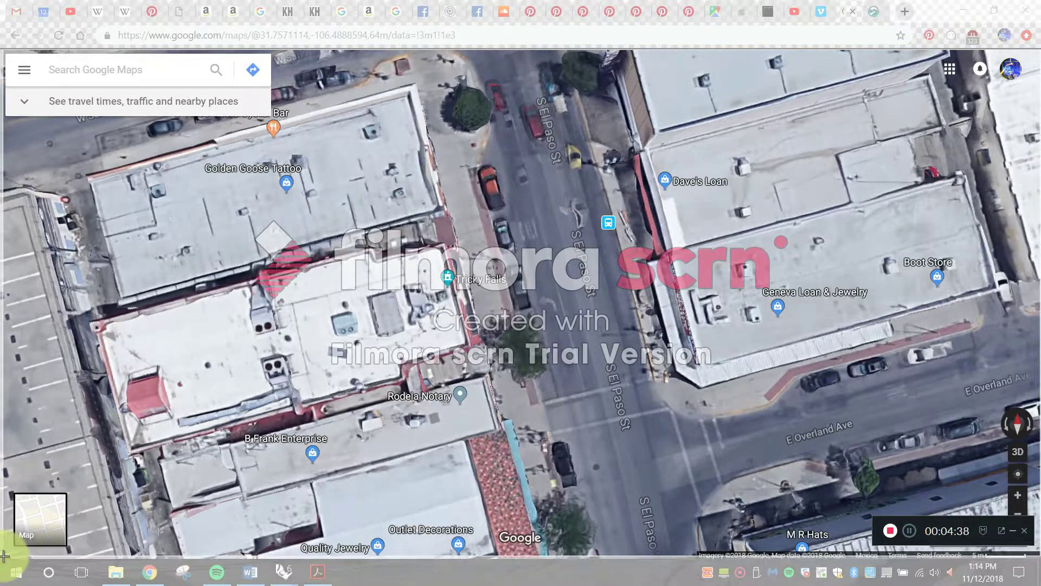
pyautogui.scroll(-2, 668, 240)
pyautogui.scroll(-1, 668, 239)
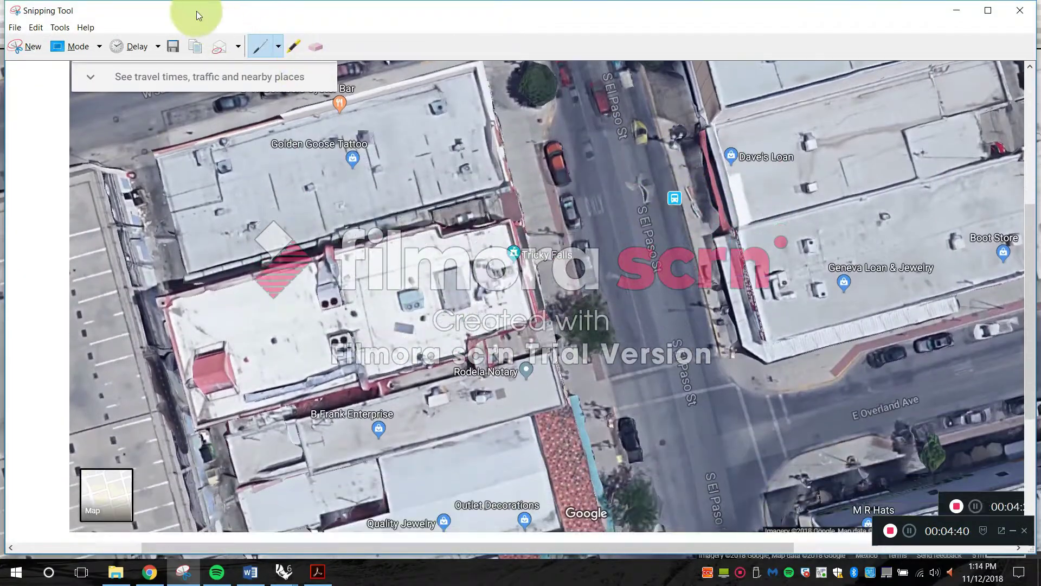
# - Start saving the snip and create a folder named Storefront Design on the Desktop
pyautogui.click(14, 27)
pyautogui.moveTo(36, 27)
pyautogui.click(55, 42)
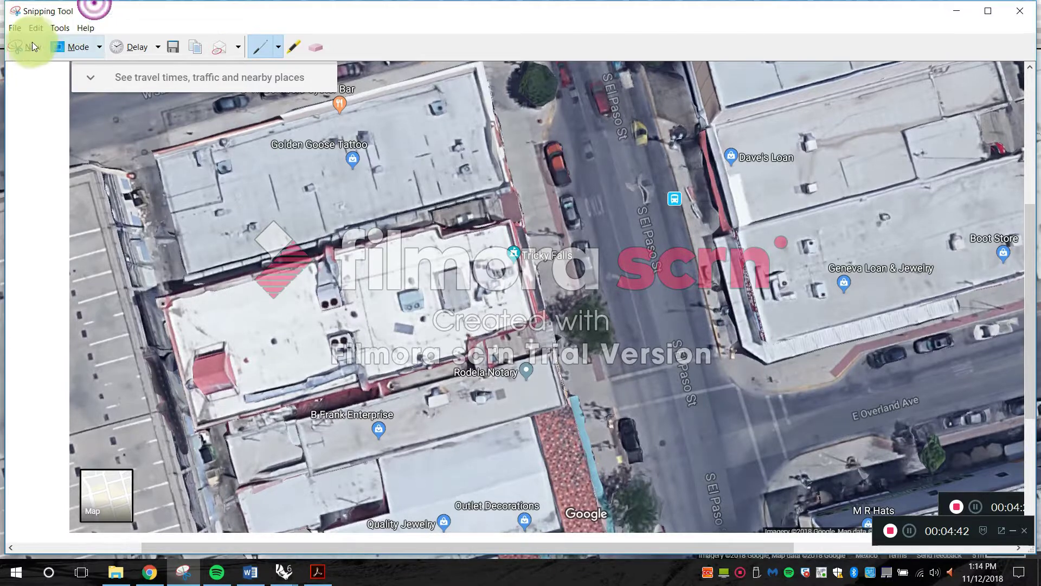
pyautogui.click(169, 49)
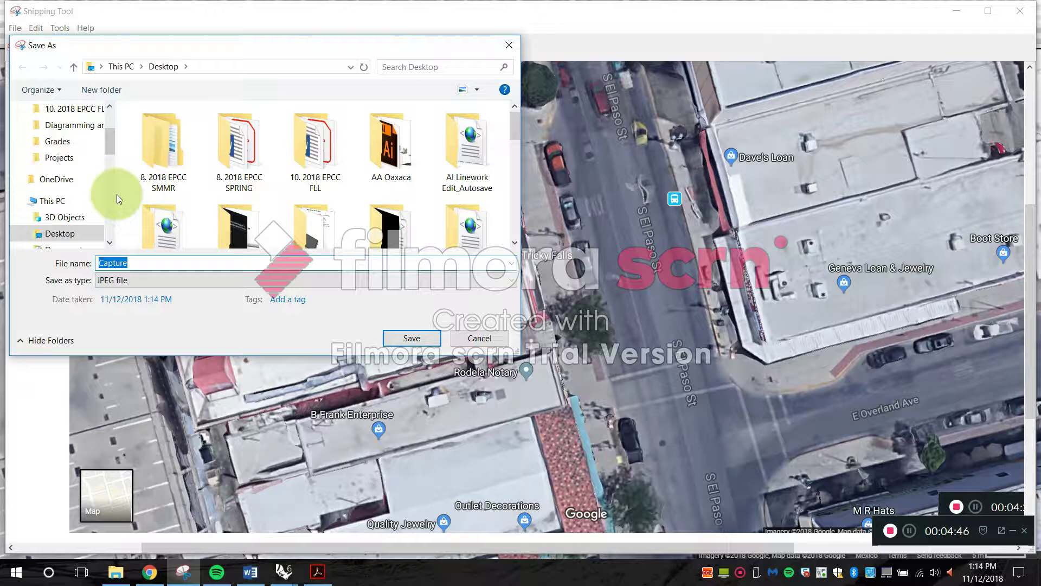
pyautogui.click(101, 90)
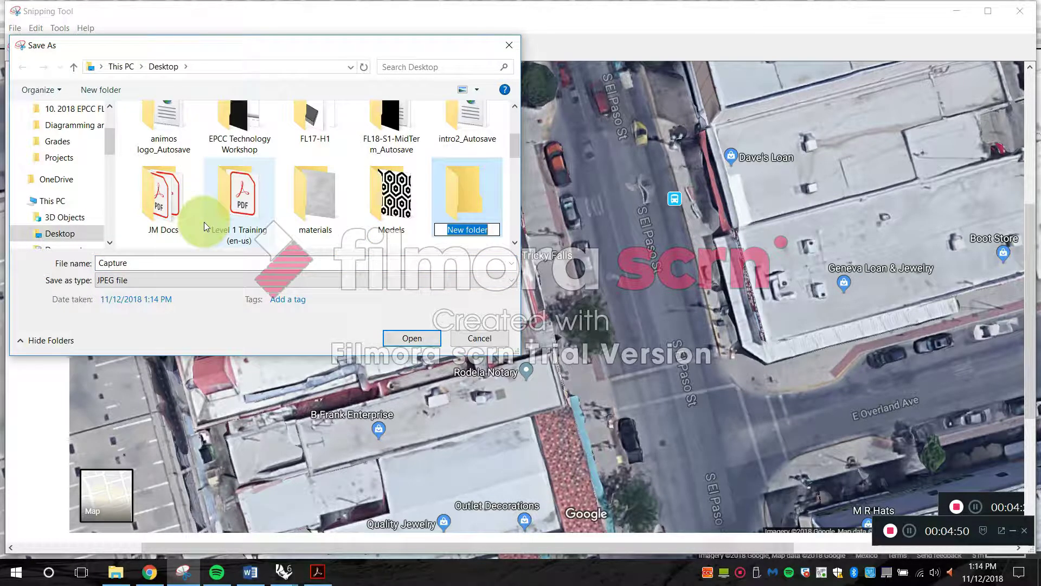
pyautogui.press('capslock')
pyautogui.write('Storefront Design')
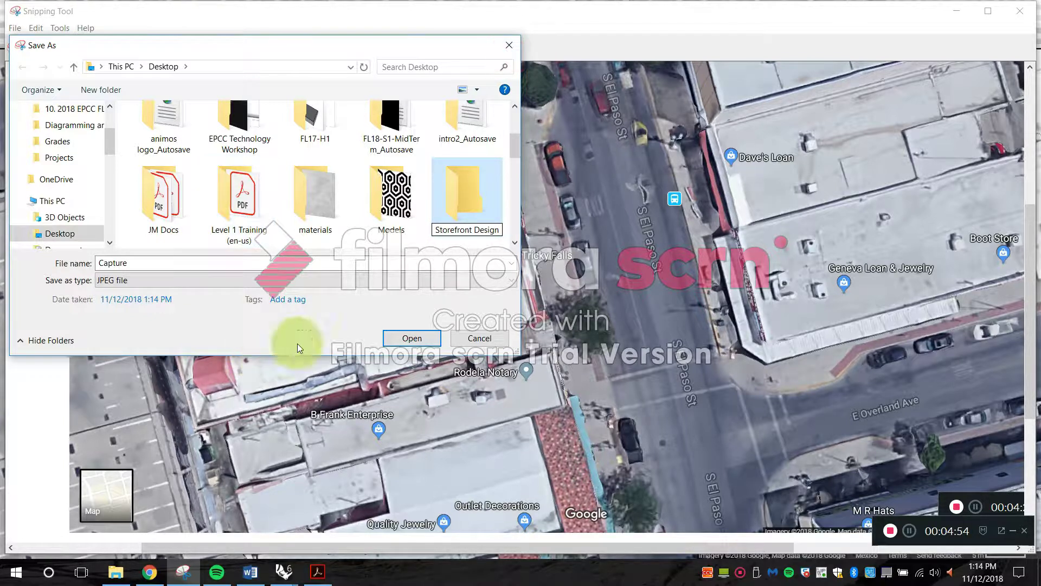
pyautogui.click(430, 338)
# - Name the snip Aerial Site and save it to the Desktop as a JPEG file
pyautogui.doubleClick(232, 264)
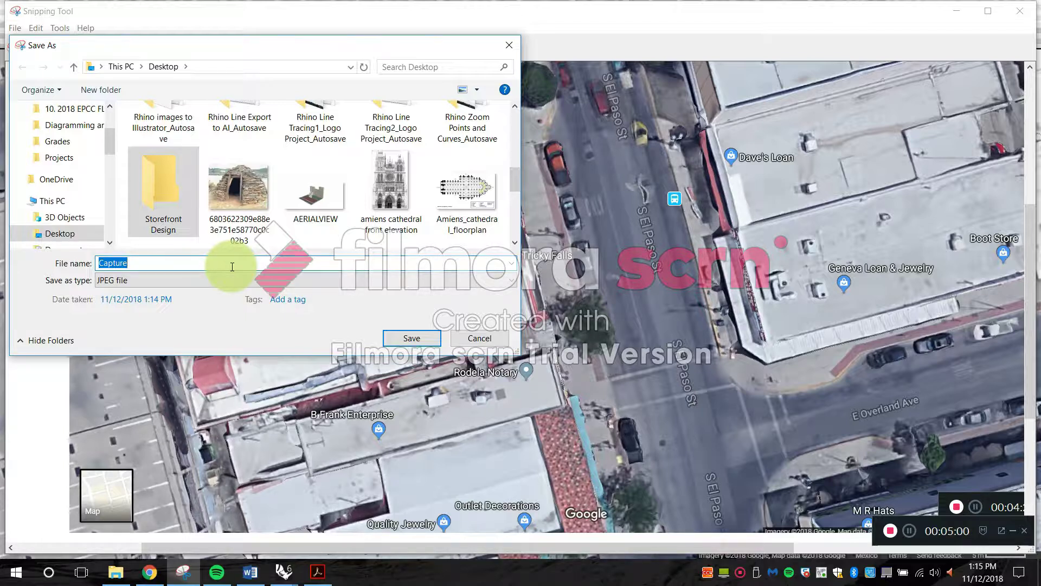
pyautogui.write('Aeria')
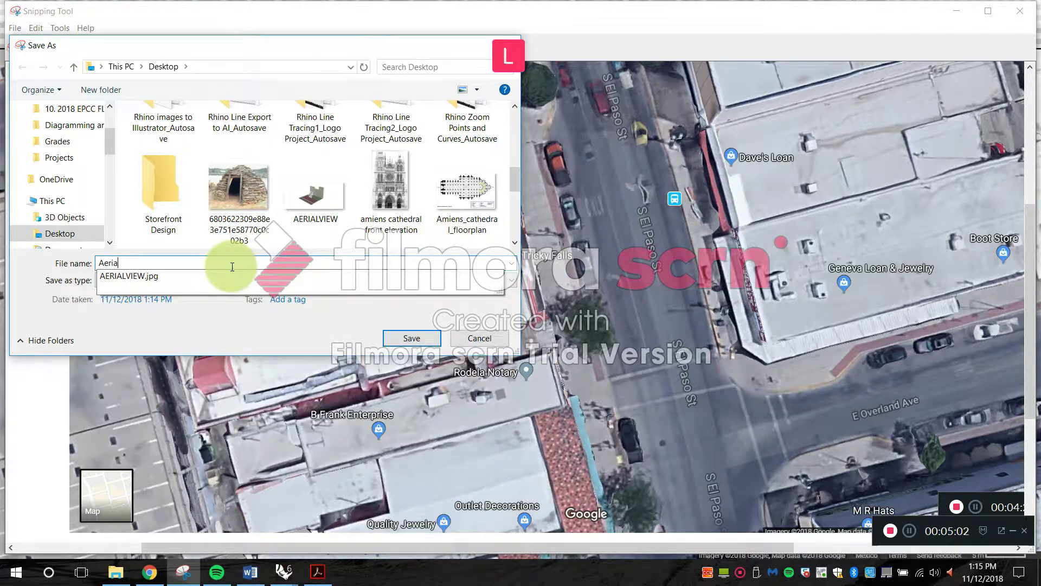
pyautogui.write('l Site')
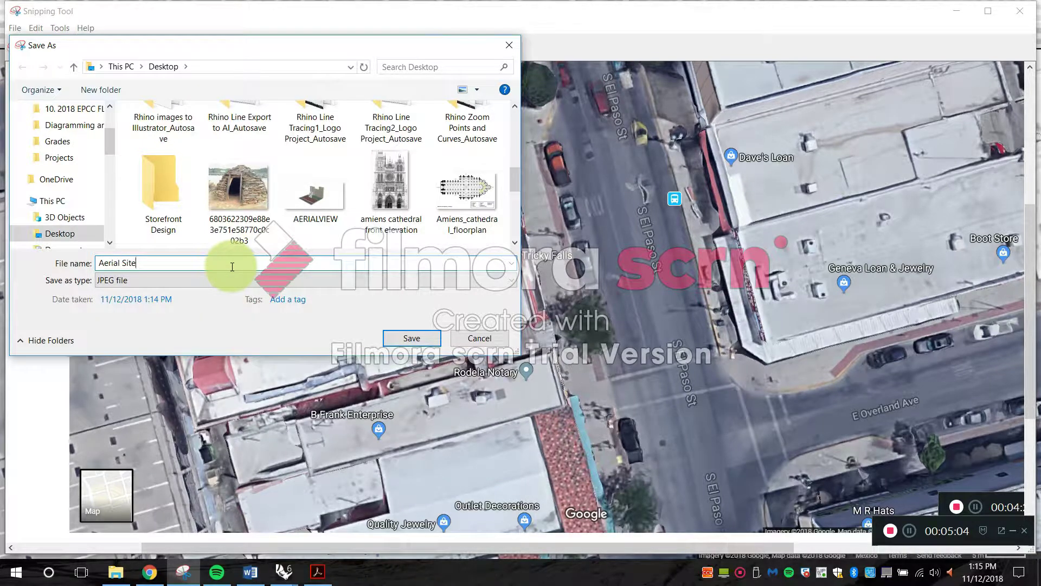
pyautogui.click(414, 339)
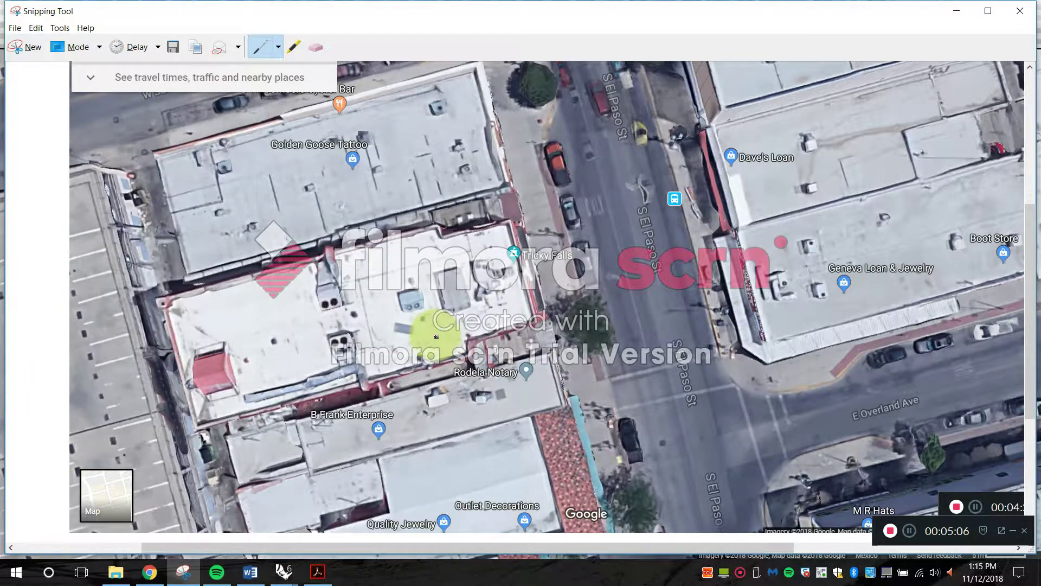
# - Close Snipping Tool, minimize the browser and switch to Rhino
pyautogui.click(1022, 14)
pyautogui.click(962, 12)
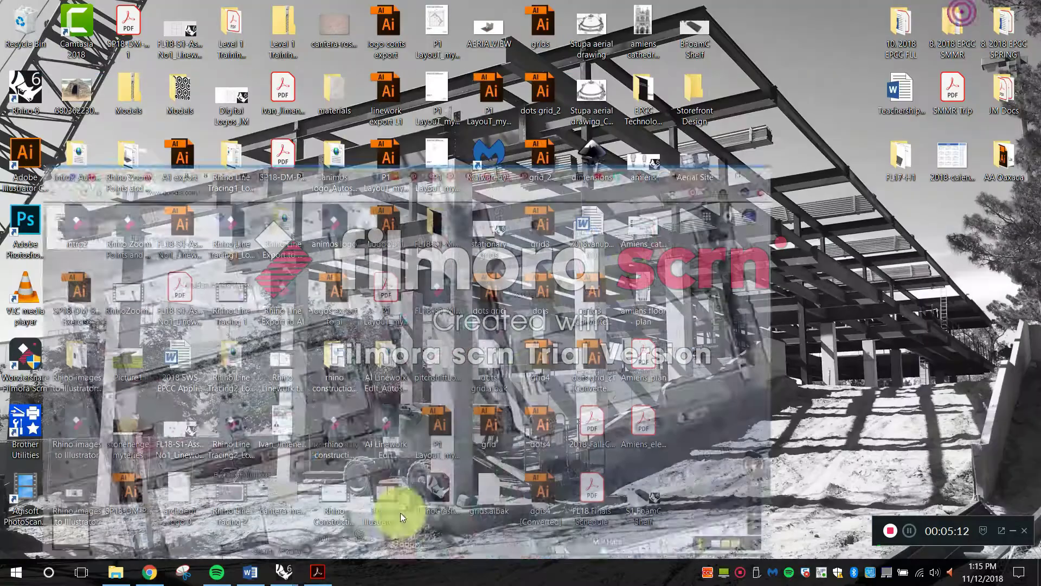
pyautogui.moveTo(283, 572)
pyautogui.click(380, 484)
pyautogui.click(34, 43)
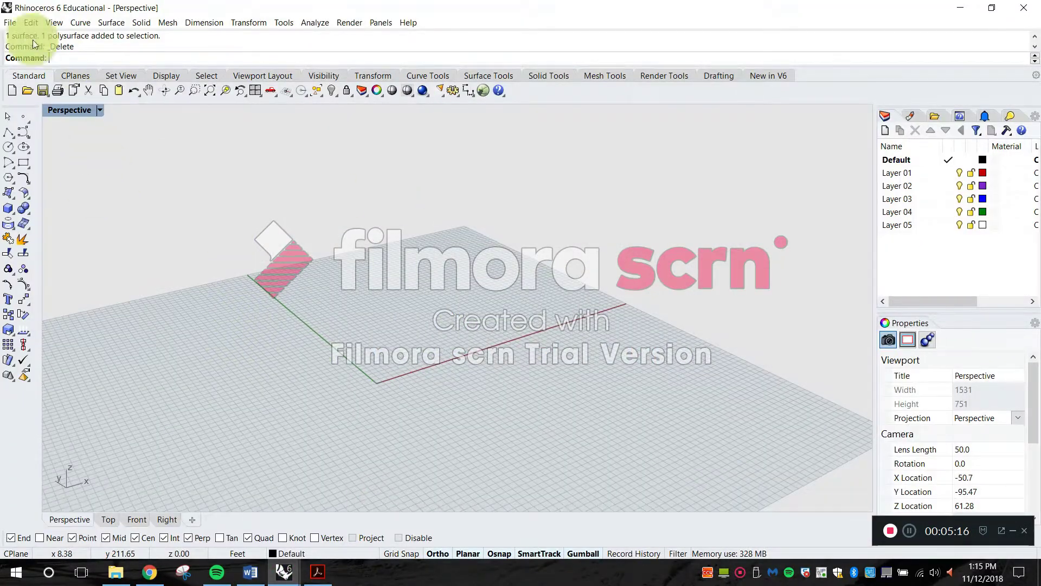
# - Start a new model from the Large Objects - Feet & Inches template, discarding the changes to the untitled one
pyautogui.click(14, 23)
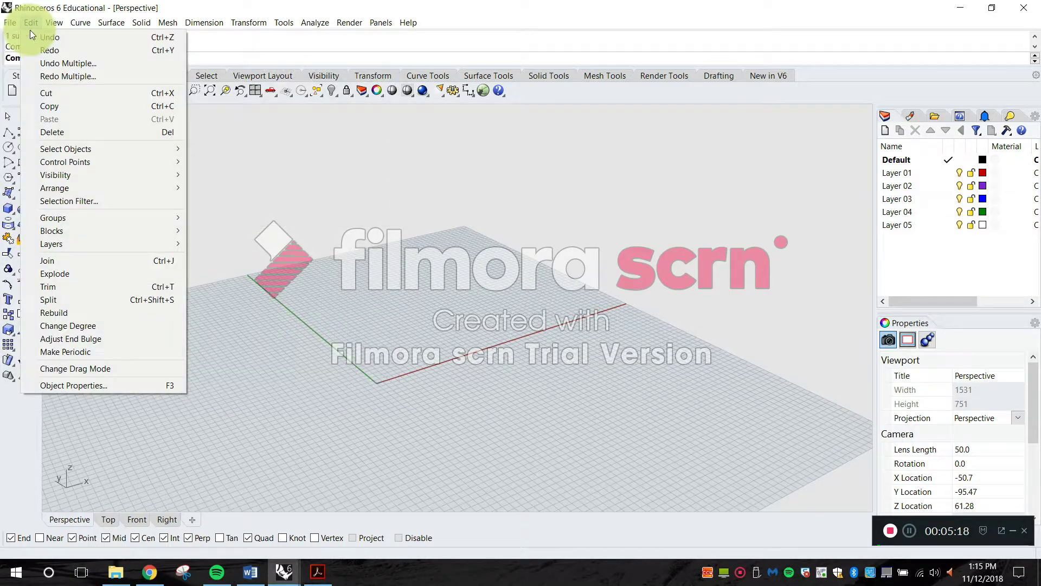
pyautogui.click(24, 37)
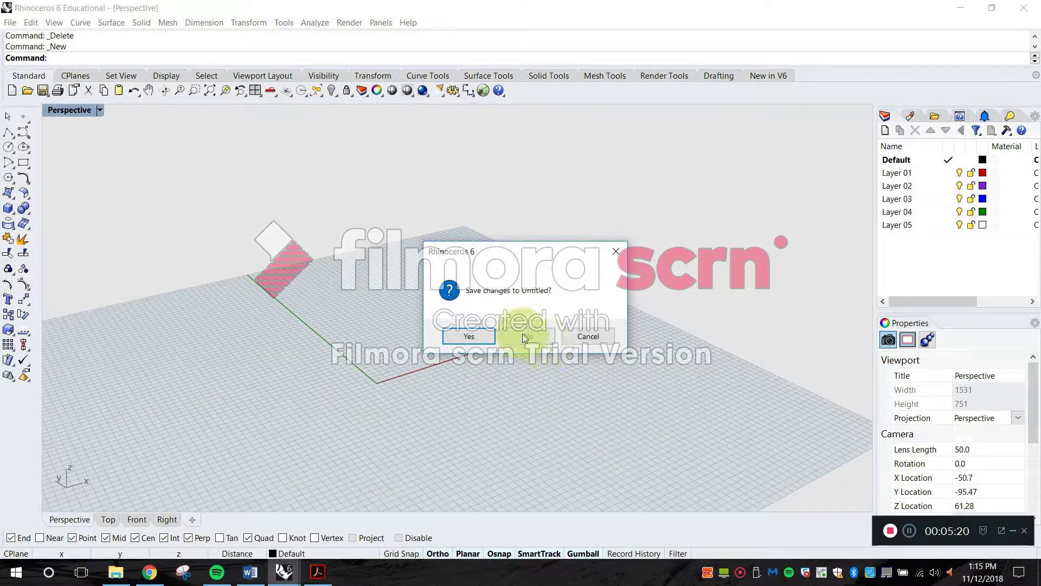
pyautogui.click(519, 336)
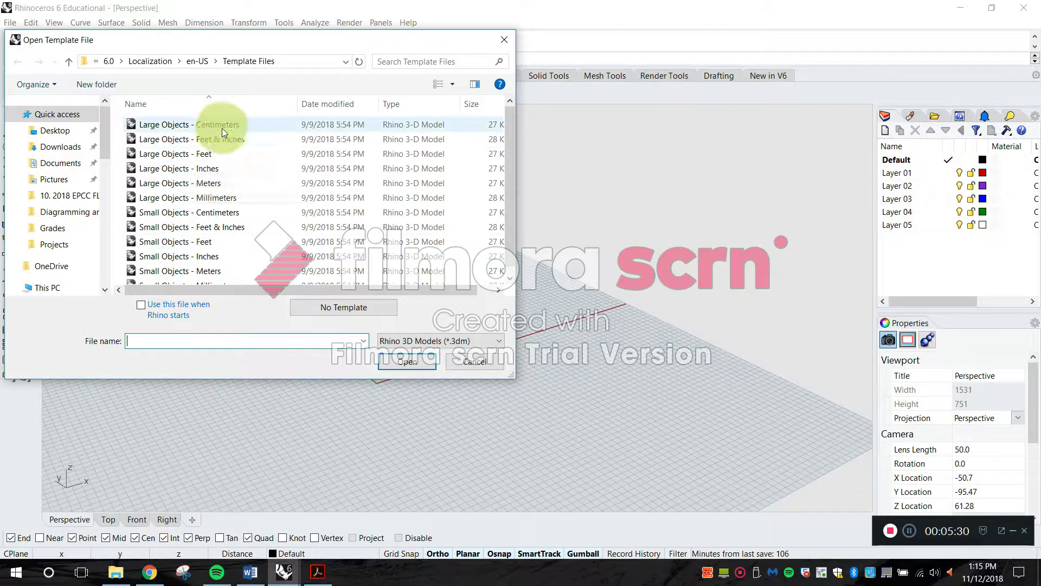
pyautogui.click(168, 142)
pyautogui.click(398, 362)
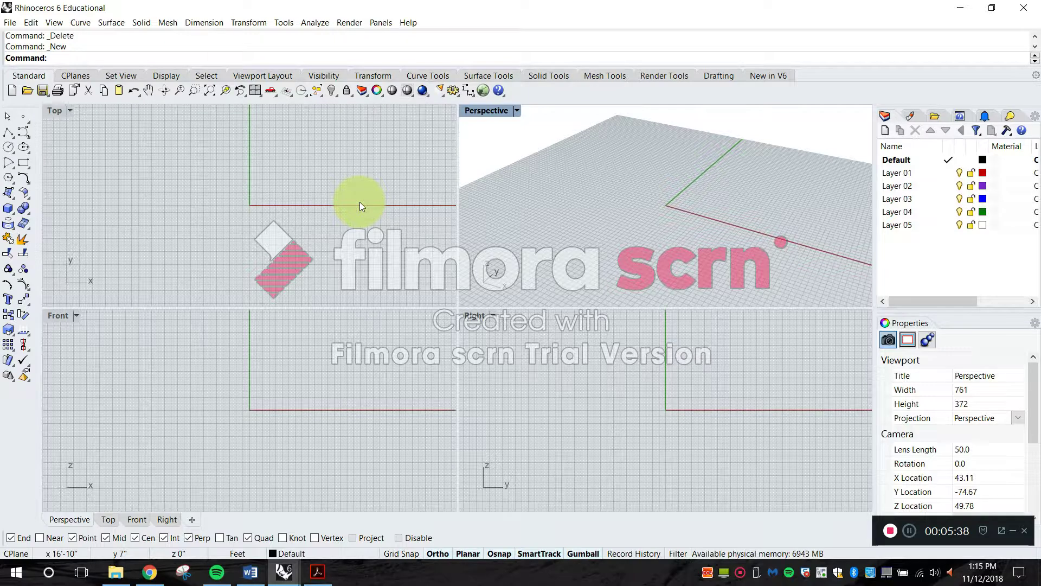
# - Check the new document's model units, tolerances and distance display in the unit settings, then accept them
pyautogui.write('Unit')
pyautogui.press('Return')
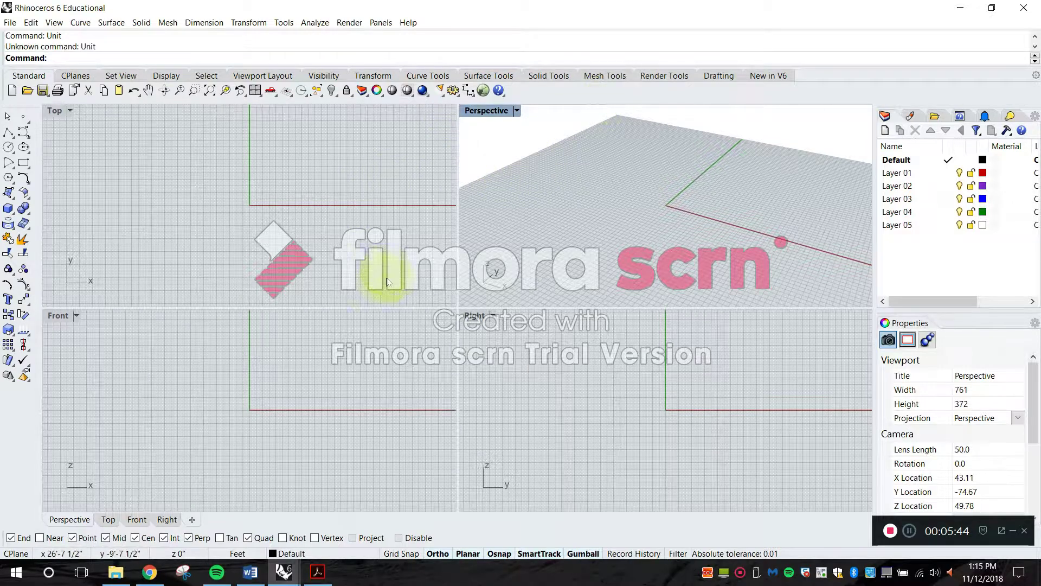
pyautogui.click(388, 176)
pyautogui.write('Unit')
pyautogui.press('Return')
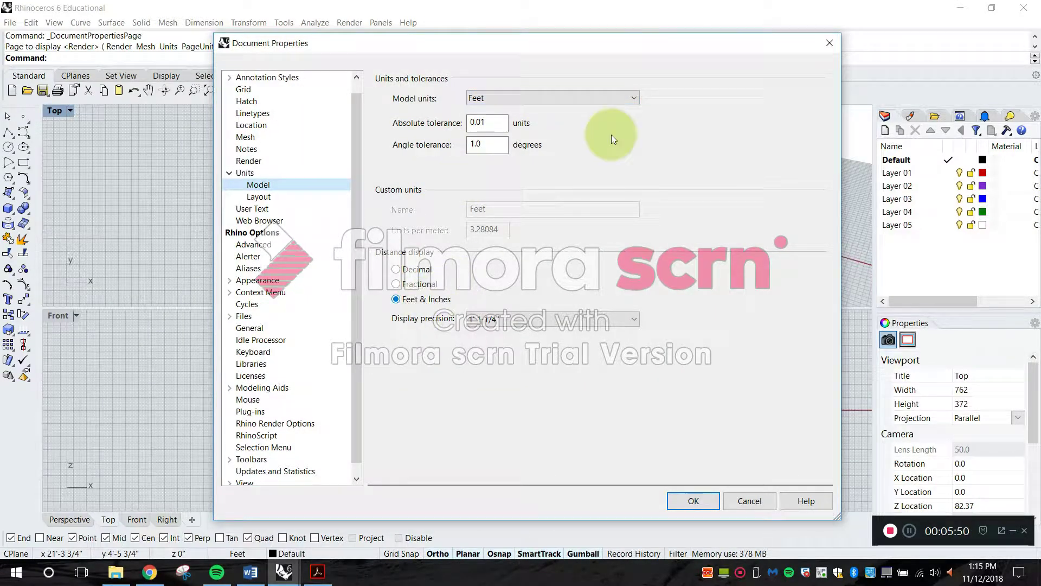
pyautogui.click(692, 501)
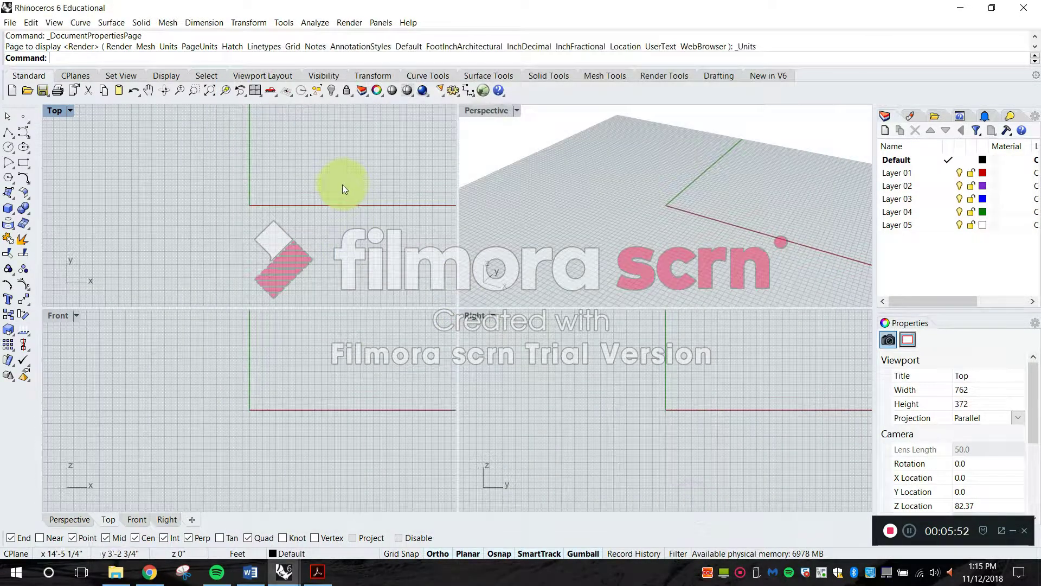
# - Reopen the unit settings, look through the available model units and close the settings without changing anything
pyautogui.rightClick(275, 171)
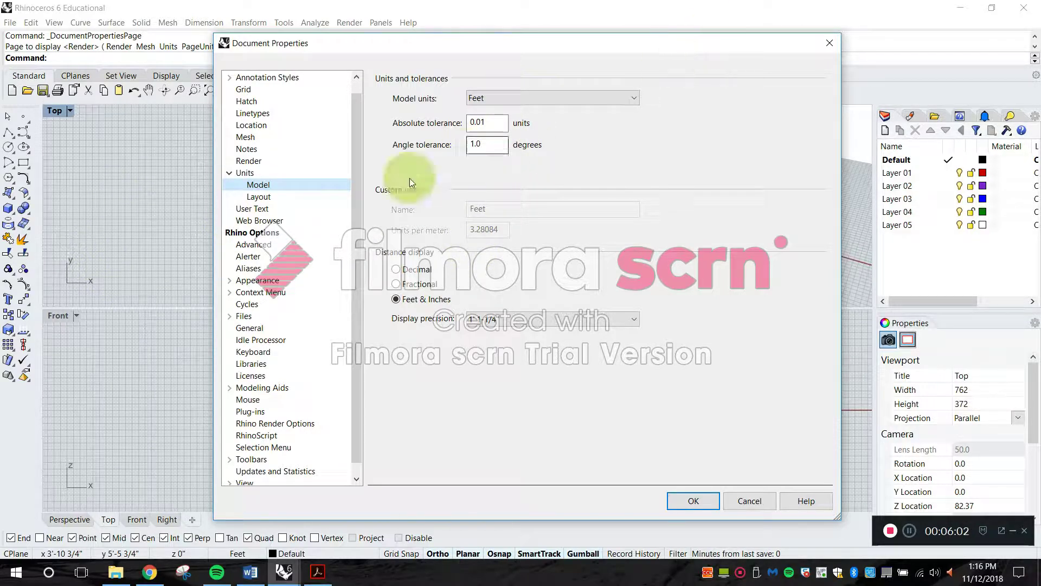
pyautogui.click(513, 101)
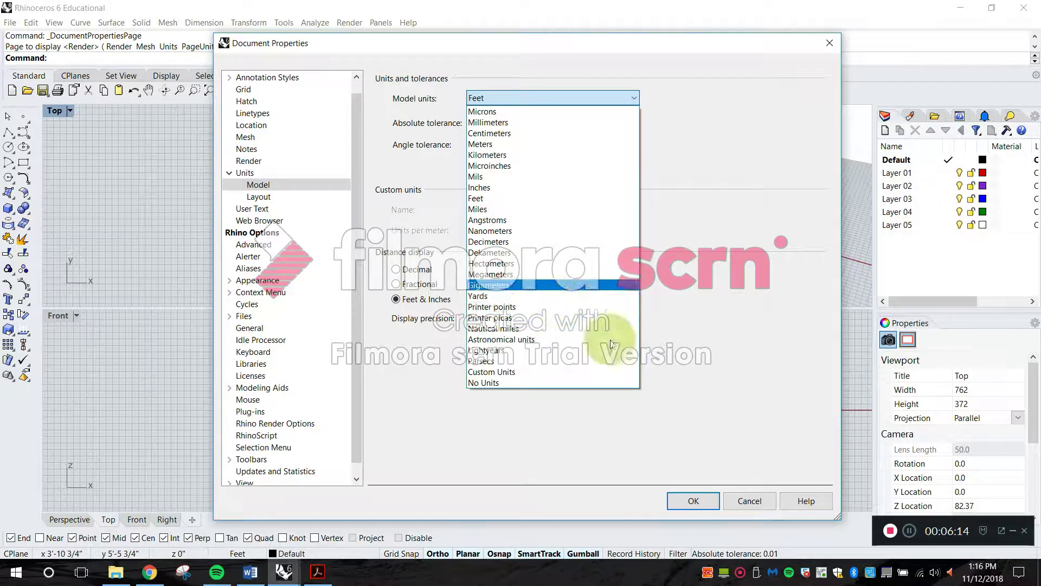
pyautogui.click(752, 40)
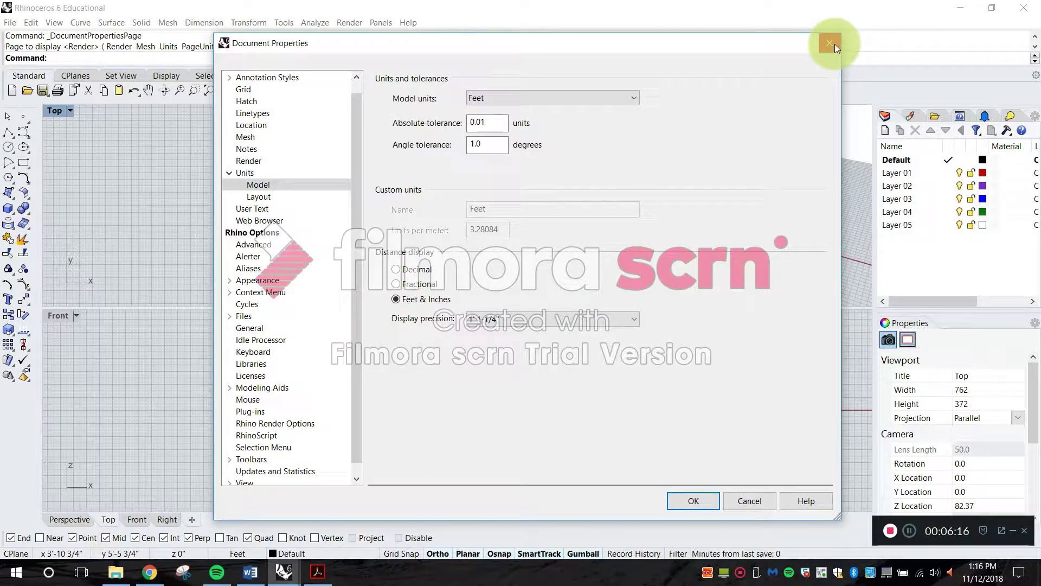
pyautogui.click(834, 44)
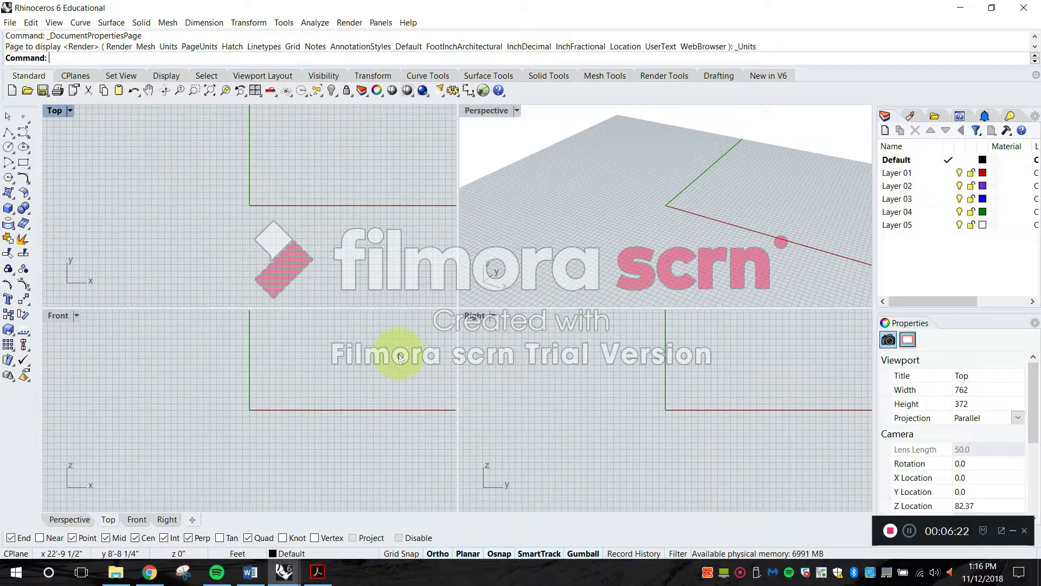
pyautogui.scroll(-12, 332, 194)
pyautogui.moveTo(337, 218); pyautogui.dragTo(298, 198, button='right')
pyautogui.press('Escape')
pyautogui.write('Pict')
pyautogui.press('Return')
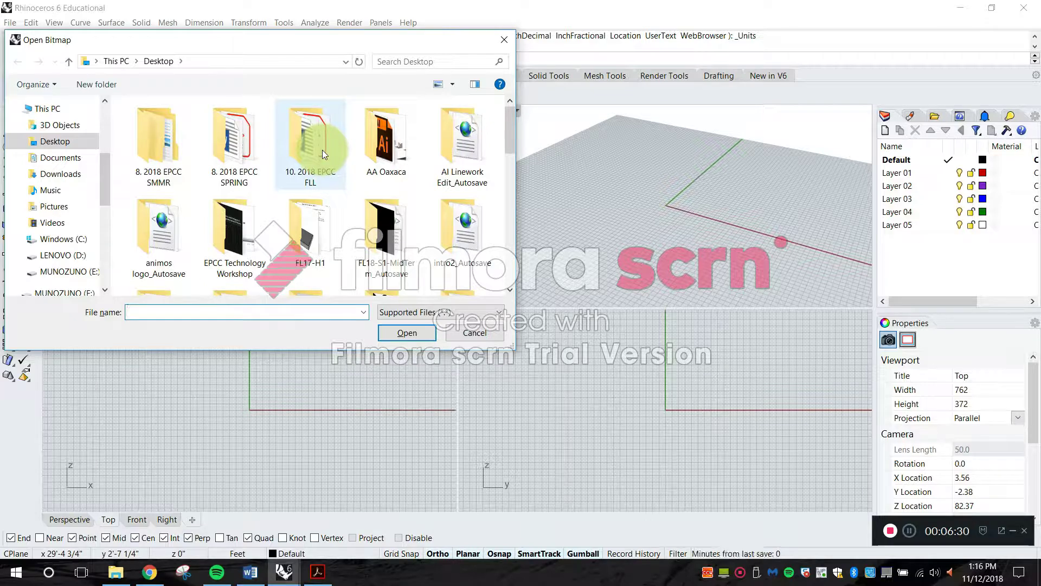
pyautogui.scroll(-1, 322, 150)
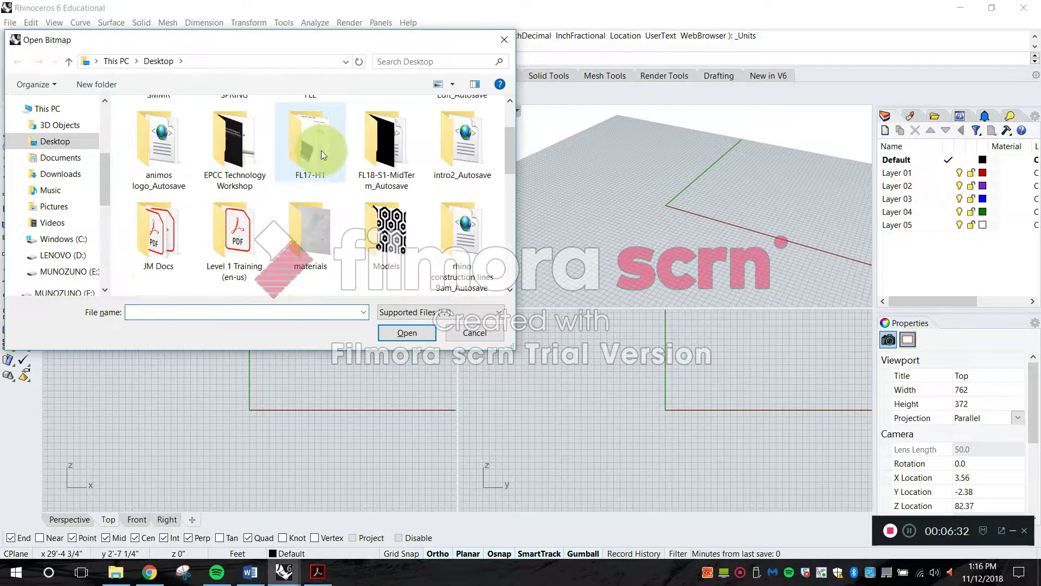
pyautogui.scroll(-2, 226, 211)
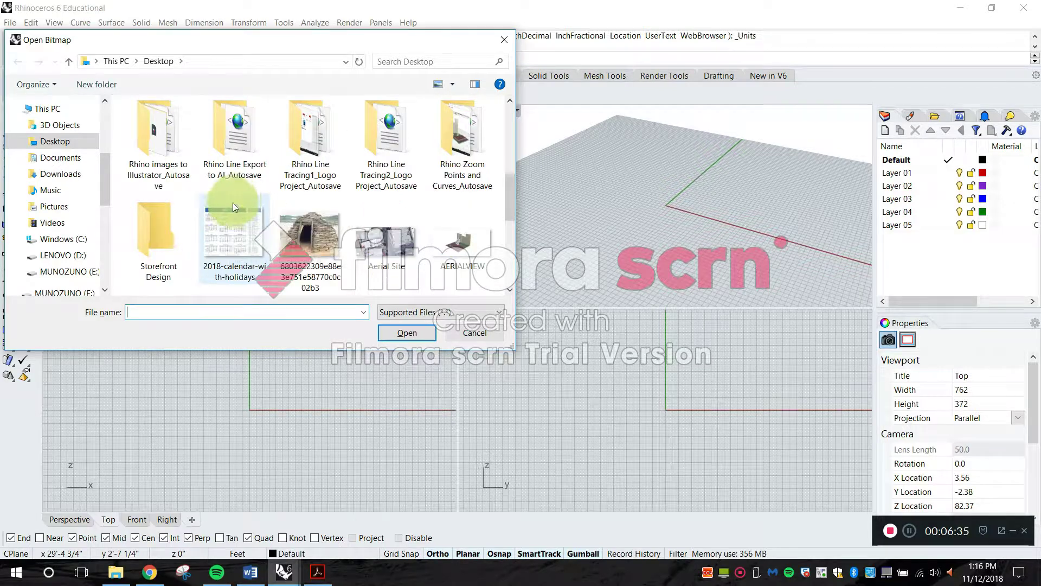
pyautogui.doubleClick(147, 239)
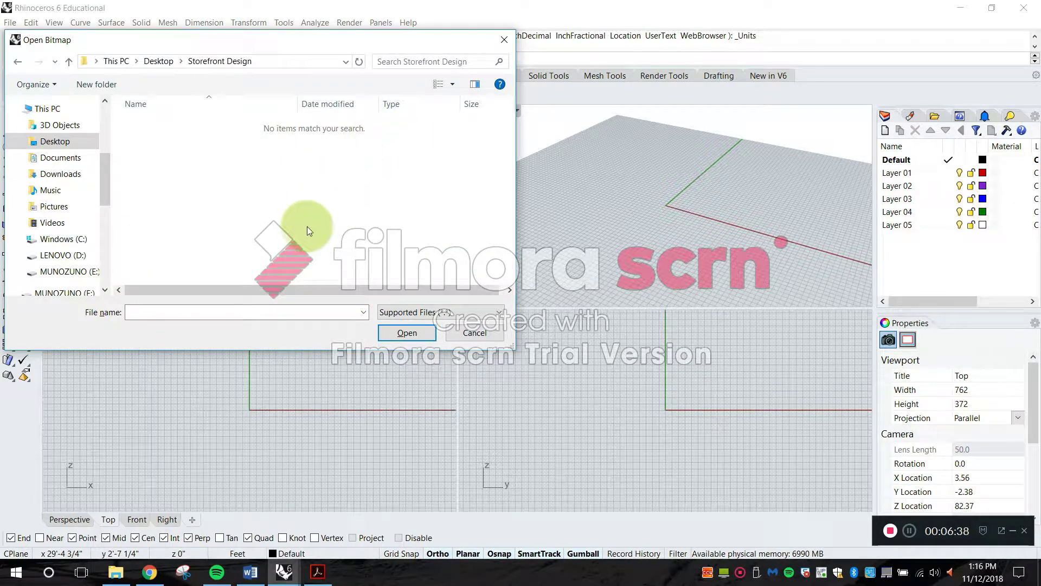
pyautogui.click(401, 311)
pyautogui.click(401, 326)
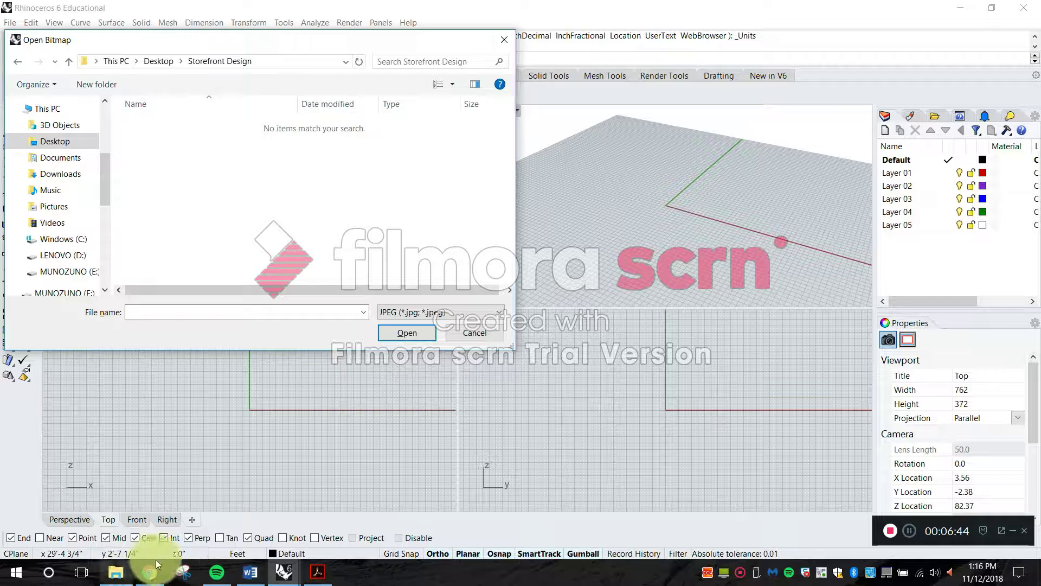
# - Switch to the Google Maps page in Chrome and snip the whole aerial map area with Snipping Tool
pyautogui.click(149, 576)
pyautogui.click(579, 332)
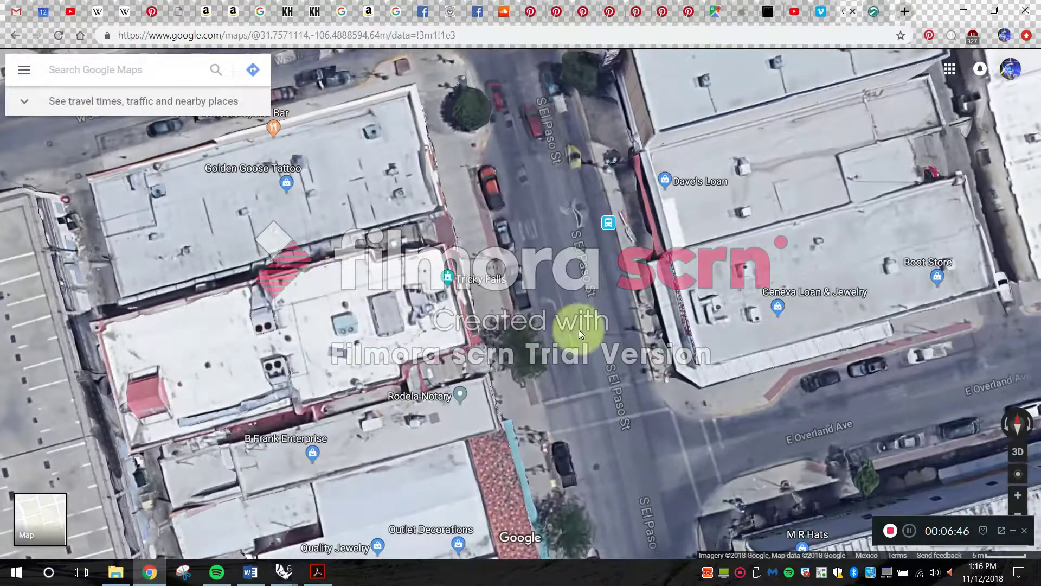
pyautogui.click(182, 571)
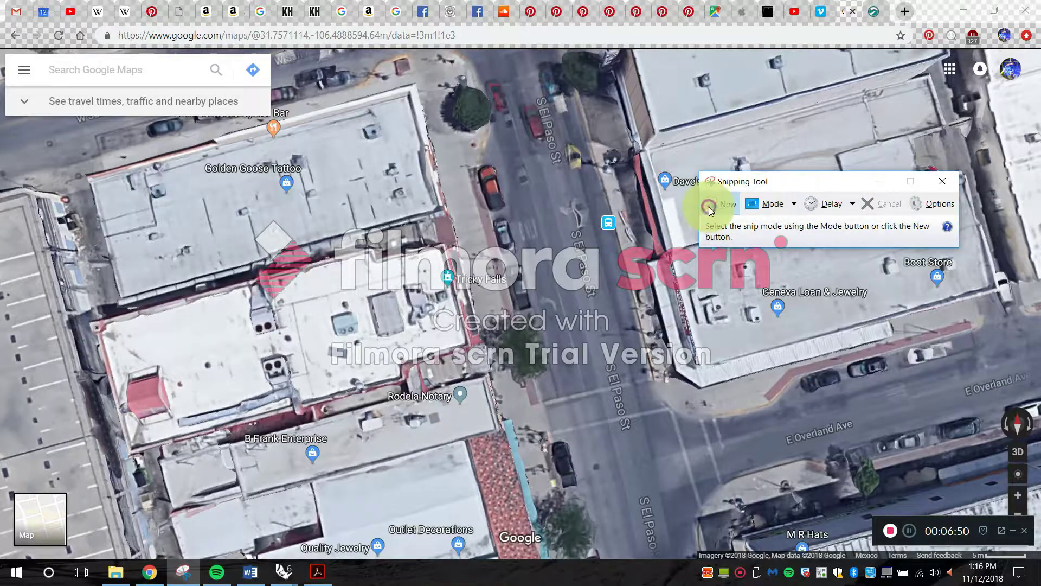
pyautogui.click(711, 209)
pyautogui.moveTo(1035, 49); pyautogui.dragTo(4, 567)
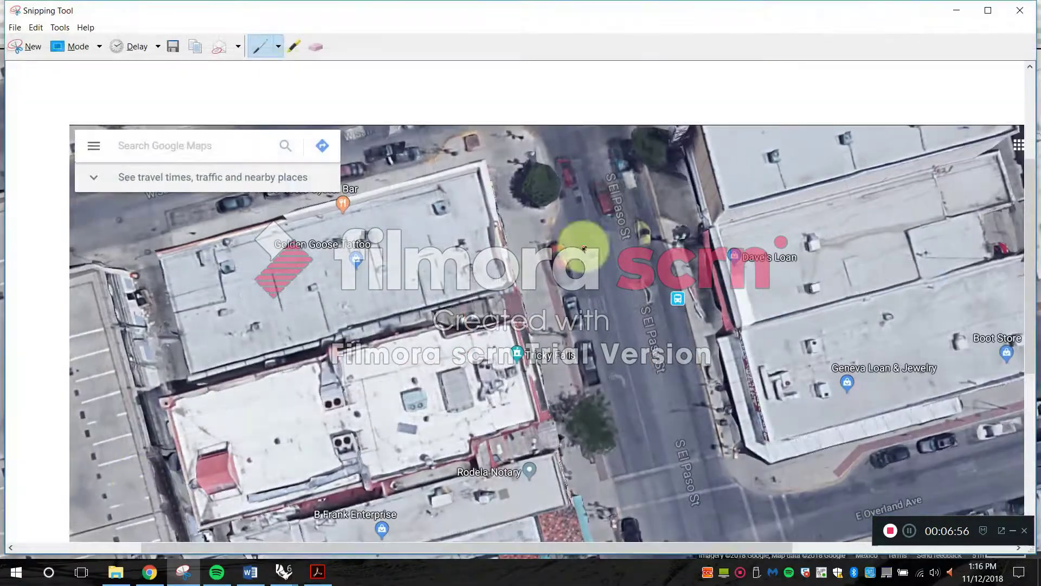
# - Save the snip as a JPEG named Aerial Site in the Storefront Design folder on the Desktop
pyautogui.click(174, 48)
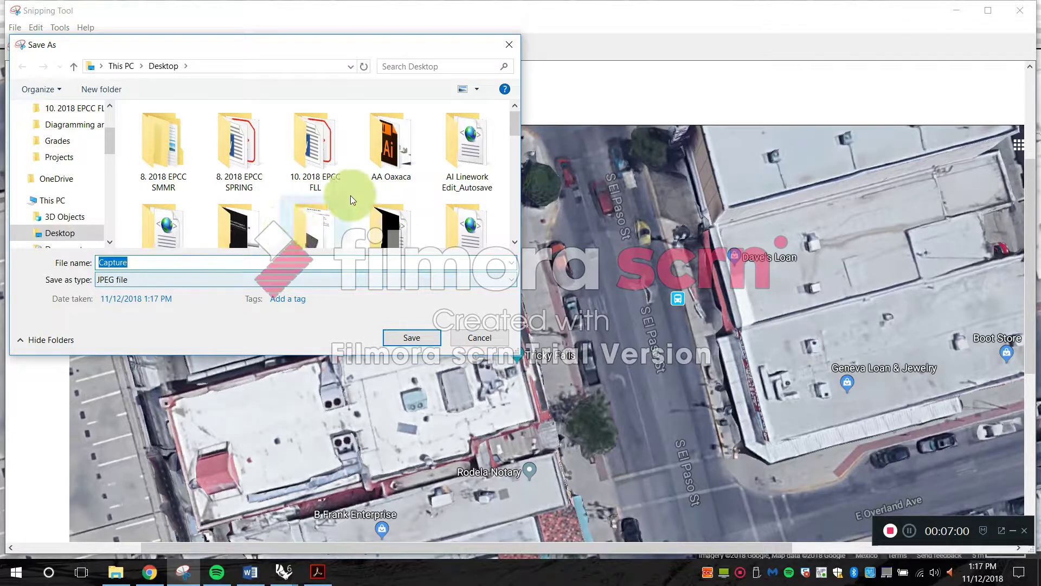
pyautogui.scroll(-8, 350, 195)
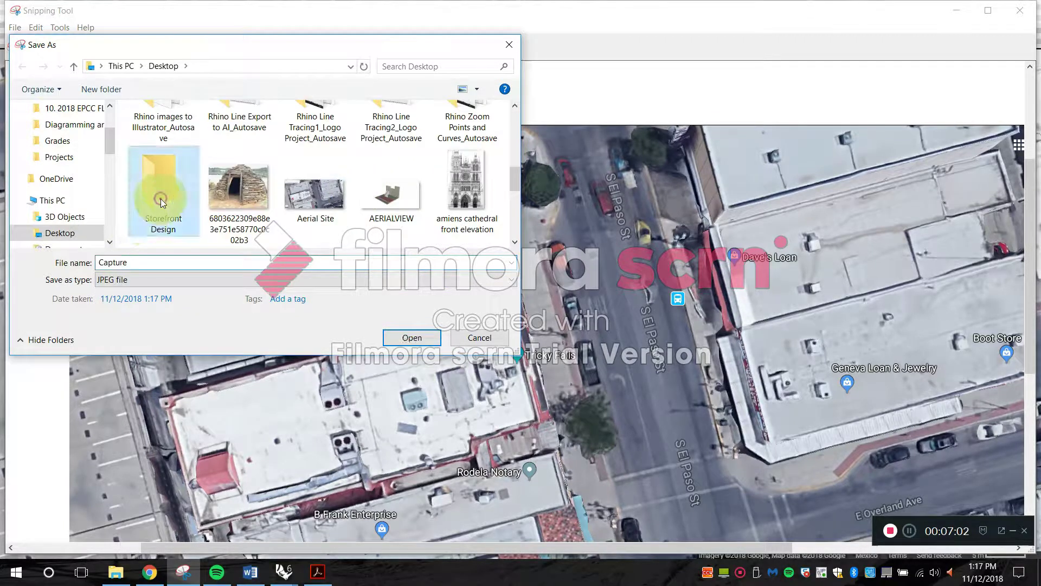
pyautogui.doubleClick(158, 172)
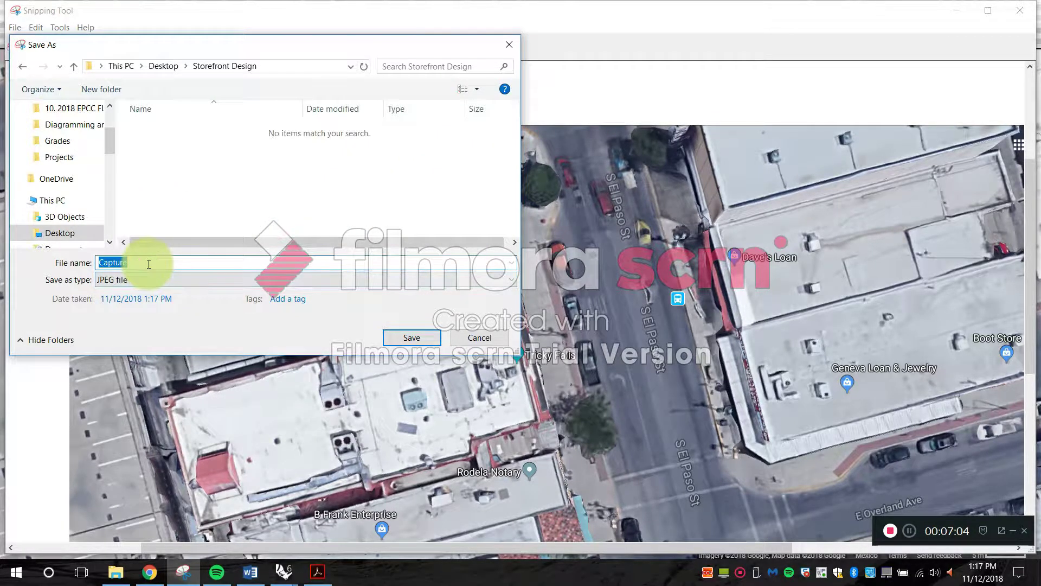
pyautogui.press('capslock')
pyautogui.write('A')
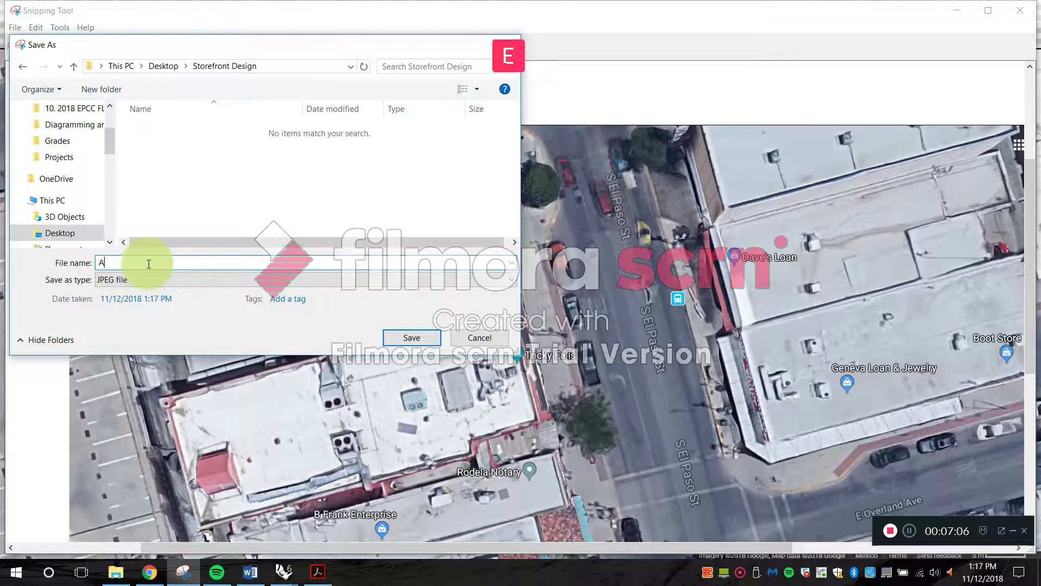
pyautogui.write('erials')
pyautogui.press('BackSpace')
pyautogui.press('capslock')
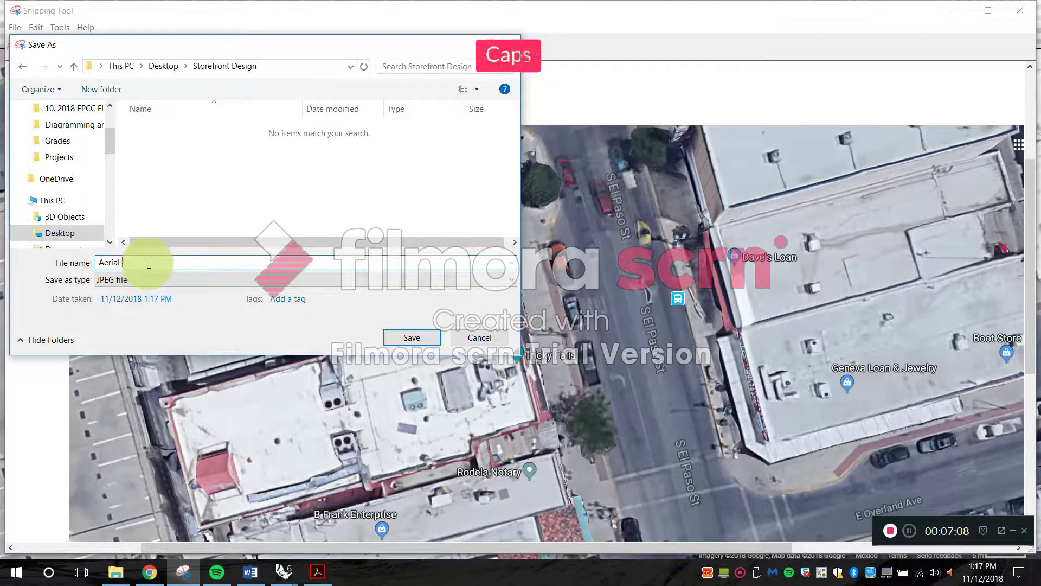
pyautogui.write('Site')
pyautogui.click(412, 337)
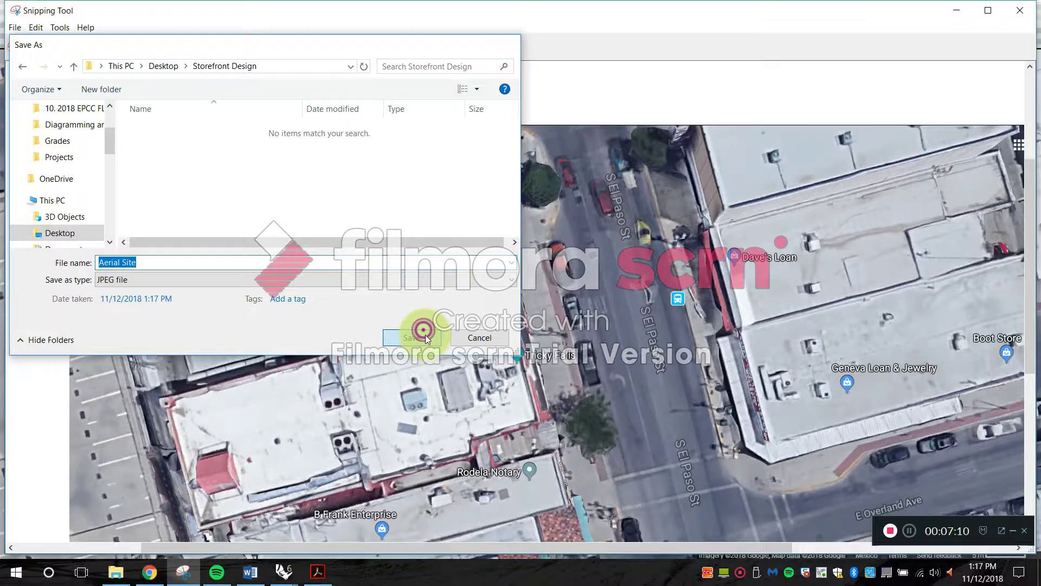
# - Switch to the new Rhino model, abandon the open file dialog, and run Picture with the Aerial Site image from the Storefront Design folder
pyautogui.moveTo(284, 572)
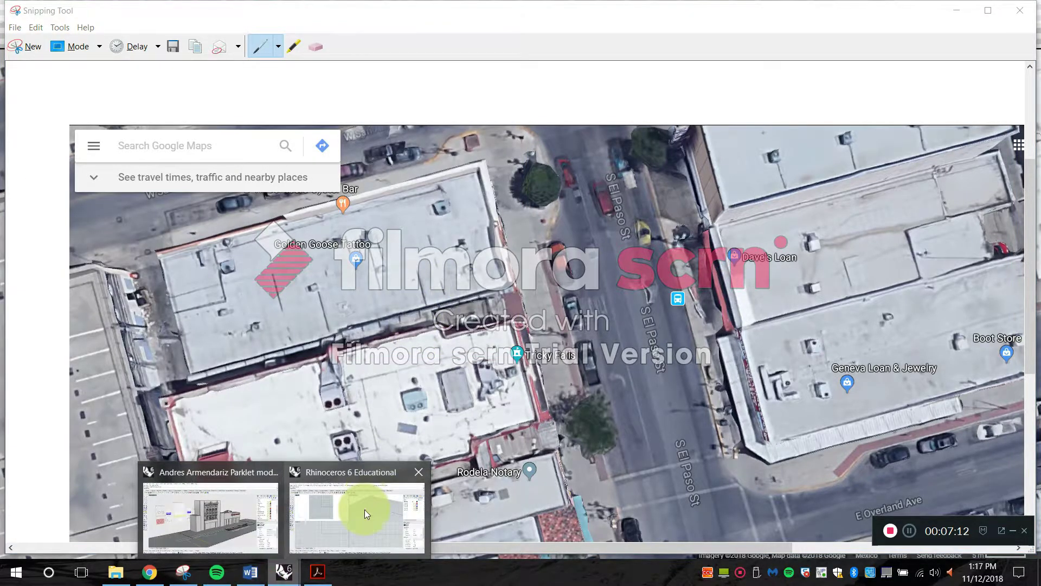
pyautogui.click(364, 509)
pyautogui.press('Escape')
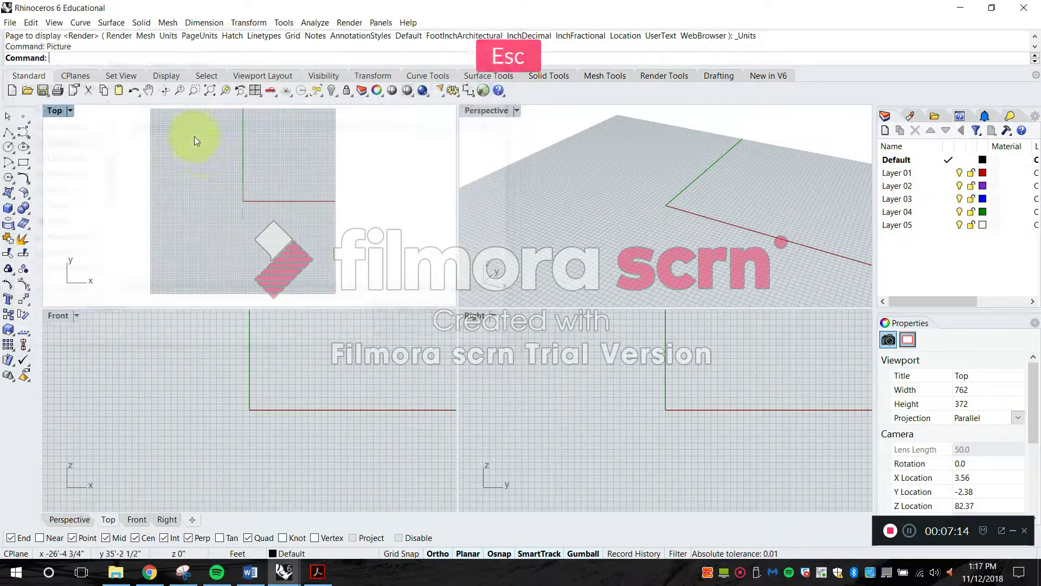
pyautogui.write('Pic')
pyautogui.press('Escape')
pyautogui.write('Pict')
pyautogui.press('Return')
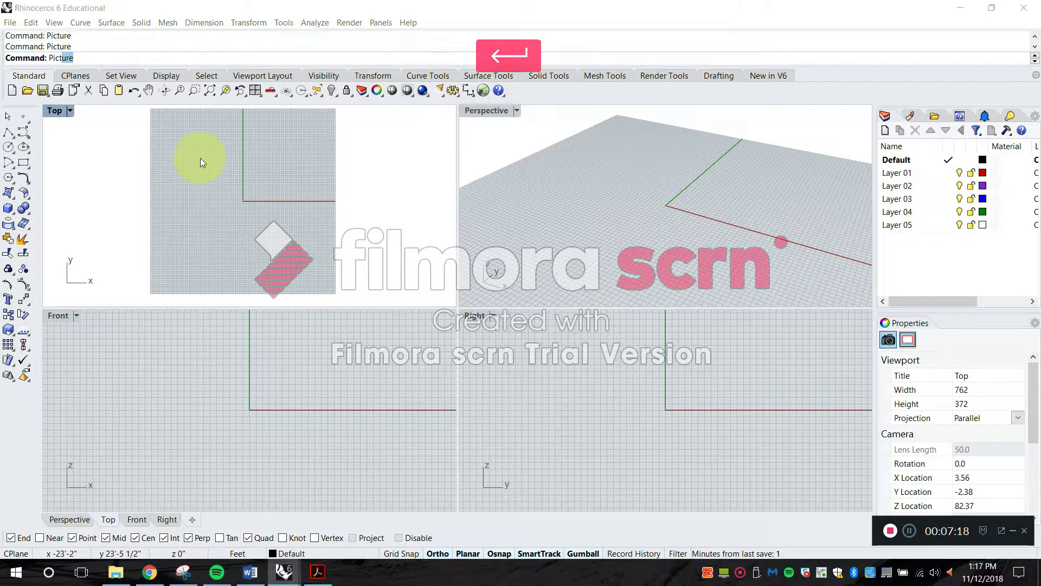
pyautogui.scroll(-1, 350, 176)
pyautogui.scroll(-2, 324, 208)
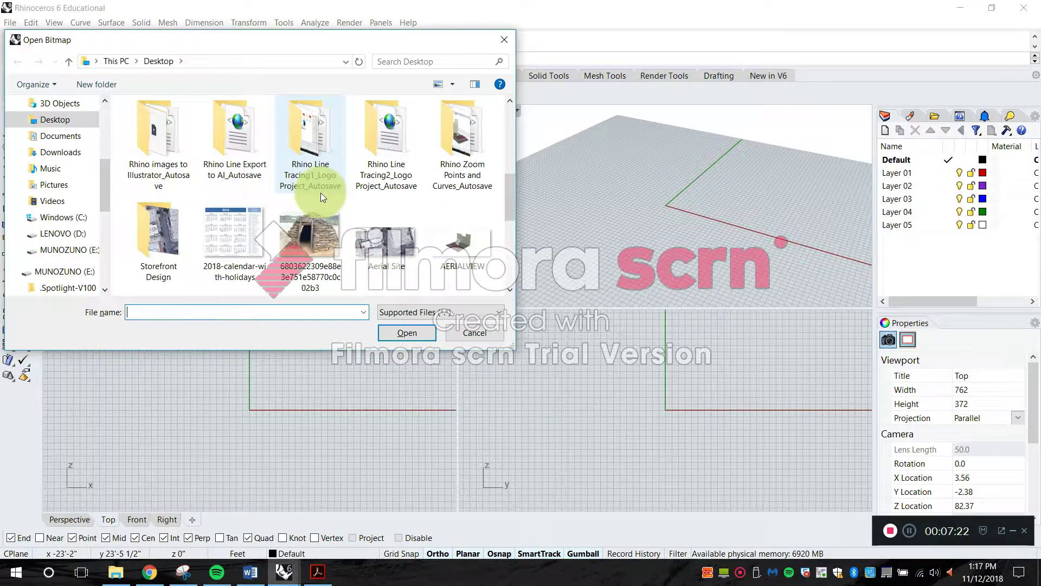
pyautogui.doubleClick(172, 223)
pyautogui.click(162, 113)
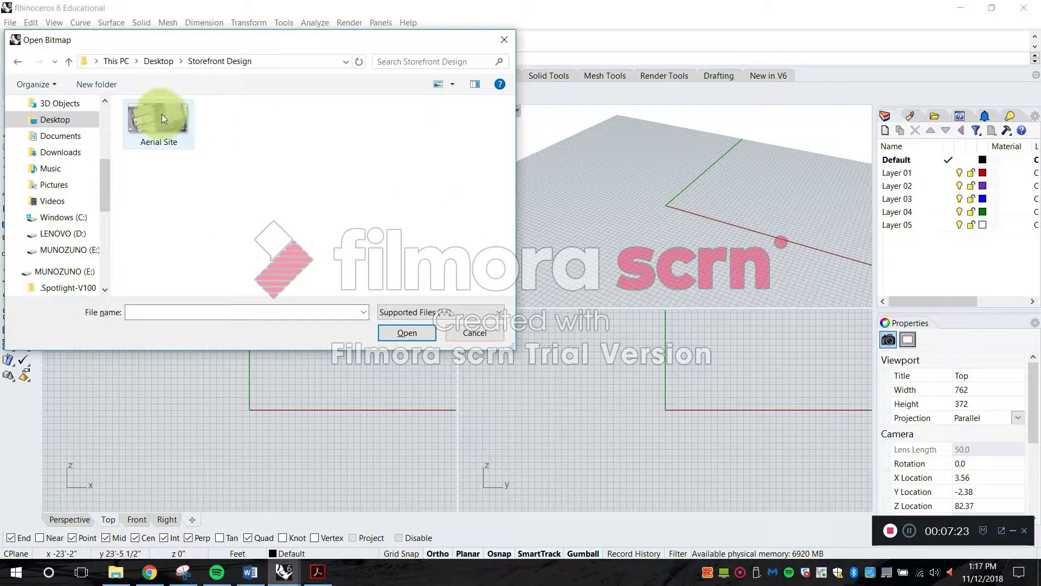
pyautogui.click(407, 333)
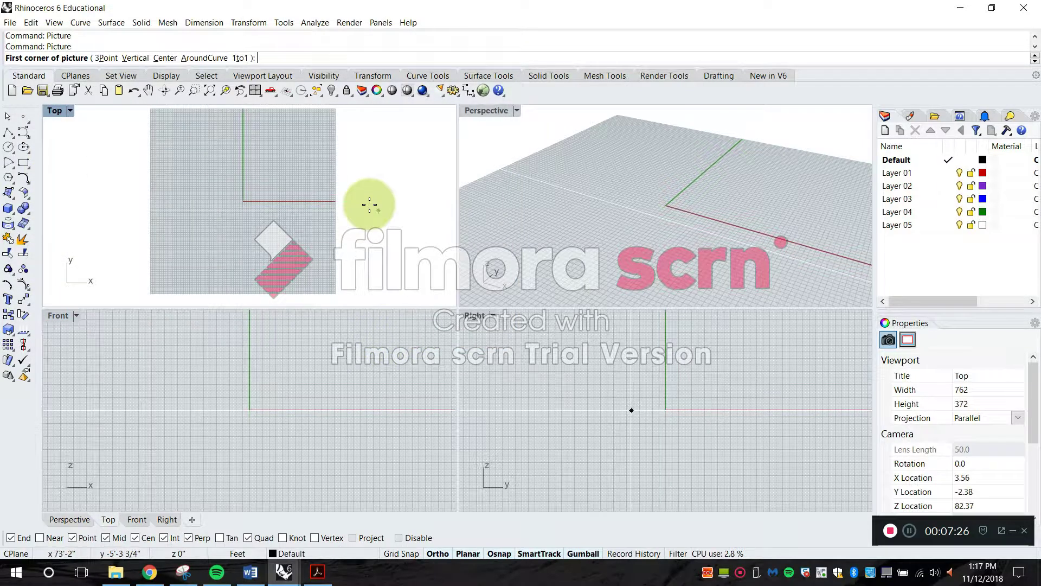
# - Place the aerial picture flat in the Top view, with its lower-left corner just inside the positive quadrant near the origin
pyautogui.moveTo(377, 222); pyautogui.dragTo(225, 215, button='right')
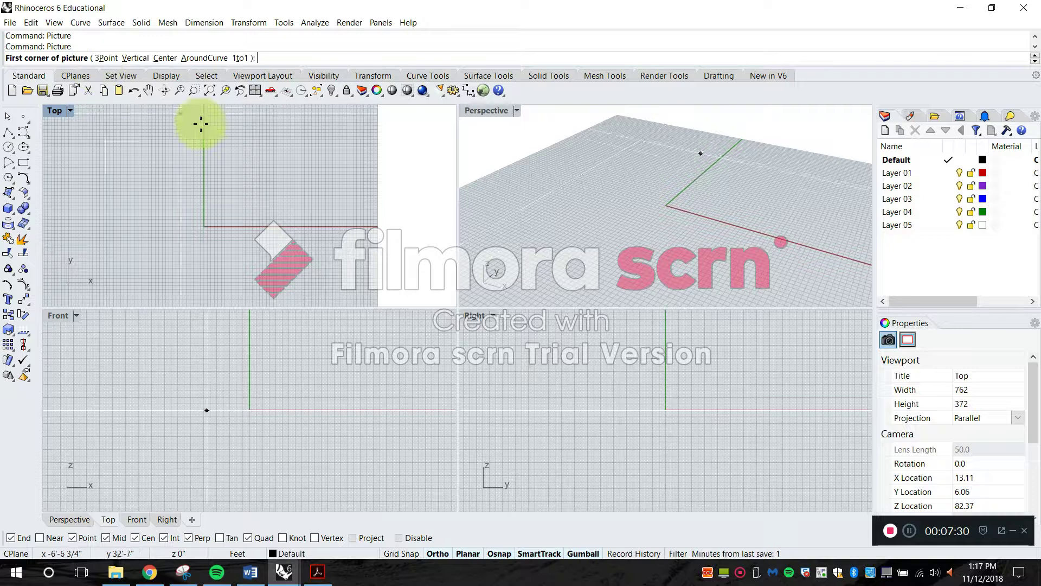
pyautogui.scroll(-4, 209, 157)
pyautogui.moveTo(223, 165); pyautogui.dragTo(216, 198, button='right')
pyautogui.click(211, 223)
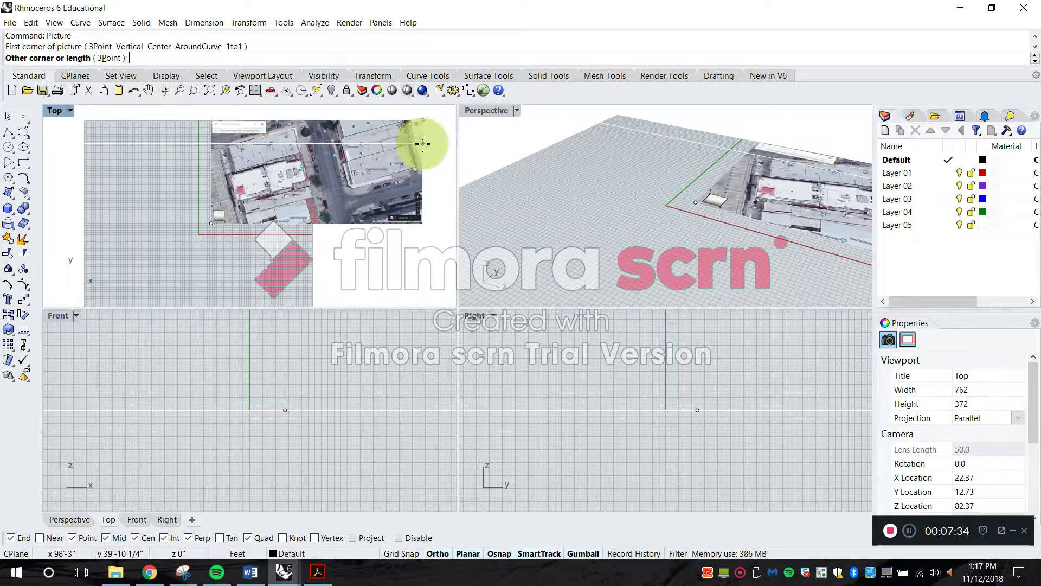
pyautogui.click(423, 143)
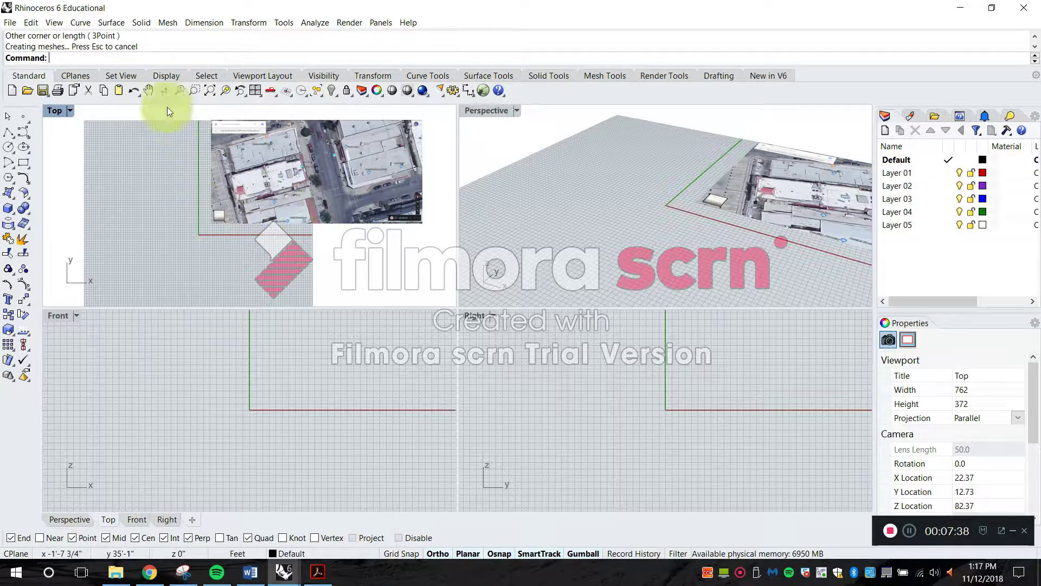
# - Maximize the Top view and examine the map scale bar at the lower-right corner of the aerial picture
pyautogui.doubleClick(53, 114)
pyautogui.moveTo(564, 235); pyautogui.dragTo(535, 256, button='right')
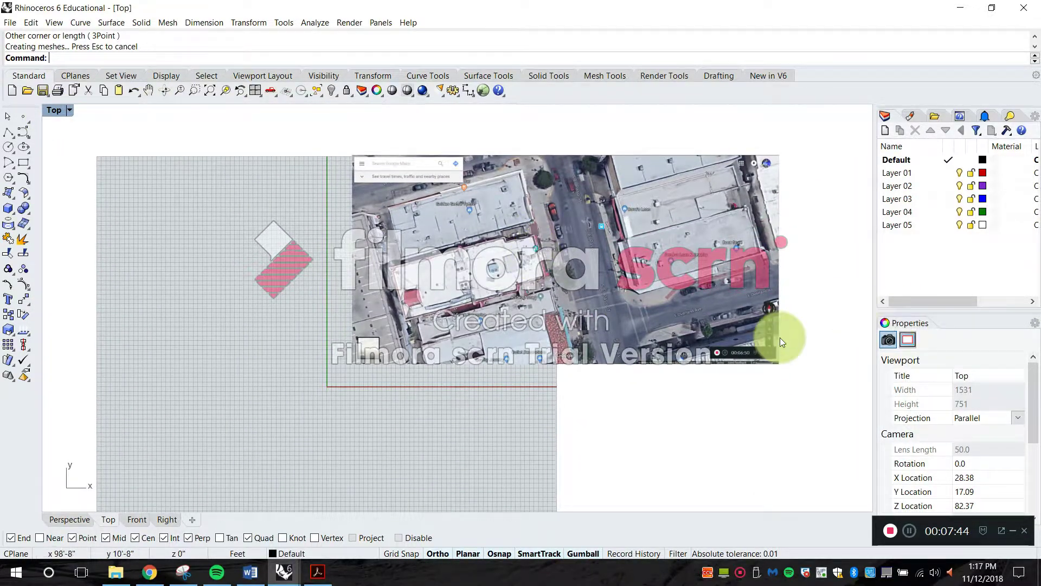
pyautogui.scroll(18, 779, 339)
pyautogui.moveTo(724, 415); pyautogui.dragTo(775, 294, button='right')
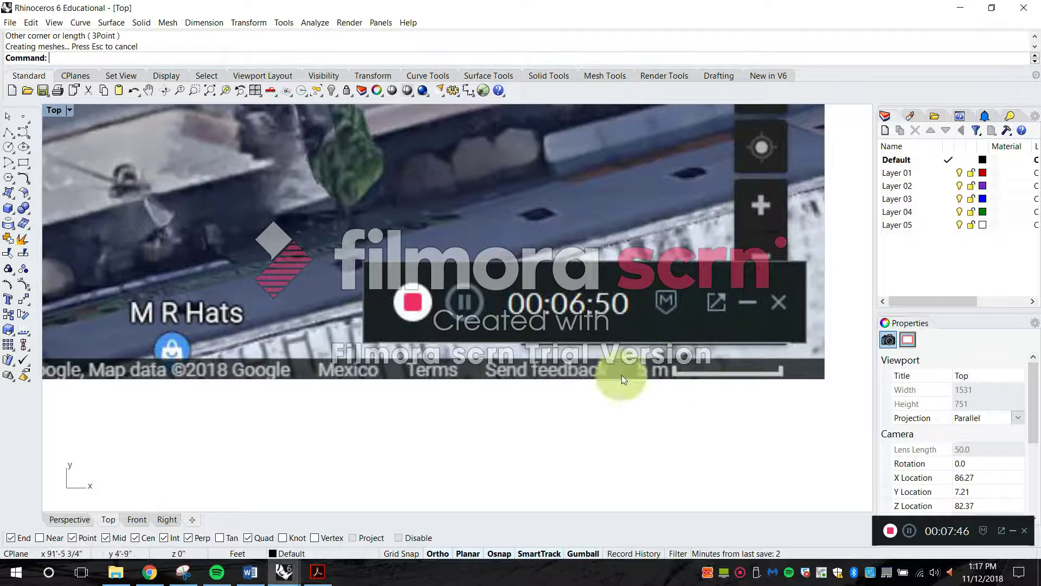
pyautogui.click(668, 378)
pyautogui.scroll(5, 721, 381)
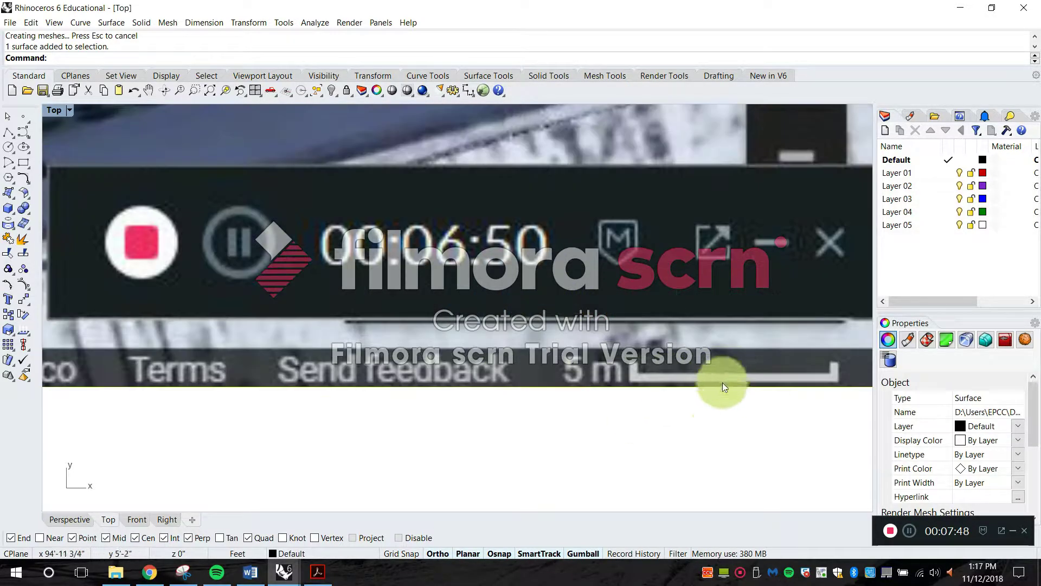
pyautogui.click(713, 428)
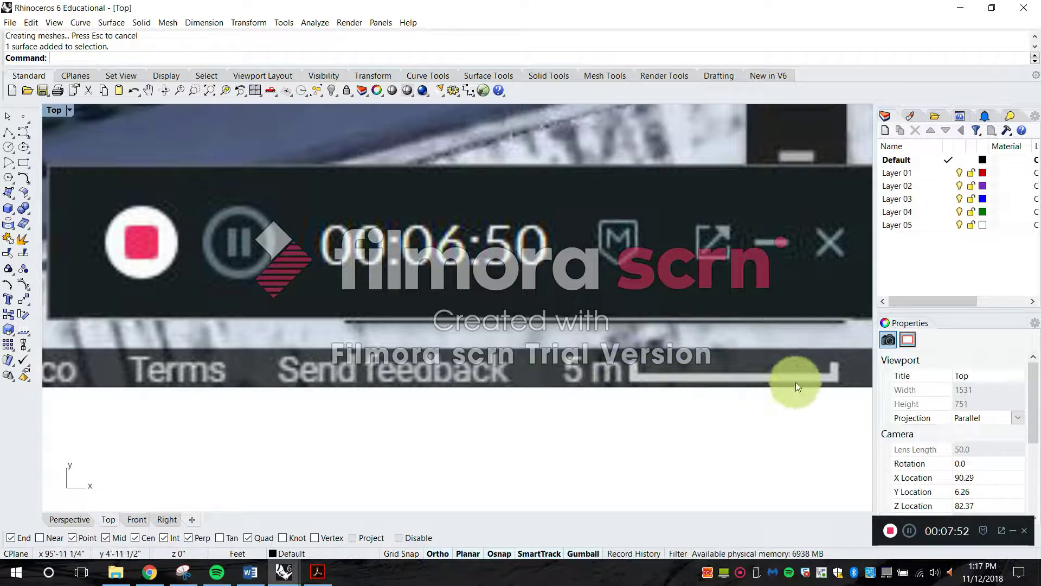
pyautogui.moveTo(689, 373); pyautogui.dragTo(641, 349, button='right')
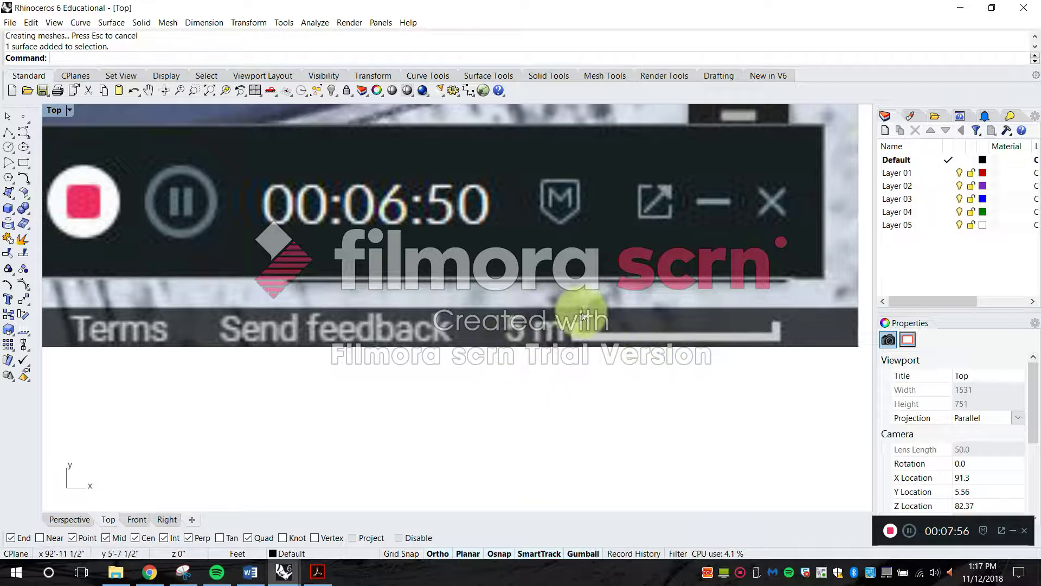
pyautogui.scroll(-5, 670, 407)
pyautogui.scroll(-2, 548, 393)
pyautogui.scroll(4, 555, 379)
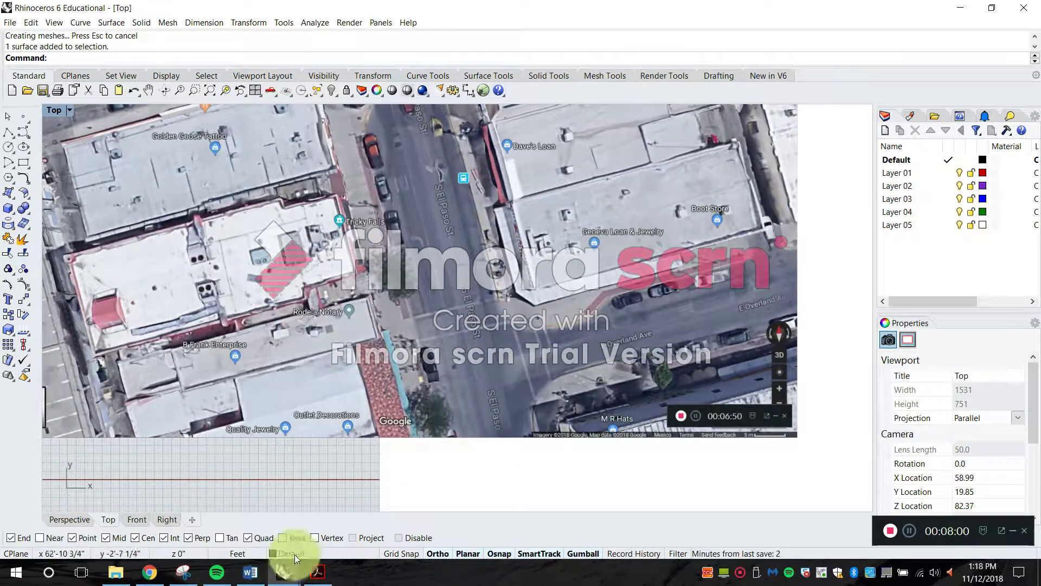
# - Switch to Google Maps in Chrome, change its scale bar from metres to feet and shift the map slightly
pyautogui.click(156, 580)
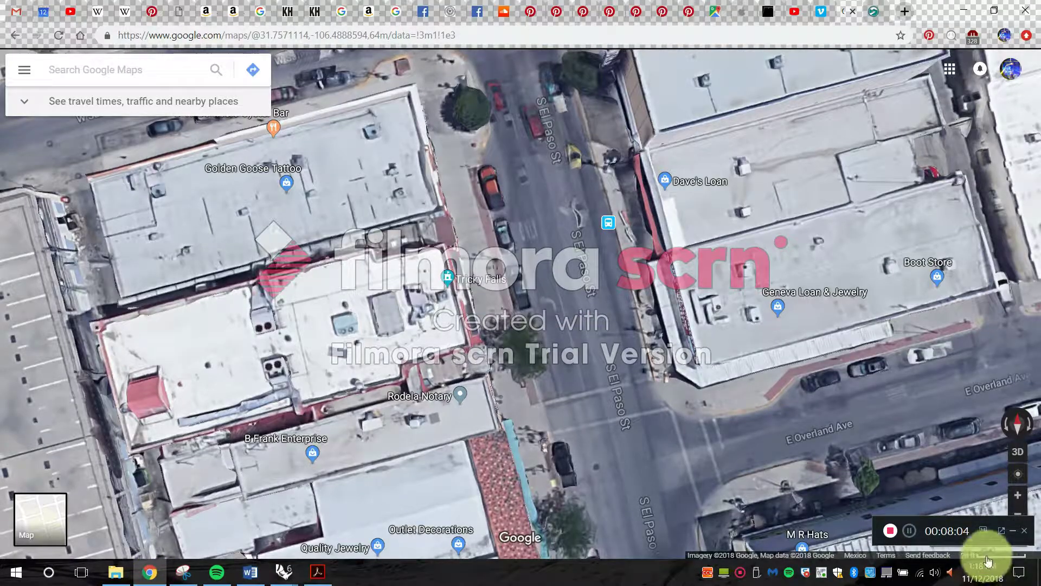
pyautogui.click(987, 558)
pyautogui.click(987, 556)
pyautogui.click(985, 556)
pyautogui.click(987, 557)
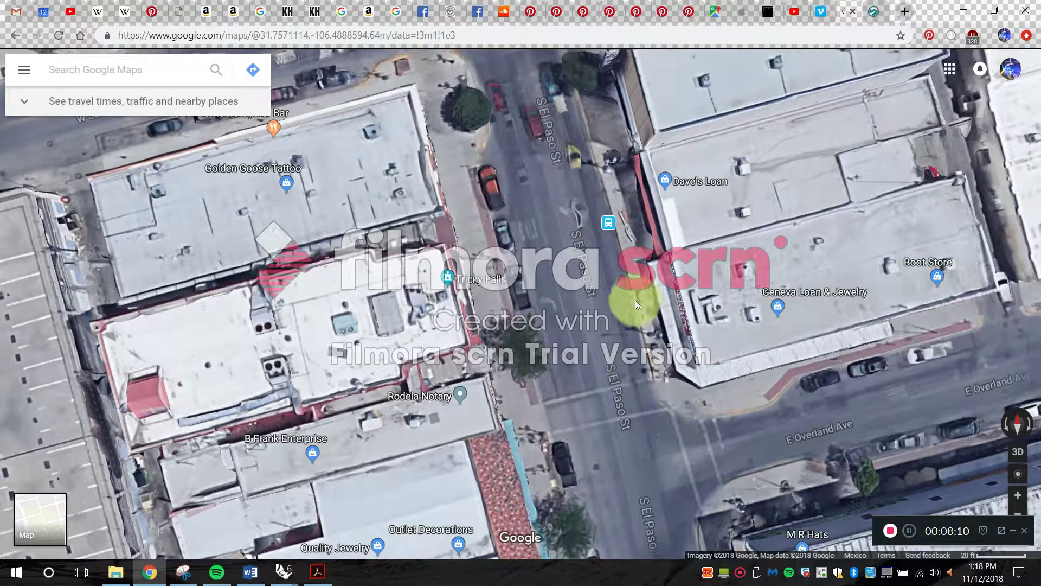
pyautogui.moveTo(632, 305); pyautogui.dragTo(619, 321)
# - Switch back to the new Rhino model and delete the placed aerial picture
pyautogui.moveTo(284, 572)
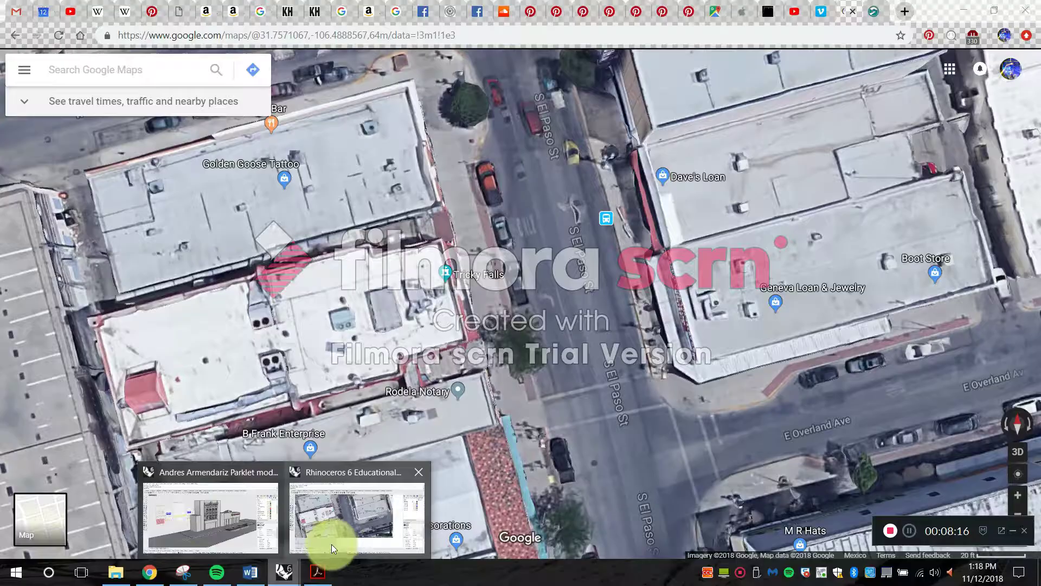
pyautogui.click(301, 521)
pyautogui.press('Delete')
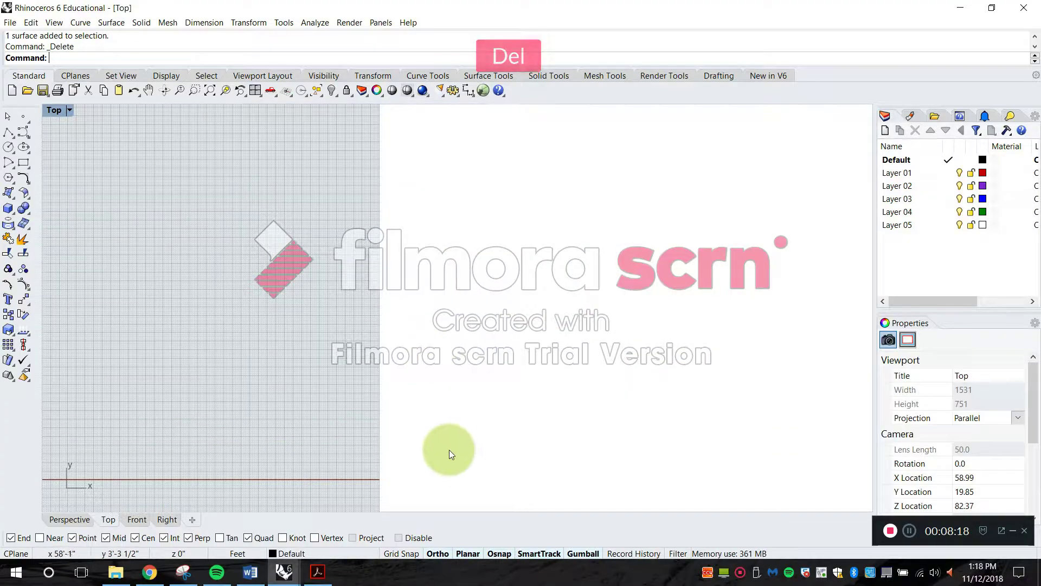
# - Switch to Google Maps in Chrome and capture a new snip of the whole aerial map area, including its 20 ft scale bar
pyautogui.click(149, 572)
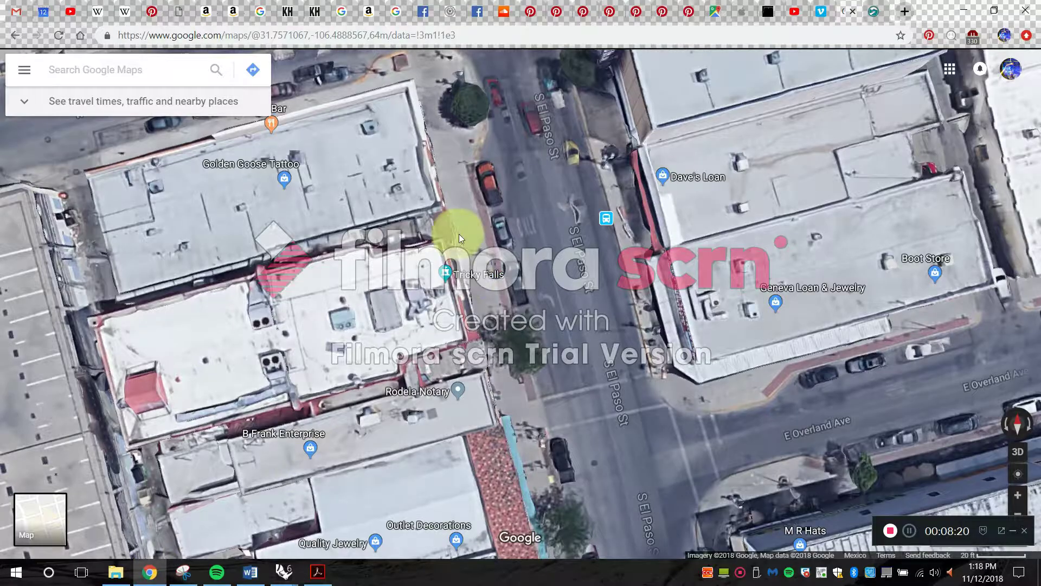
pyautogui.click(183, 572)
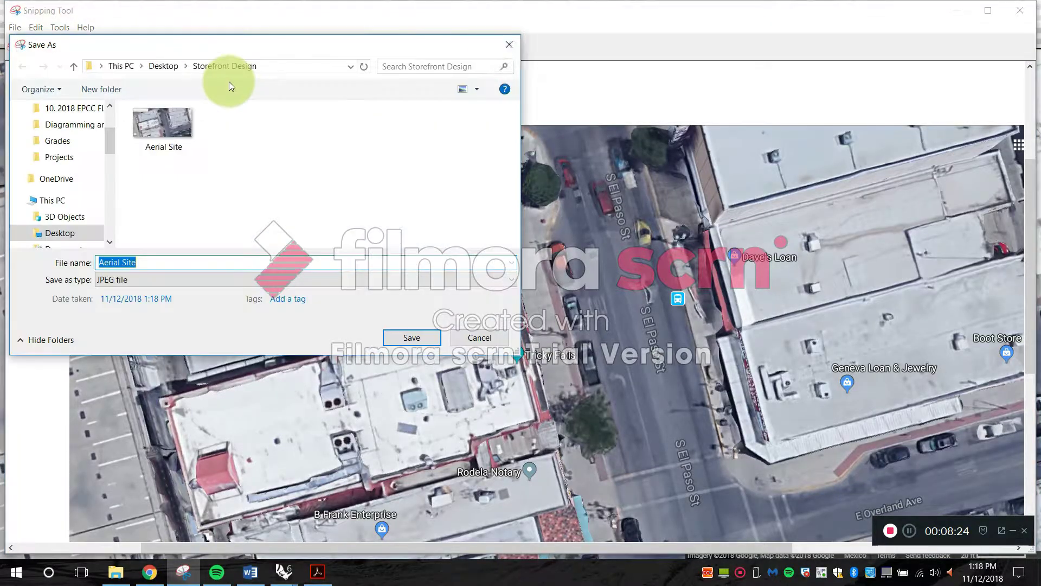
pyautogui.press('Escape')
pyautogui.click(25, 46)
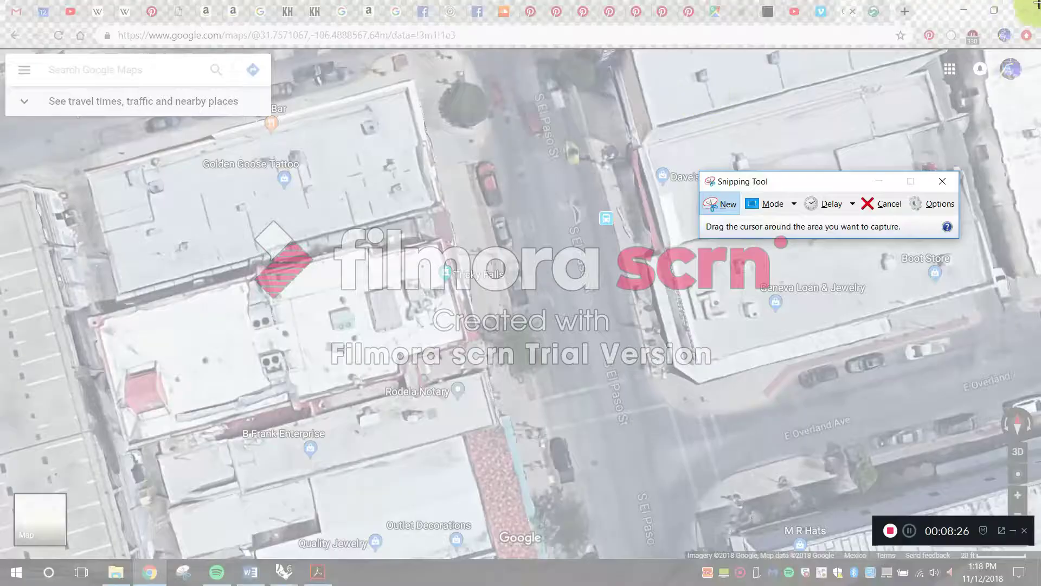
pyautogui.moveTo(1036, 49); pyautogui.dragTo(3, 558)
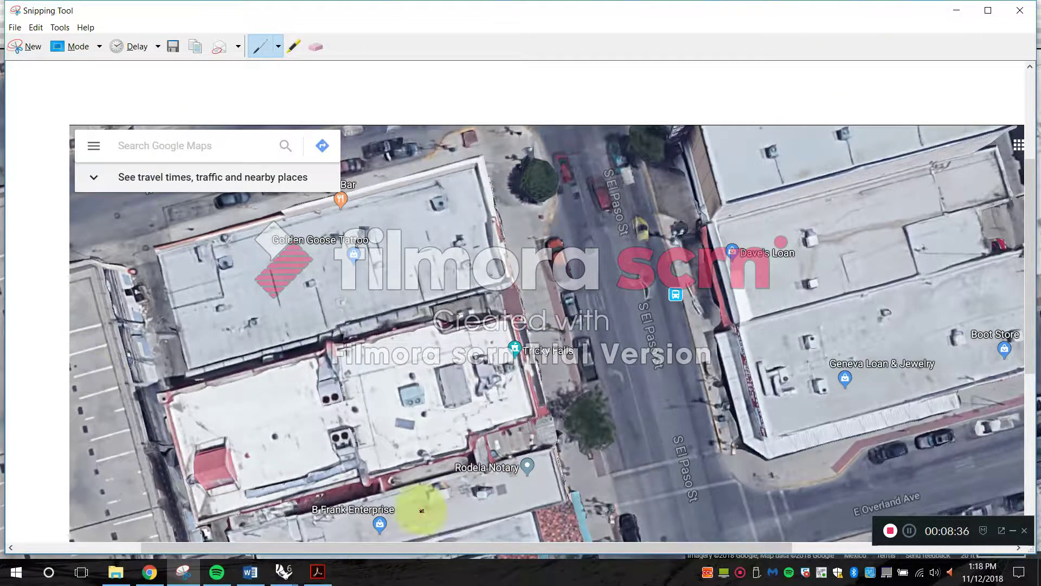
# - Save the snip over the Aerial Site JPEG in the Storefront Design folder and return to the Rhino model
pyautogui.click(173, 46)
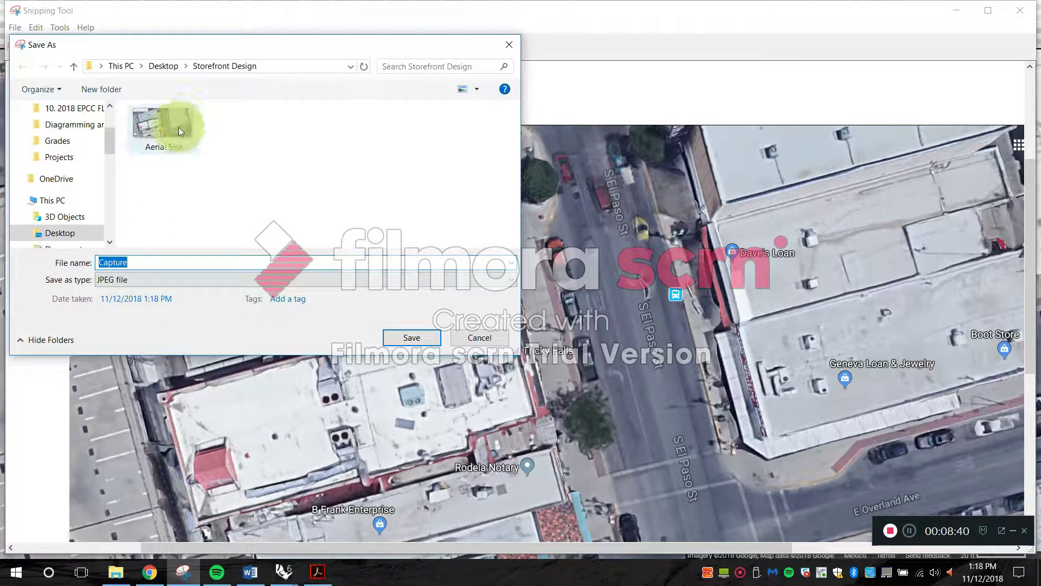
pyautogui.click(178, 128)
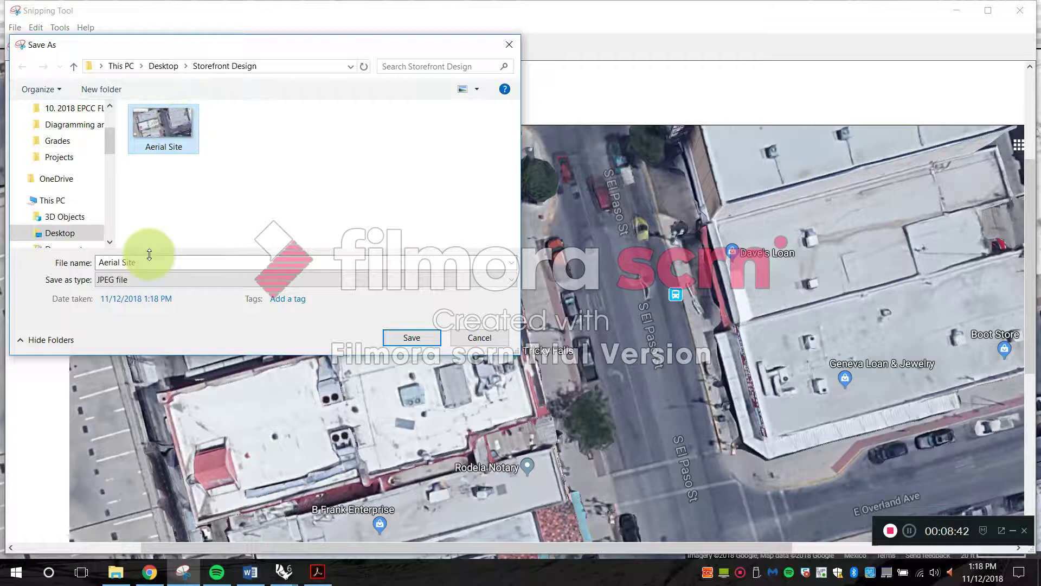
pyautogui.click(401, 340)
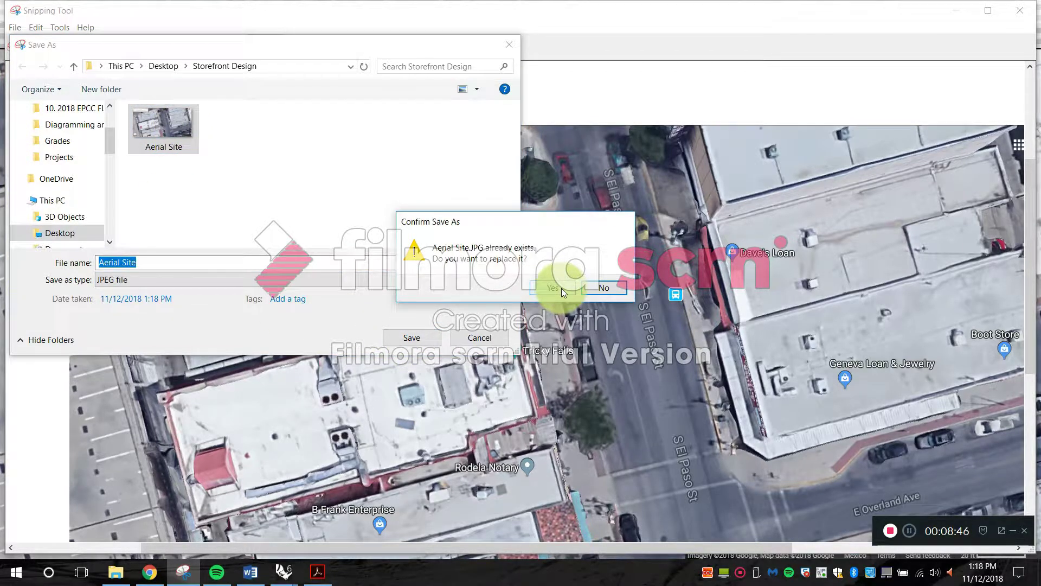
pyautogui.click(561, 288)
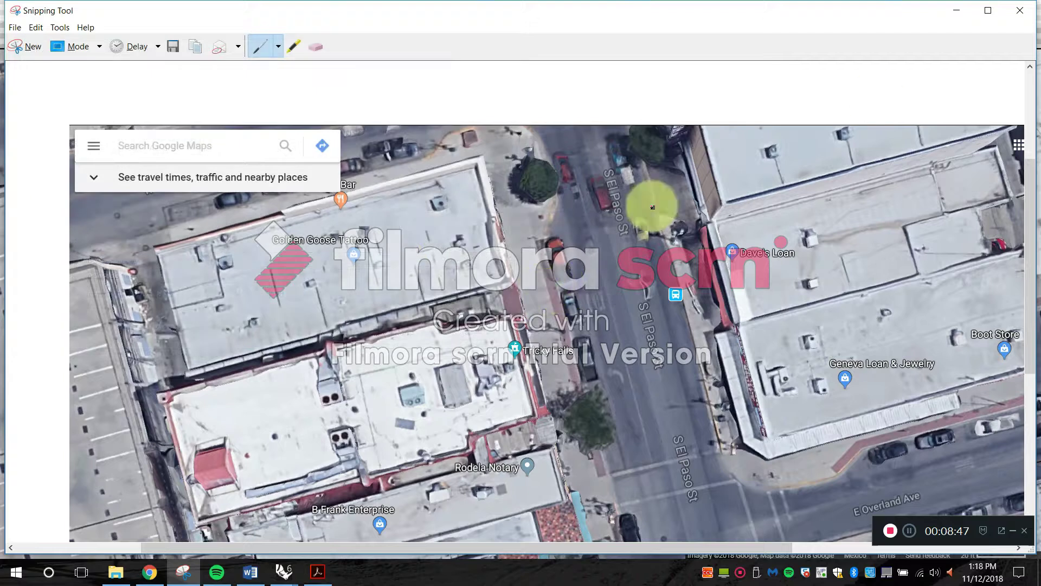
pyautogui.click(1019, 12)
pyautogui.click(971, 12)
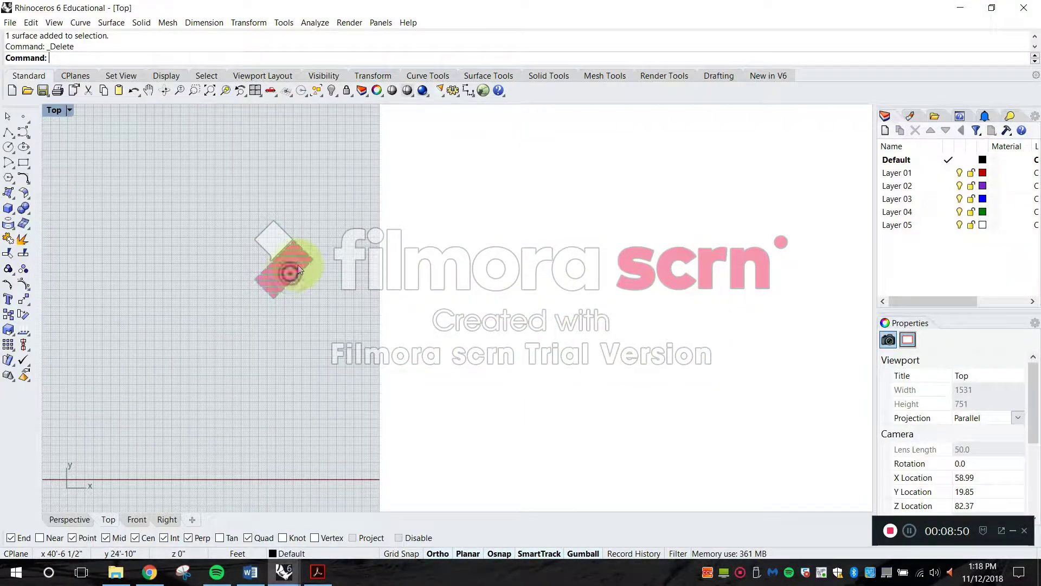
# - Insert the Aerial Site picture flat in the Top view, with its lower-left corner just inside the positive quadrant near the origin
pyautogui.press('p')
pyautogui.press('BackSpace')
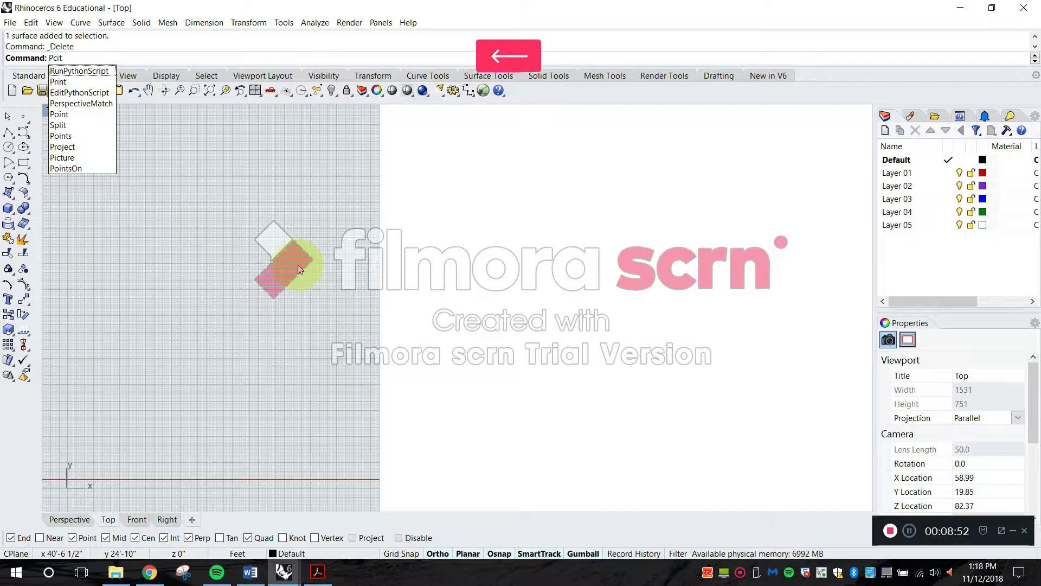
pyautogui.write('icture')
pyautogui.press('Return')
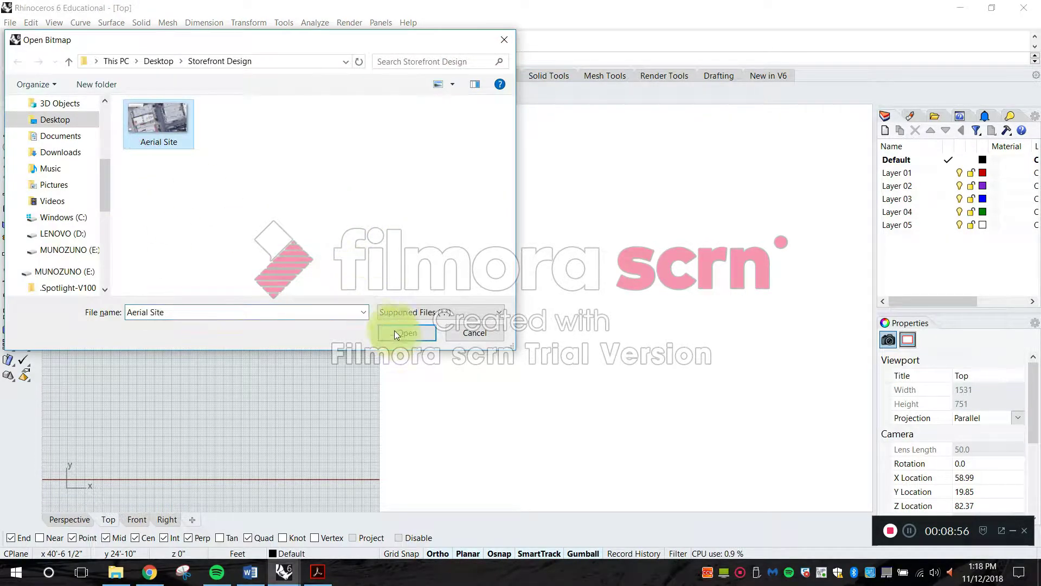
pyautogui.click(403, 333)
pyautogui.click(242, 360)
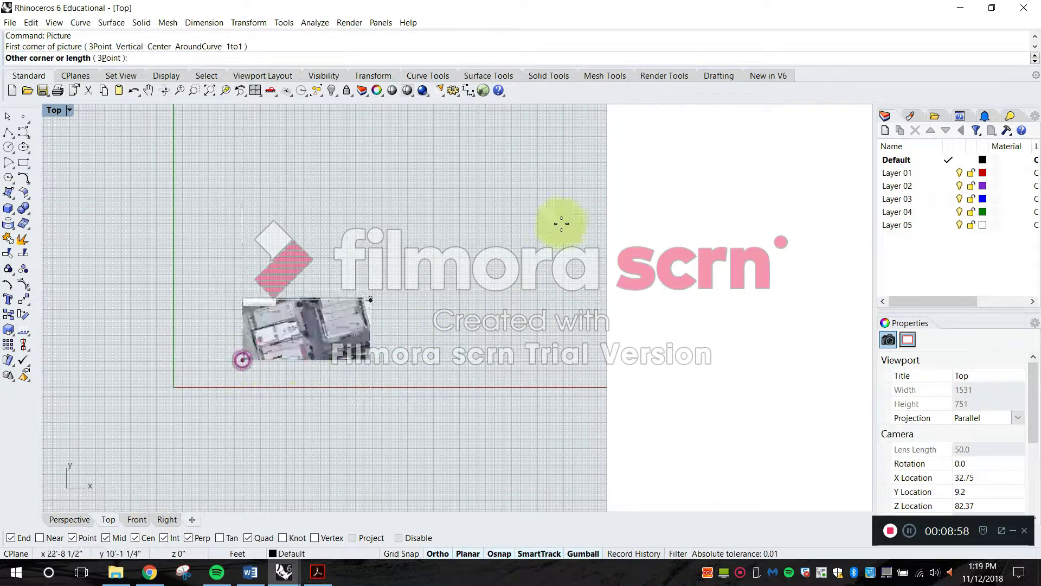
pyautogui.moveTo(741, 167); pyautogui.dragTo(611, 213, button='right')
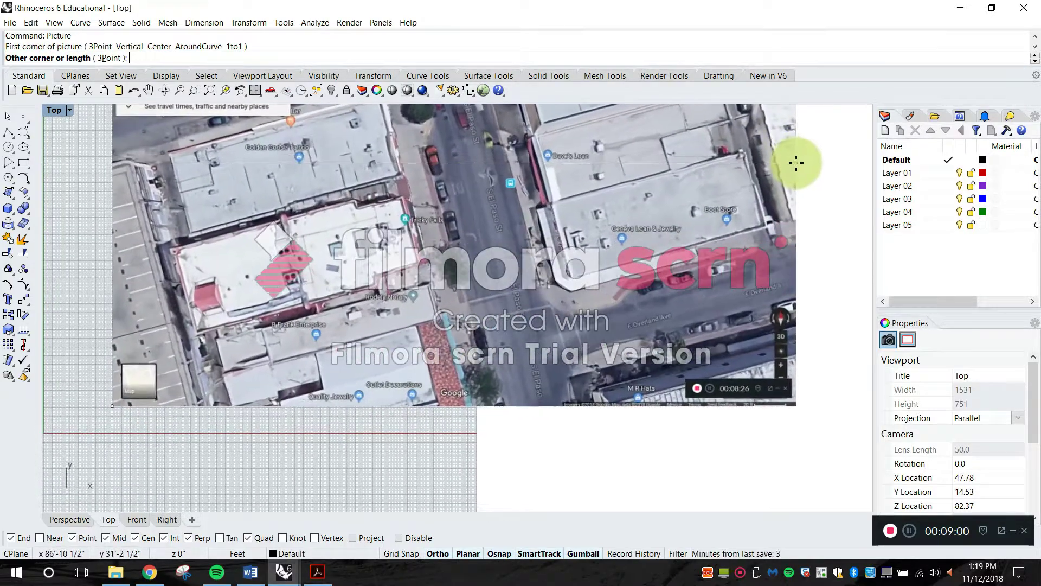
pyautogui.click(810, 151)
# - Make Layer 01 current and draw a vertical line about 7 inches long down from the left end of the picture's 20 ft scale bar
pyautogui.scroll(10, 734, 311)
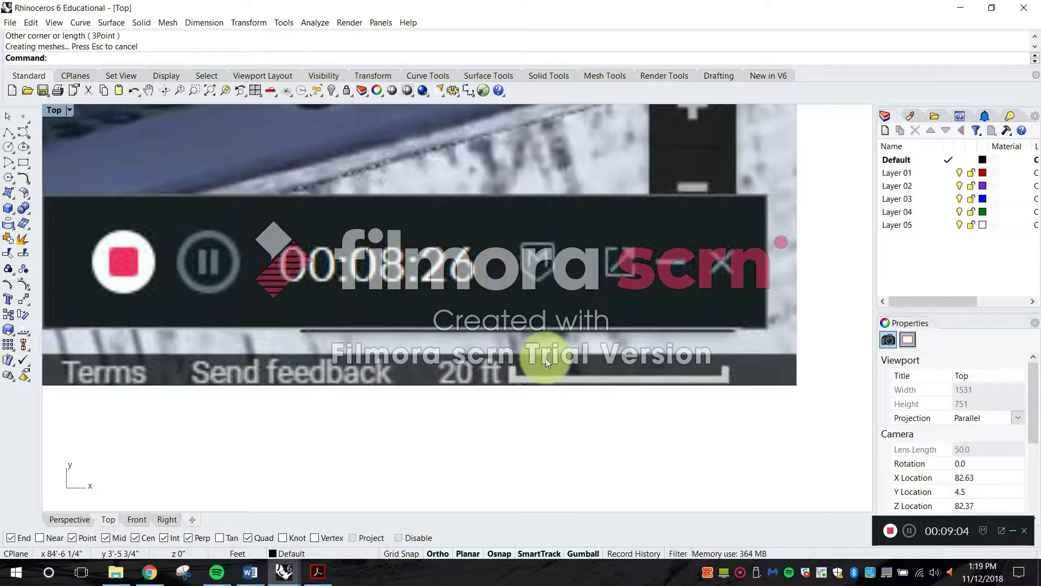
pyautogui.moveTo(547, 362); pyautogui.dragTo(531, 301, button='right')
pyautogui.press('Escape')
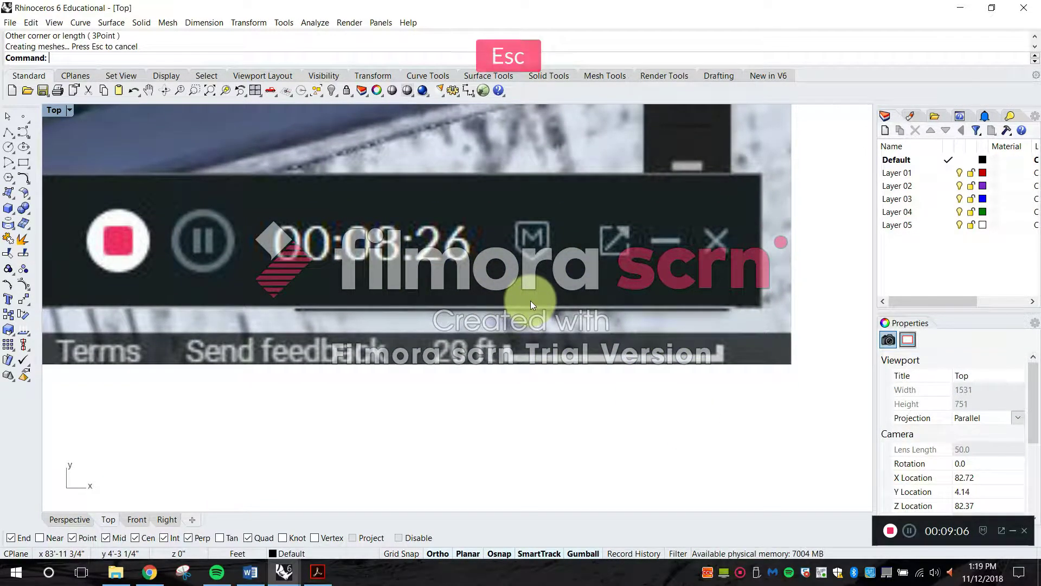
pyautogui.click(949, 172)
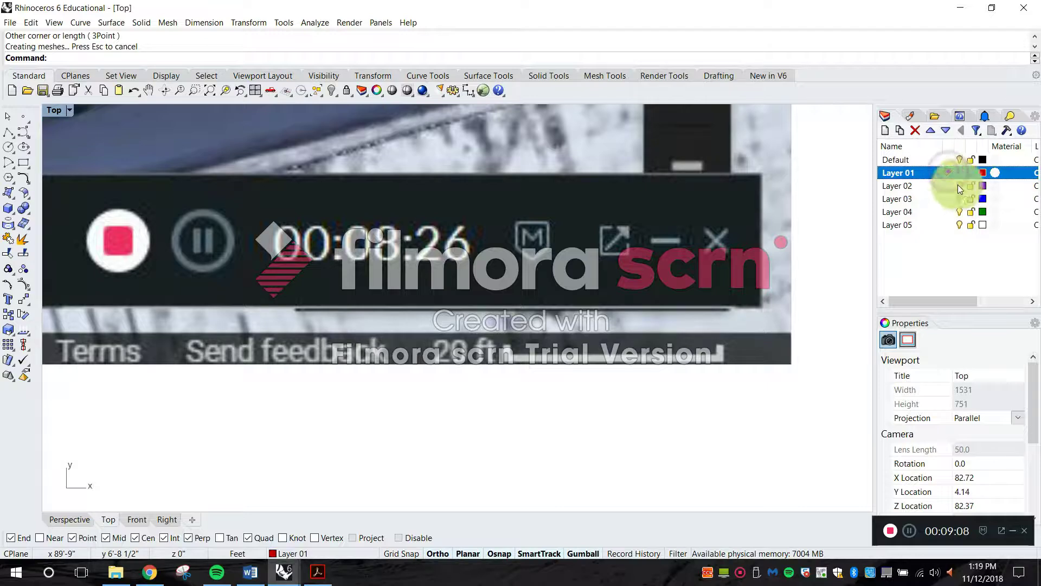
pyautogui.press('Escape')
pyautogui.write('line')
pyautogui.press('Return')
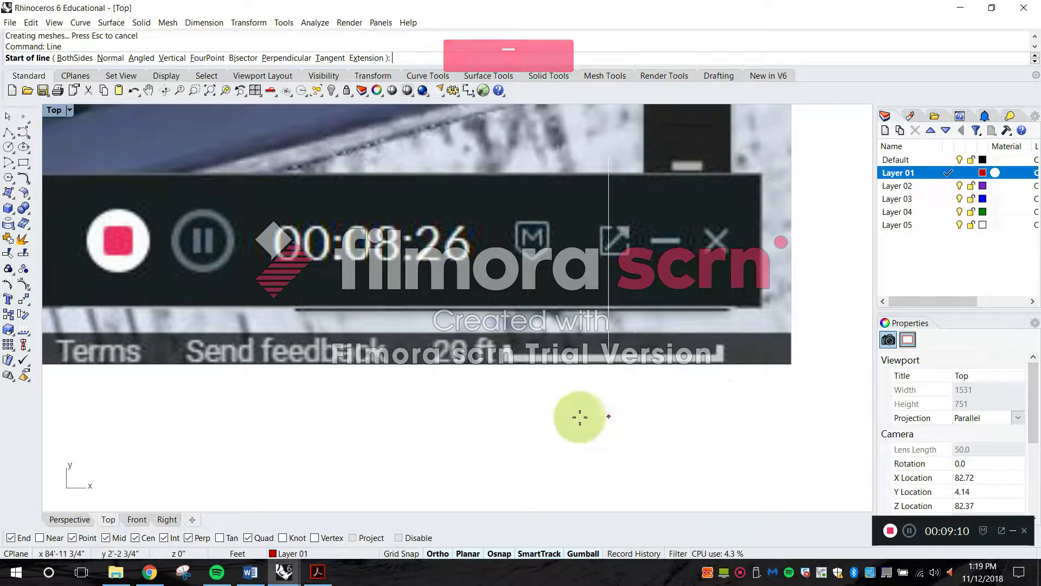
pyautogui.scroll(1, 460, 375)
pyautogui.scroll(1, 523, 349)
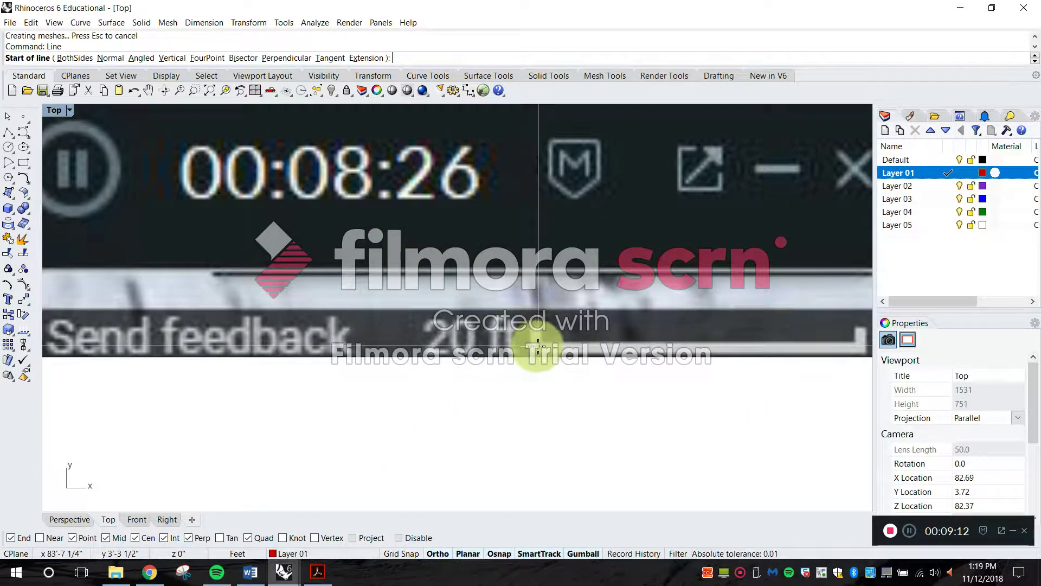
pyautogui.click(537, 347)
pyautogui.click(575, 401)
# - Copy the vertical marker line horizontally from its lower end to the right end of the 20 ft scale bar
pyautogui.moveTo(625, 411); pyautogui.dragTo(484, 409, button='right')
pyautogui.press('Escape')
pyautogui.write('C')
pyautogui.press('Escape')
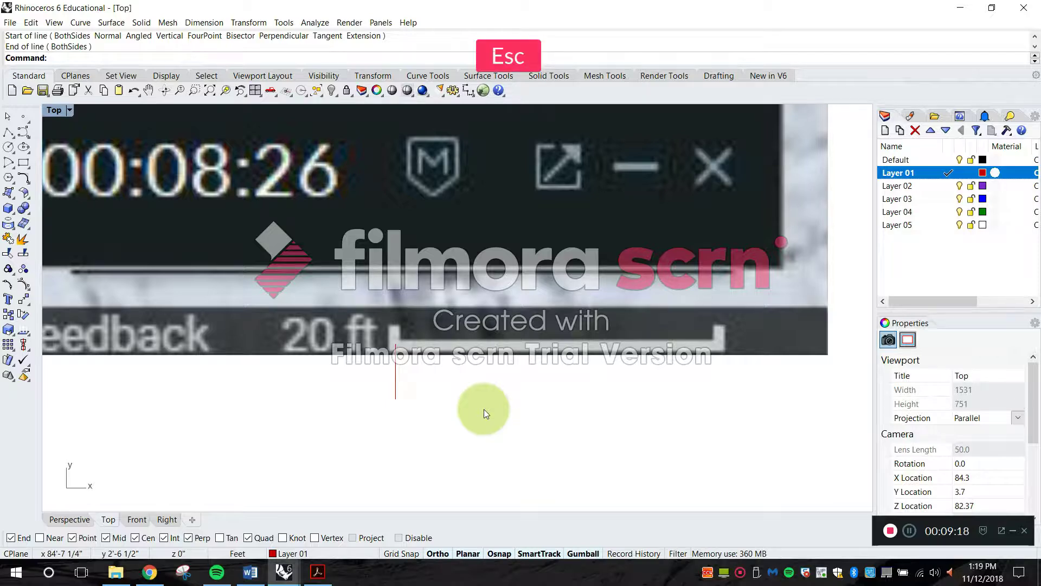
pyautogui.write('Copy')
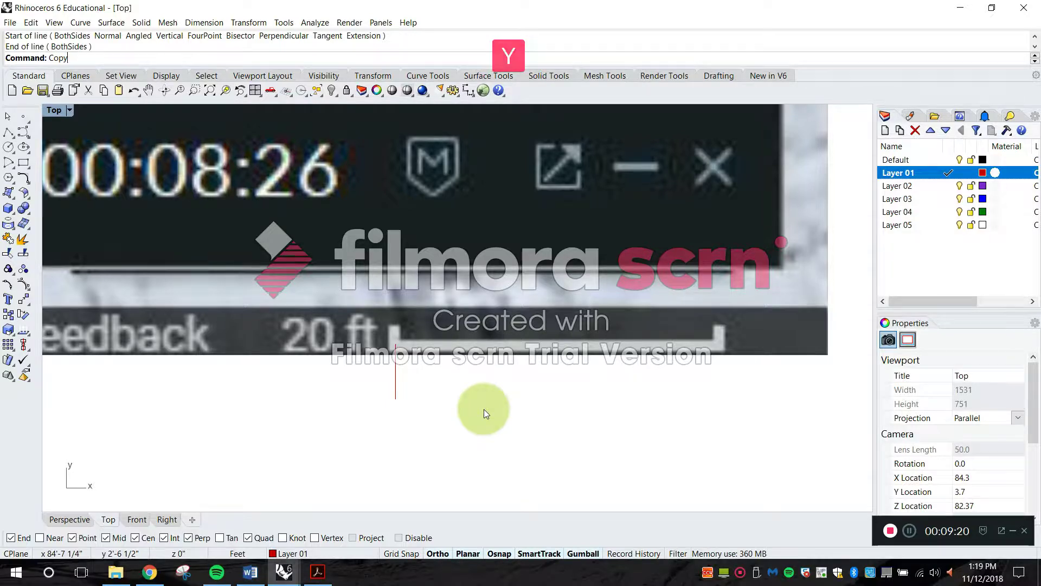
pyautogui.press('space')
pyautogui.moveTo(462, 418); pyautogui.dragTo(381, 384)
pyautogui.press('space')
pyautogui.click(397, 399)
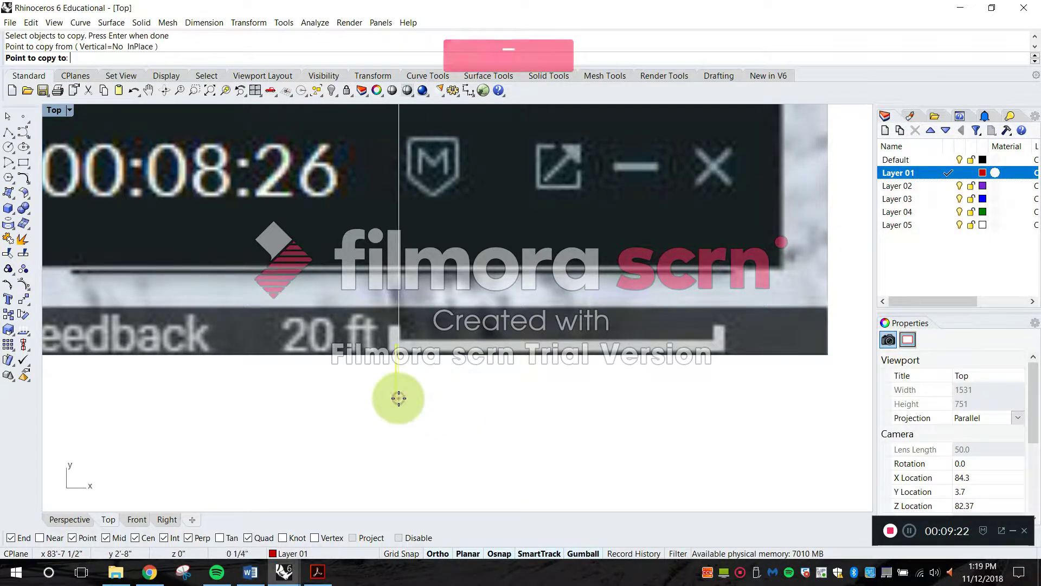
pyautogui.click(719, 398)
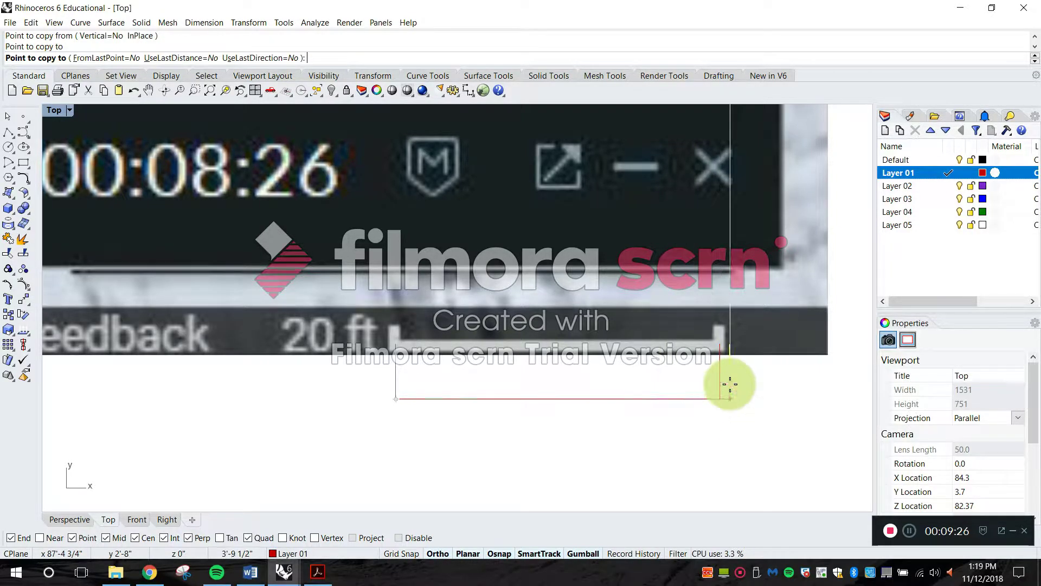
pyautogui.rightClick(727, 347)
# - Check the two marker lines against the scale bar and measure the distance between their lower ends
pyautogui.scroll(3, 724, 336)
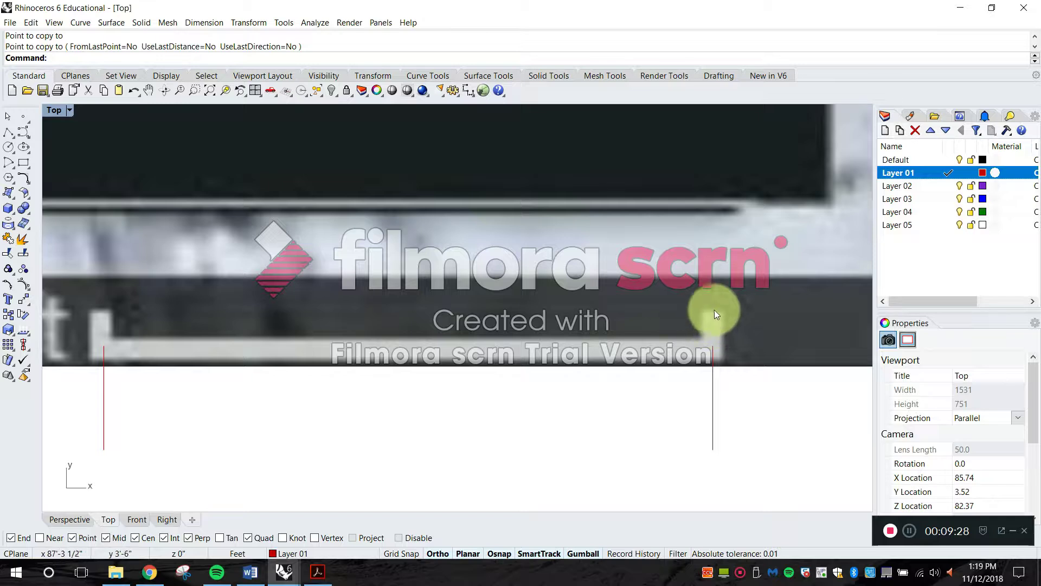
pyautogui.scroll(-2, 710, 320)
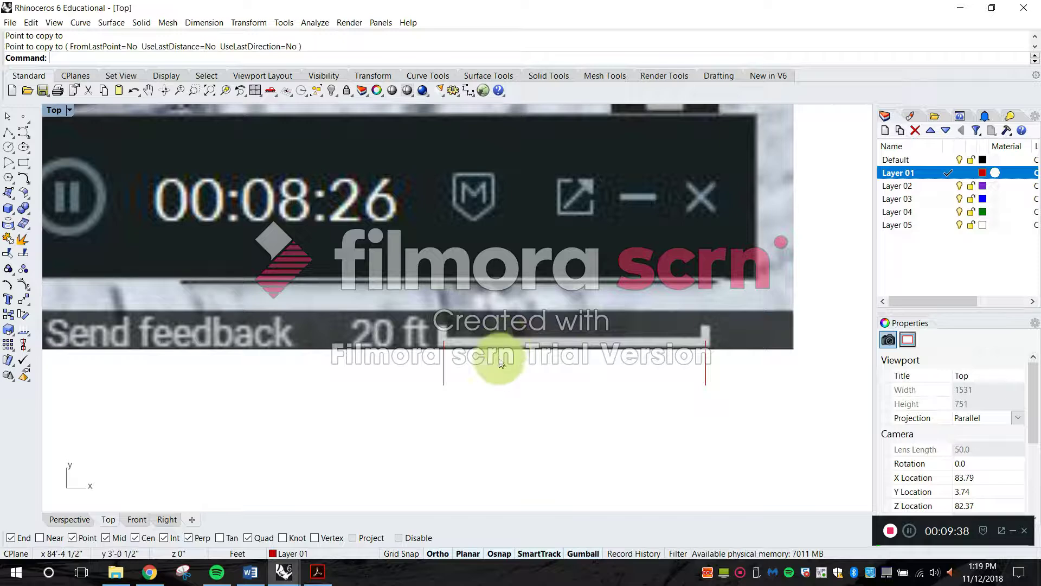
pyautogui.scroll(-10, 503, 347)
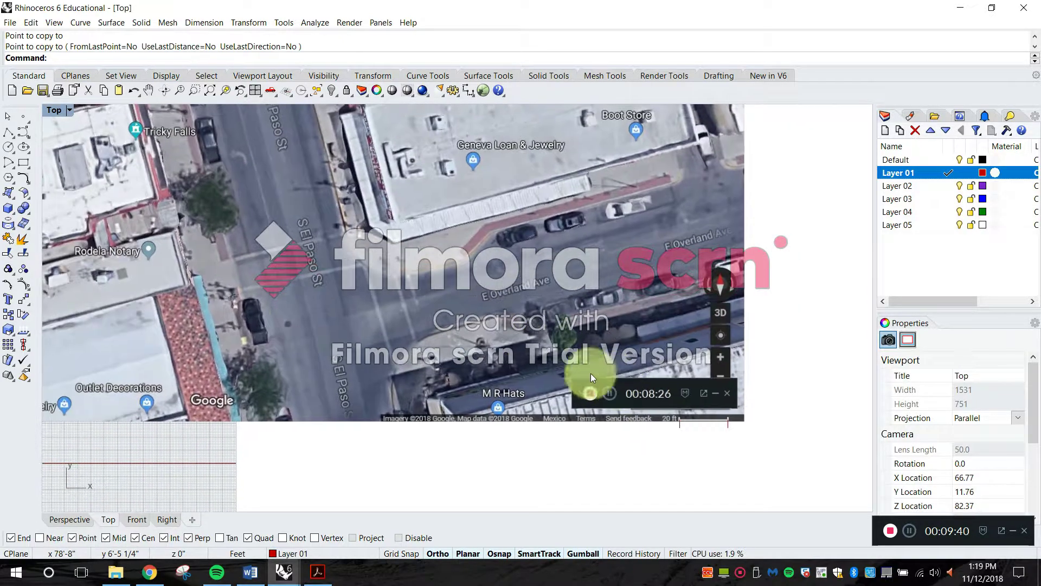
pyautogui.scroll(10, 645, 295)
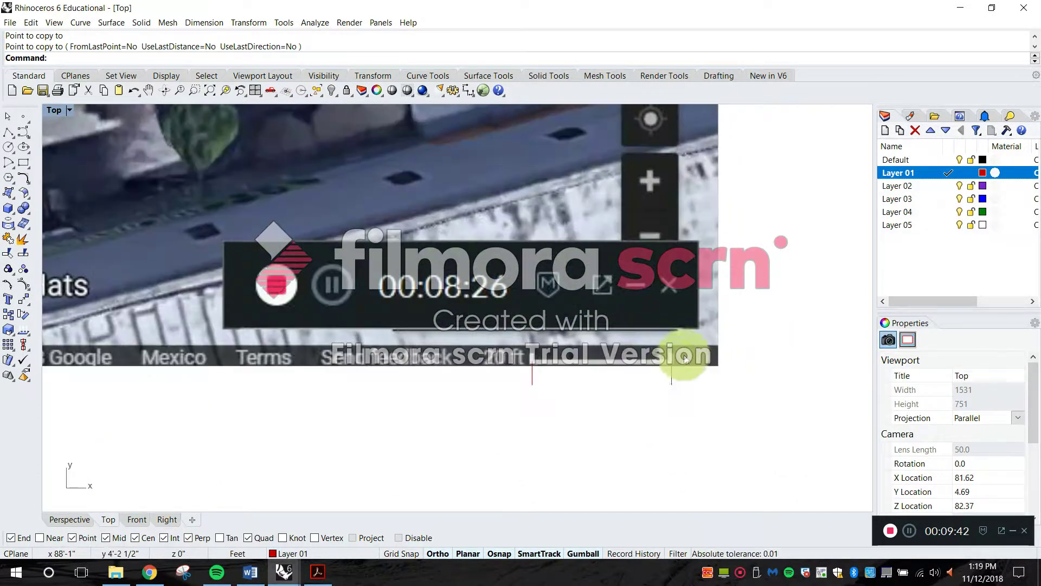
pyautogui.scroll(3, 674, 373)
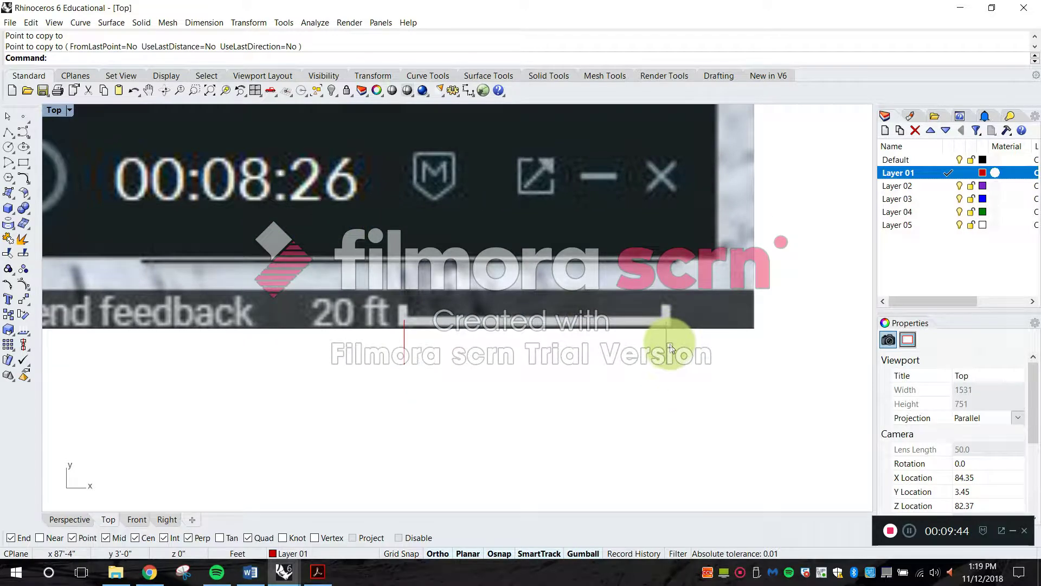
pyautogui.moveTo(668, 350); pyautogui.dragTo(642, 364, button='right')
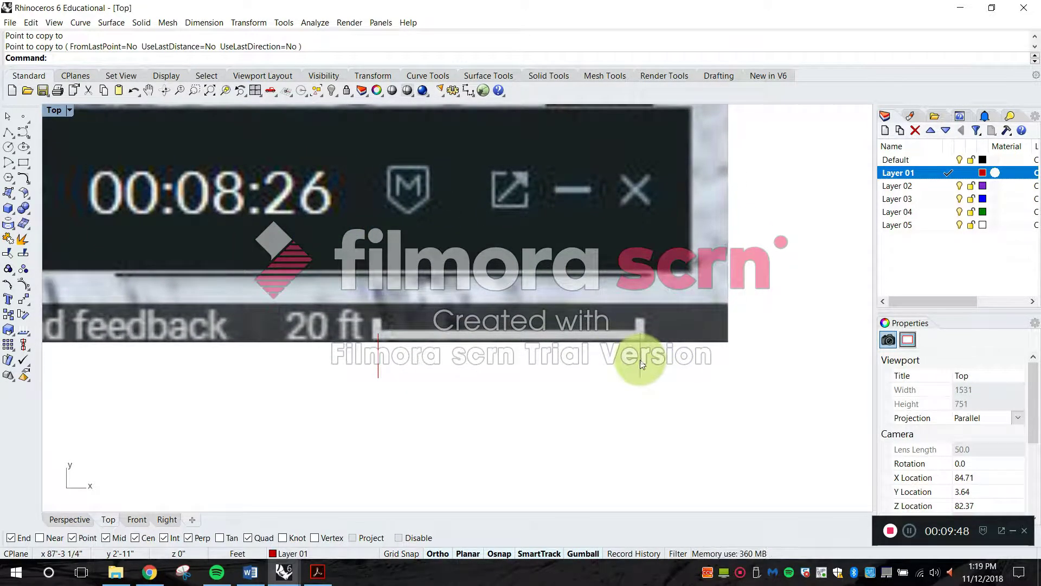
pyautogui.press('Escape')
pyautogui.write('d')
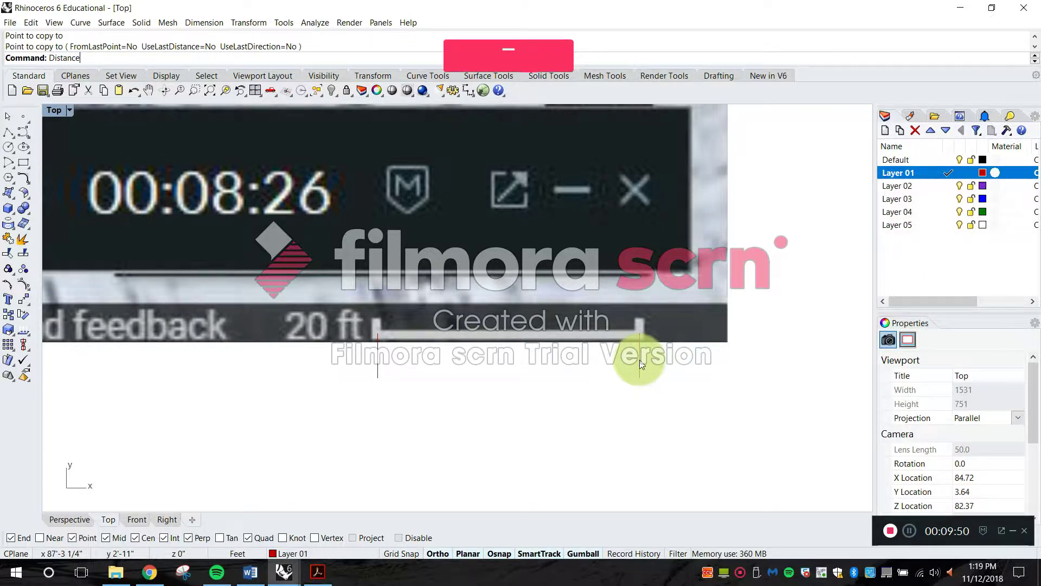
pyautogui.press('Return')
pyautogui.click(382, 383)
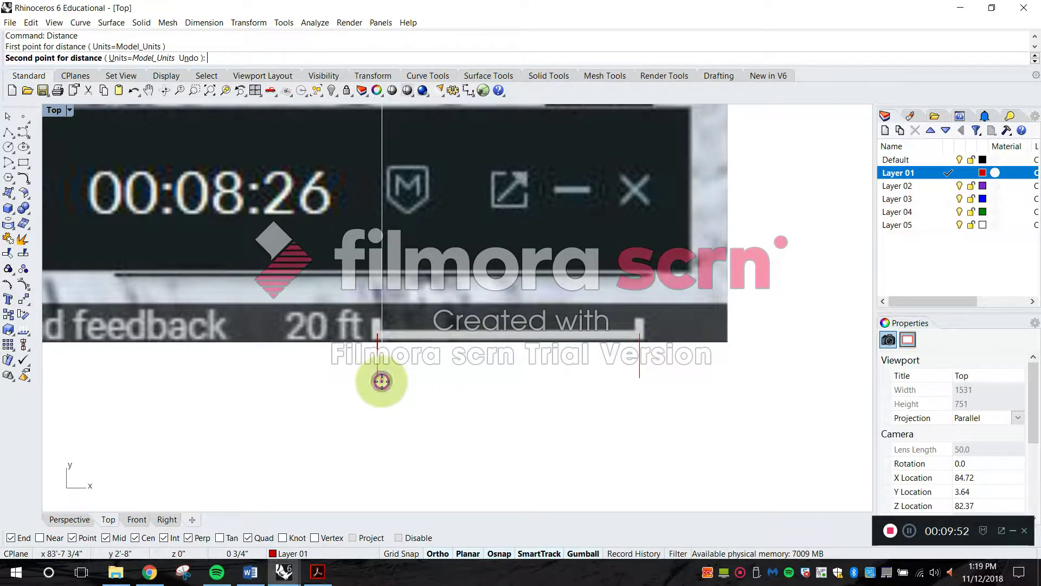
pyautogui.click(635, 378)
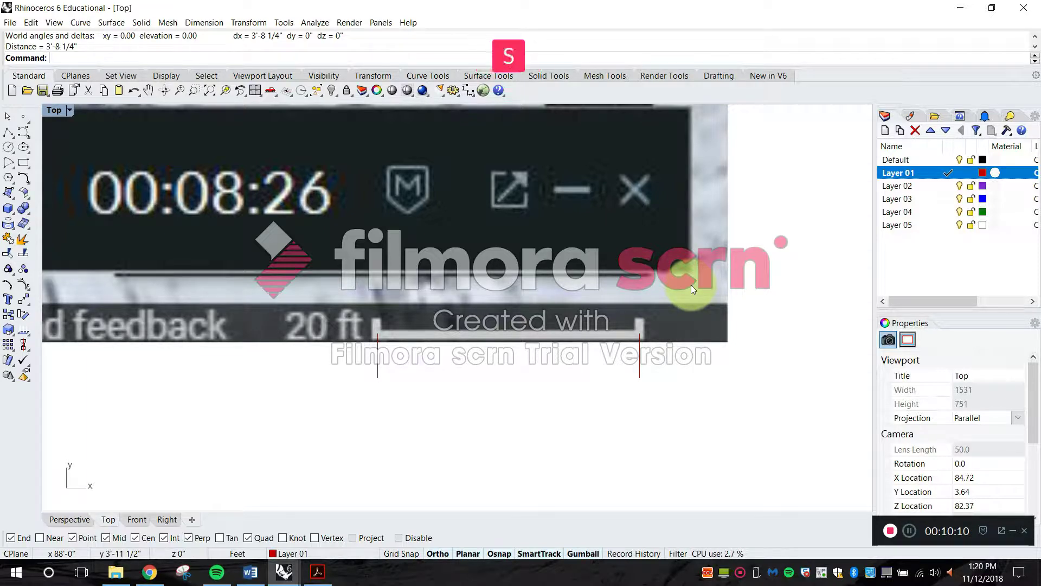
# - Scale the picture and both marker lines from the left marker's lower end, using the right marker's lower end as reference, to 20'
pyautogui.write('e')
pyautogui.press('Return')
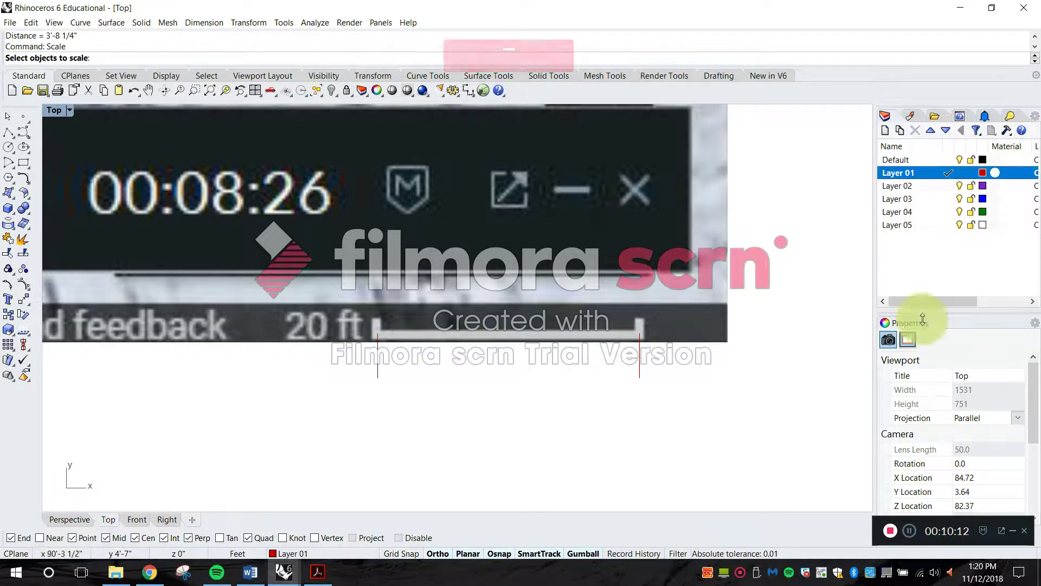
pyautogui.moveTo(681, 409); pyautogui.dragTo(325, 247)
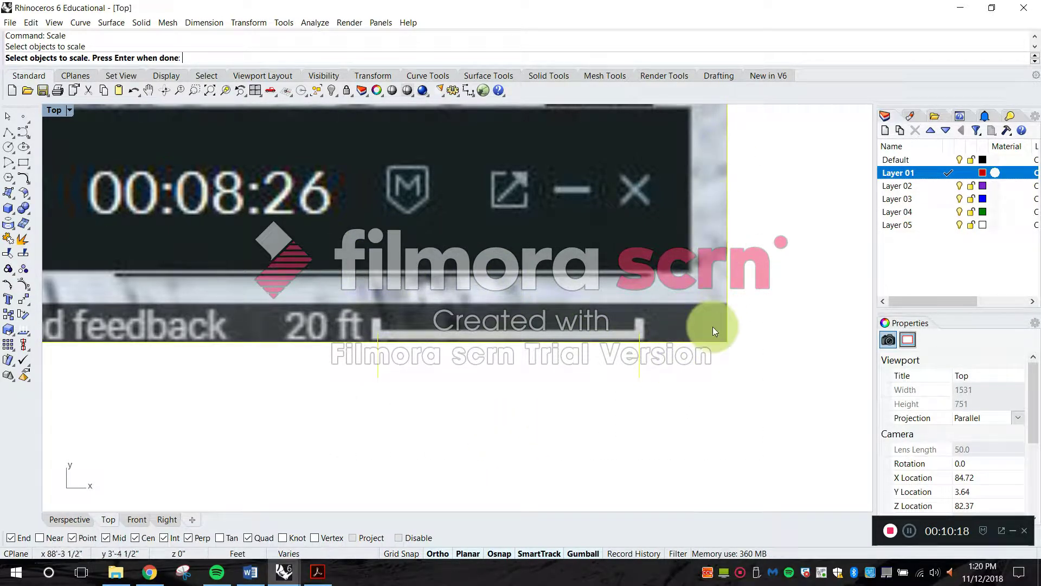
pyautogui.press('Return')
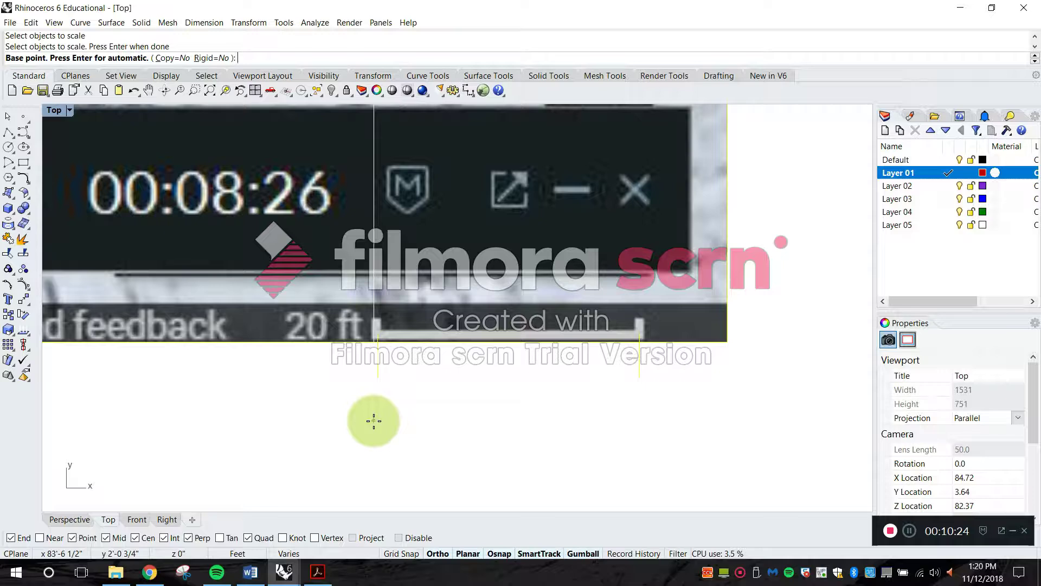
pyautogui.click(379, 381)
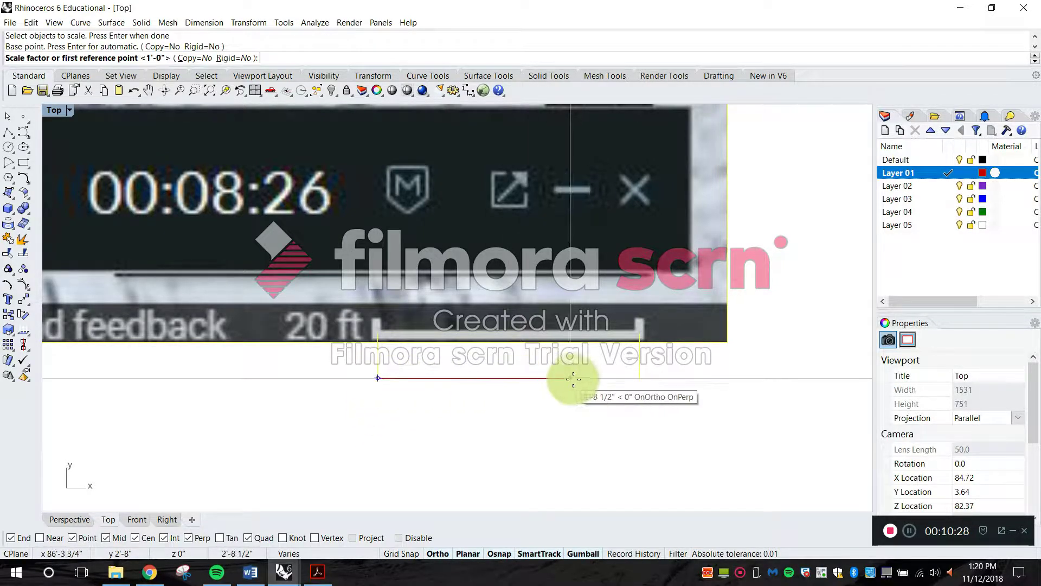
pyautogui.click(638, 375)
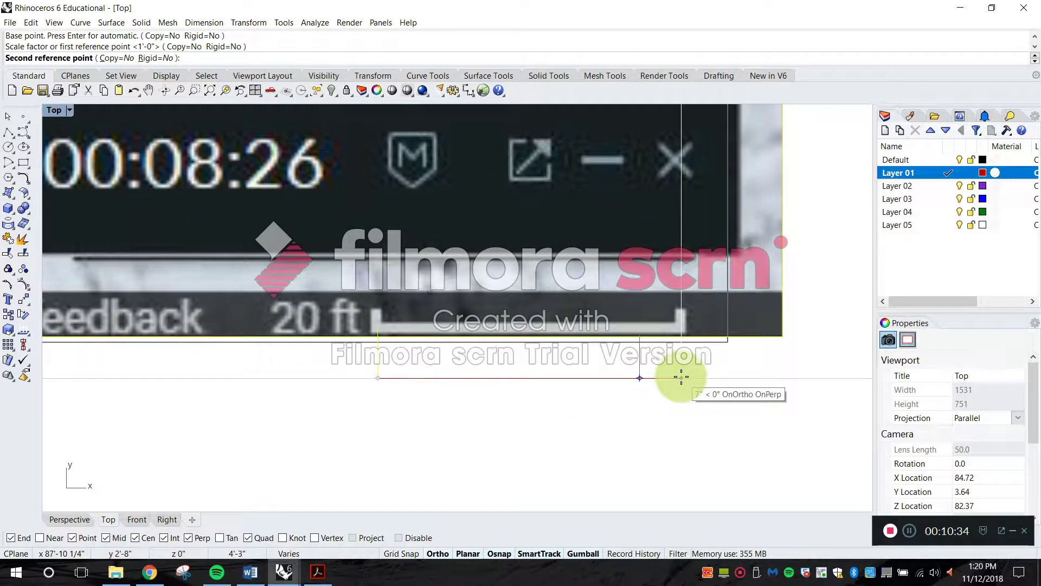
pyautogui.write('202')
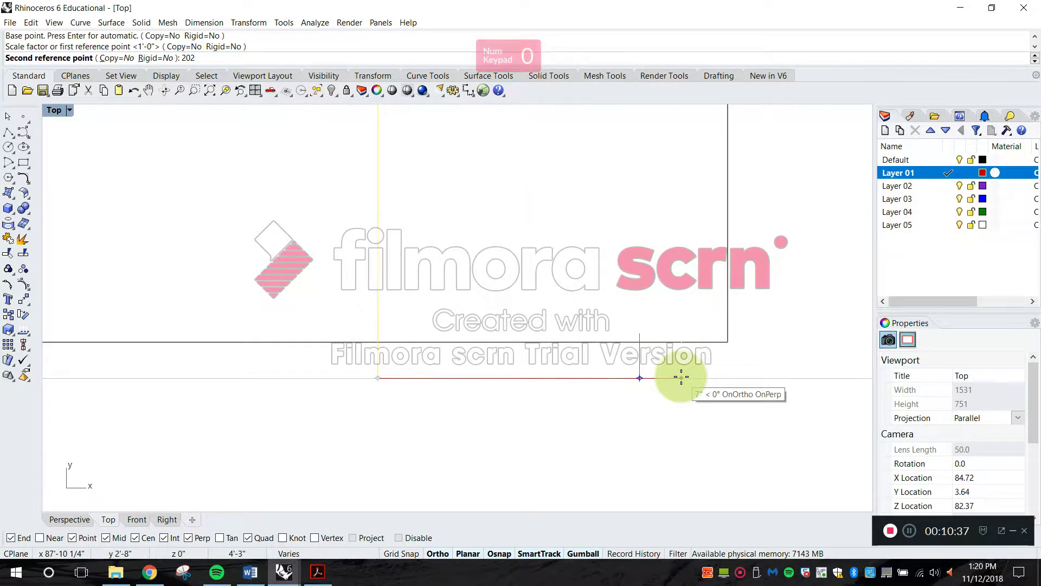
pyautogui.press('BackSpace')
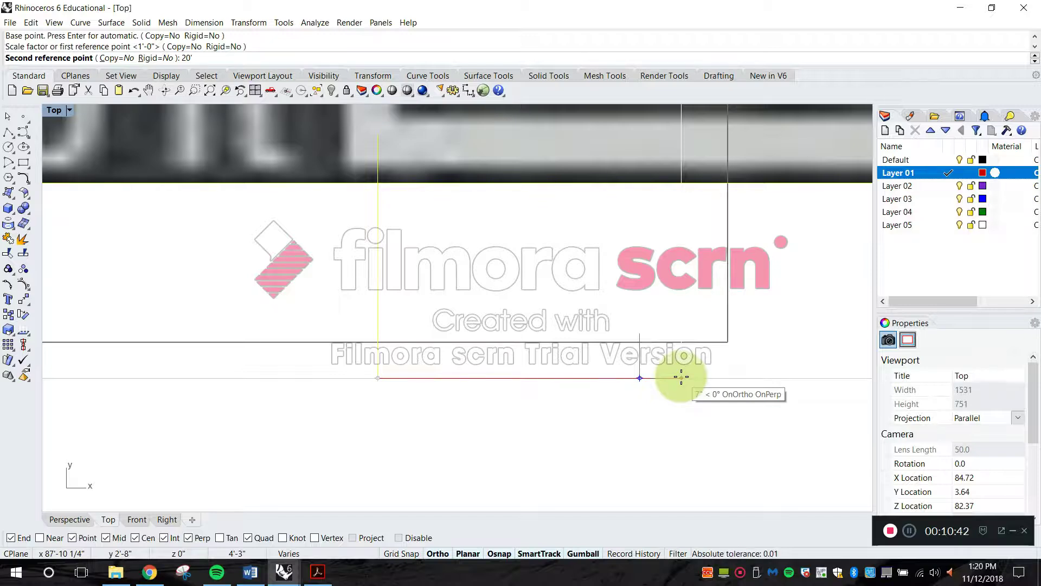
pyautogui.press('Return')
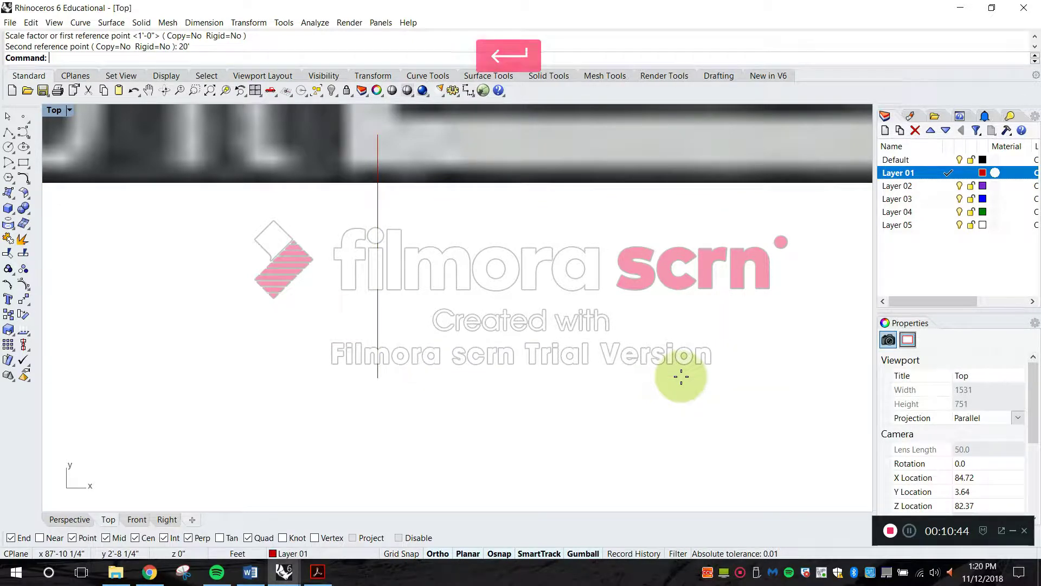
# - Measure the distance between the lower ends of the two scale-bar marker lines
pyautogui.scroll(-16, 640, 343)
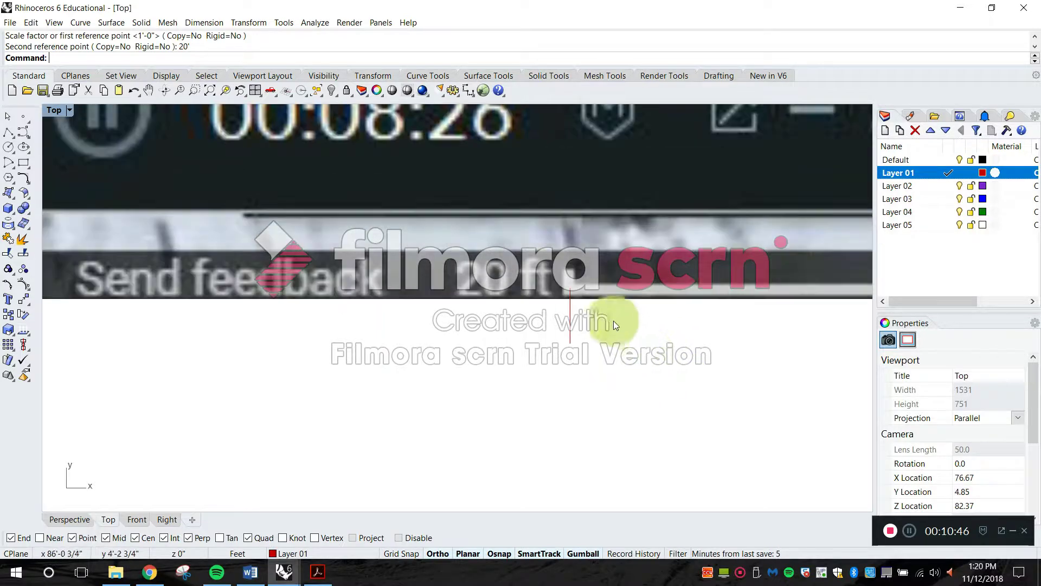
pyautogui.moveTo(625, 321); pyautogui.dragTo(491, 375, button='right')
pyautogui.scroll(4, 482, 402)
pyautogui.press('Escape')
pyautogui.scroll(2, 481, 402)
pyautogui.write('d: D')
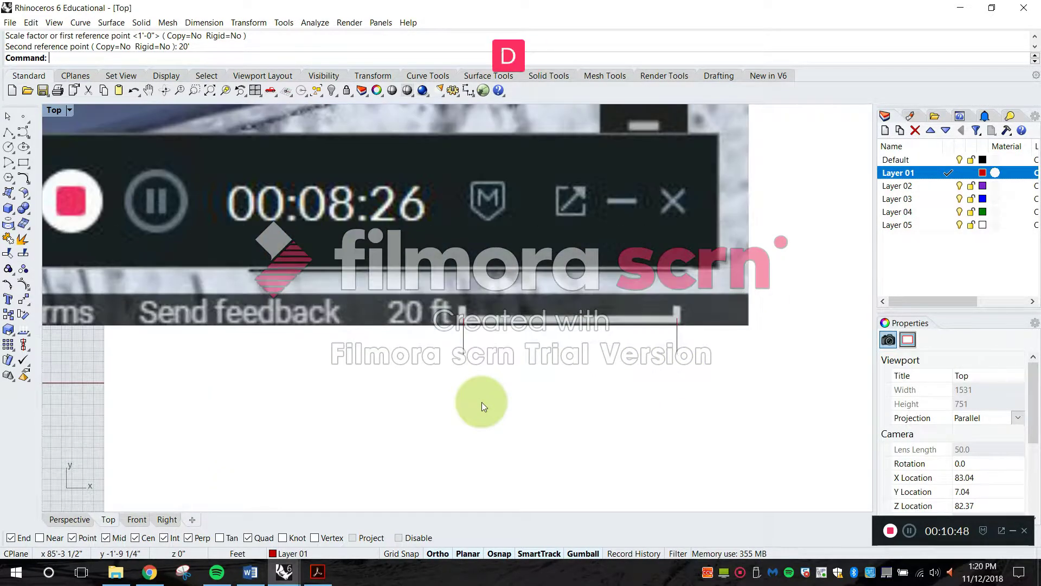
pyautogui.write('is')
pyautogui.press('Return')
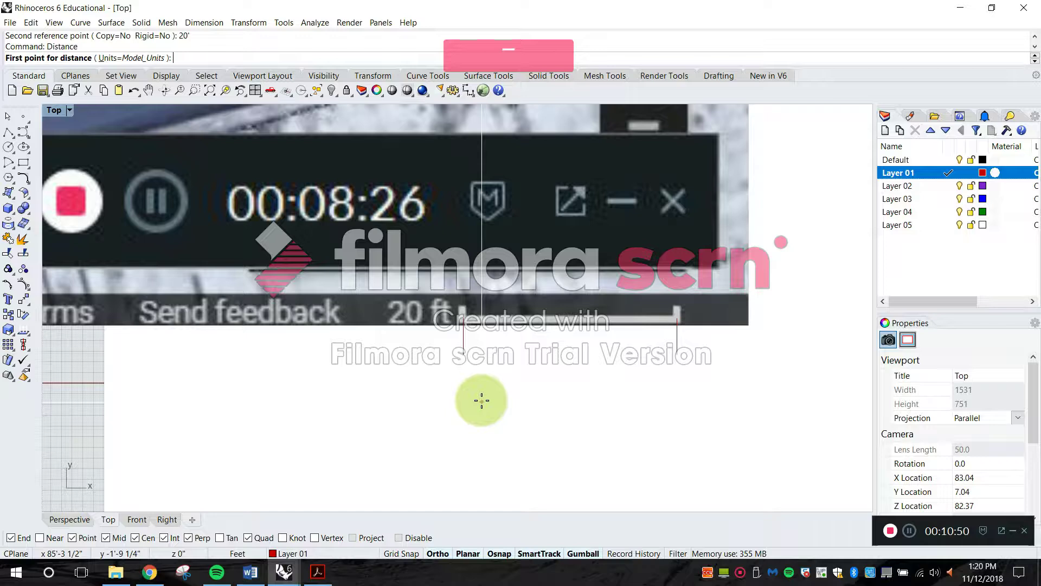
pyautogui.click(466, 355)
pyautogui.click(677, 353)
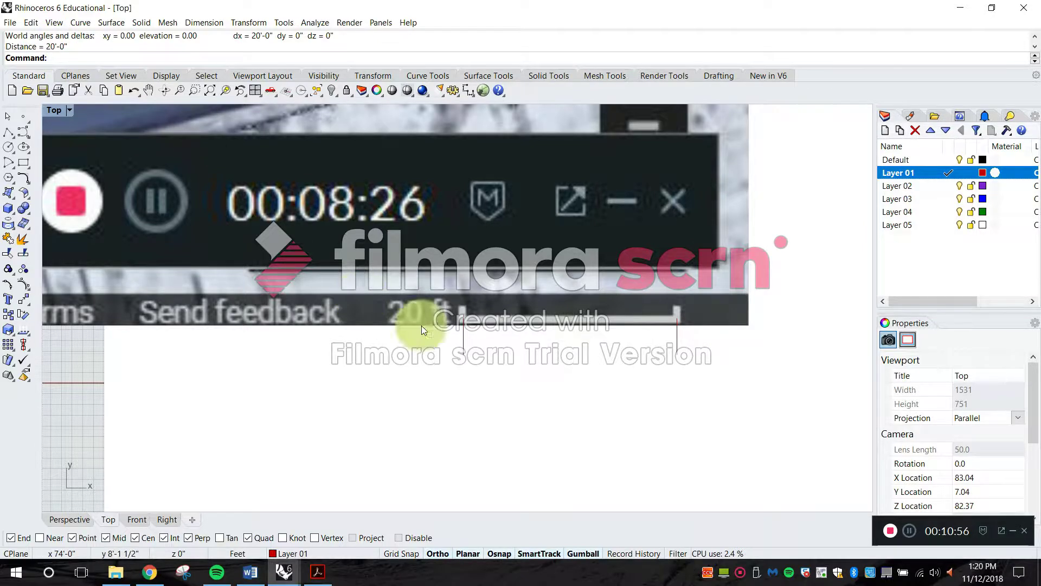
# - Measure the width of E Overland Ave from curb to curb near the corner, with Ortho turned off
pyautogui.scroll(-5, 421, 326)
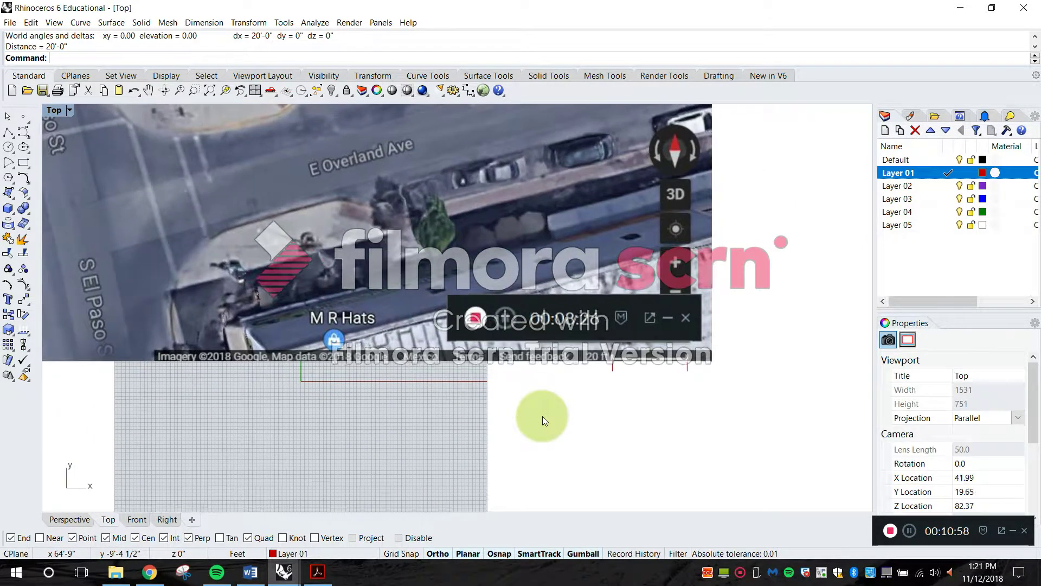
pyautogui.press('Escape')
pyautogui.moveTo(542, 416); pyautogui.dragTo(597, 447, button='right')
pyautogui.write('Dista')
pyautogui.press('space')
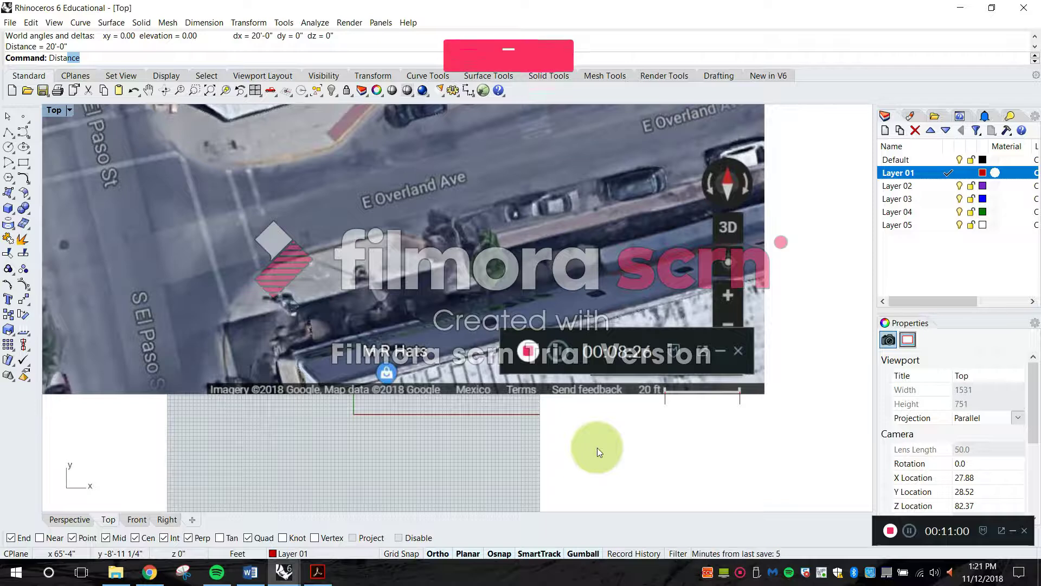
pyautogui.moveTo(465, 287); pyautogui.dragTo(613, 332, button='right')
pyautogui.scroll(3, 472, 236)
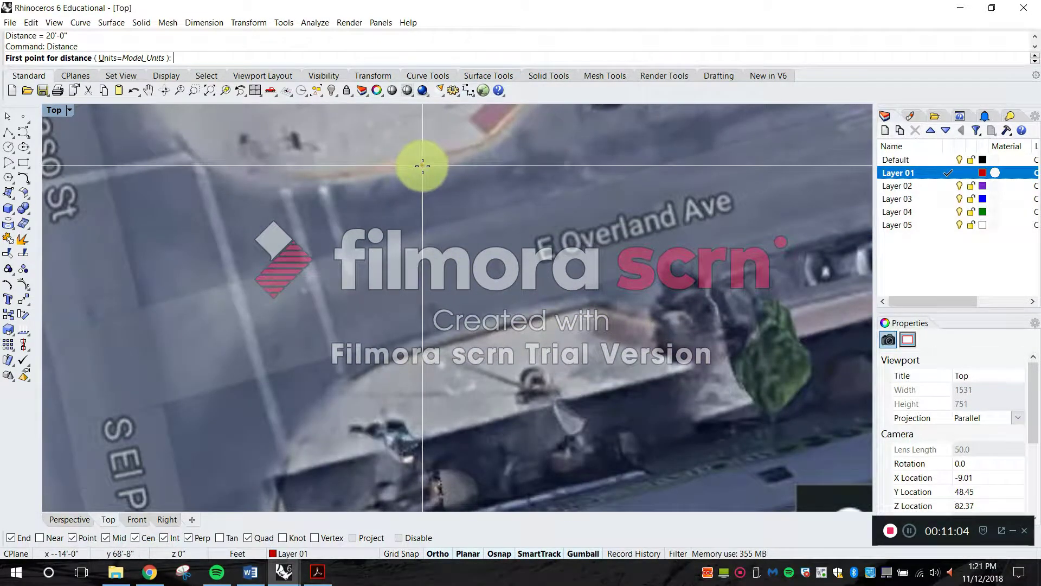
pyautogui.click(421, 164)
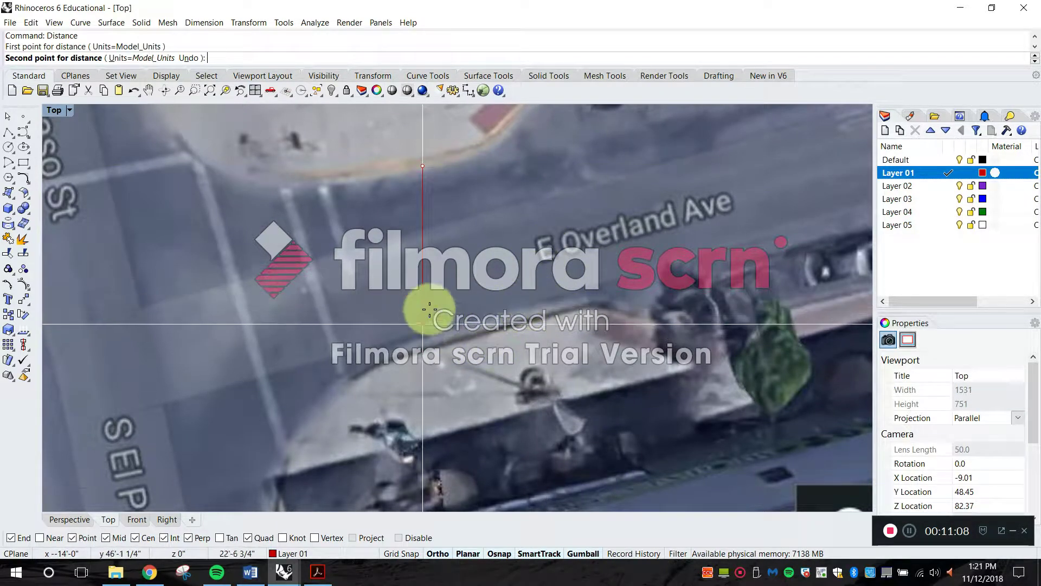
pyautogui.click(438, 553)
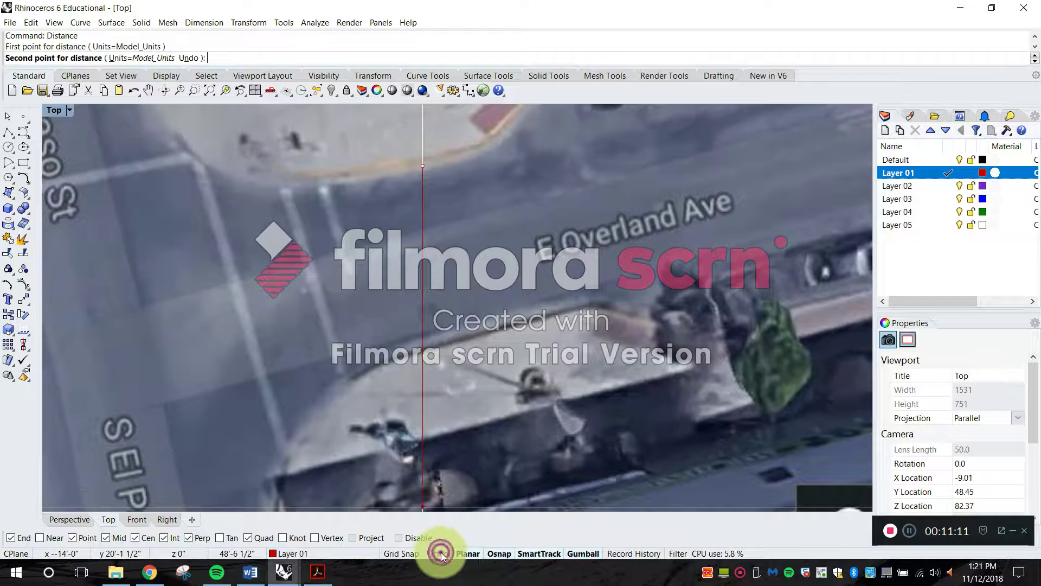
pyautogui.click(463, 338)
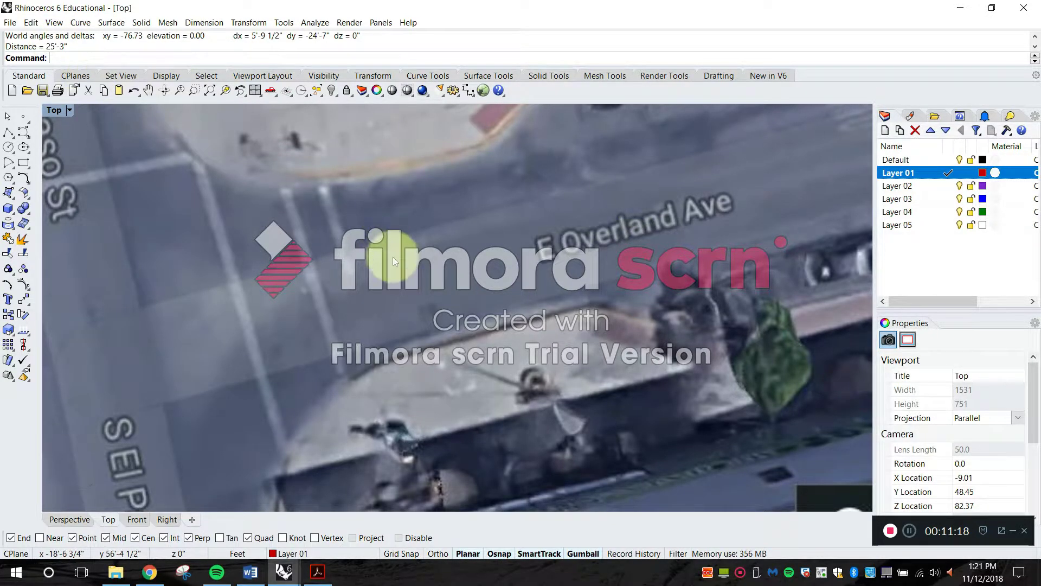
# - Measure the S El Paso St frontage of the building marked Rodela Notary on the aerial picture
pyautogui.scroll(-6, 400, 247)
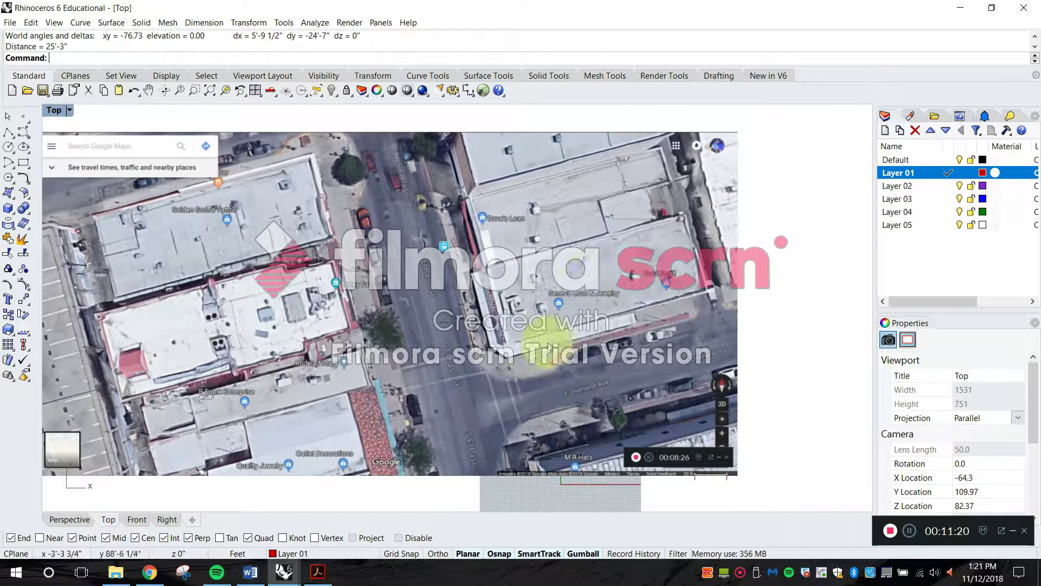
pyautogui.scroll(5, 411, 383)
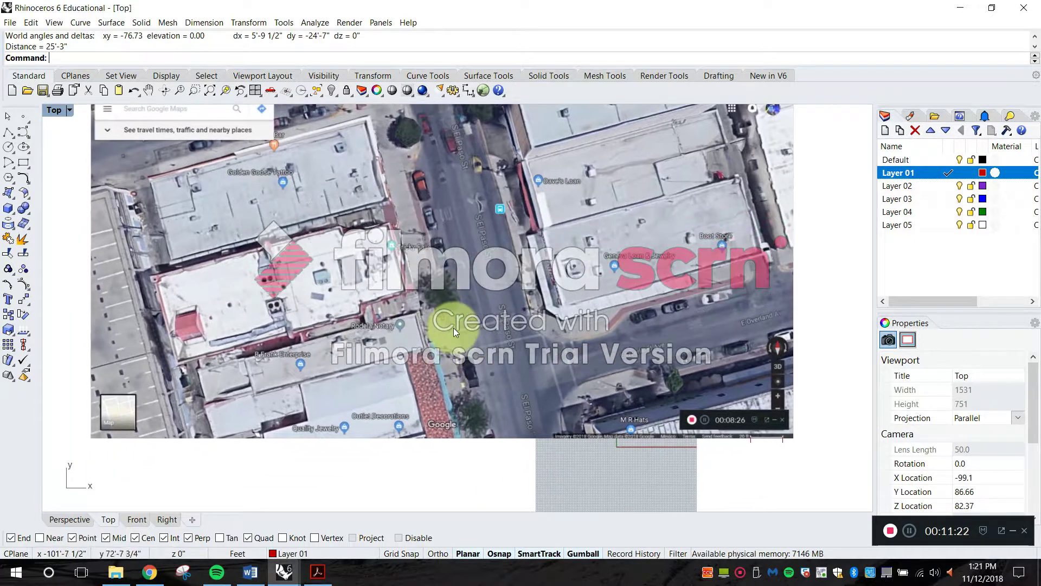
pyautogui.scroll(1, 477, 261)
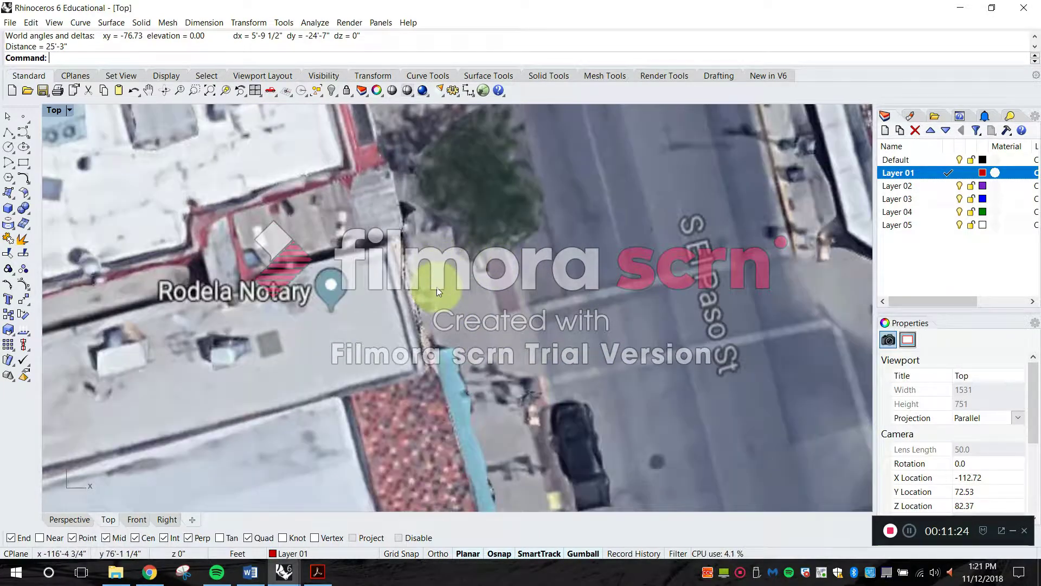
pyautogui.scroll(1, 437, 287)
pyautogui.write('dist')
pyautogui.press('space')
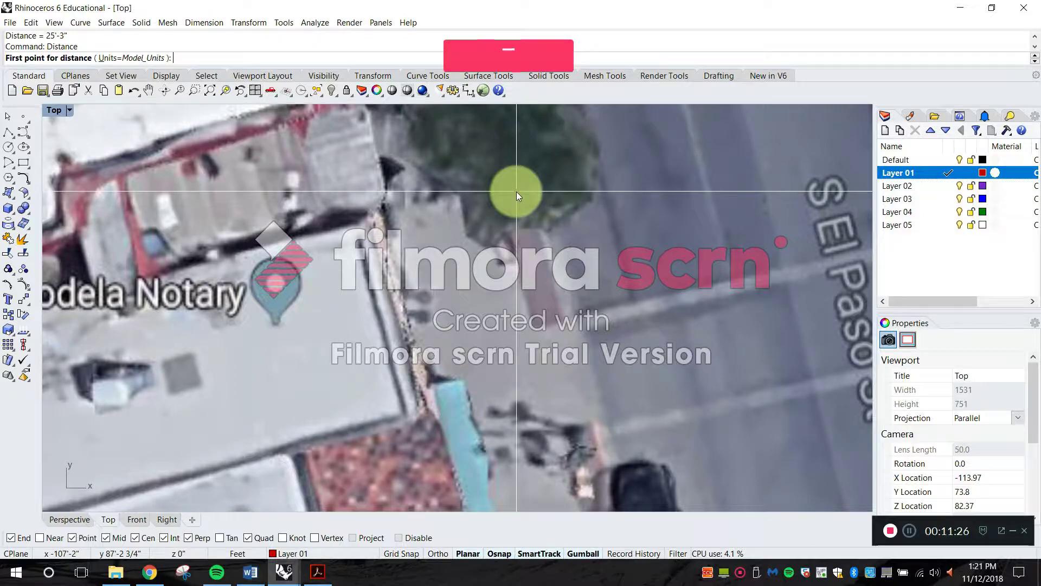
pyautogui.click(380, 217)
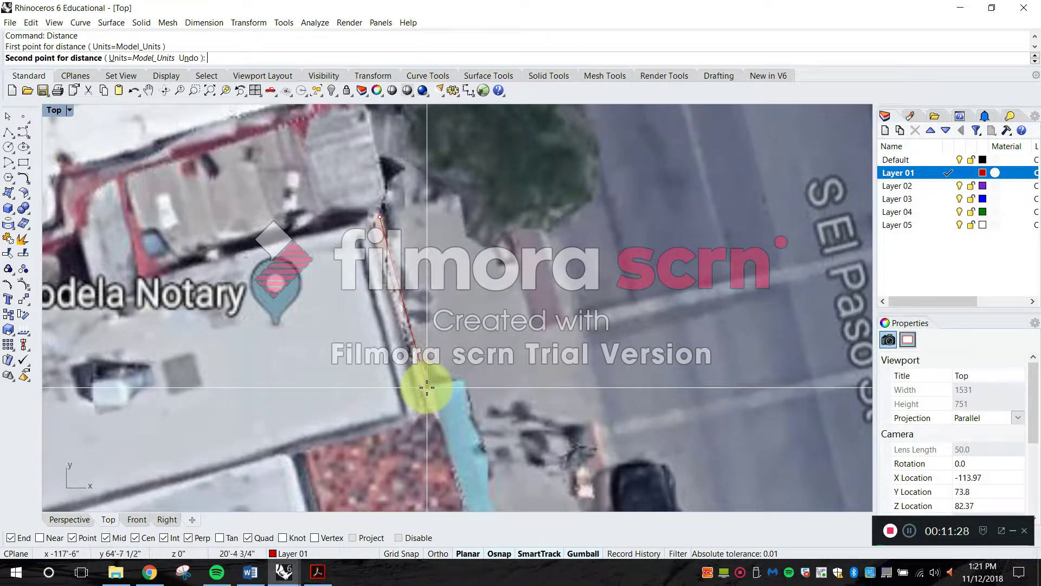
pyautogui.click(427, 387)
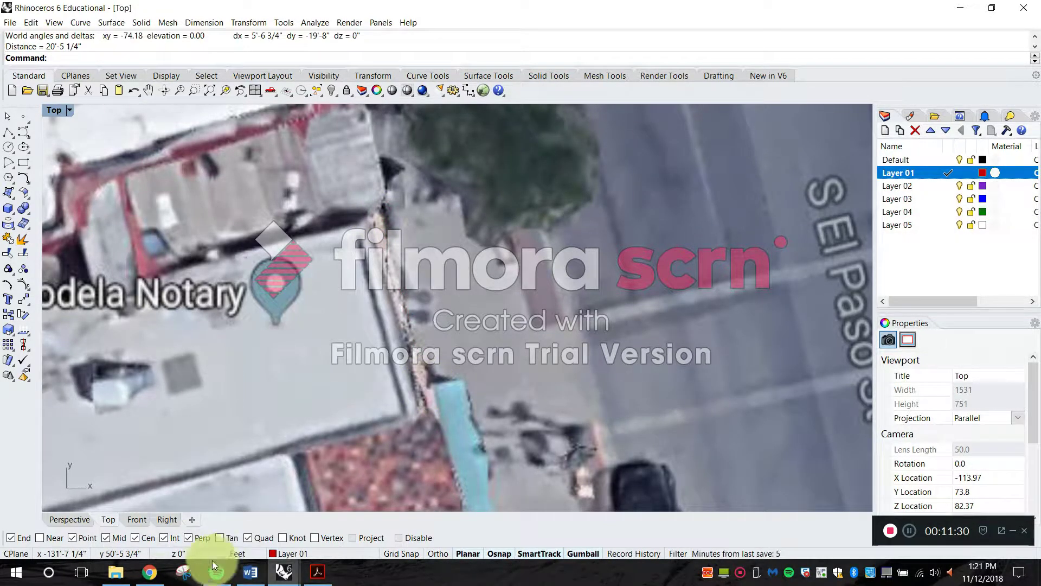
# - Switch to Google Maps in Chrome, enter Street View on S El Paso St and face the storefronts around Benny's Pawn Shop
pyautogui.click(149, 572)
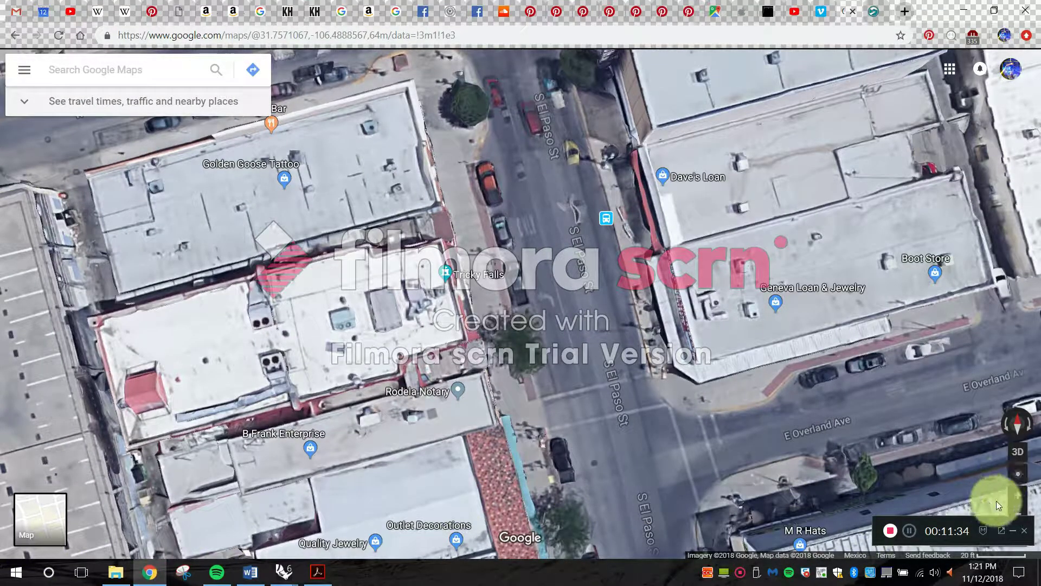
pyautogui.moveTo(991, 516); pyautogui.dragTo(975, 496)
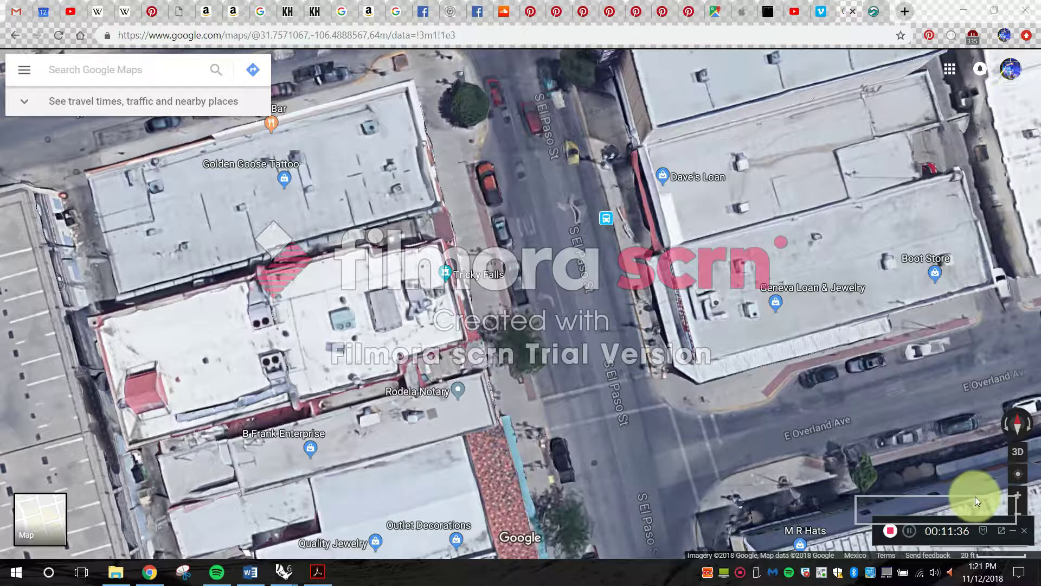
pyautogui.moveTo(939, 536); pyautogui.dragTo(607, 198)
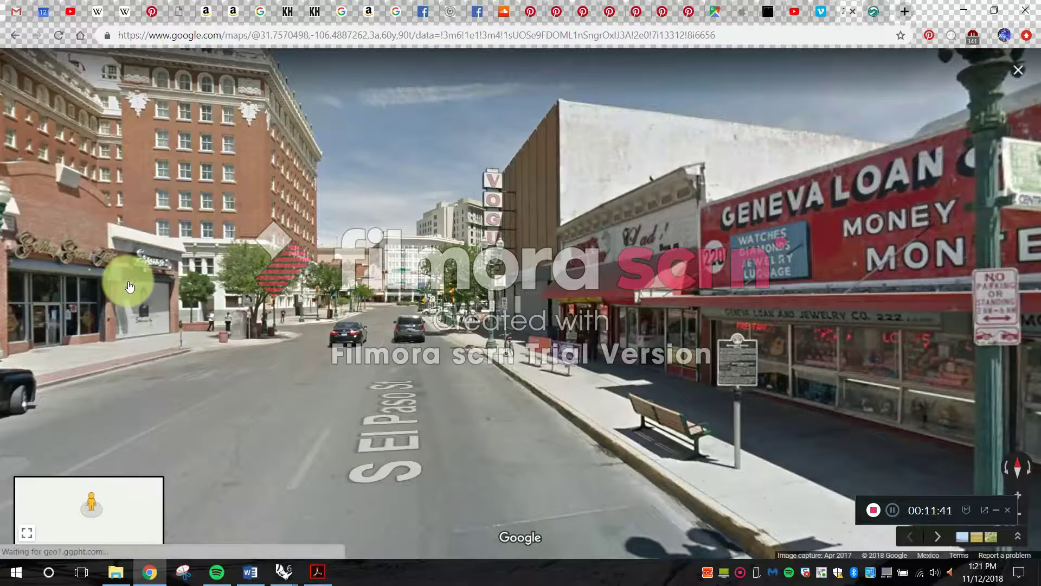
pyautogui.moveTo(128, 280); pyautogui.dragTo(559, 232)
pyautogui.moveTo(251, 246); pyautogui.dragTo(543, 369)
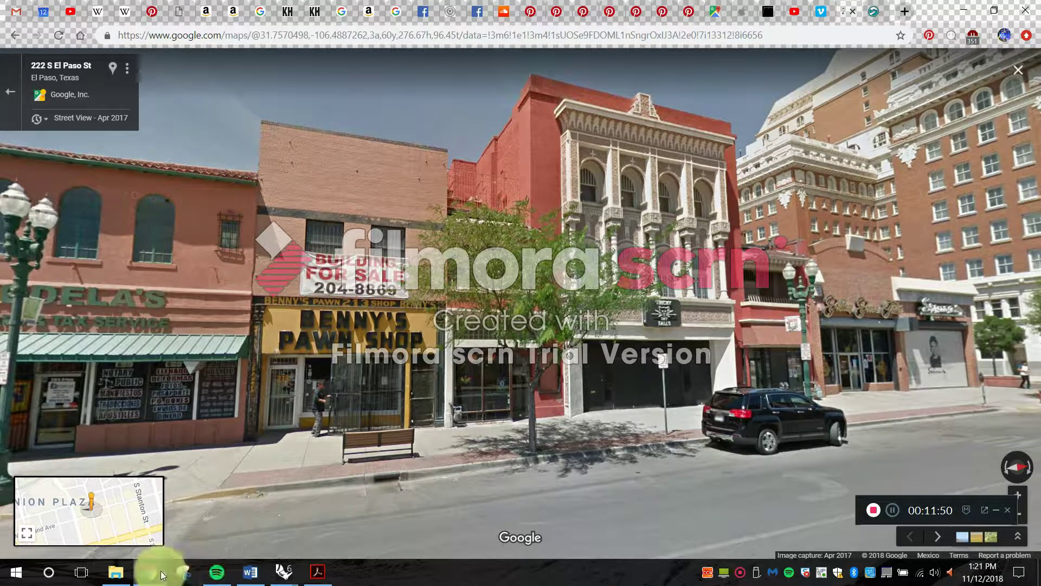
# - Switch to Rhino, remeasure the street frontage of the Rodela Notary building, and compare it with the Street View storefronts in Chrome
pyautogui.moveTo(280, 580)
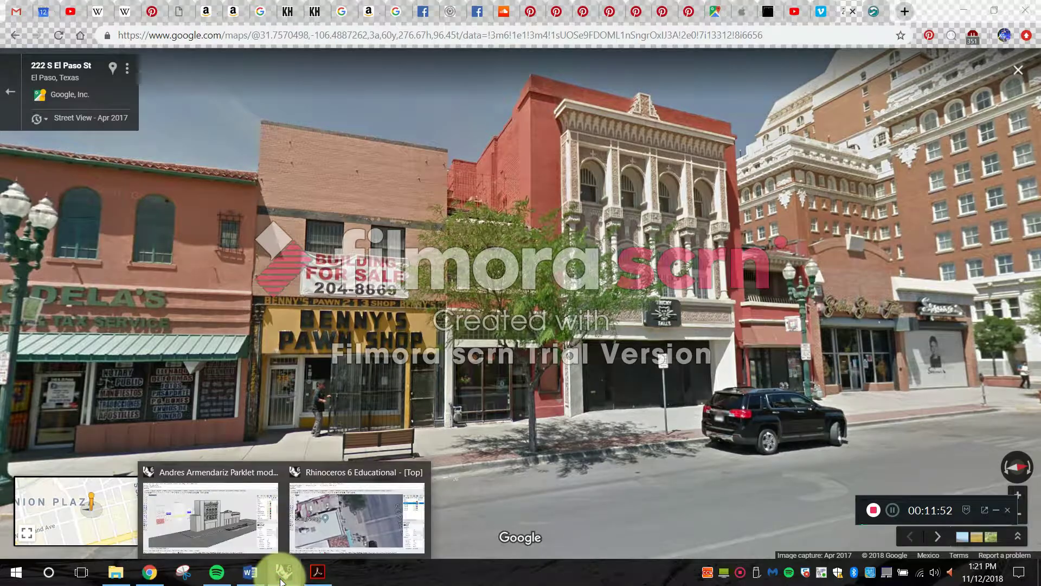
pyautogui.click(328, 536)
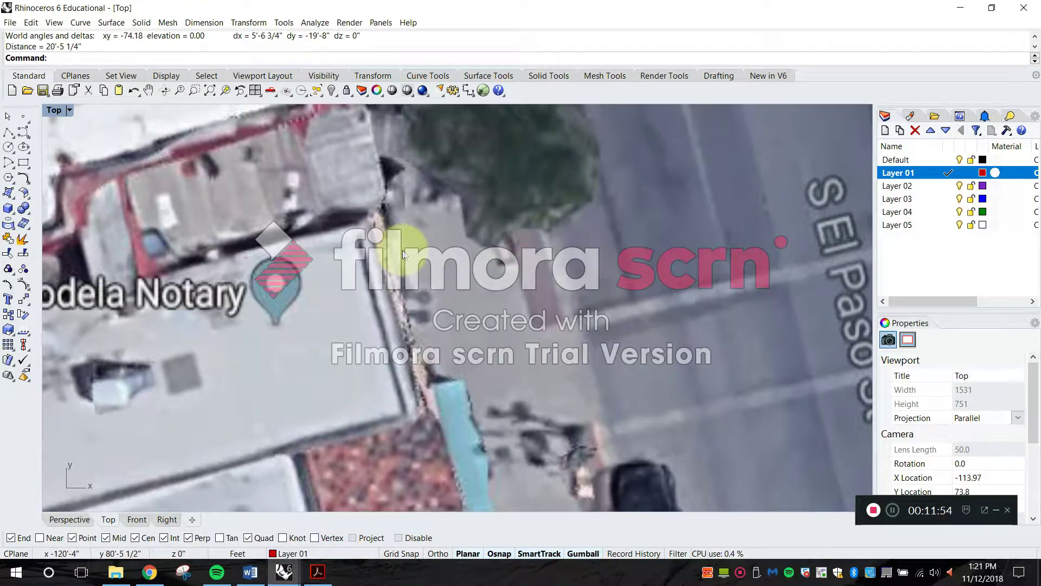
pyautogui.write('Distance')
pyautogui.press('Return')
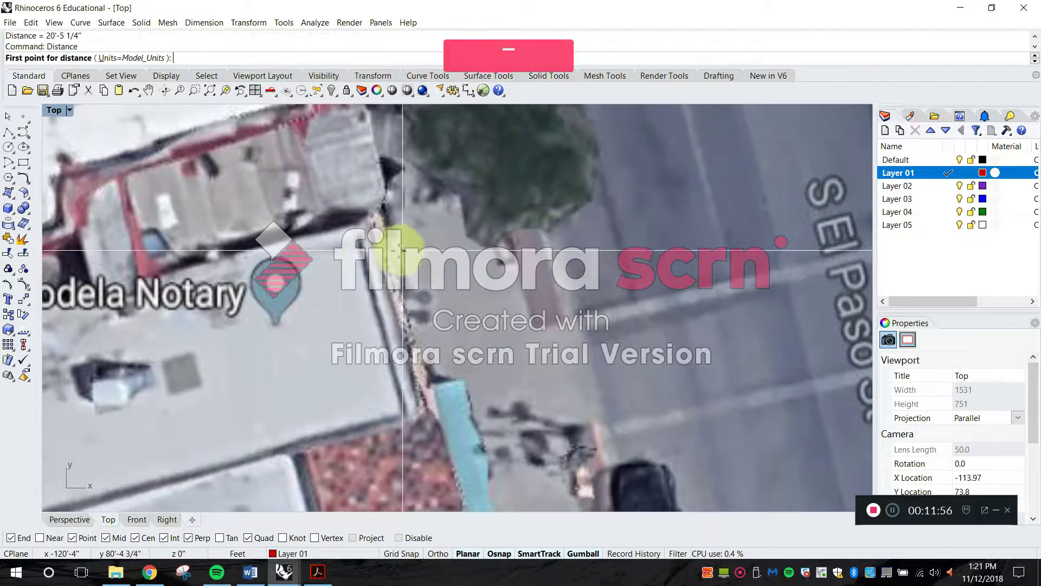
pyautogui.click(380, 212)
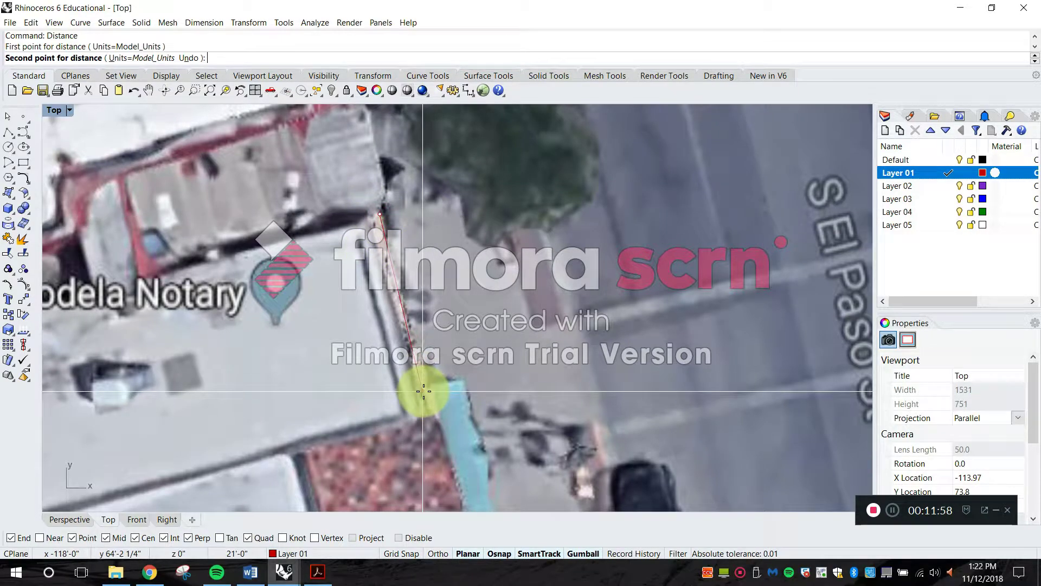
pyautogui.click(422, 386)
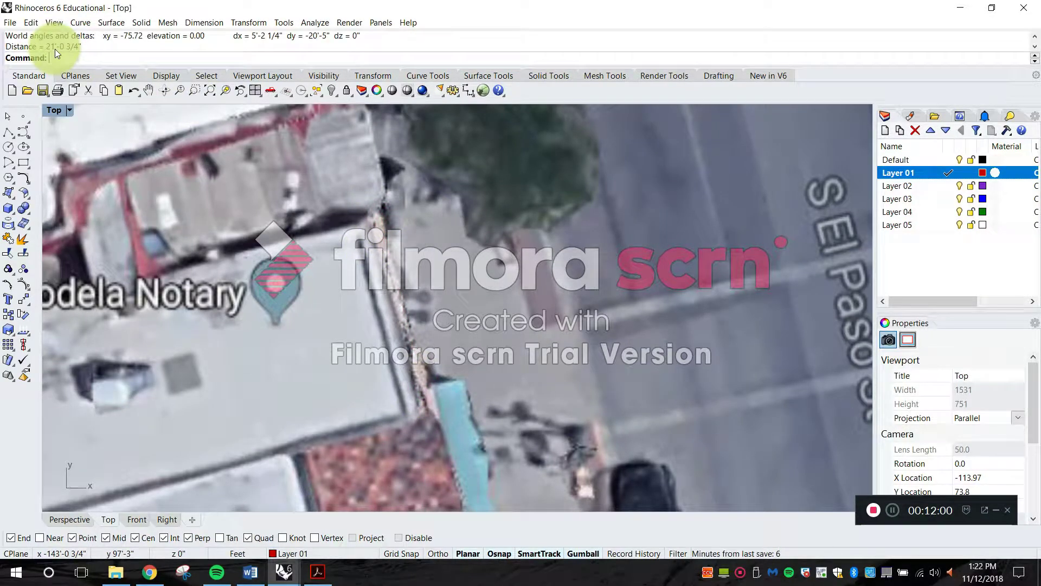
pyautogui.click(137, 577)
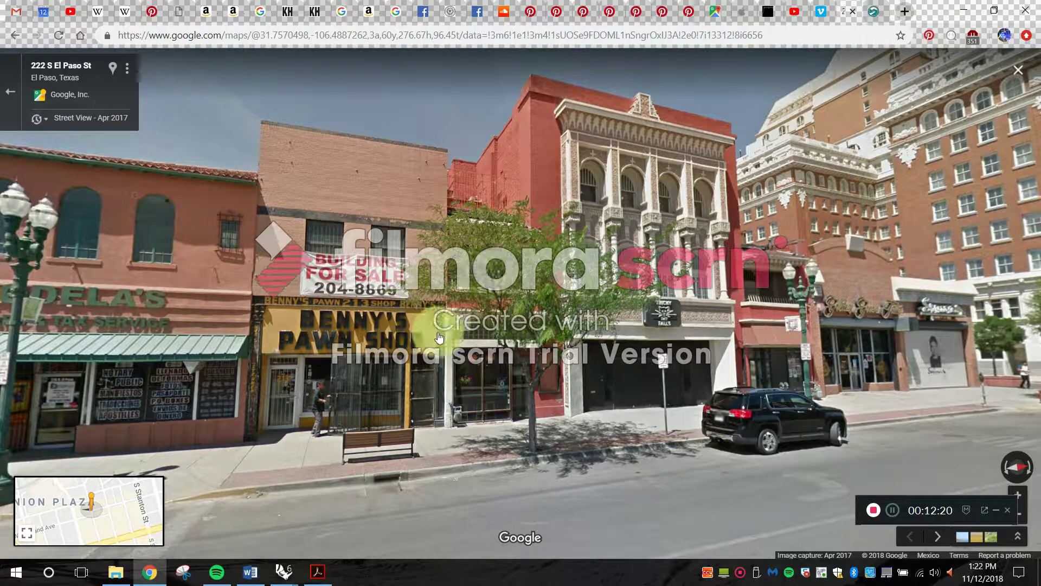
pyautogui.moveTo(283, 571)
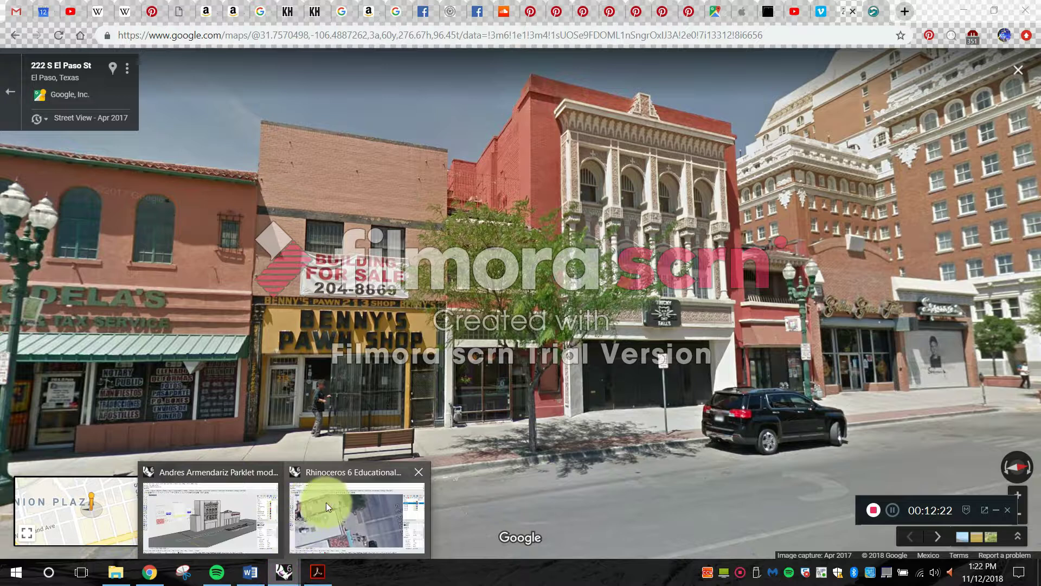
# - Switch back to Rhino and examine the Rodela Notary frontage and S El Paso St in the Top and Perspective viewports
pyautogui.click(326, 503)
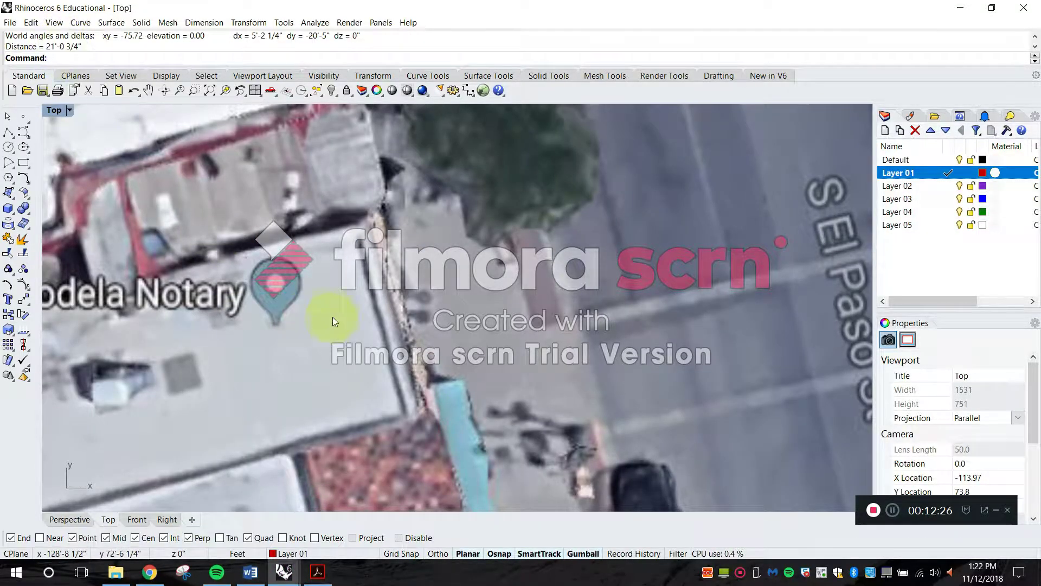
pyautogui.scroll(-6, 500, 335)
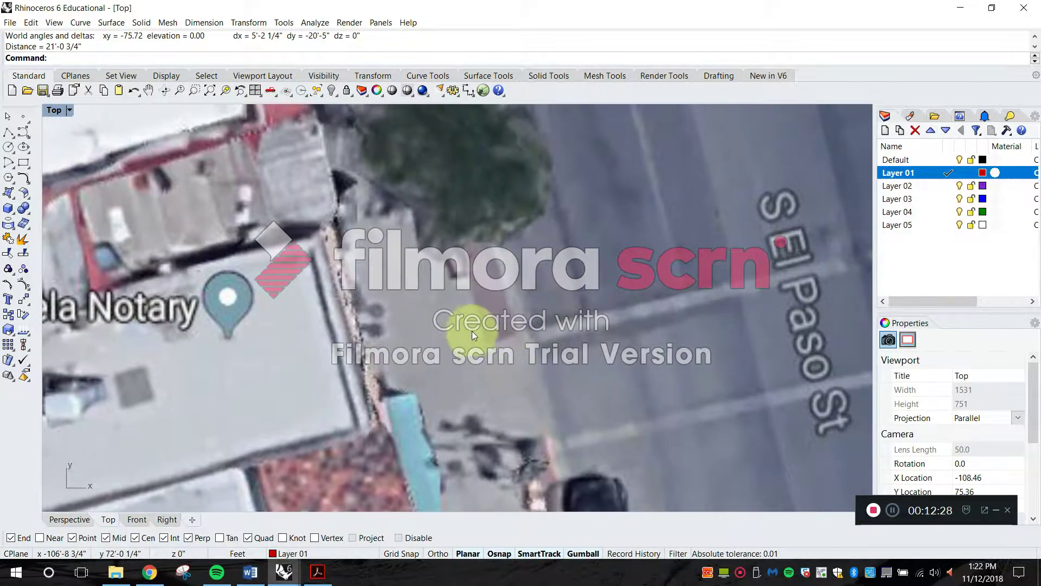
pyautogui.scroll(5, 483, 380)
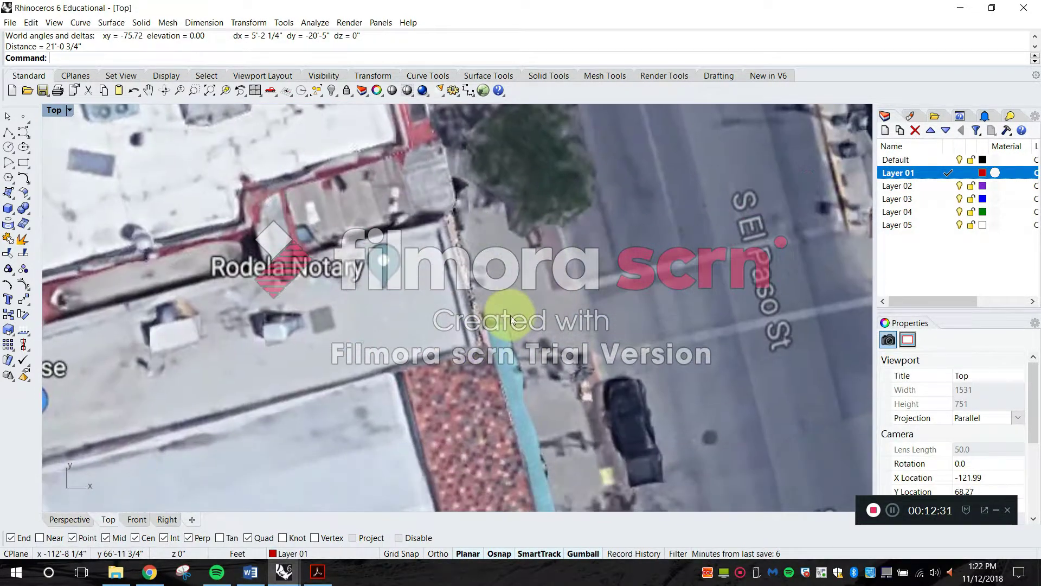
pyautogui.moveTo(511, 320); pyautogui.dragTo(504, 284, button='right')
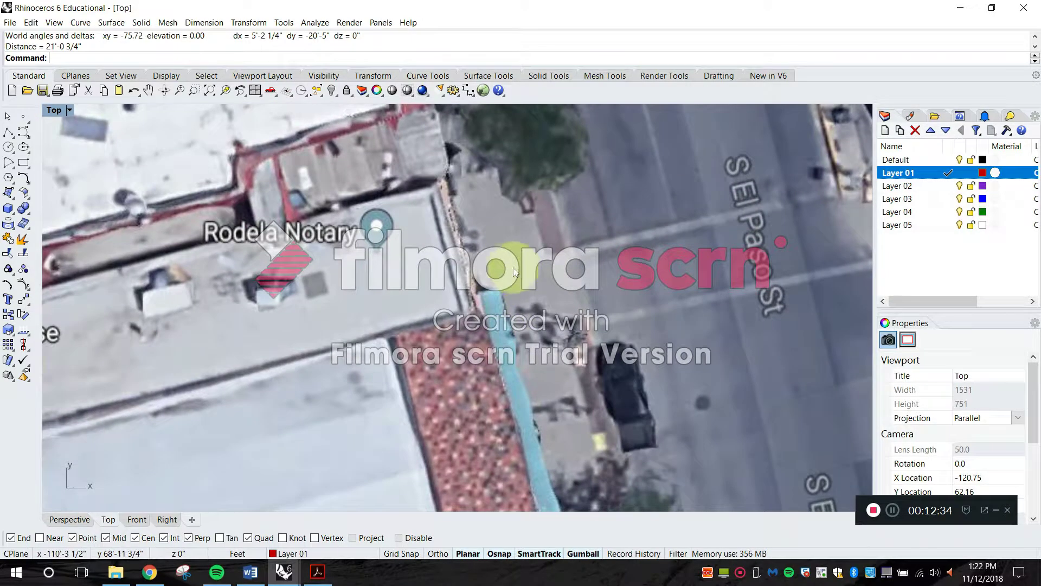
pyautogui.scroll(-4, 504, 283)
pyautogui.doubleClick(52, 112)
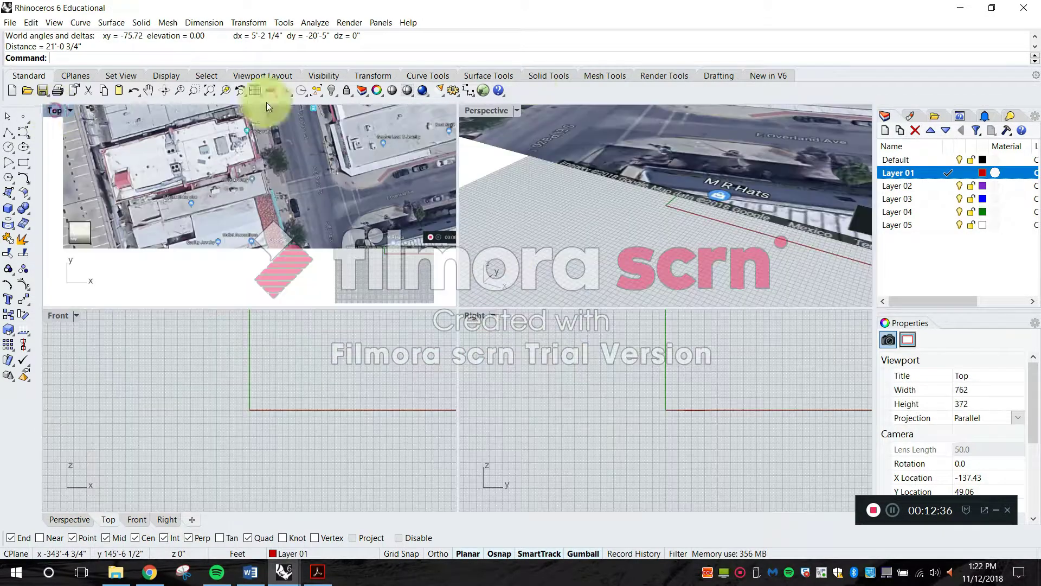
pyautogui.doubleClick(495, 109)
pyautogui.moveTo(466, 207); pyautogui.dragTo(395, 330, button='right')
pyautogui.moveTo(410, 389); pyautogui.dragTo(210, 212, button='right')
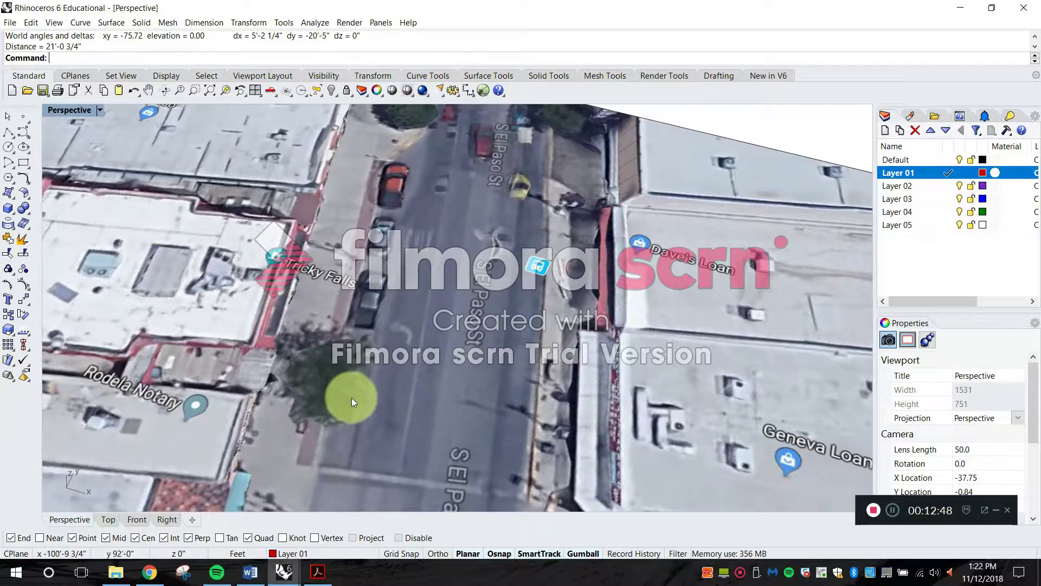
# - Return to the maximized Top viewport and examine the whole aerial picture and how its streets are angled
pyautogui.doubleClick(53, 111)
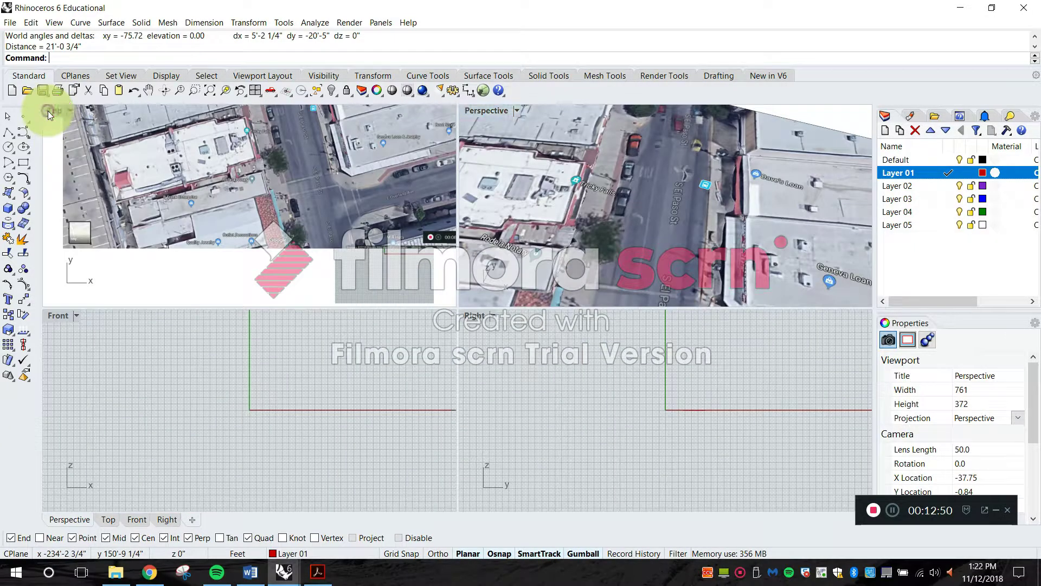
pyautogui.doubleClick(53, 110)
pyautogui.scroll(6, 375, 317)
pyautogui.moveTo(549, 315); pyautogui.dragTo(526, 305, button='right')
pyautogui.scroll(-3, 619, 237)
pyautogui.scroll(-4, 648, 242)
pyautogui.moveTo(608, 334); pyautogui.dragTo(598, 360, button='right')
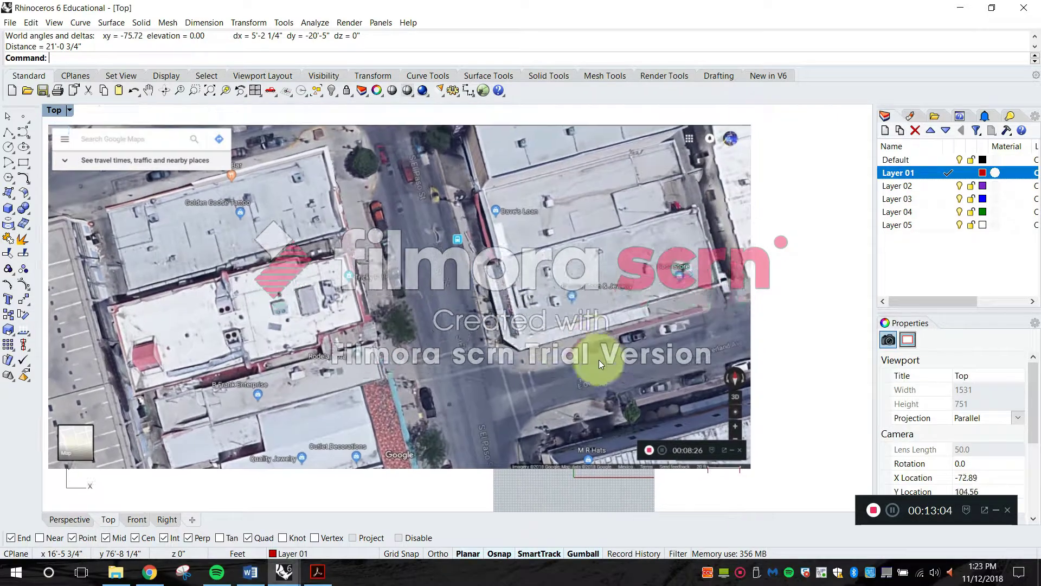
pyautogui.moveTo(477, 413); pyautogui.dragTo(491, 412, button='right')
pyautogui.moveTo(481, 284); pyautogui.dragTo(494, 307, button='right')
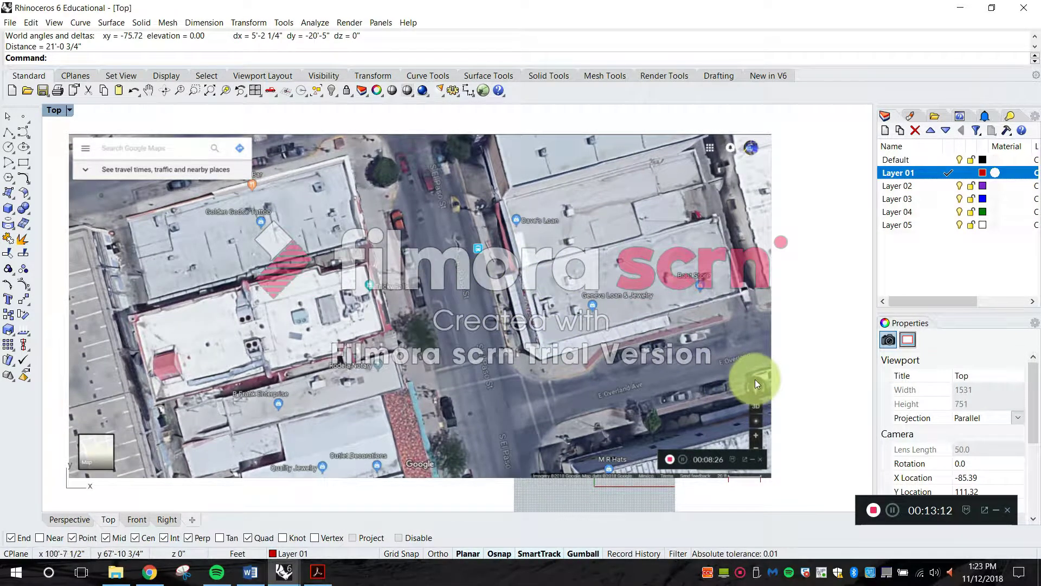
pyautogui.moveTo(318, 399); pyautogui.dragTo(517, 334, button='right')
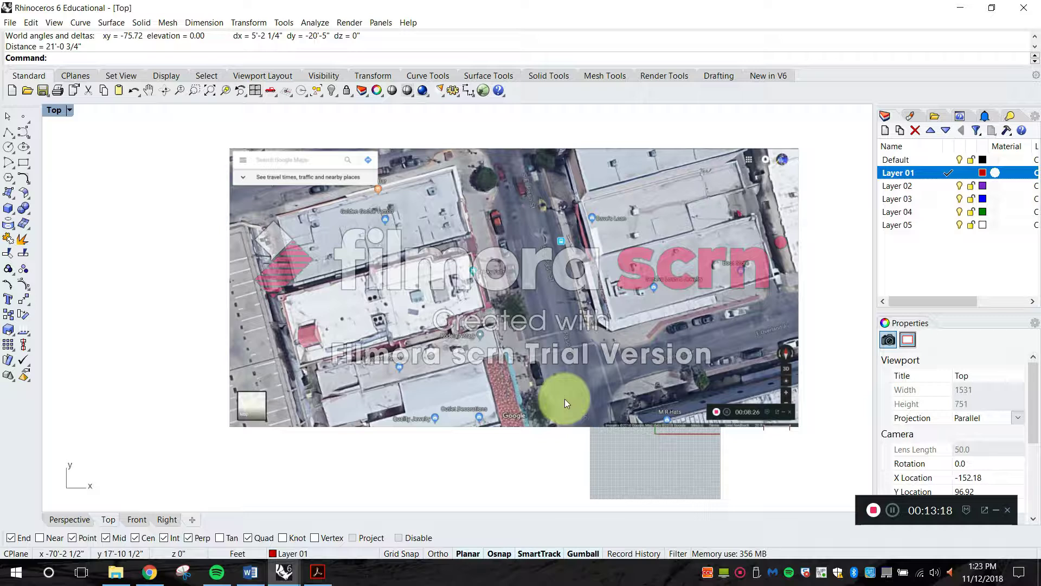
pyautogui.scroll(10, 548, 263)
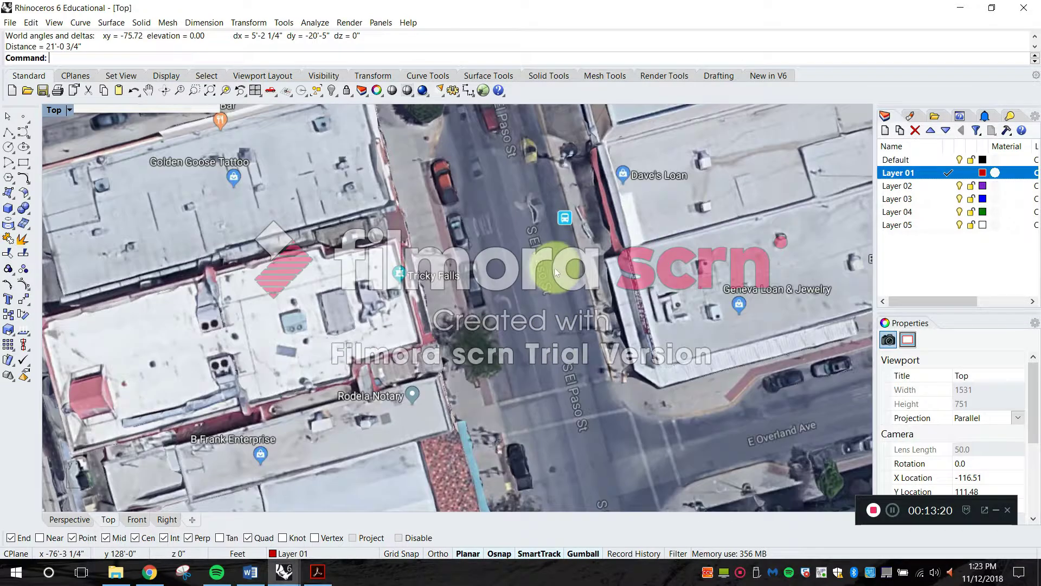
pyautogui.scroll(-10, 544, 313)
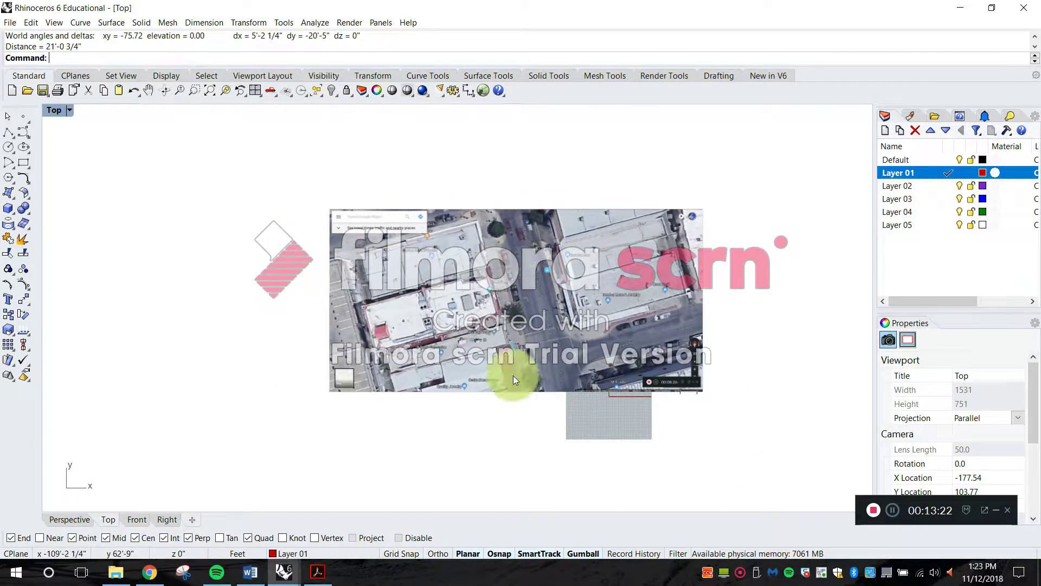
pyautogui.scroll(5, 514, 380)
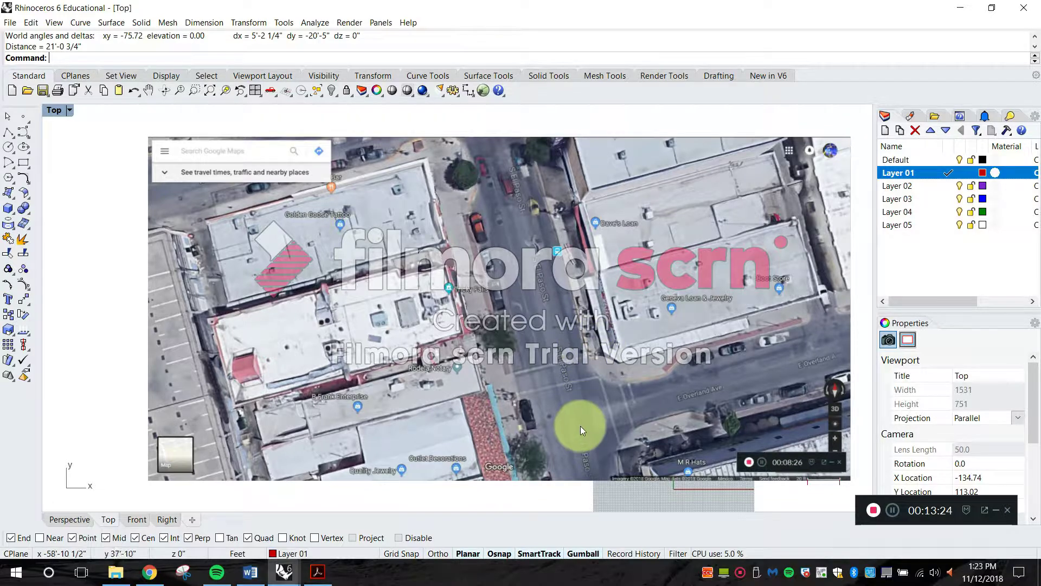
# - With Ortho on and object snaps off, draw a vertical line over S El Paso St from the picture's lower edge past its upper edge
pyautogui.press('Escape')
pyautogui.press('Return')
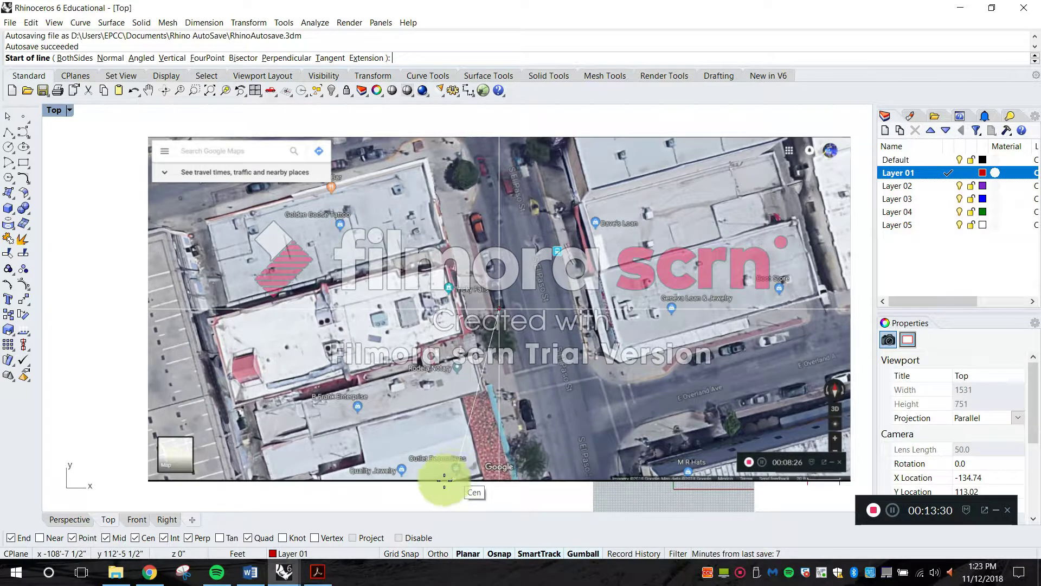
pyautogui.click(499, 553)
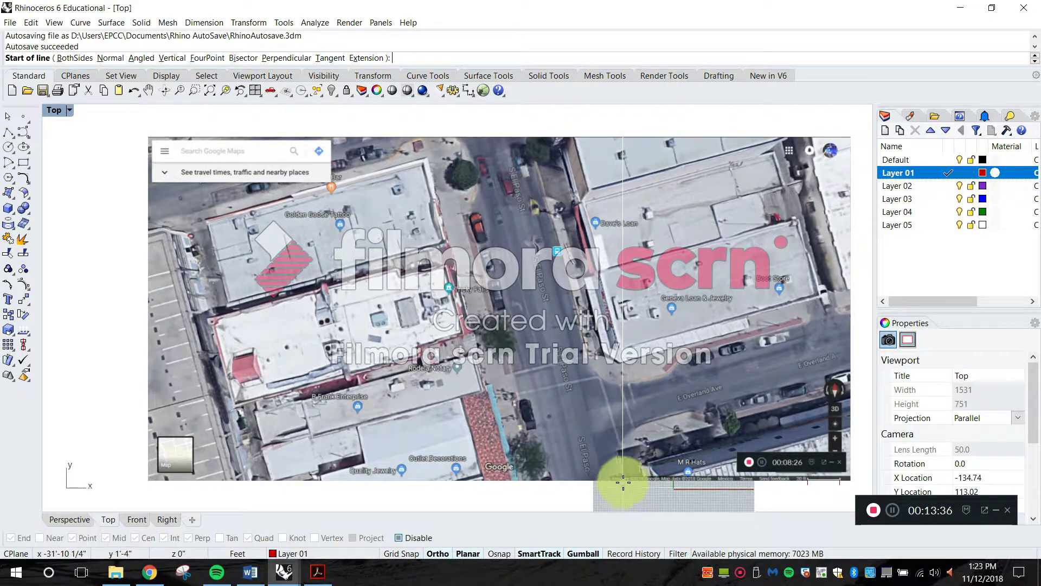
pyautogui.scroll(-2, 623, 475)
pyautogui.moveTo(625, 474); pyautogui.dragTo(644, 446, button='right')
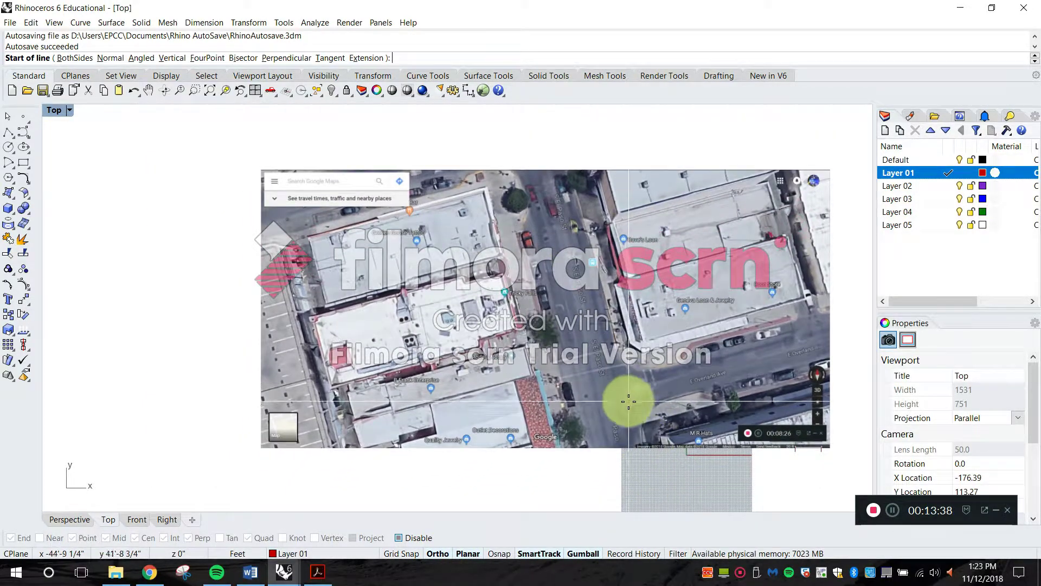
pyautogui.scroll(1, 623, 438)
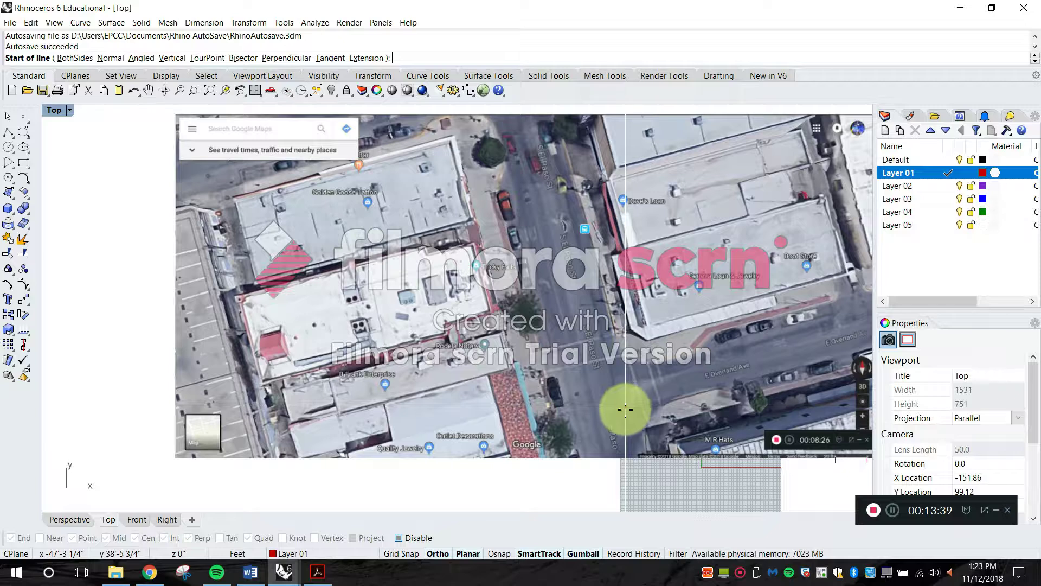
pyautogui.click(604, 455)
pyautogui.scroll(-2, 616, 429)
pyautogui.click(623, 221)
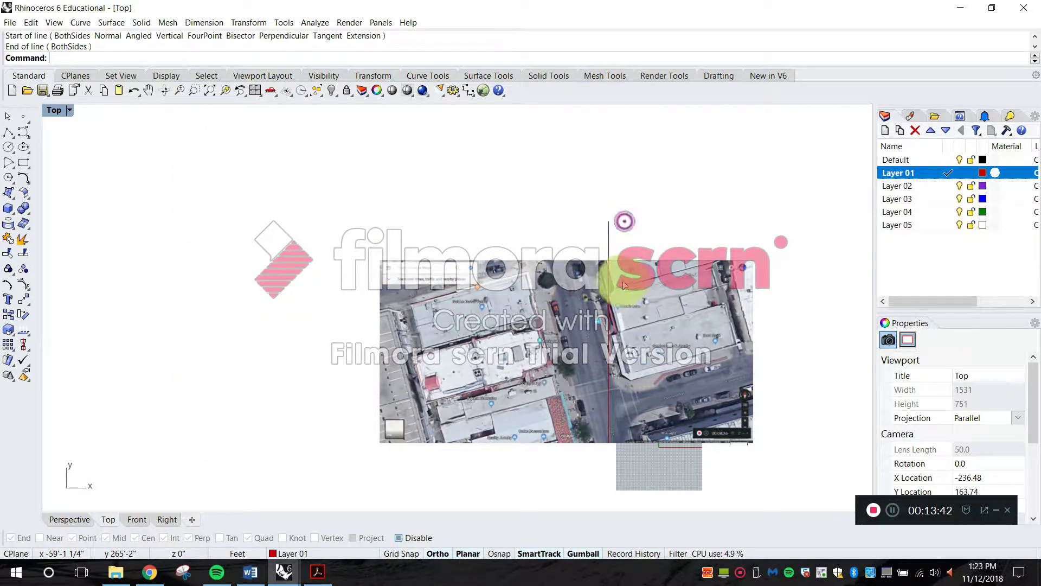
# - Rotate the aerial picture about 15 degrees clockwise around the vertical line's intersection with its lower edge, so S El Paso St runs vertically
pyautogui.scroll(1, 623, 279)
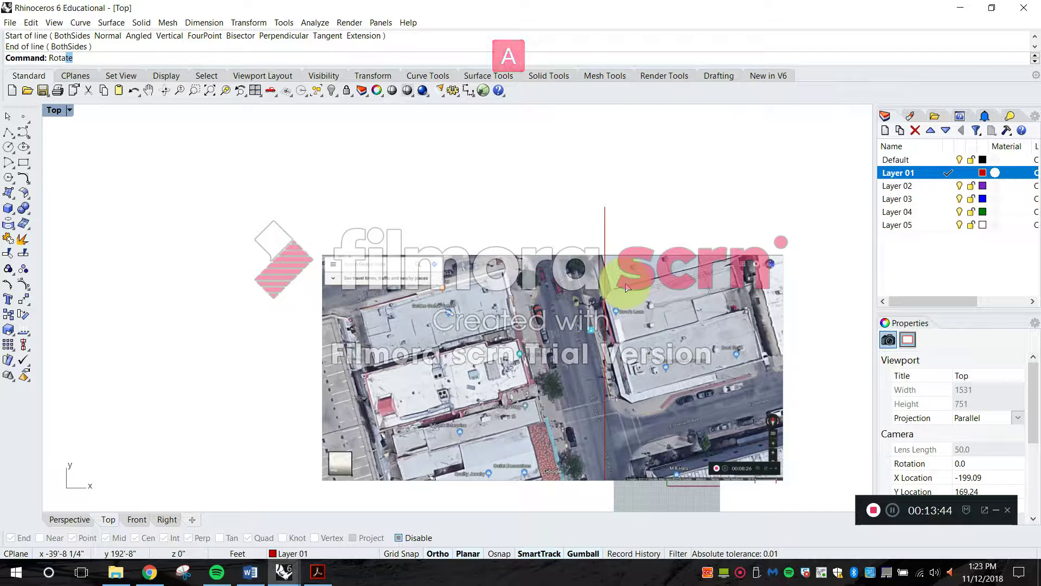
pyautogui.press('Return')
pyautogui.scroll(2, 623, 431)
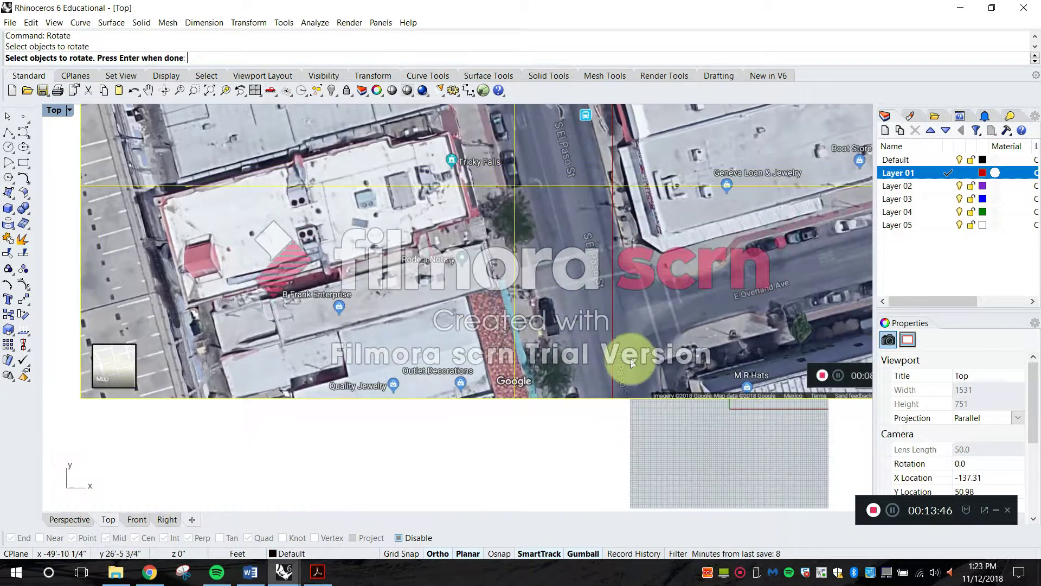
pyautogui.scroll(5, 629, 380)
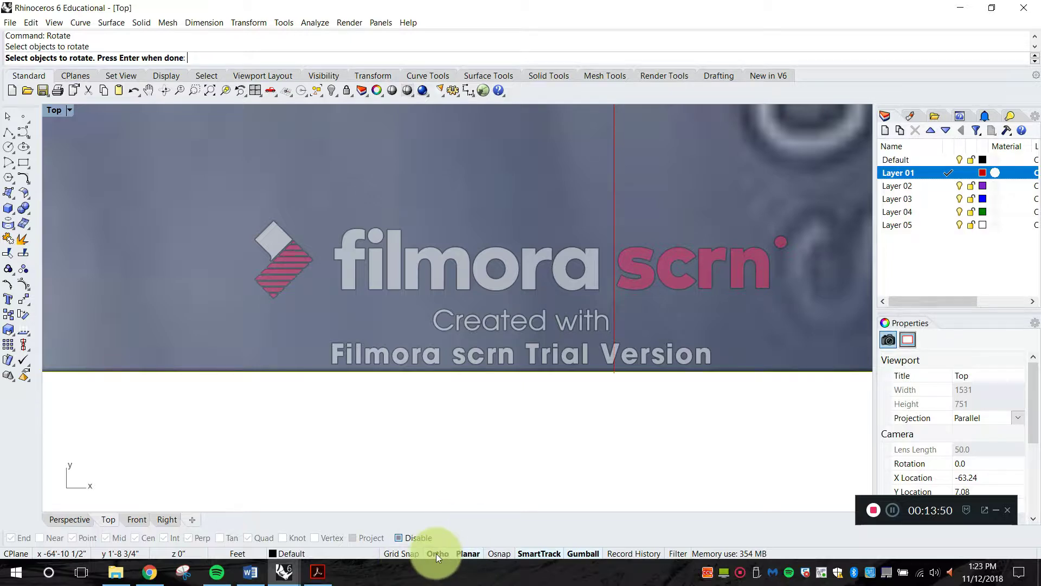
pyautogui.click(498, 553)
pyautogui.press('Return')
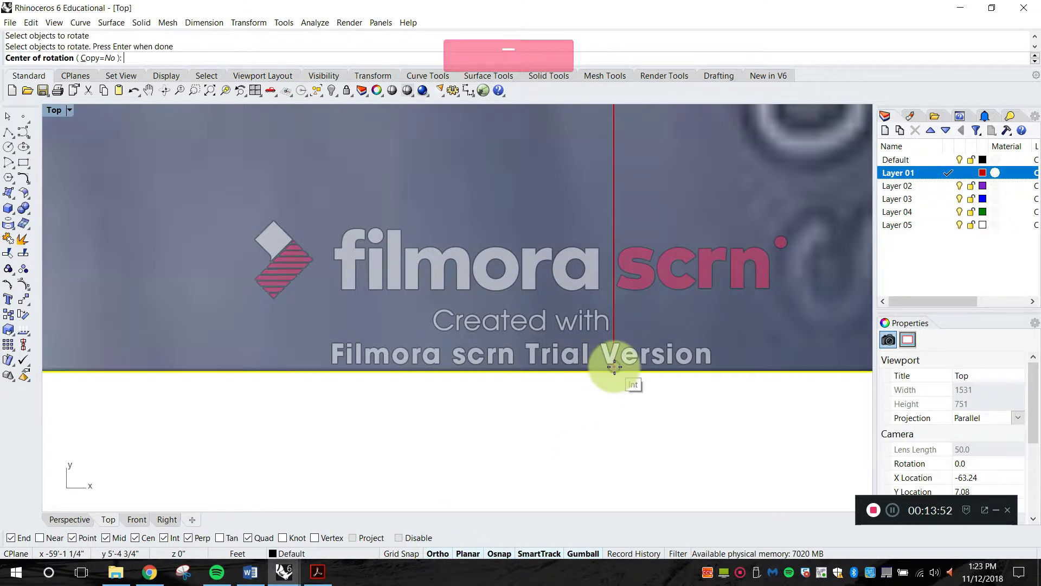
pyautogui.click(614, 367)
pyautogui.scroll(-6, 614, 367)
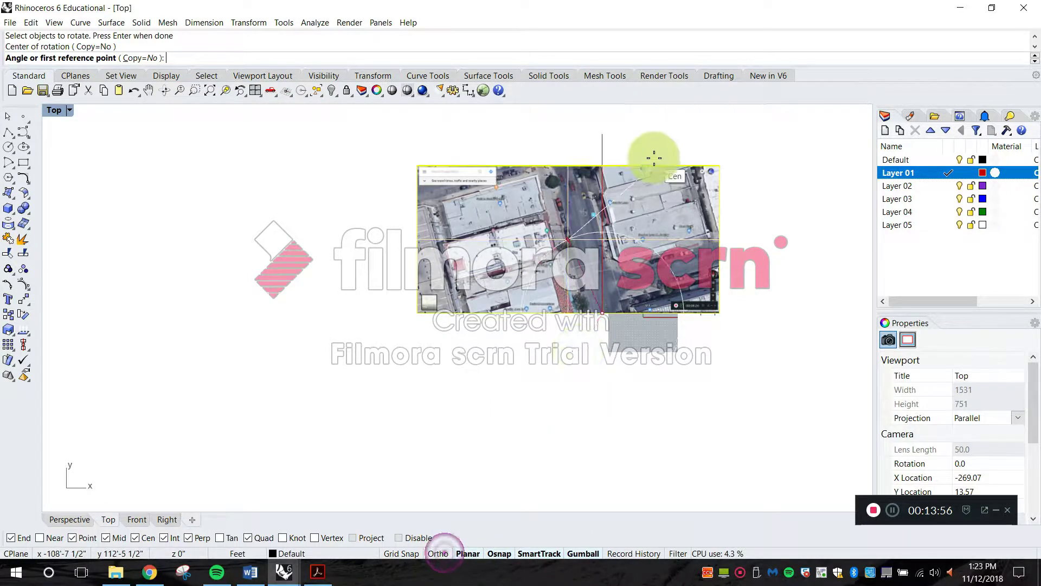
pyautogui.scroll(6, 655, 158)
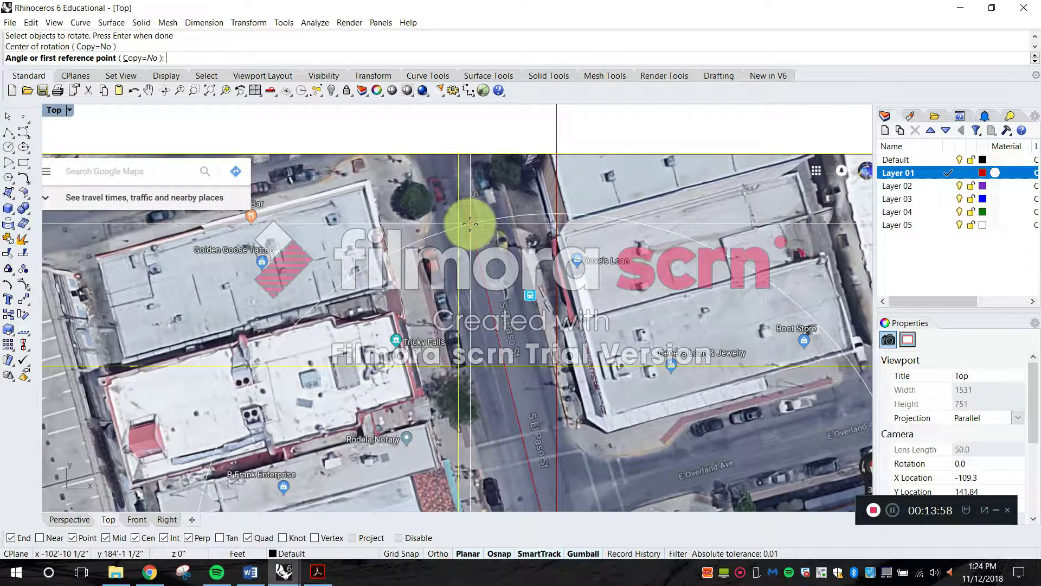
pyautogui.click(467, 222)
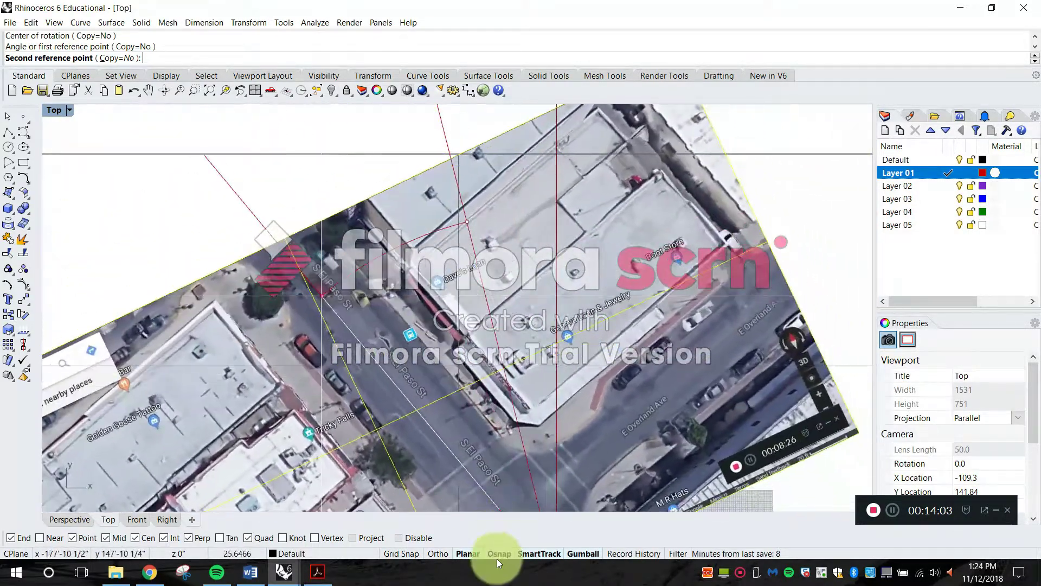
pyautogui.click(497, 553)
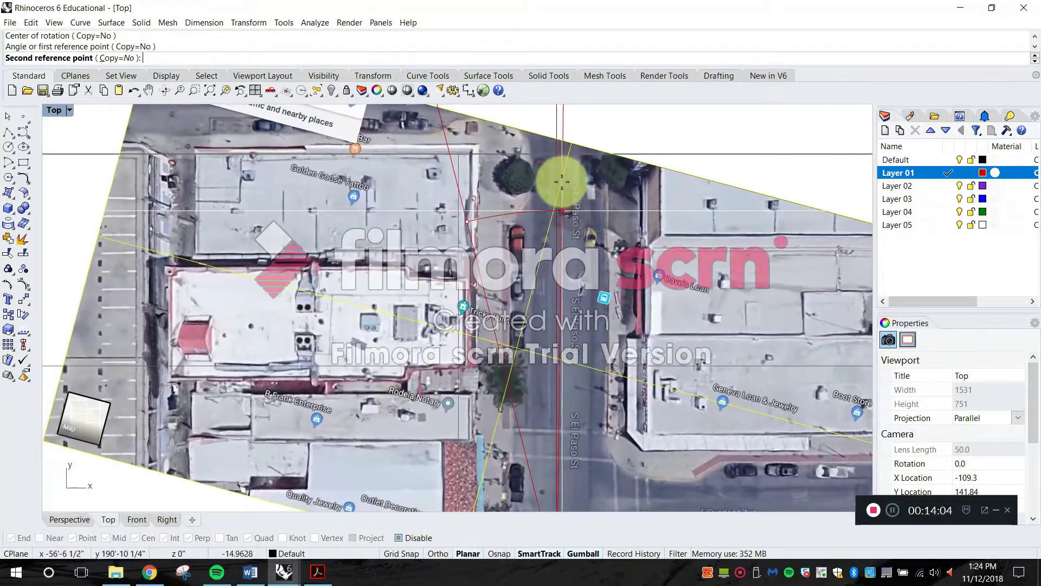
pyautogui.scroll(-4, 560, 178)
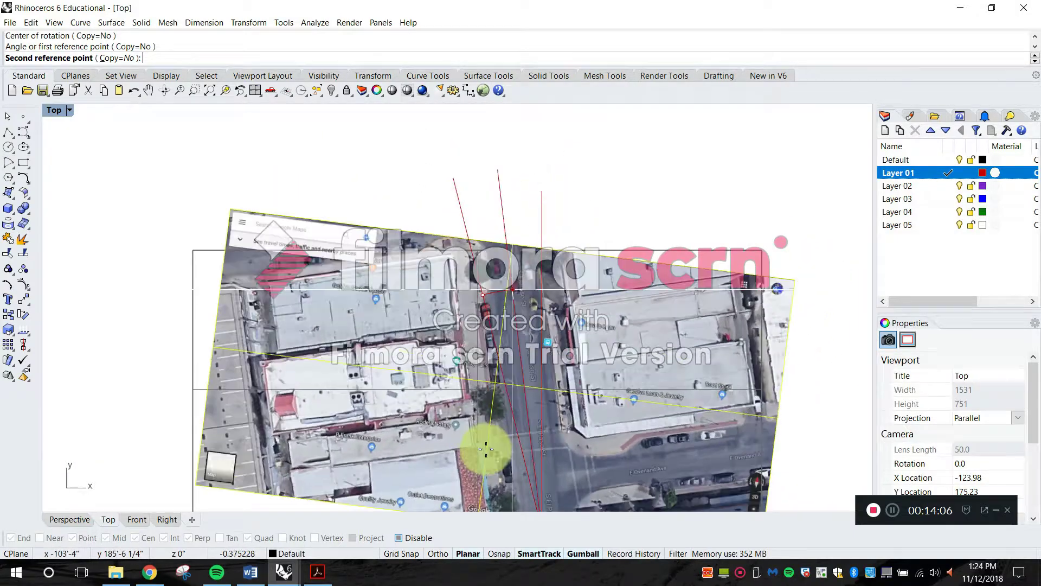
pyautogui.click(492, 549)
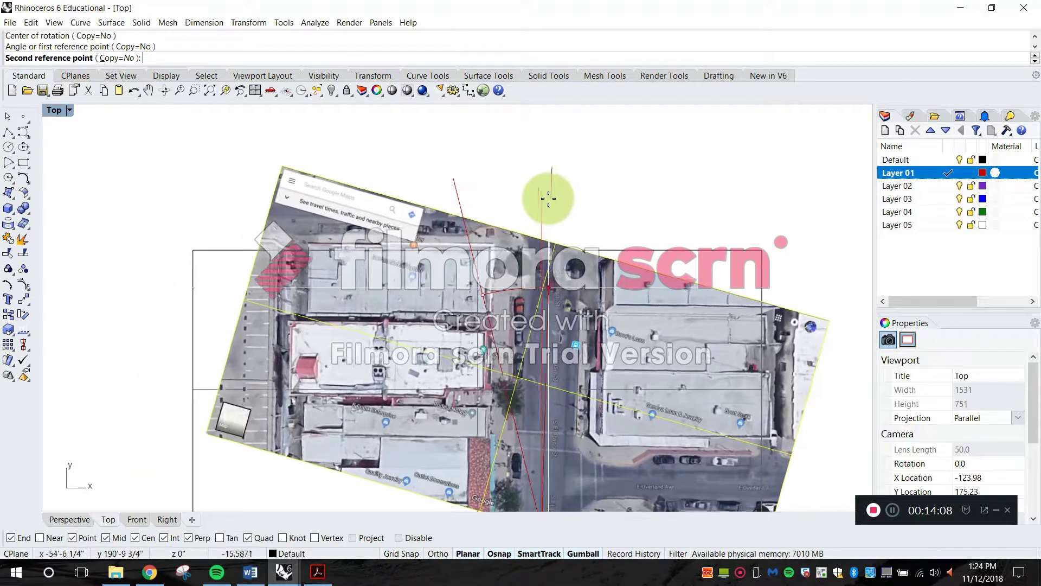
pyautogui.click(545, 196)
# - Draw a vertical line along the S El Paso St curb on the Rodela Notary side, extending below the rotated picture
pyautogui.scroll(6, 521, 303)
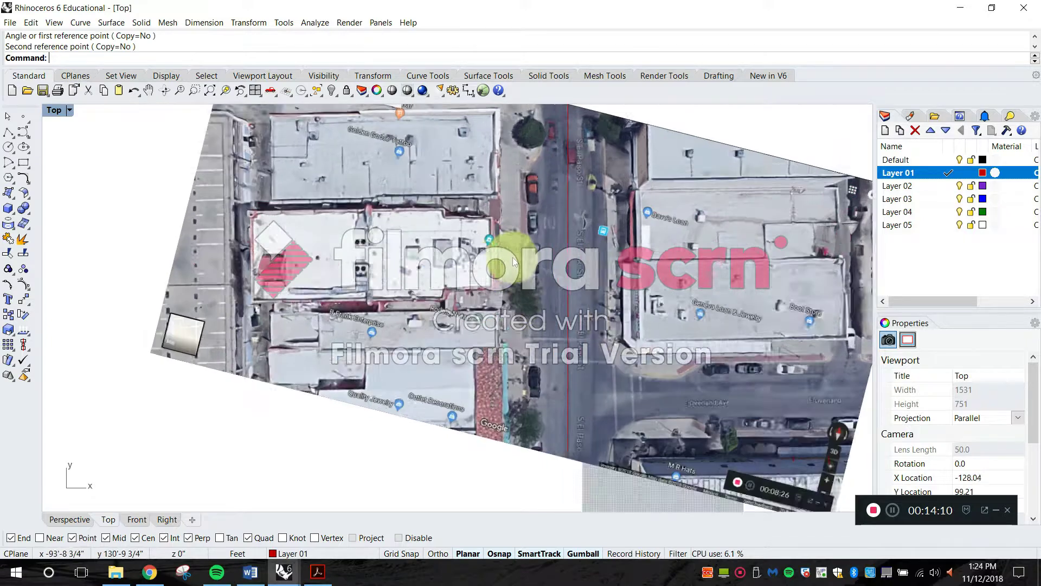
pyautogui.scroll(4, 467, 369)
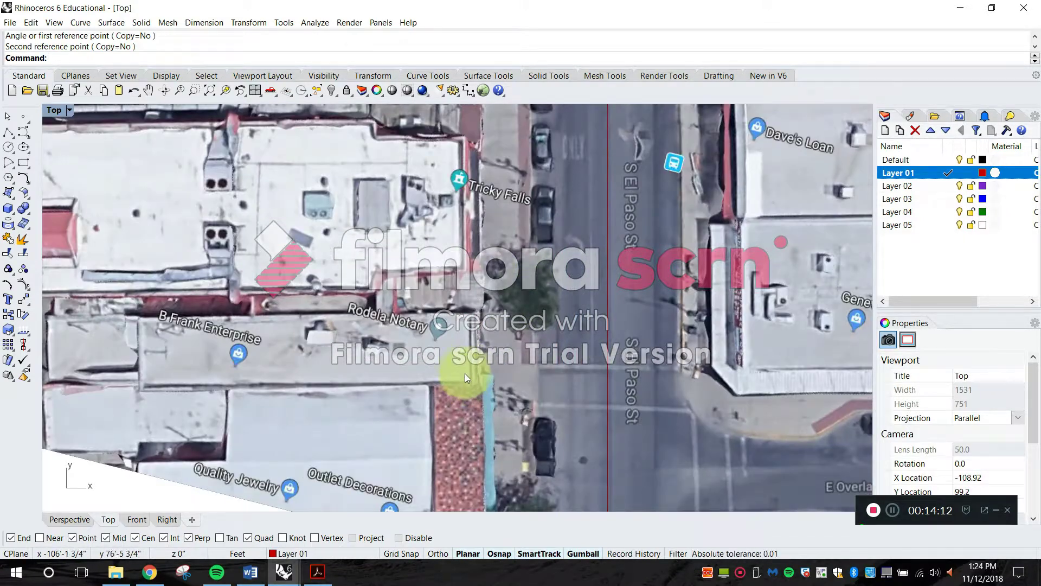
pyautogui.scroll(-4, 464, 373)
pyautogui.moveTo(496, 294); pyautogui.dragTo(480, 325, button='right')
pyautogui.press('Escape')
pyautogui.write('line')
pyautogui.press('Return')
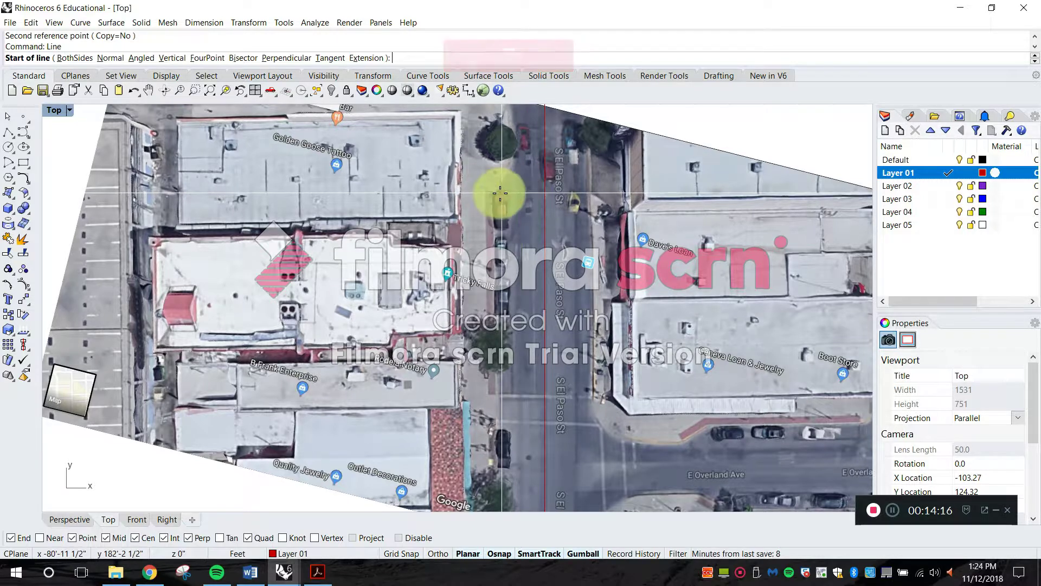
pyautogui.click(494, 190)
pyautogui.moveTo(503, 436); pyautogui.dragTo(558, 295, button='right')
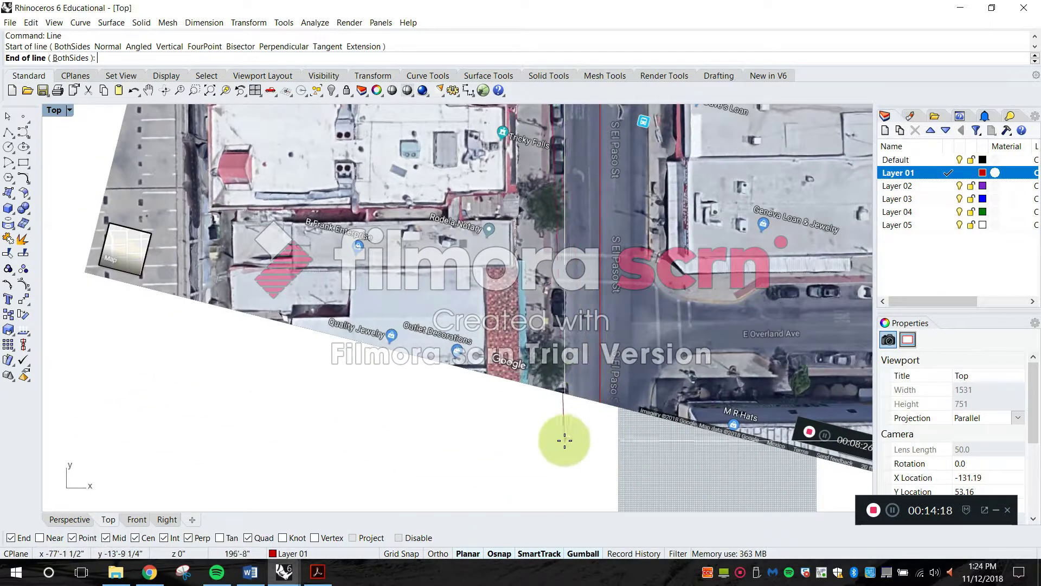
pyautogui.keyDown('shift'); pyautogui.click(487, 474); pyautogui.keyUp('shift')
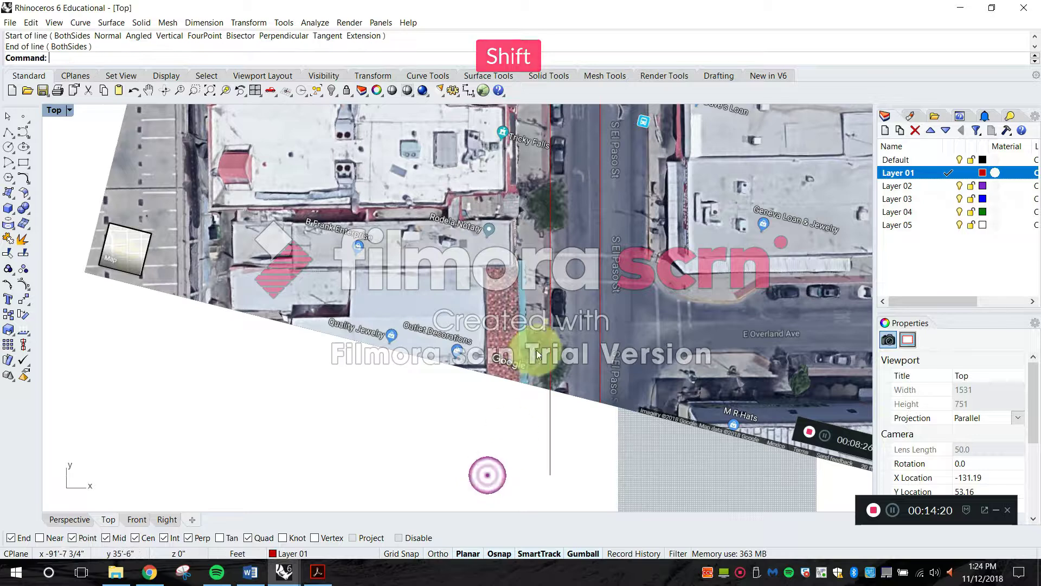
# - Delete the vertical reference line in the middle of S El Paso St
pyautogui.moveTo(533, 349); pyautogui.dragTo(514, 431, button='right')
pyautogui.click(581, 271)
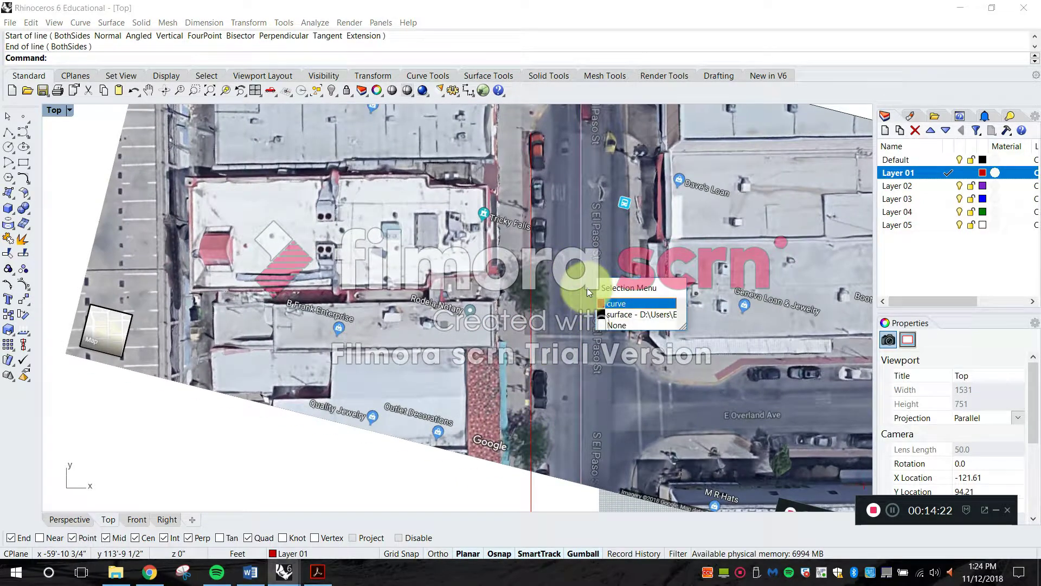
pyautogui.click(605, 305)
pyautogui.press('Delete')
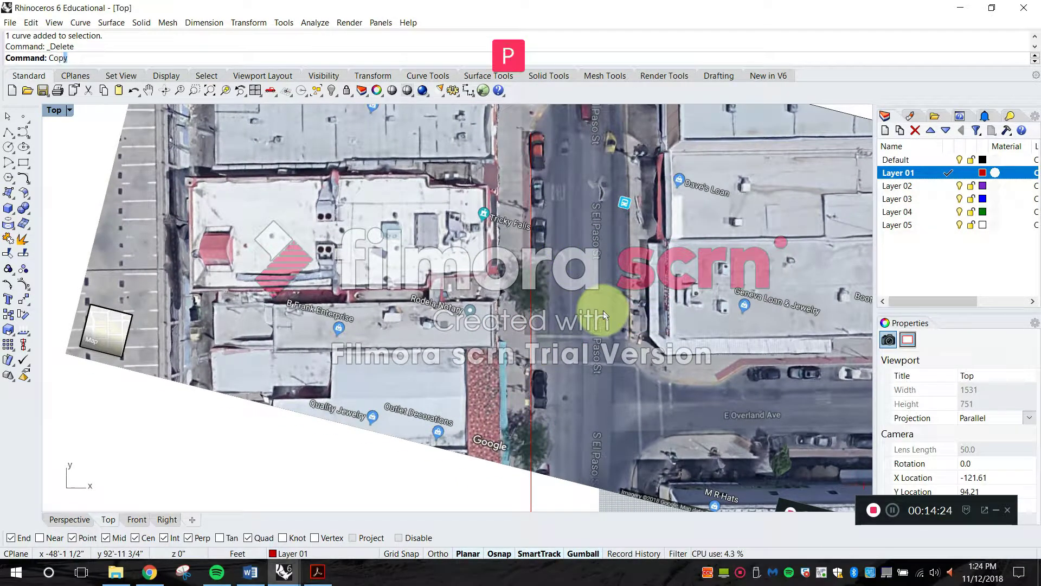
# - Copy the curb line about 16'-5" horizontally to the storefront edge of the sidewalk
pyautogui.press('space')
pyautogui.click(531, 494)
pyautogui.press('space')
pyautogui.click(518, 487)
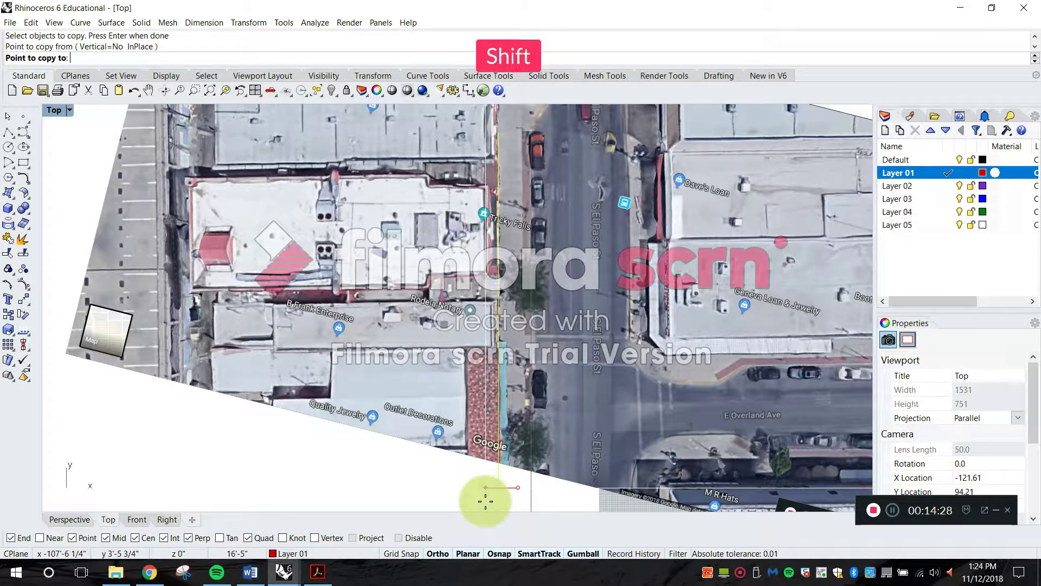
pyautogui.keyDown('shift'); pyautogui.click(485, 501); pyautogui.keyUp('shift')
pyautogui.press('Escape')
# - Measure the sidewalk width between the lower ends of the curb and storefront lines, and check both lines against the aerial picture
pyautogui.moveTo(569, 464); pyautogui.dragTo(591, 351, button='right')
pyautogui.write('Dista')
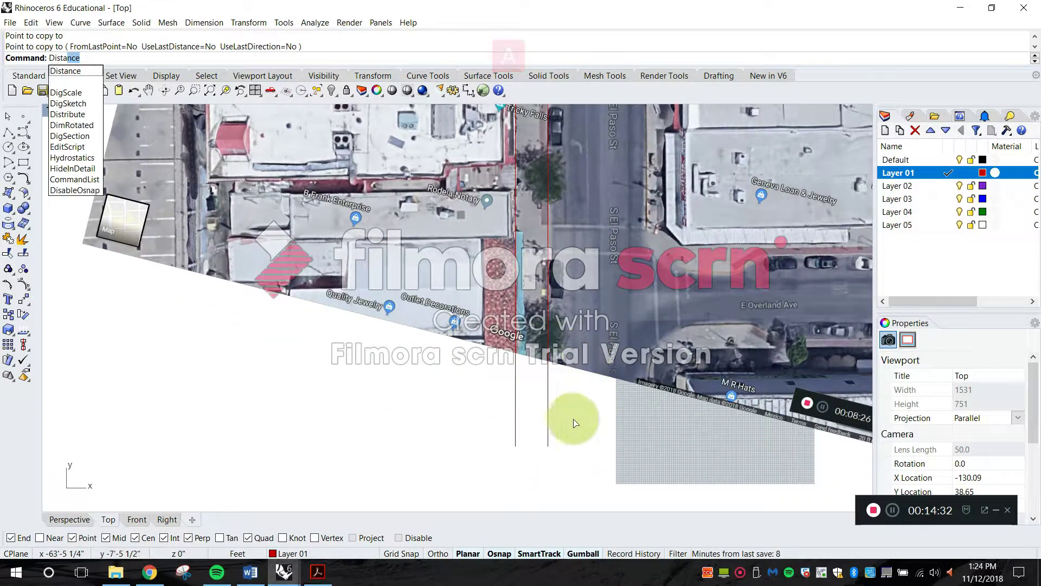
pyautogui.press('space')
pyautogui.click(548, 444)
pyautogui.click(516, 446)
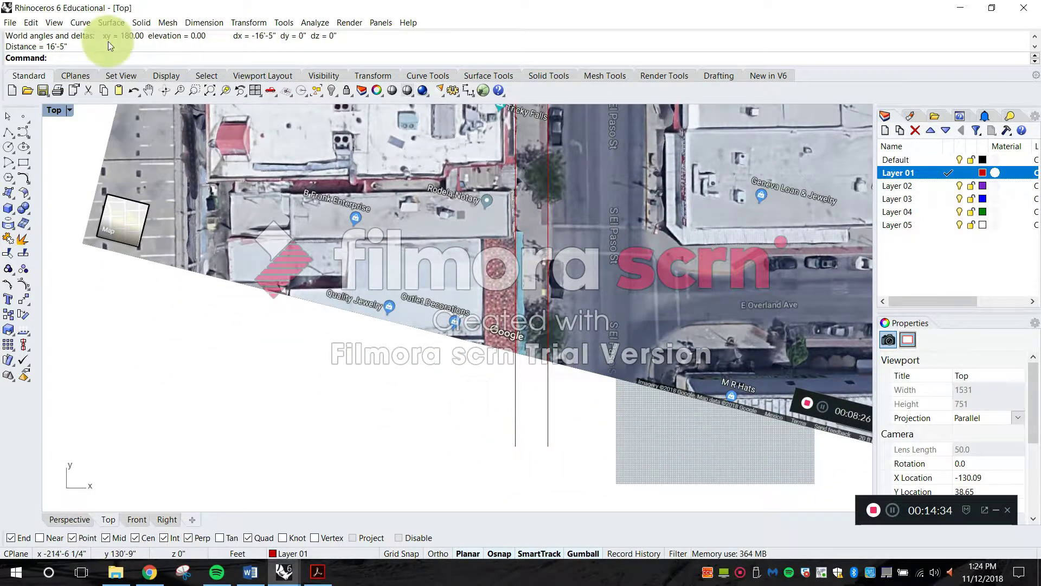
pyautogui.moveTo(633, 163); pyautogui.dragTo(578, 349, button='right')
pyautogui.moveTo(481, 316); pyautogui.dragTo(482, 265, button='right')
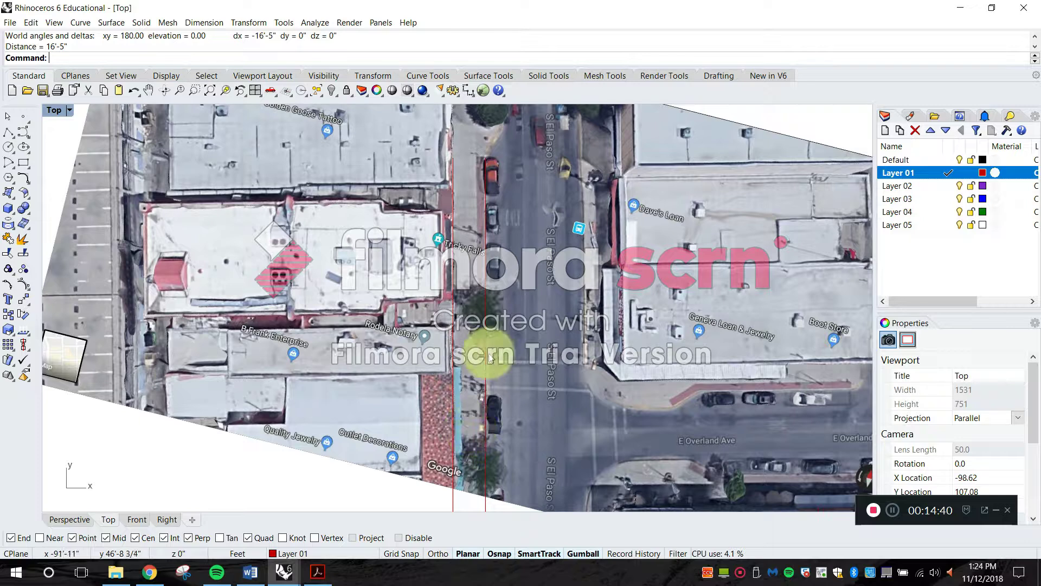
# - Delete the vertical guide line along the edge of the brick sidewalk
pyautogui.moveTo(488, 353); pyautogui.dragTo(491, 330, button='right')
pyautogui.moveTo(447, 450); pyautogui.dragTo(458, 424)
pyautogui.press('Delete')
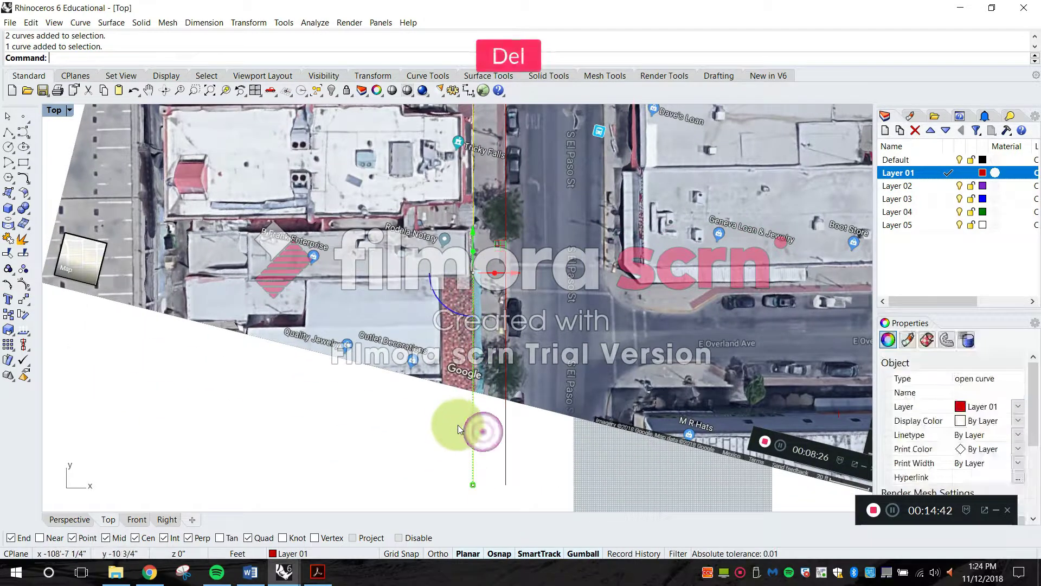
# - Draw a straight vertical line along the street side of the tree, tracing the widened curb at the upper street corner
pyautogui.moveTo(569, 187); pyautogui.dragTo(534, 377, button='right')
pyautogui.scroll(2, 500, 222)
pyautogui.scroll(1, 500, 222)
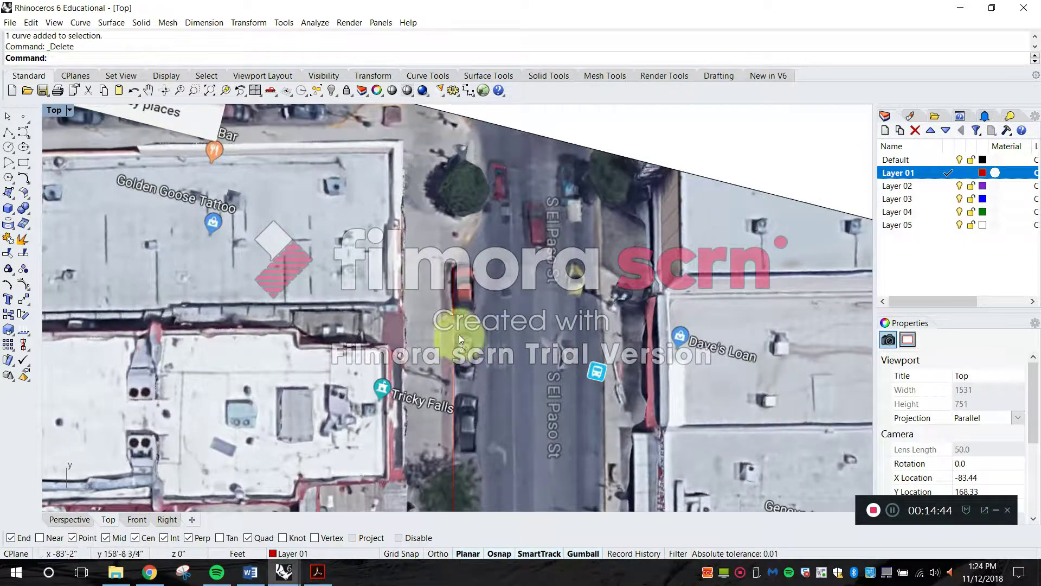
pyautogui.scroll(2, 458, 334)
pyautogui.scroll(1, 483, 297)
pyautogui.press('Escape')
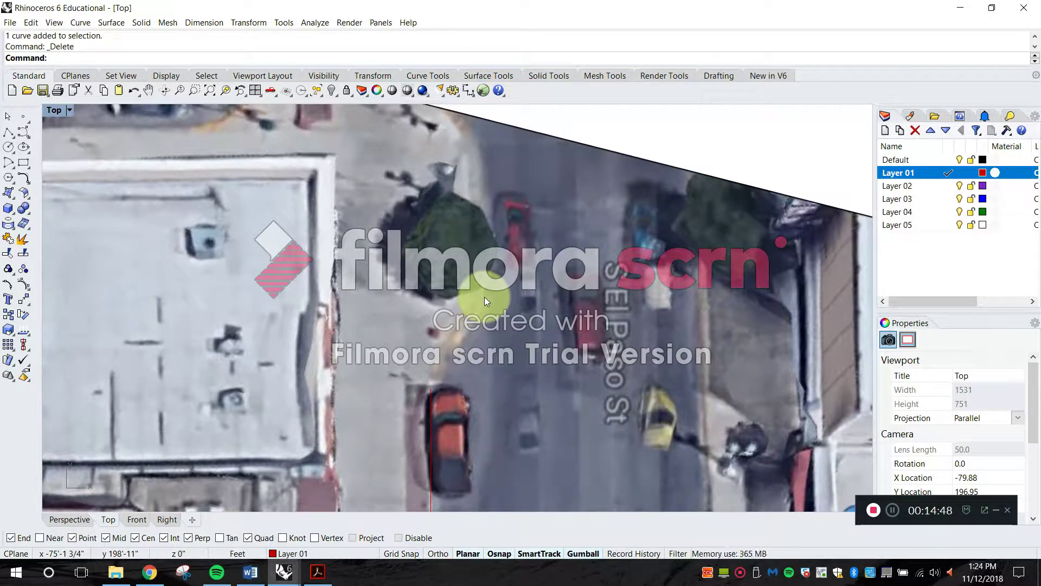
pyautogui.write('l')
pyautogui.press('Return')
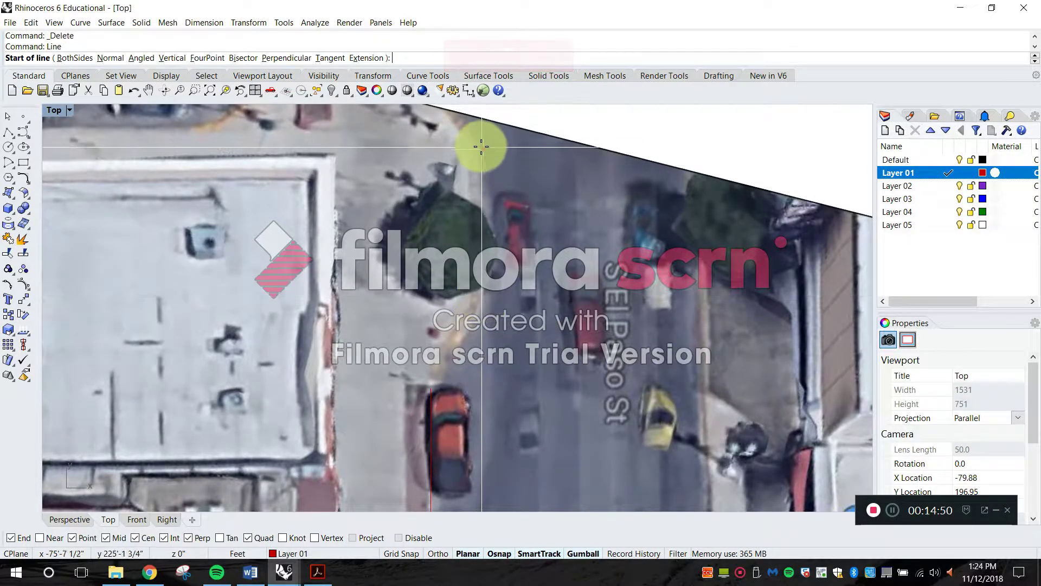
pyautogui.click(481, 140)
pyautogui.press('shift')
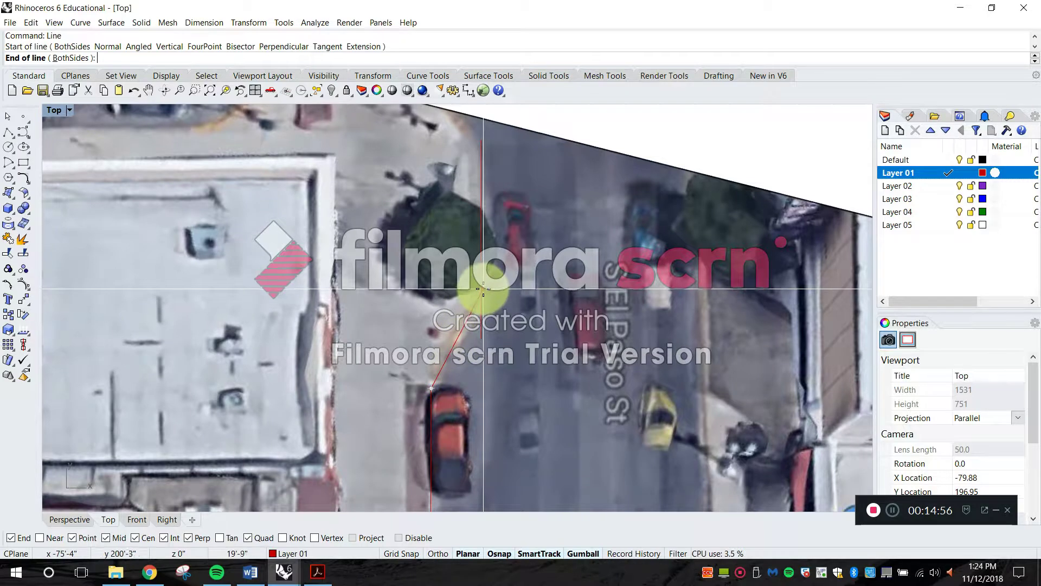
# - Turn on the Near object snap and draw the diagonal curb line from the existing curb line's upper end to the new vertical line
pyautogui.click(55, 538)
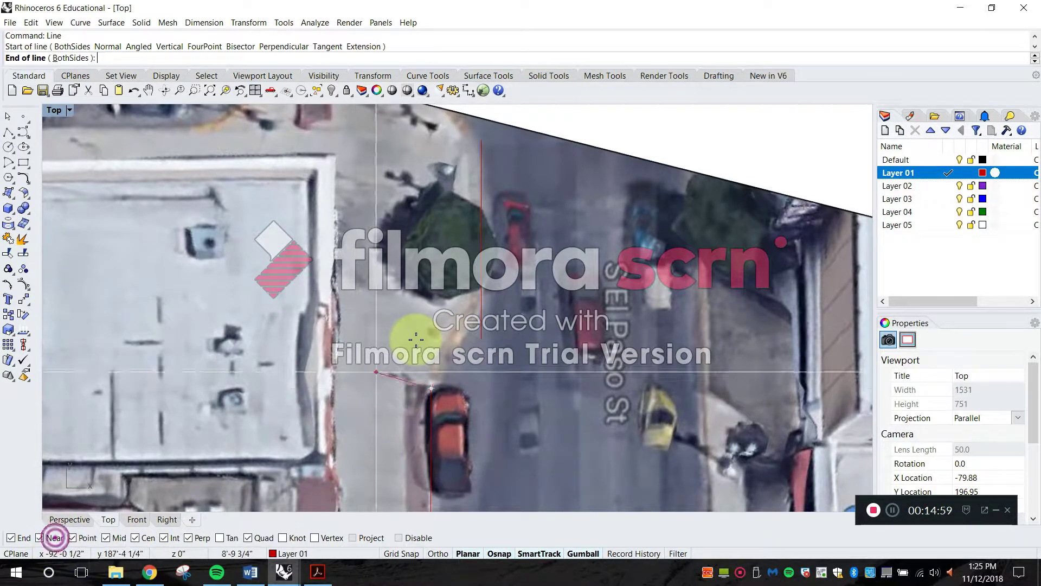
pyautogui.click(480, 293)
pyautogui.moveTo(480, 293); pyautogui.dragTo(584, 330, button='right')
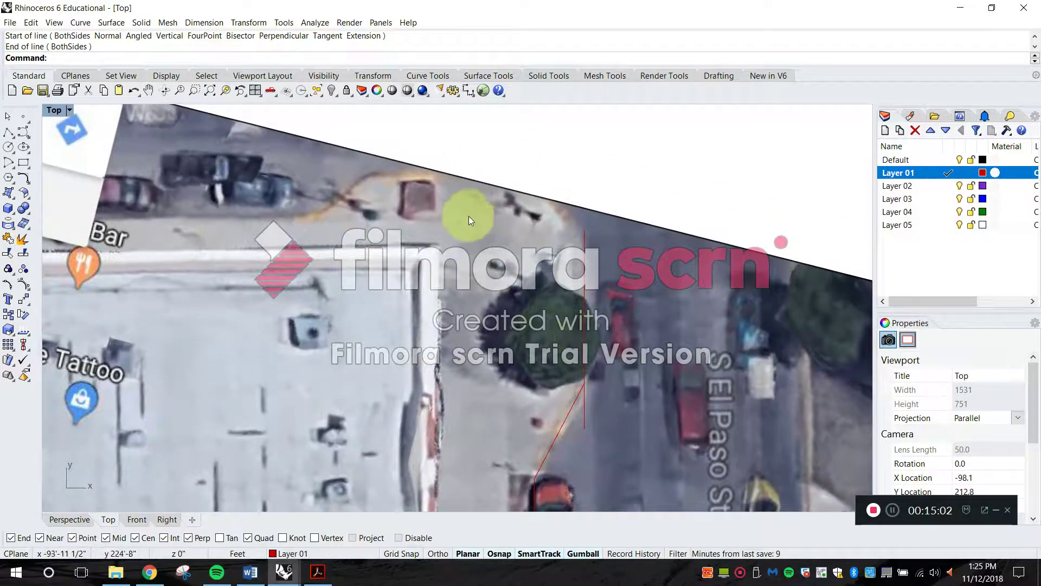
# - Draw a straight horizontal line along the curb at the top of the corner, running past the vertical curb line
pyautogui.write('line')
pyautogui.press('space')
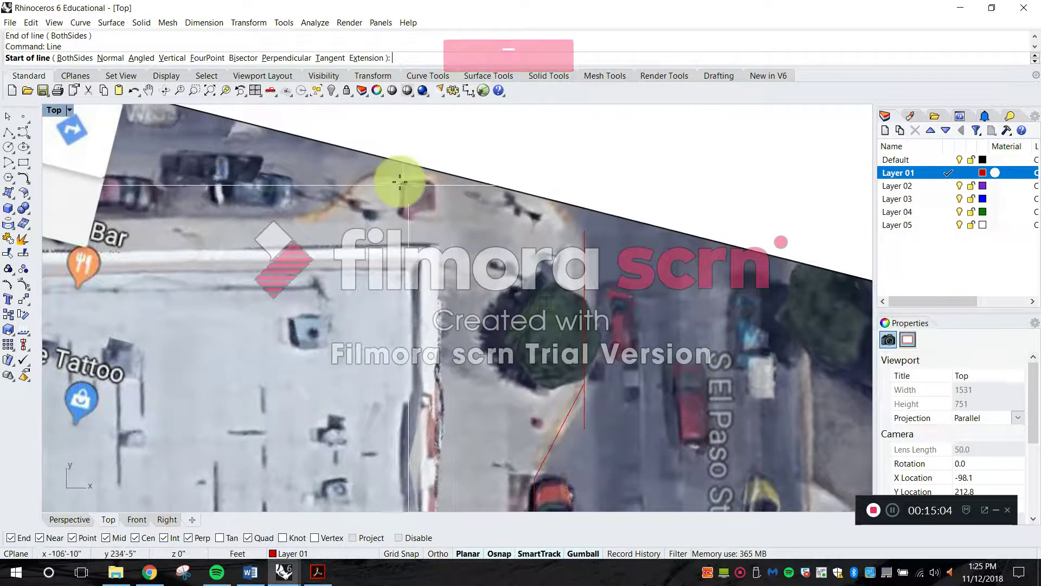
pyautogui.click(372, 174)
pyautogui.press('shift')
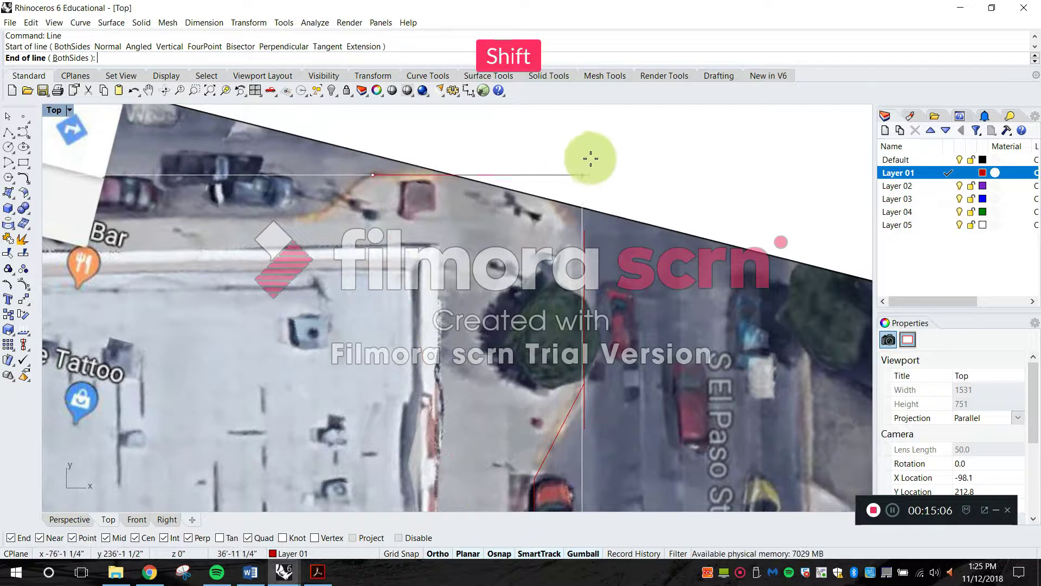
pyautogui.click(665, 177)
# - Extend the vertical curb line up to the horizontal line
pyautogui.write('W')
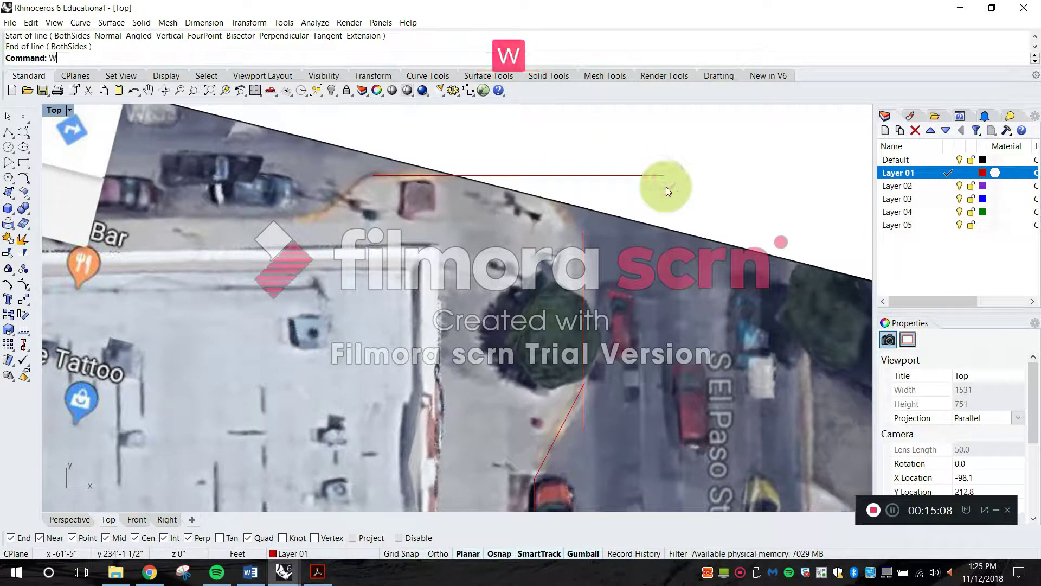
pyautogui.write('Extend')
pyautogui.press('space')
pyautogui.moveTo(678, 187); pyautogui.dragTo(628, 157)
pyautogui.press('space')
pyautogui.click(579, 262)
pyautogui.press('Escape')
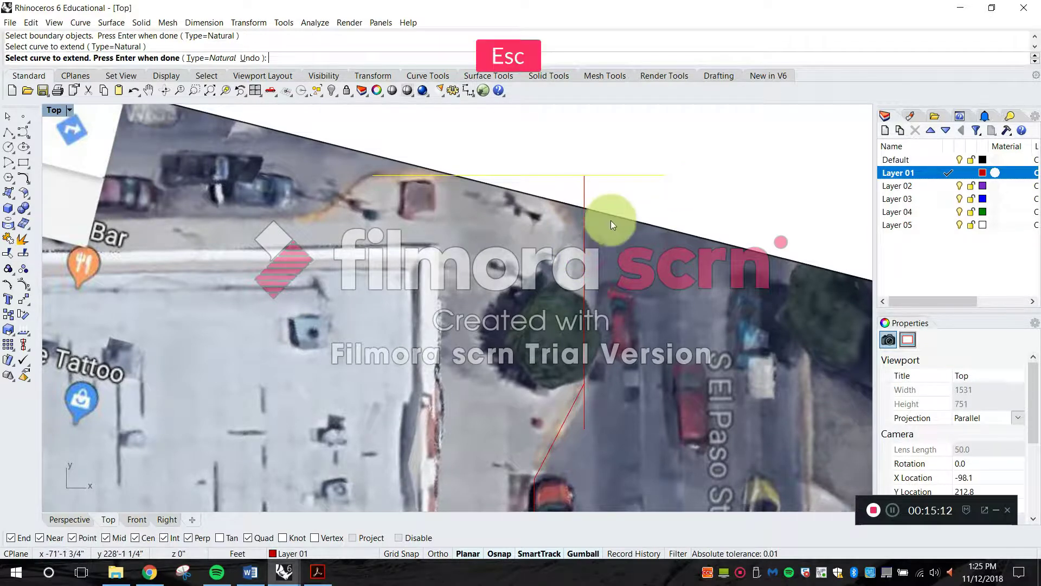
# - Trim the horizontal line's overhang beyond the vertical line to form the corner
pyautogui.write('Trim')
pyautogui.press('space')
pyautogui.moveTo(605, 207); pyautogui.dragTo(596, 155)
pyautogui.press('space')
pyautogui.press('Escape')
pyautogui.scroll(-3, 580, 216)
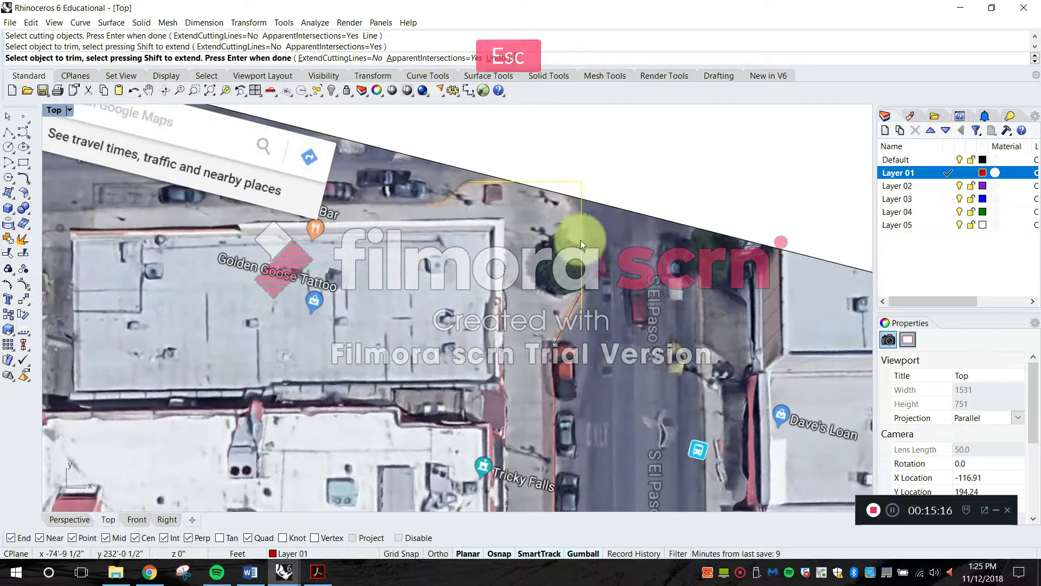
pyautogui.scroll(4, 577, 151)
pyautogui.write('Trim')
pyautogui.press('space')
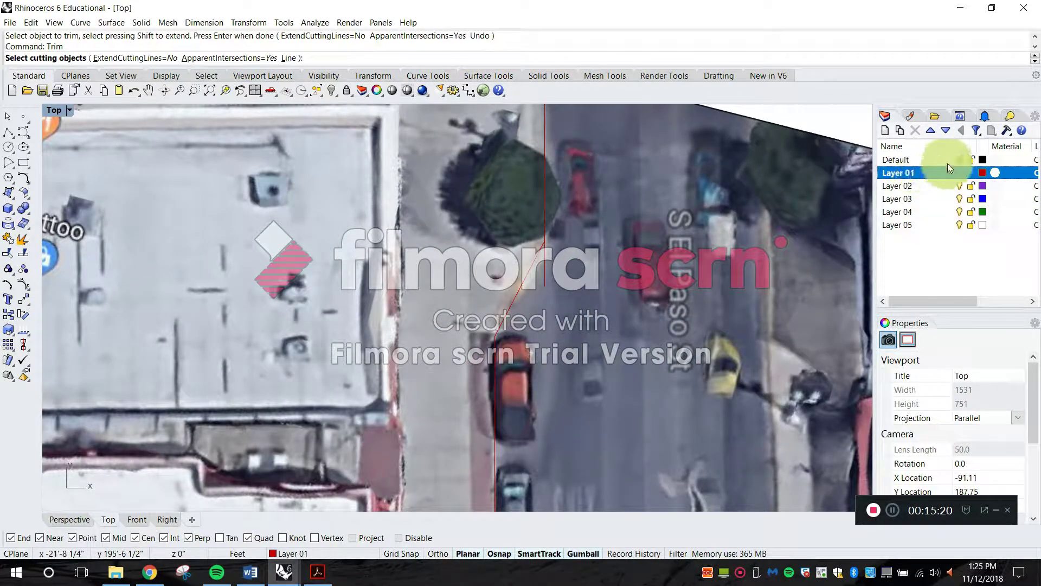
pyautogui.click(557, 233)
pyautogui.press('Escape')
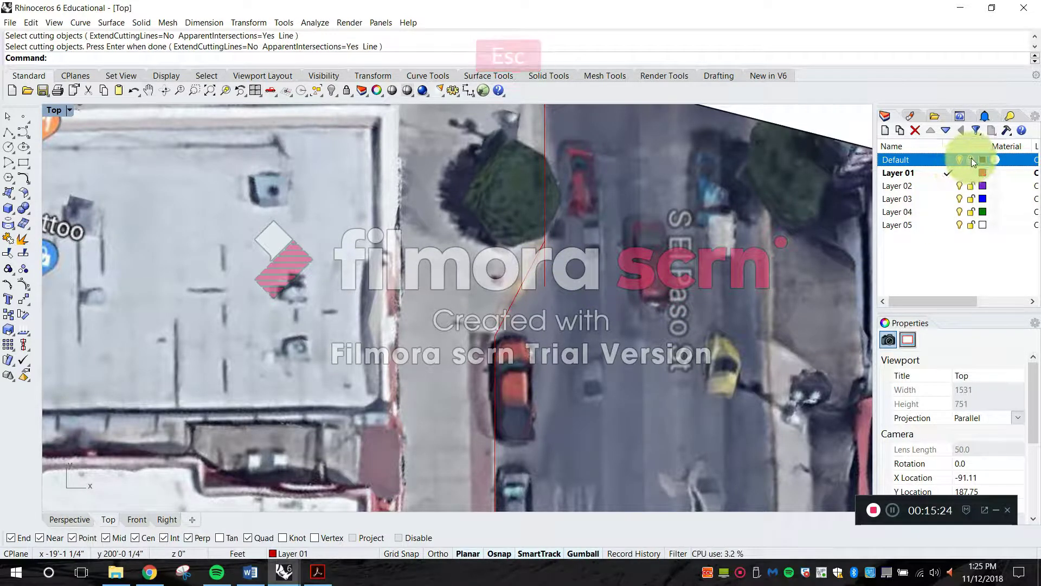
pyautogui.moveTo(759, 309); pyautogui.dragTo(201, 573)
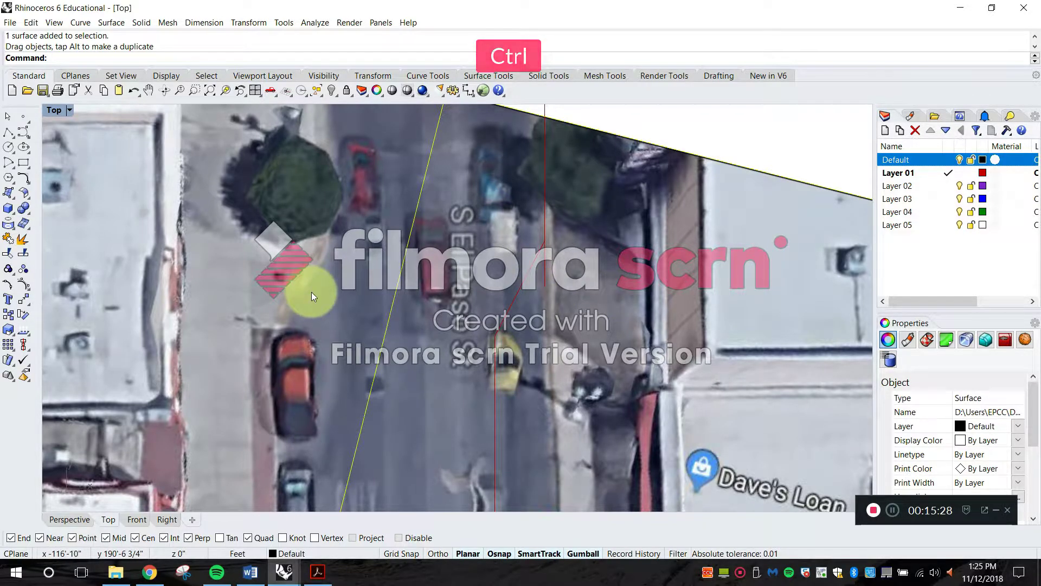
pyautogui.hotkey('ctrl', 'z')
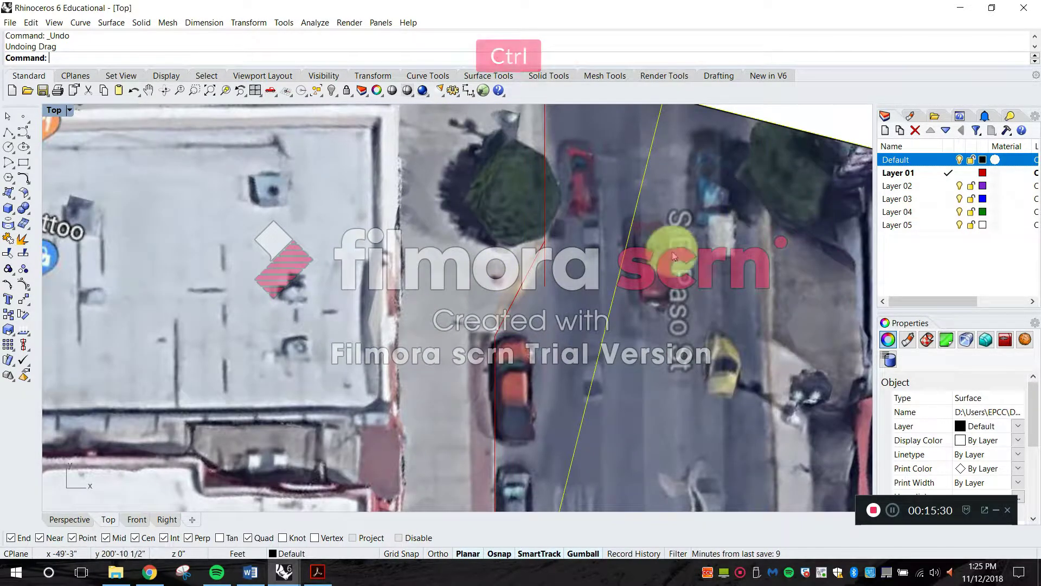
# - Lock the Default layer and trim the vertical curb line's excess below its junction with the diagonal line
pyautogui.click(974, 159)
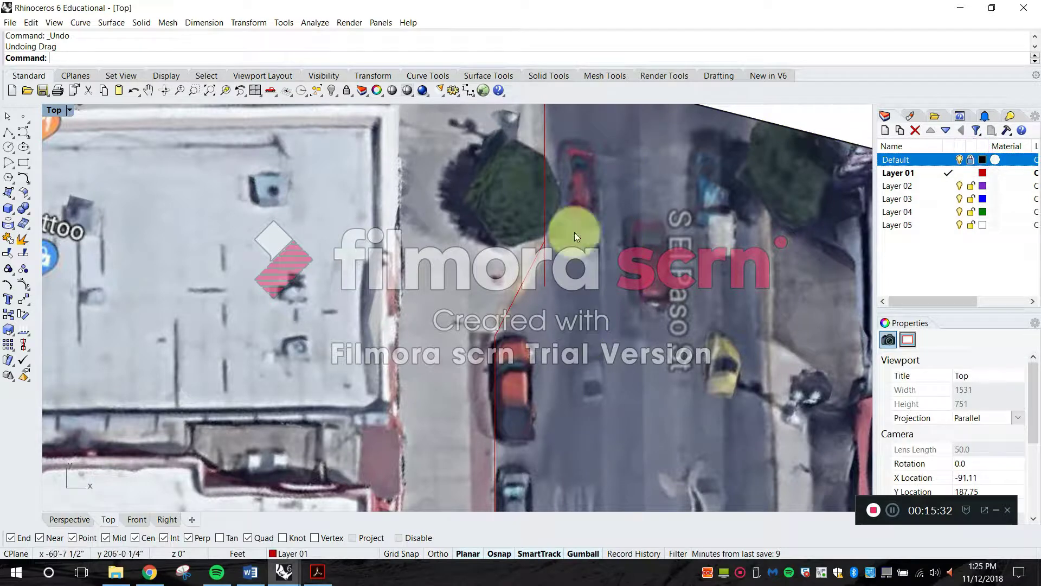
pyautogui.write('rim')
pyautogui.press('space')
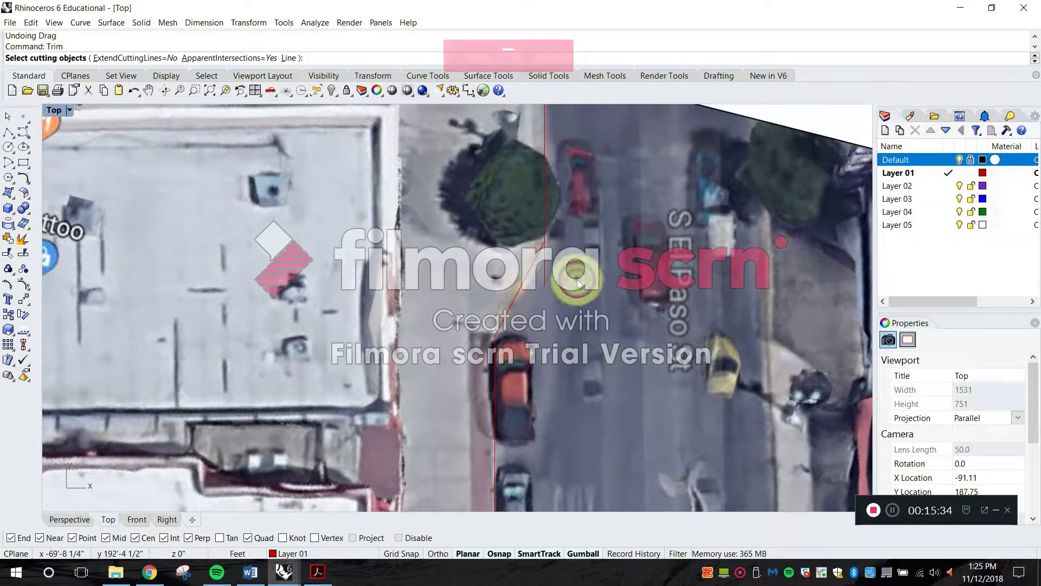
pyautogui.click(544, 262)
pyautogui.press('space')
pyautogui.press('Escape')
pyautogui.scroll(-4, 544, 261)
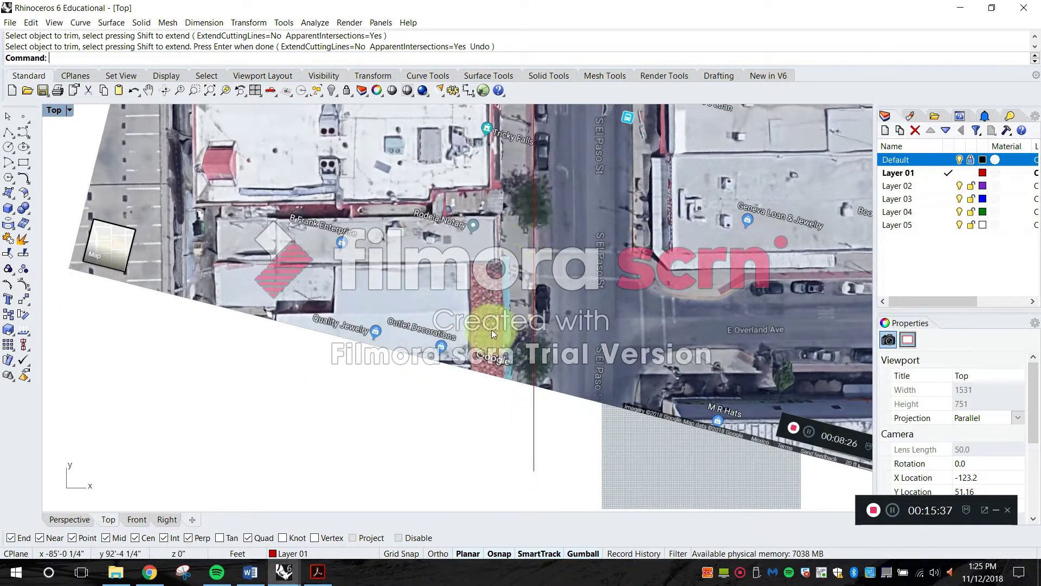
pyautogui.moveTo(527, 225); pyautogui.dragTo(472, 435, button='right')
pyautogui.scroll(8, 423, 163)
pyautogui.moveTo(424, 157); pyautogui.dragTo(568, 284, button='right')
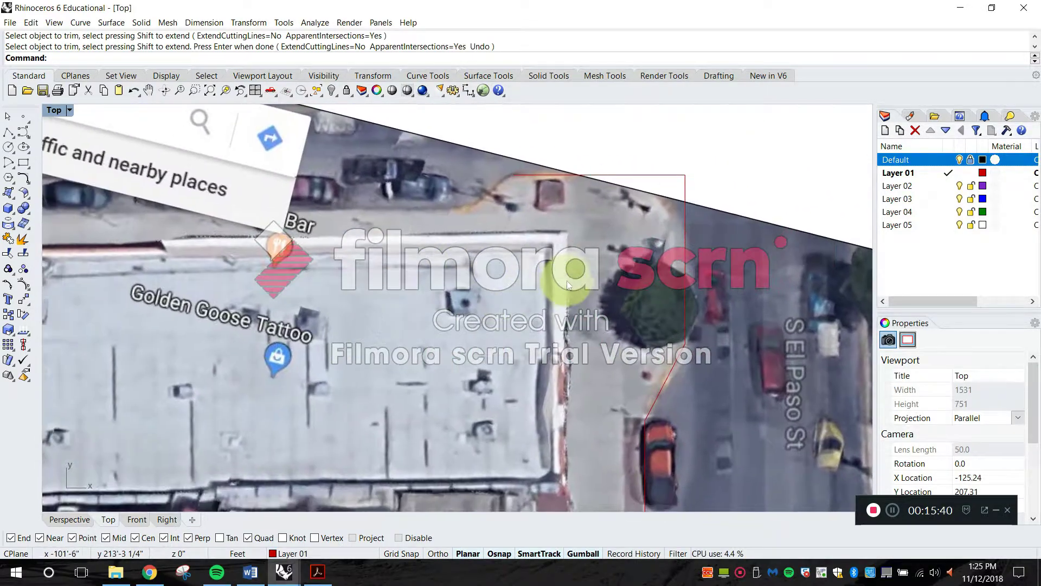
pyautogui.write('COpy')
pyautogui.press('space')
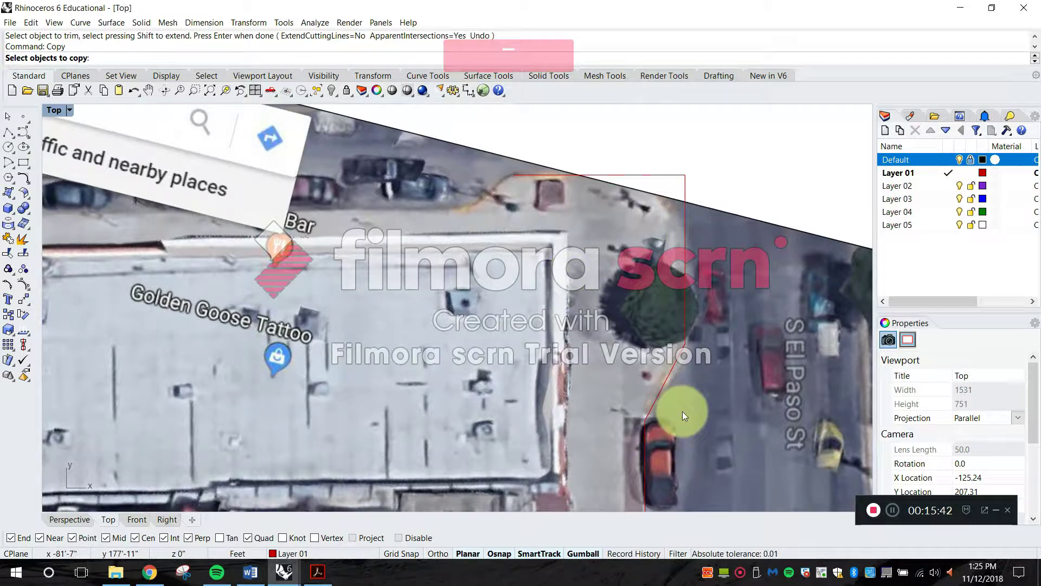
pyautogui.click(656, 374)
pyautogui.press('Return')
pyautogui.click(663, 381)
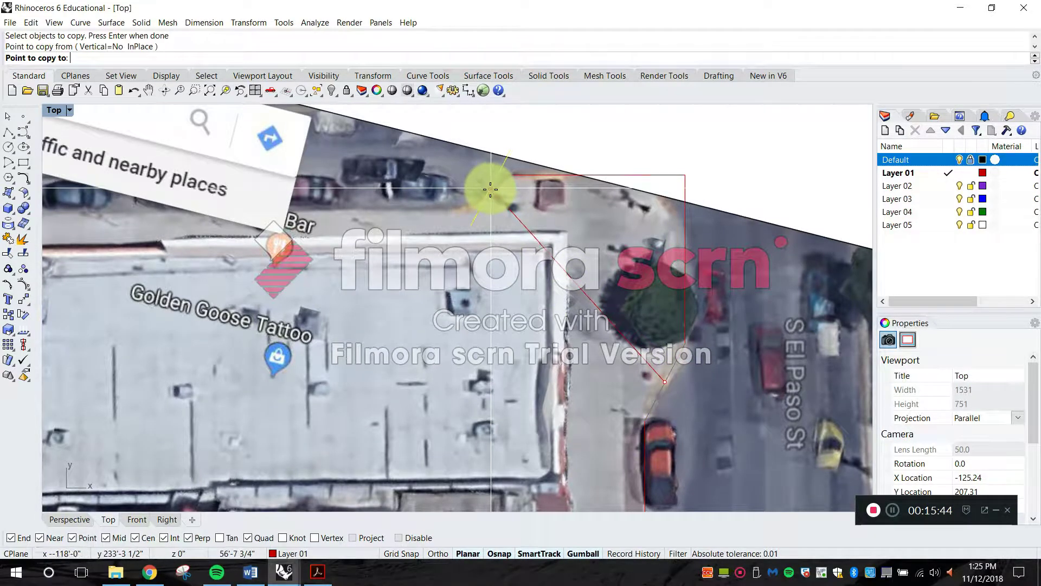
pyautogui.press('Escape')
pyautogui.scroll(3, 490, 185)
pyautogui.scroll(-6, 493, 180)
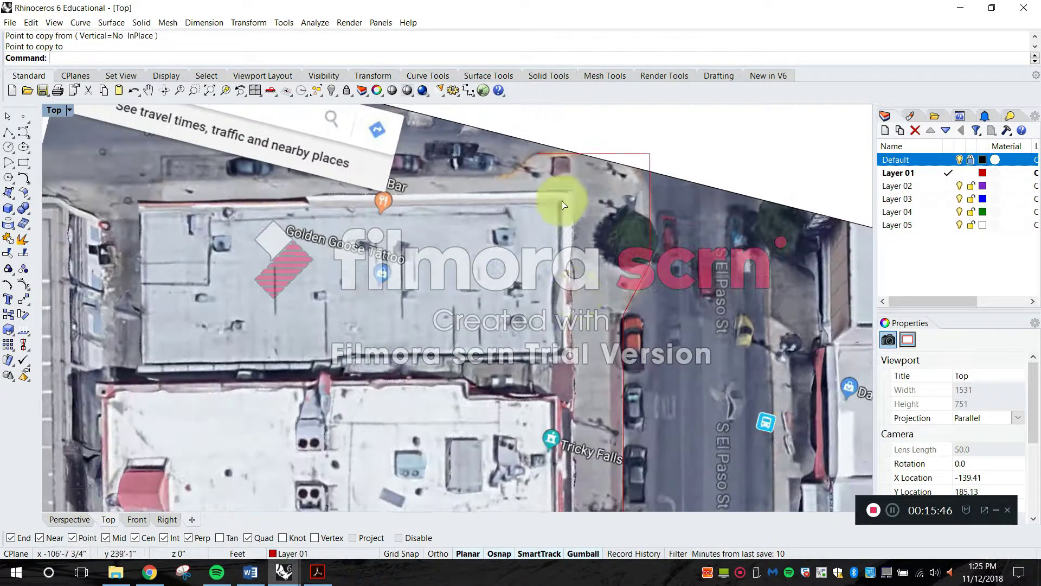
# - Copy the diagonal curb line and its adjoining vertical lines to the empty area beyond the aerial image
pyautogui.press('Escape')
pyautogui.write('py')
pyautogui.press('space')
pyautogui.click(644, 273)
pyautogui.press('Return')
pyautogui.click(630, 257)
pyautogui.moveTo(630, 257); pyautogui.dragTo(545, 341, button='right')
pyautogui.click(656, 221)
pyautogui.press('Escape')
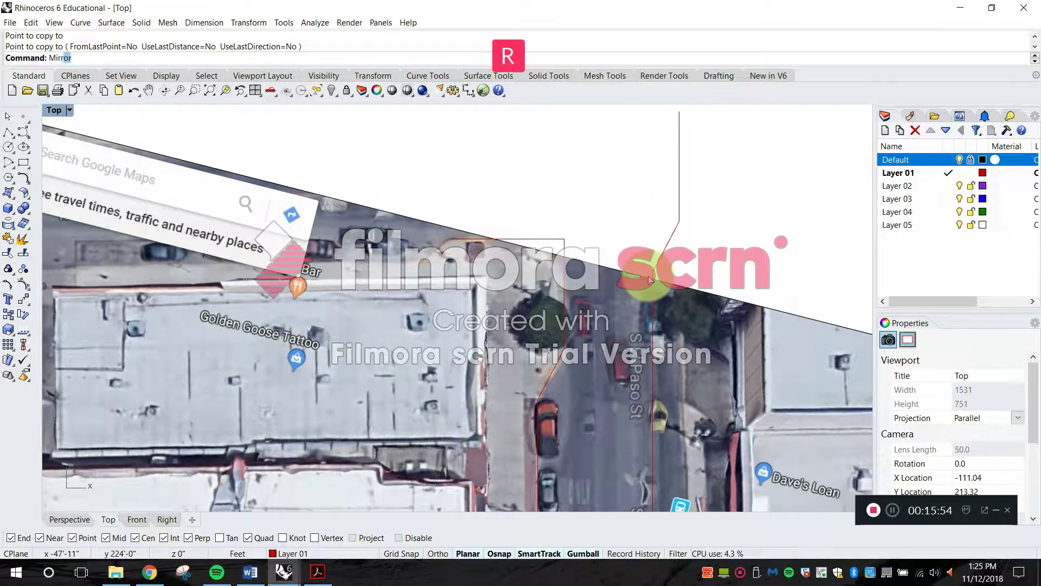
# - Rotate the copied curb lines 90 degrees clockwise so the long segment runs horizontally
pyautogui.press('Escape')
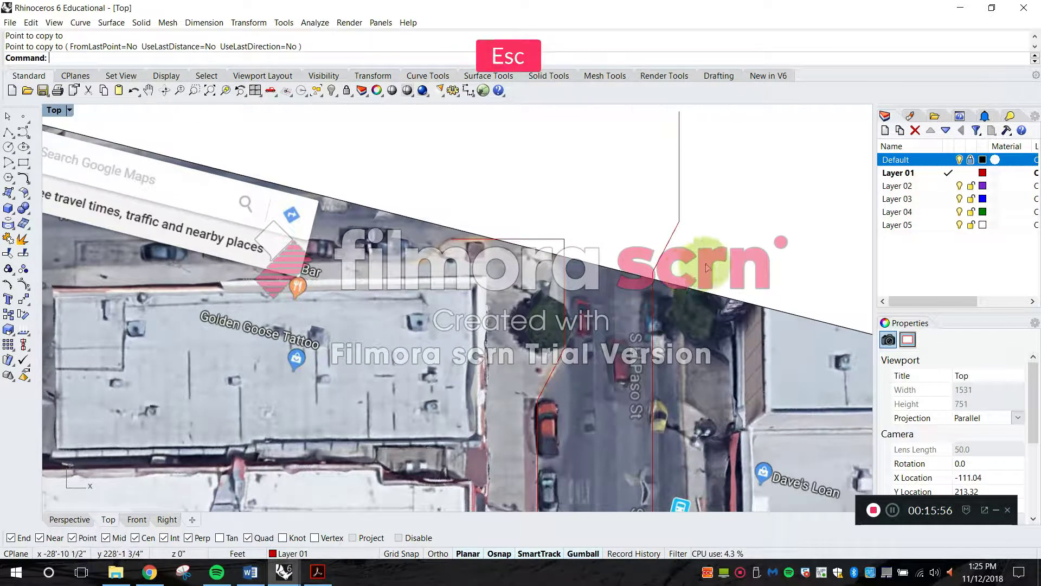
pyautogui.press('Return')
pyautogui.moveTo(716, 268); pyautogui.dragTo(666, 195)
pyautogui.click(653, 298)
pyautogui.press('Return')
pyautogui.click(666, 245)
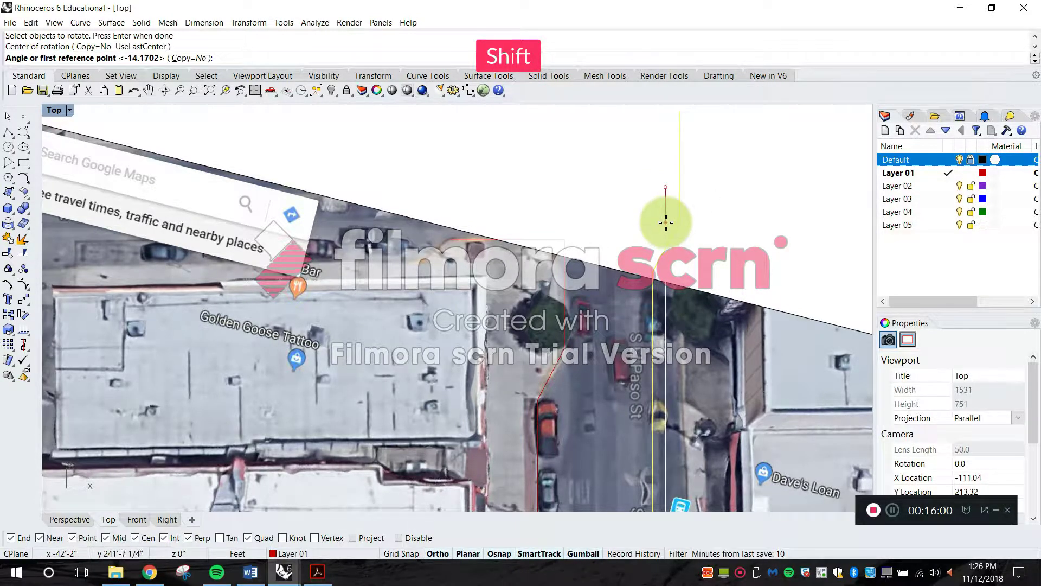
pyautogui.keyDown('shift'); pyautogui.click(666, 220); pyautogui.keyUp('shift')
pyautogui.keyDown('shift'); pyautogui.click(563, 176); pyautogui.keyUp('shift')
# - Mirror the rotated curb lines across a horizontal axis just above them, keeping the originals
pyautogui.write('Mirror')
pyautogui.press('Return')
pyautogui.moveTo(679, 228); pyautogui.dragTo(562, 157)
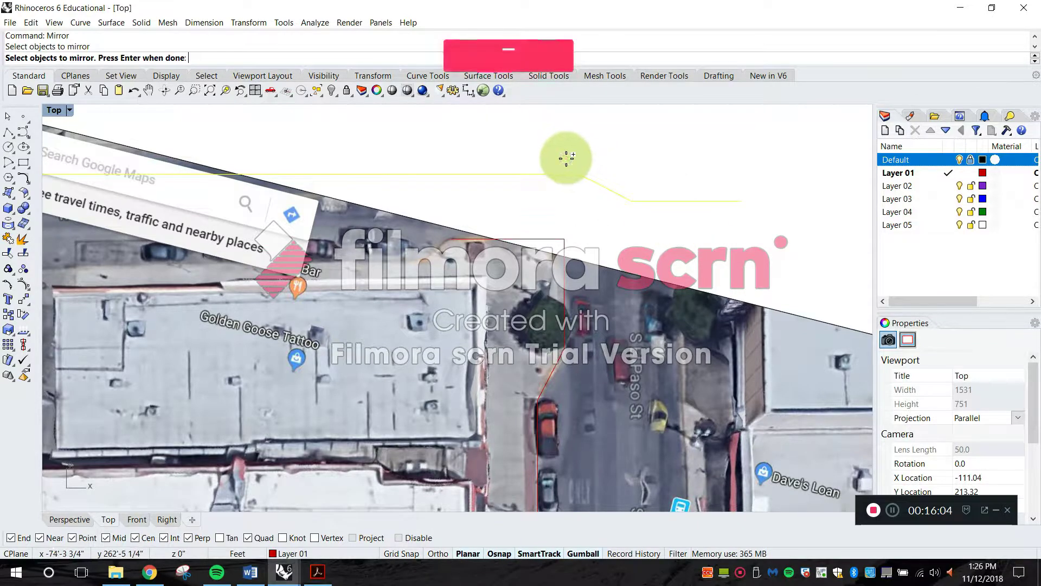
pyautogui.press('Return')
pyautogui.click(558, 158)
pyautogui.keyDown('shift'); pyautogui.click(706, 149); pyautogui.keyUp('shift')
pyautogui.write('Move')
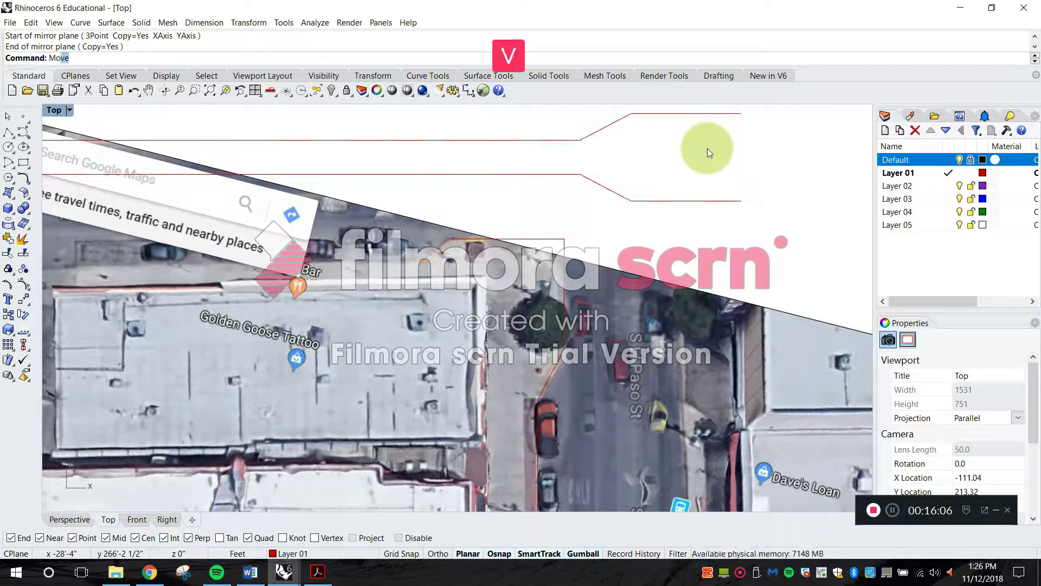
pyautogui.press('Return')
pyautogui.moveTo(704, 147); pyautogui.dragTo(584, 129)
pyautogui.press('Return')
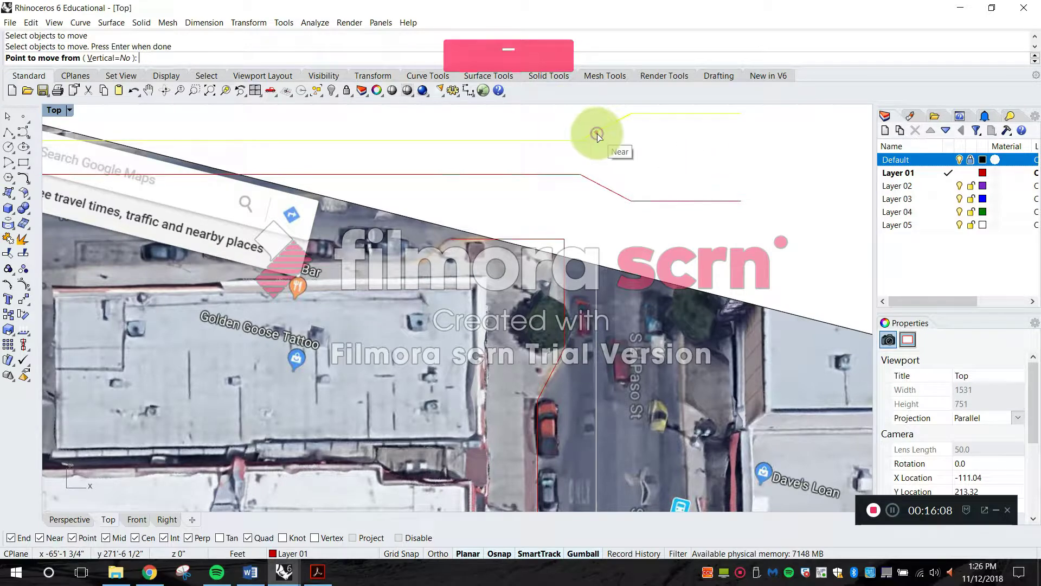
pyautogui.click(594, 130)
pyautogui.scroll(2, 419, 255)
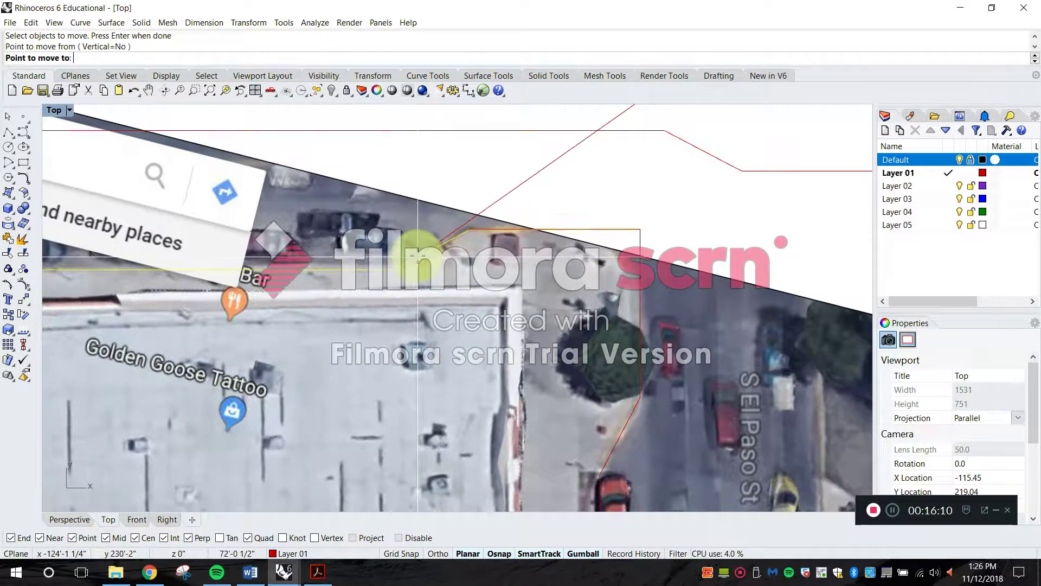
pyautogui.scroll(-2, 444, 204)
pyautogui.press('Escape')
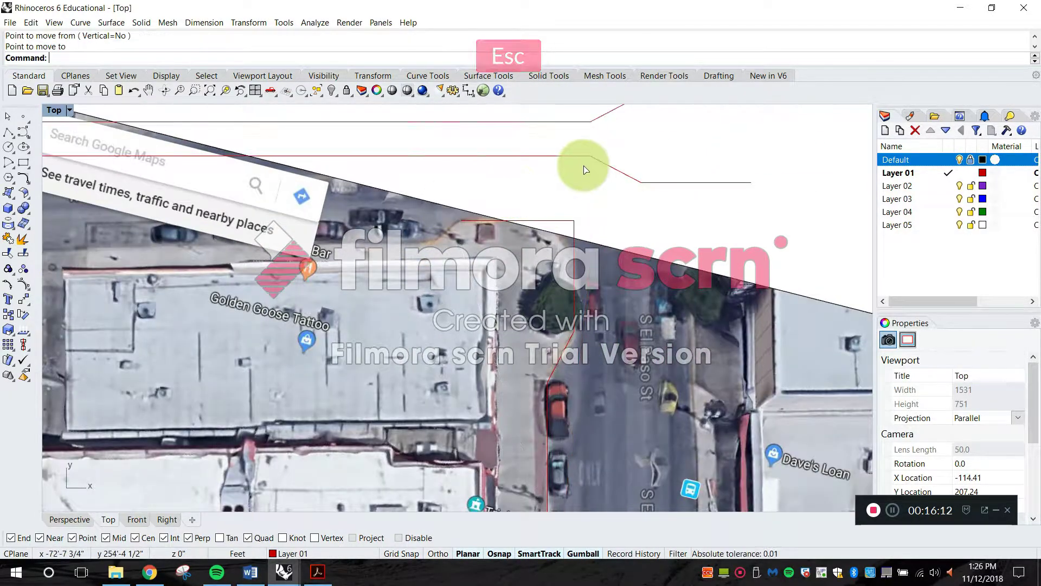
# - Move the mirrored curb lines onto the upper street's curb, joining their diagonal to the left end of the corner's horizontal line
pyautogui.write('Move')
pyautogui.press('space')
pyautogui.moveTo(629, 140); pyautogui.dragTo(639, 167, button='right')
pyautogui.moveTo(623, 161); pyautogui.dragTo(577, 142)
pyautogui.press('space')
pyautogui.click(639, 131)
pyautogui.scroll(3, 488, 250)
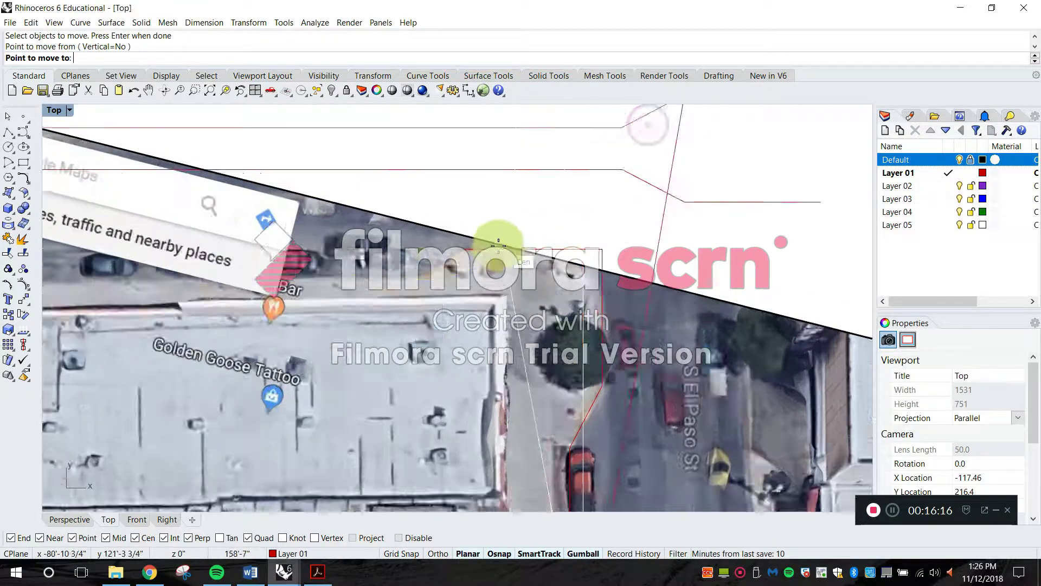
pyautogui.press('Escape')
# - Place the mirrored curb lines being moved so their diagonal meets the left end of the street corner's horizontal line
pyautogui.scroll(-4, 456, 288)
pyautogui.moveTo(388, 302); pyautogui.dragTo(538, 234, button='right')
pyautogui.scroll(6, 598, 223)
pyautogui.moveTo(597, 223); pyautogui.dragTo(563, 175, button='right')
pyautogui.scroll(-6, 573, 154)
pyautogui.moveTo(698, 264); pyautogui.dragTo(683, 269, button='right')
pyautogui.scroll(3, 691, 347)
pyautogui.moveTo(690, 347); pyautogui.dragTo(678, 432, button='right')
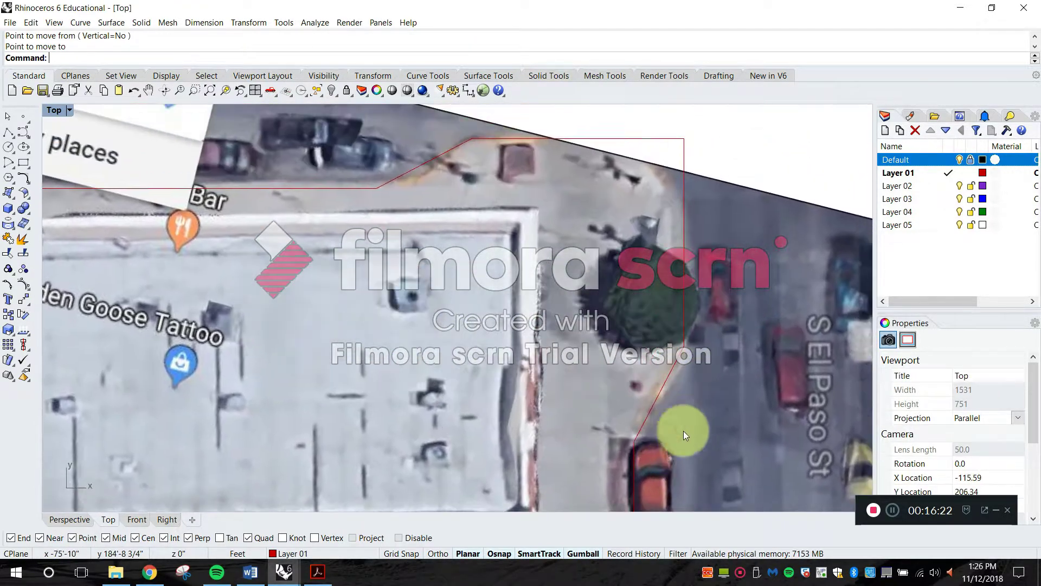
pyautogui.press('Escape')
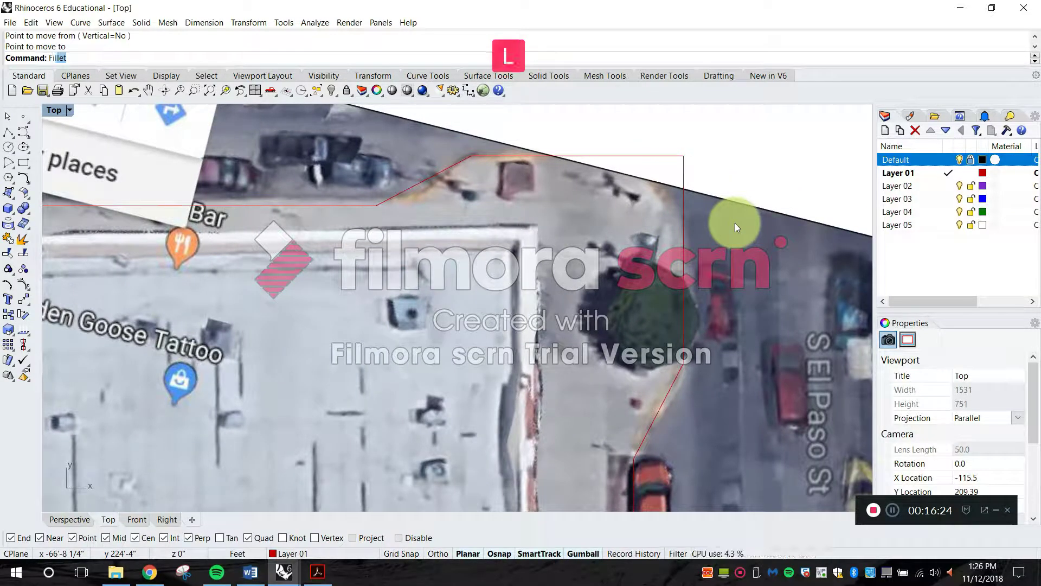
# - Try a 5' radius fillet on the outer street corner and undo it
pyautogui.write('Fil')
pyautogui.press('Return')
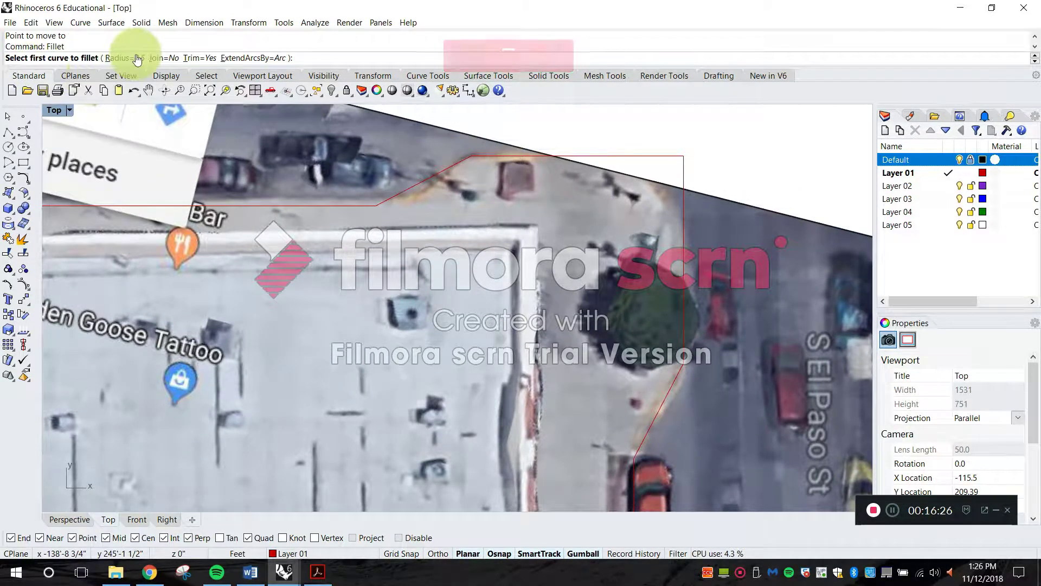
pyautogui.click(137, 58)
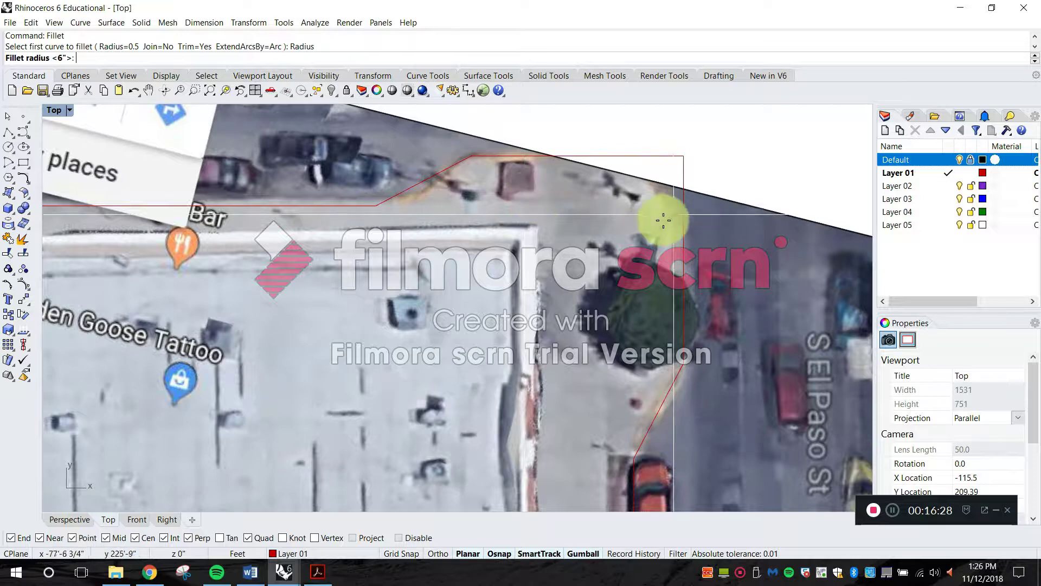
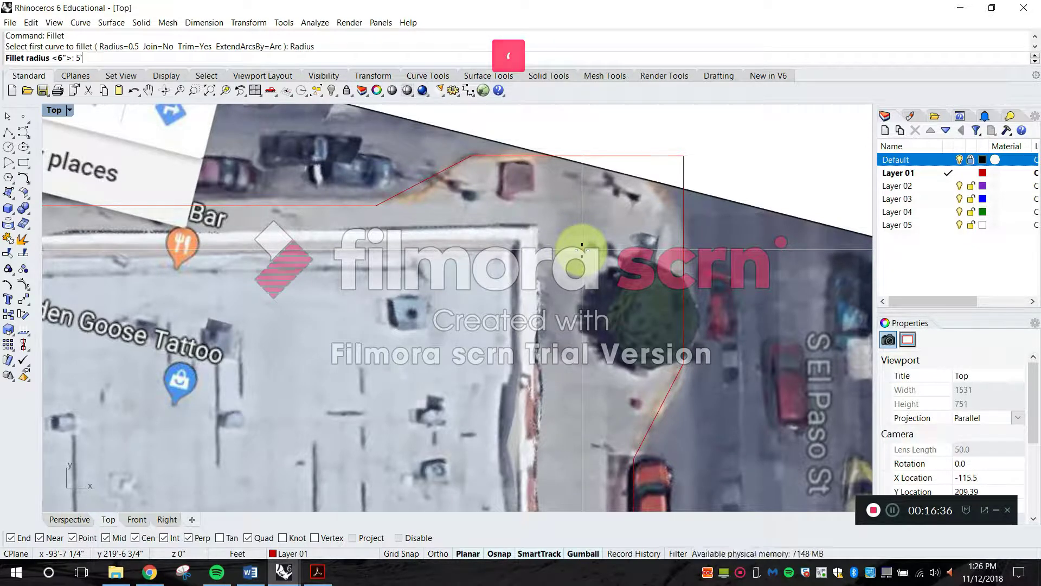
pyautogui.press('Return')
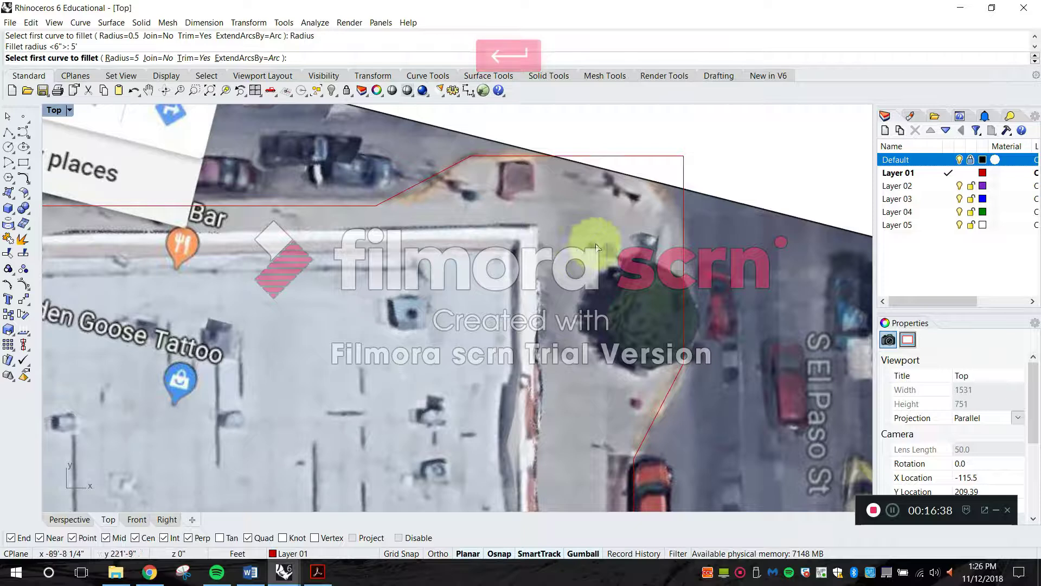
pyautogui.click(643, 156)
pyautogui.click(682, 175)
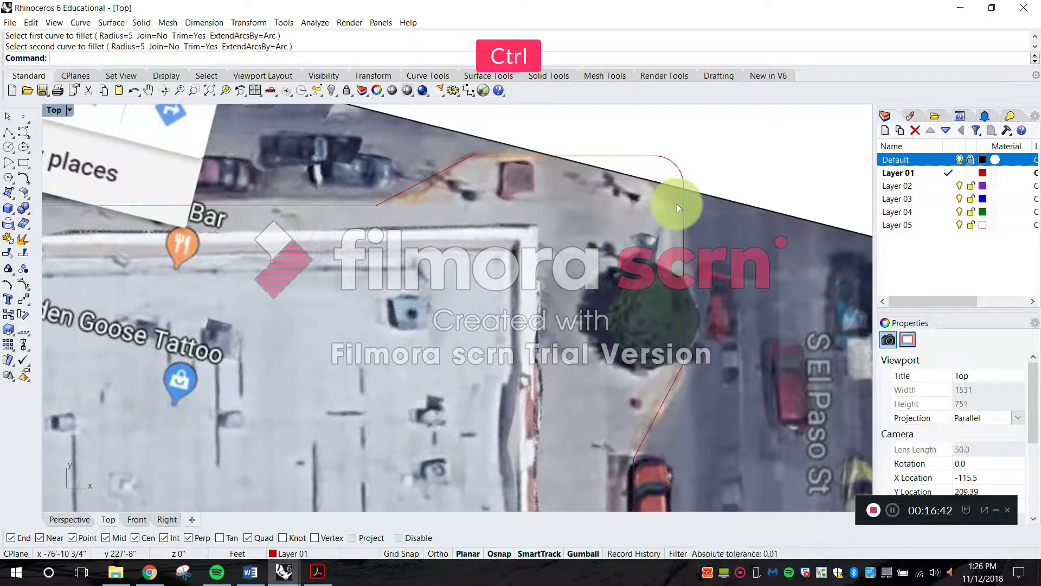
pyautogui.hotkey('ctrl', 'z')
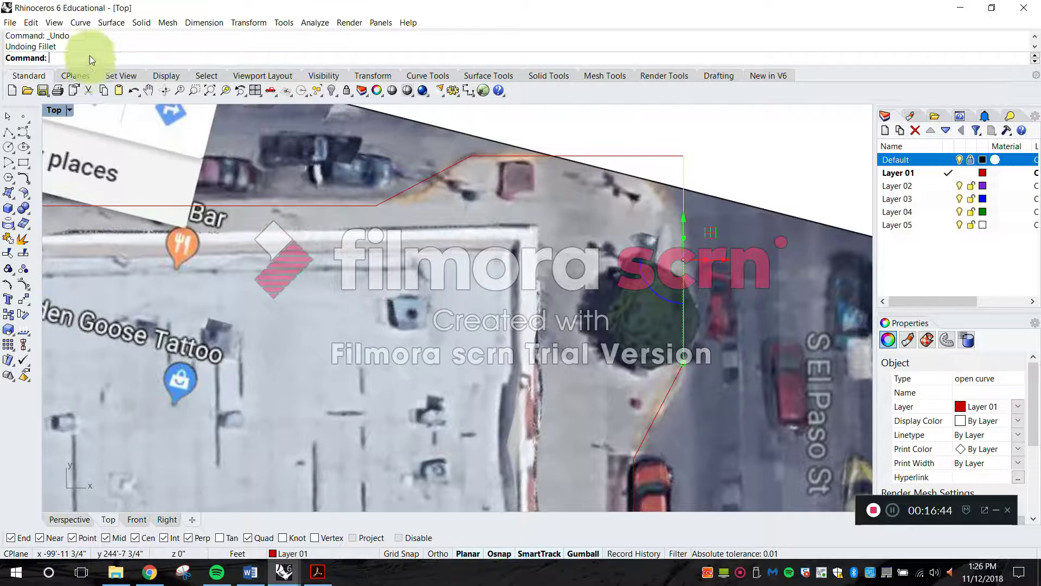
pyautogui.write("15'")
pyautogui.press('Return')
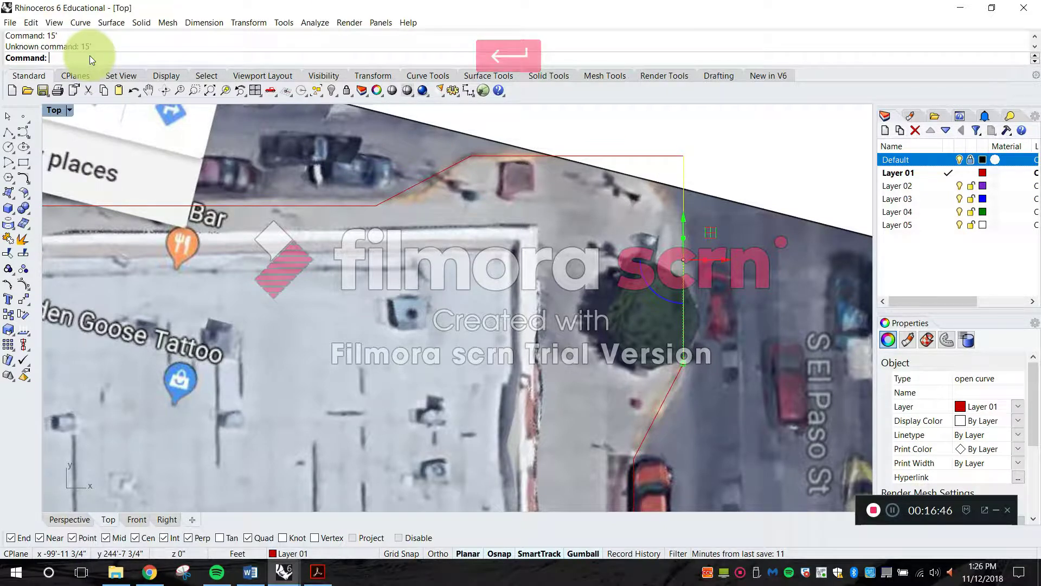
# - Fillet the outer street corner between the horizontal and vertical curb lines with a 15' radius
pyautogui.write('fillet')
pyautogui.press('space')
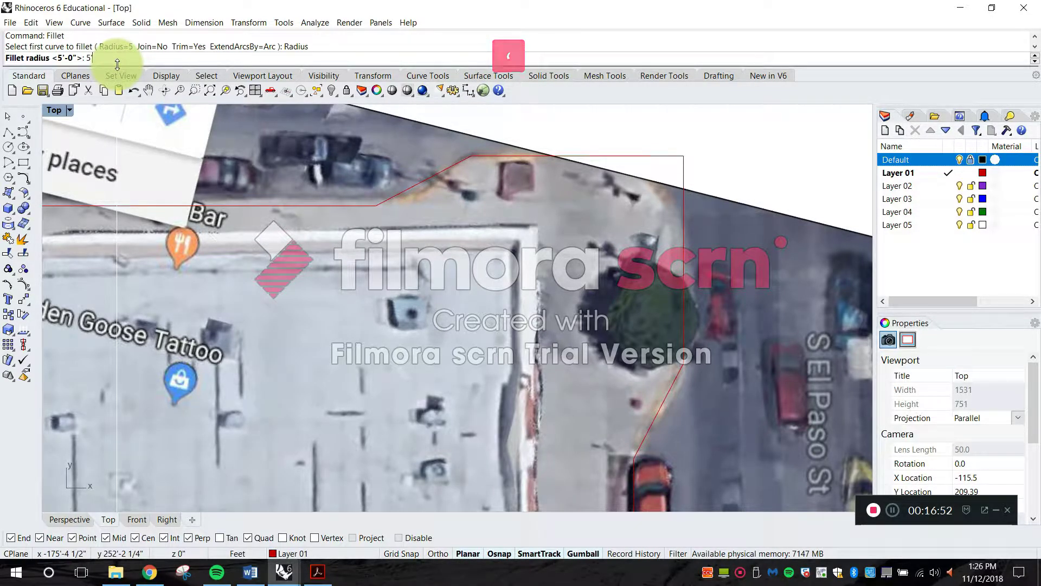
pyautogui.write("'")
pyautogui.press('Return')
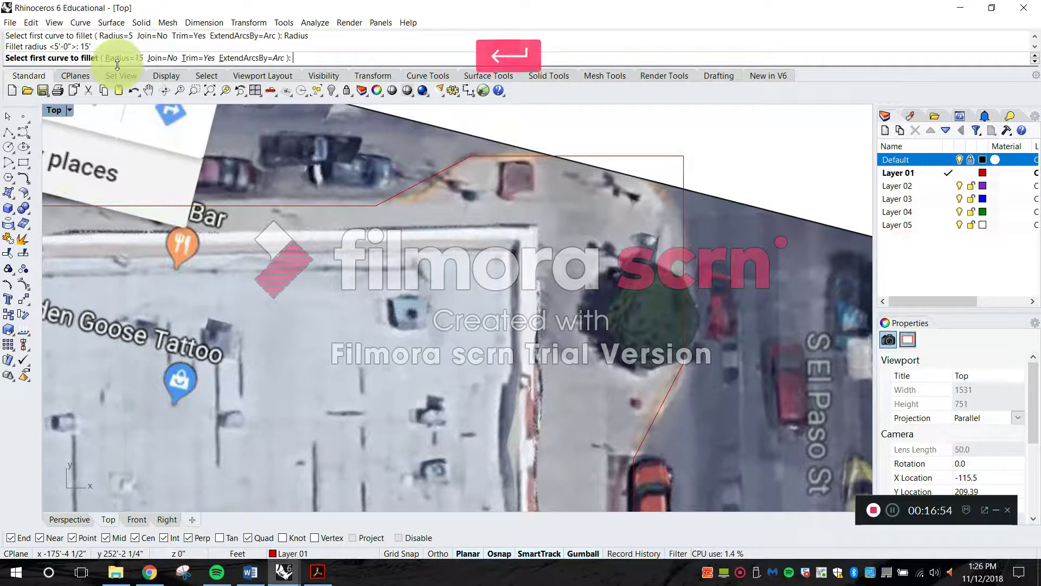
pyautogui.click(689, 170)
pyautogui.moveTo(681, 313); pyautogui.dragTo(668, 245, button='right')
# - Round both ends of the diagonal curb line along S El Paso St with the same 15' fillet radius
pyautogui.rightClick(667, 309)
pyautogui.click(670, 282)
pyautogui.click(658, 319)
pyautogui.moveTo(629, 377); pyautogui.dragTo(635, 306, button='right')
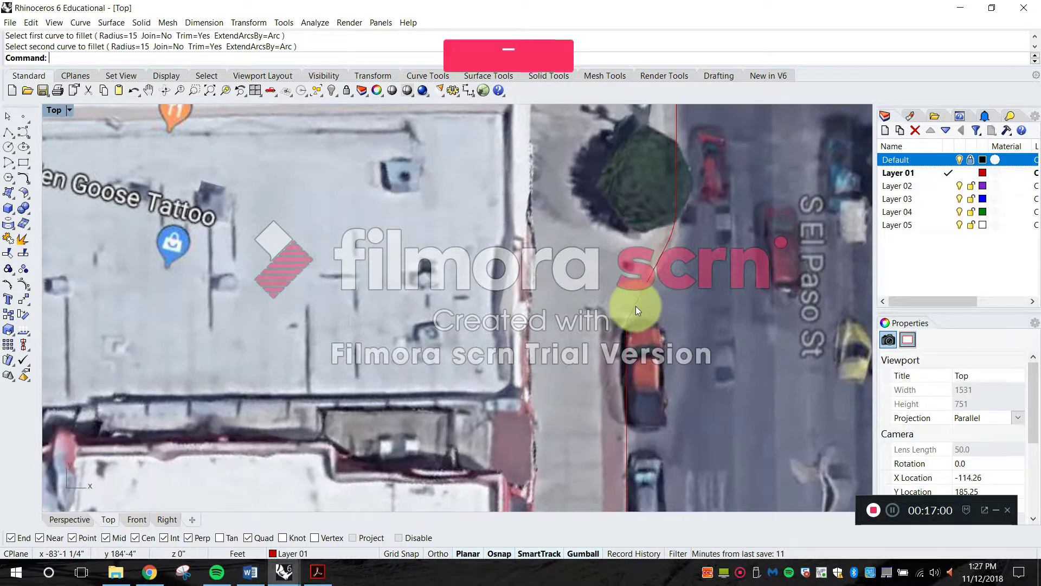
pyautogui.scroll(-2, 631, 379)
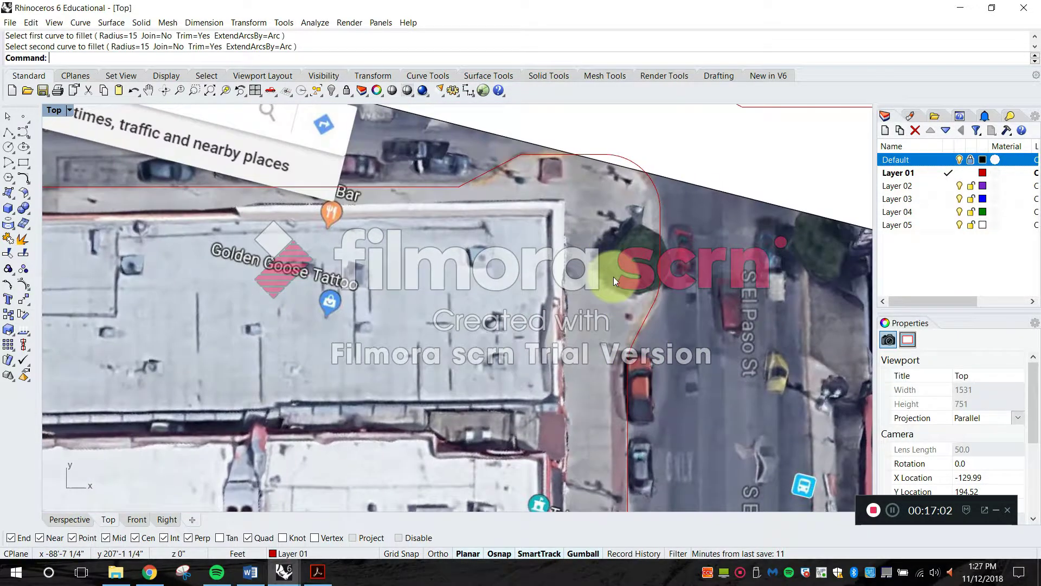
# - Fillet both ends of the upper street's diagonal curb line with the 15' radius
pyautogui.scroll(4, 567, 202)
pyautogui.press('space')
pyautogui.click(503, 191)
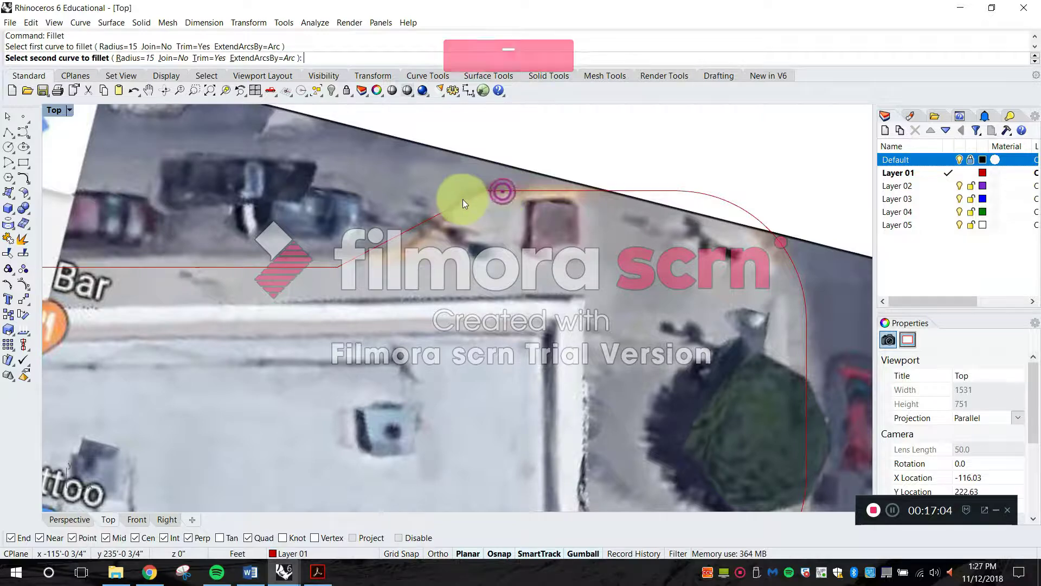
pyautogui.click(324, 267)
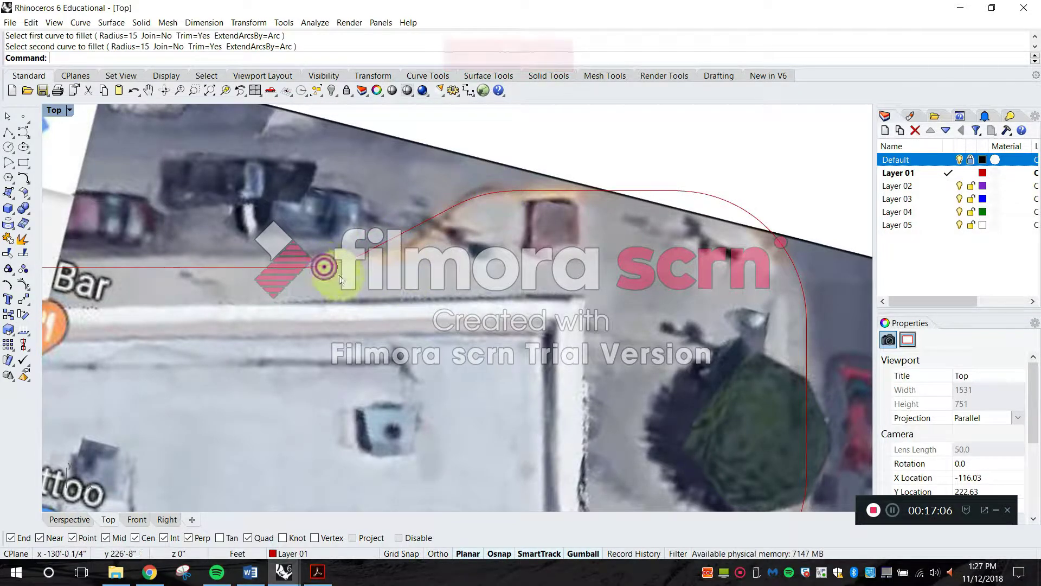
pyautogui.scroll(-6, 341, 280)
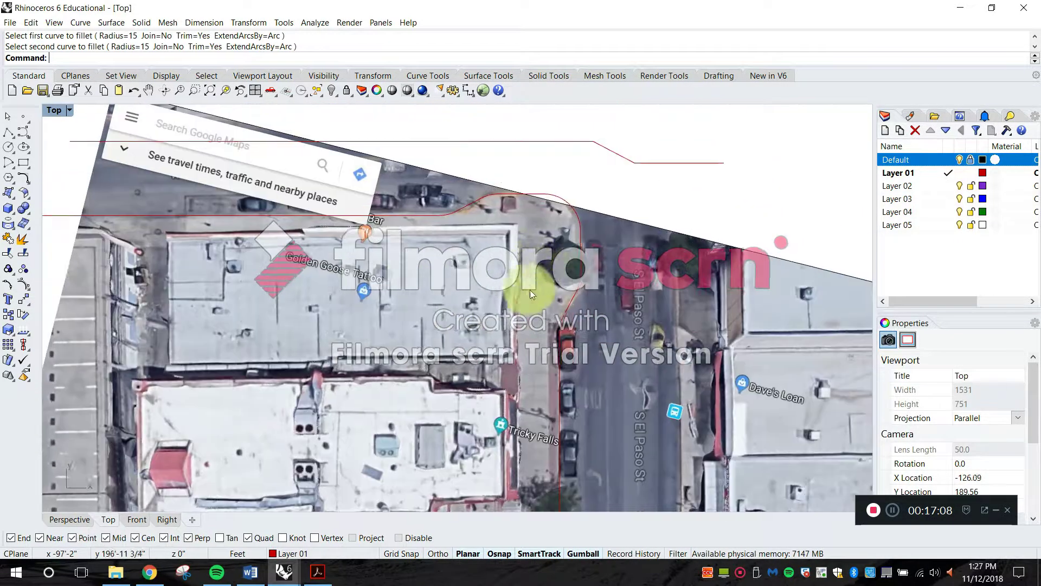
pyautogui.scroll(6, 545, 238)
pyautogui.scroll(-6, 539, 209)
# - Draw a vertical line from the upper curb down past the map's edge and a horizontal line from its lower end to the El Paso curb line
pyautogui.moveTo(556, 436); pyautogui.dragTo(596, 198, button='right')
pyautogui.scroll(-4, 597, 271)
pyautogui.moveTo(597, 278); pyautogui.dragTo(577, 342, button='right')
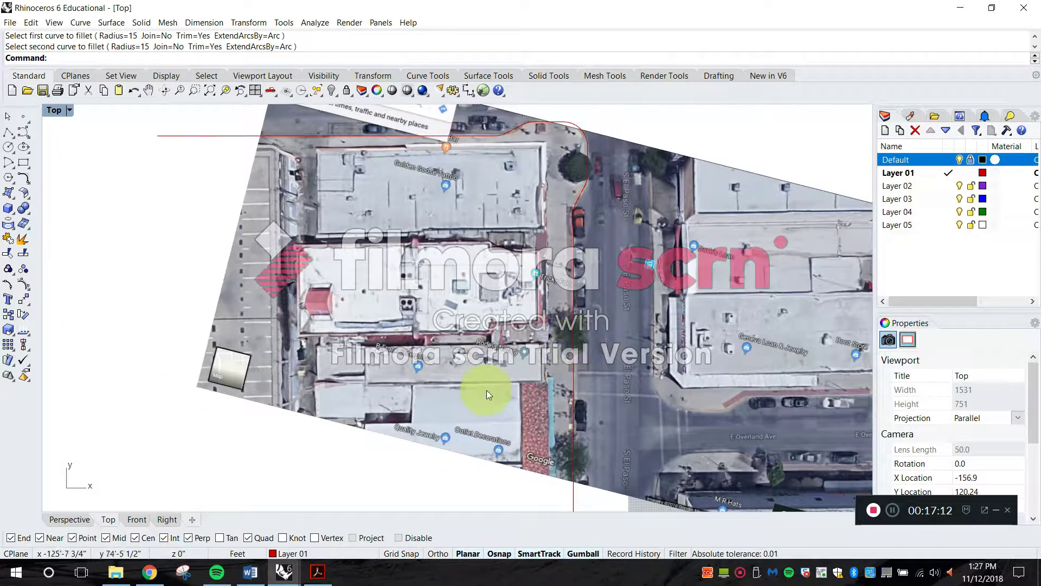
pyautogui.moveTo(449, 379); pyautogui.dragTo(454, 369, button='right')
pyautogui.press('Escape')
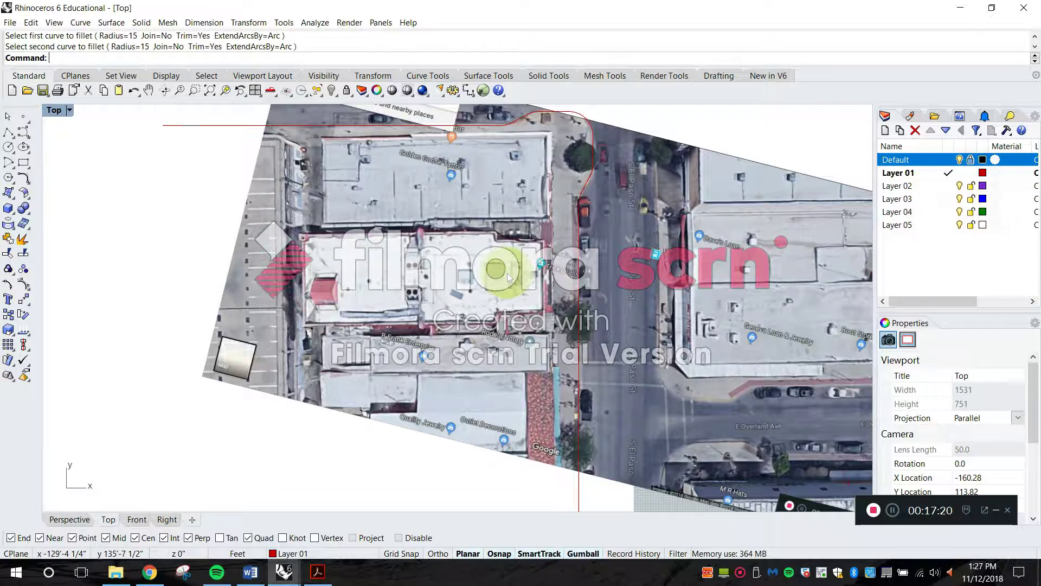
pyautogui.press('Return')
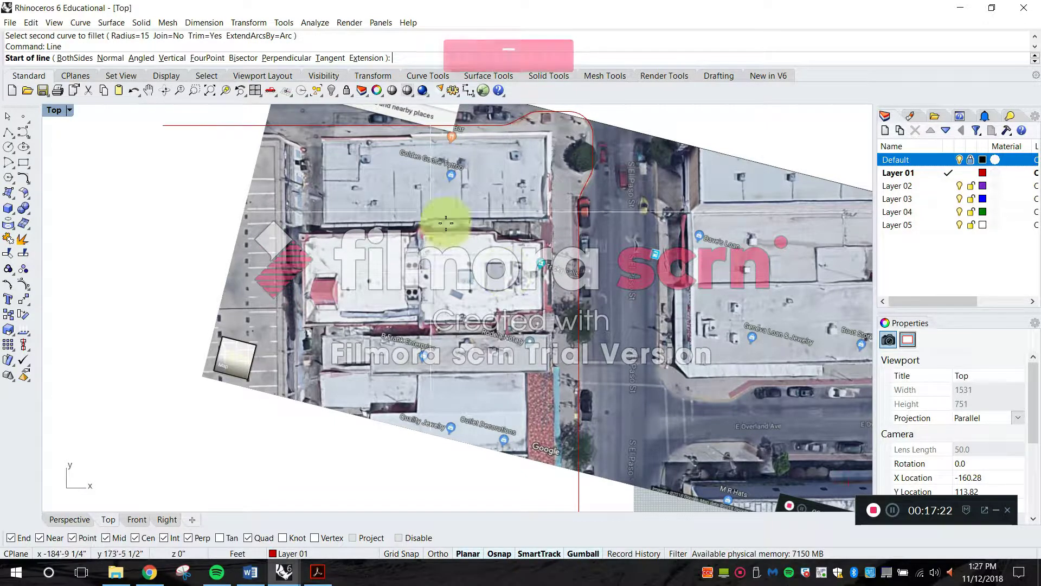
pyautogui.click(337, 127)
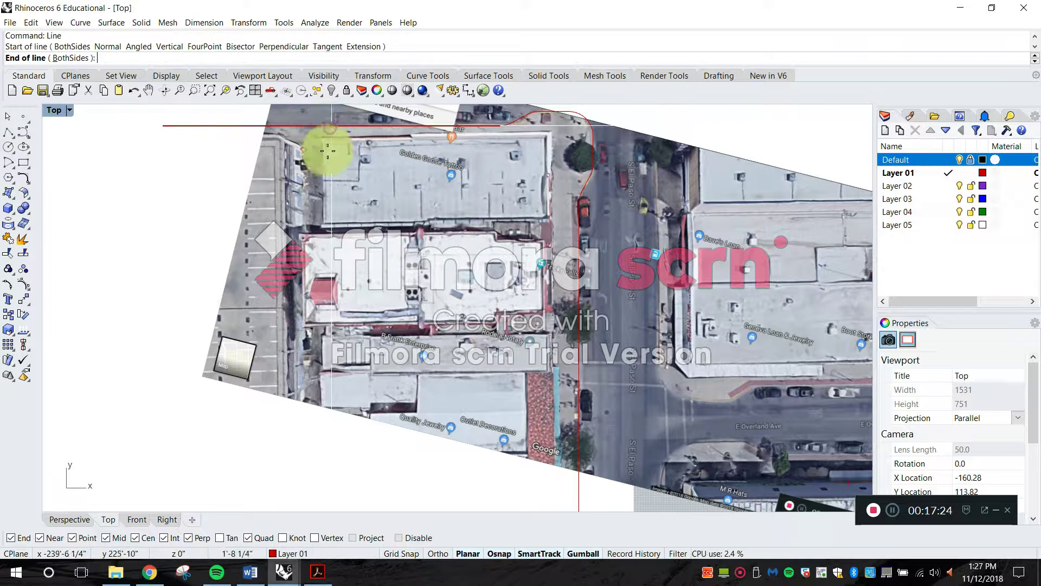
pyautogui.click(289, 481)
pyautogui.press('Return')
pyautogui.click(331, 479)
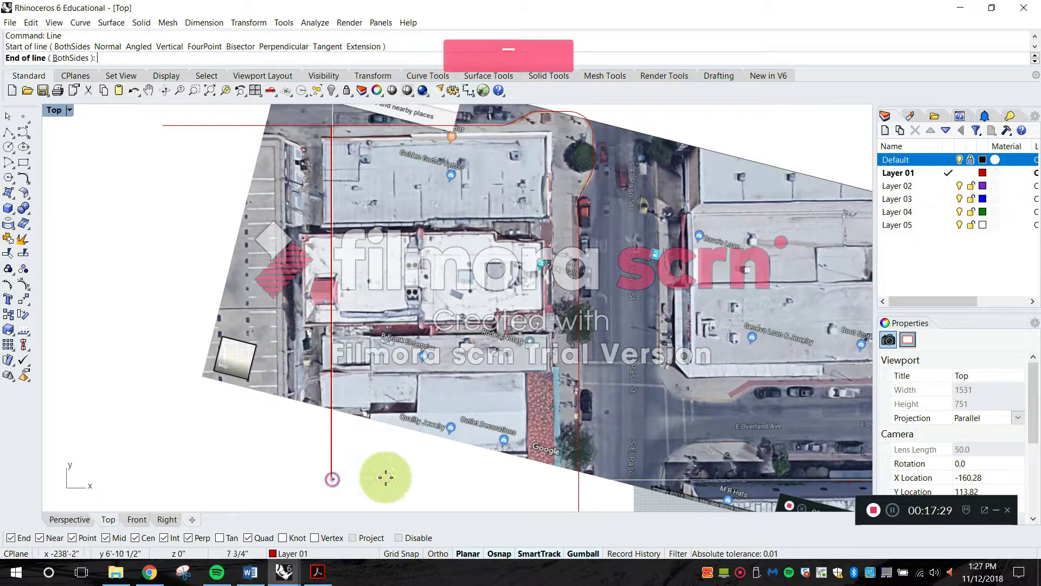
pyautogui.click(578, 482)
pyautogui.press('Escape')
# - Trim the El Paso curb line below the new horizontal line and the upper curb line beyond the new vertical line
pyautogui.write('Trim')
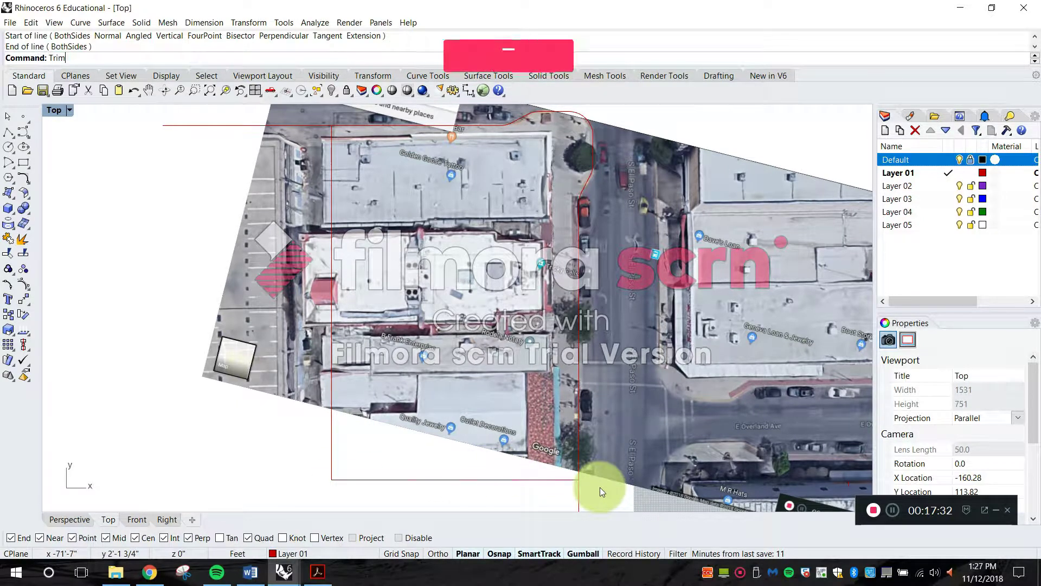
pyautogui.press('Return')
pyautogui.click(573, 479)
pyautogui.press('Return')
pyautogui.click(577, 487)
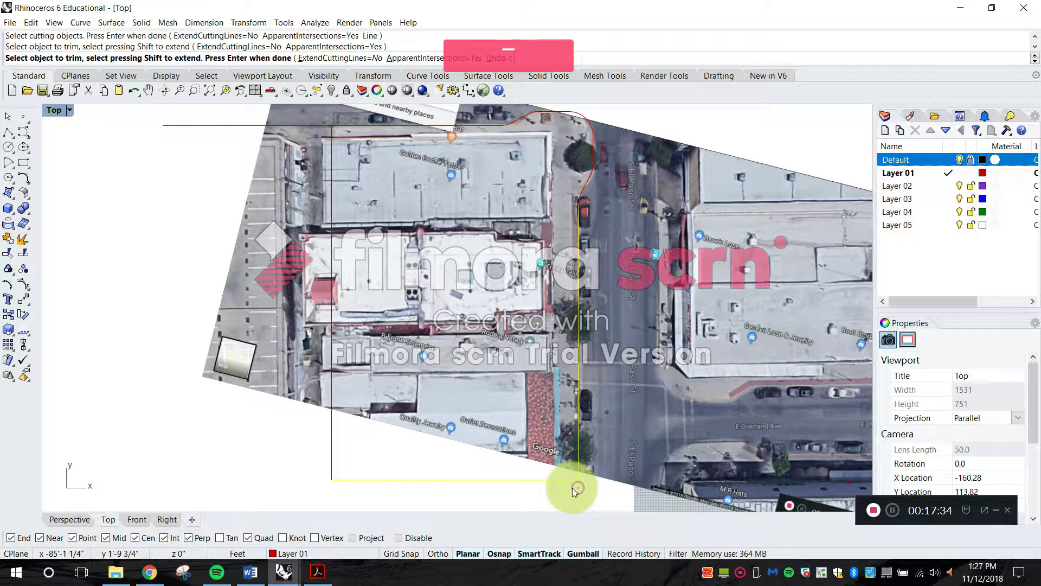
pyautogui.scroll(3, 325, 100)
pyautogui.press('Return')
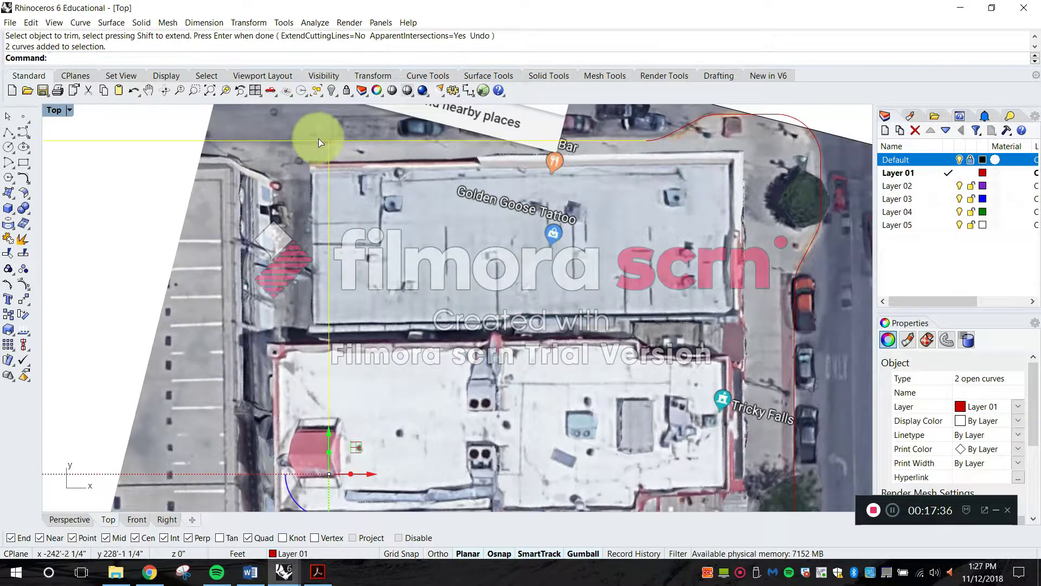
pyautogui.rightClick(319, 138)
pyautogui.click(319, 139)
pyautogui.scroll(-6, 397, 212)
pyautogui.press('Escape')
# - Join all the curb lines, fillet arcs and closing lines around the block into one closed curve
pyautogui.write('join')
pyautogui.press('Return')
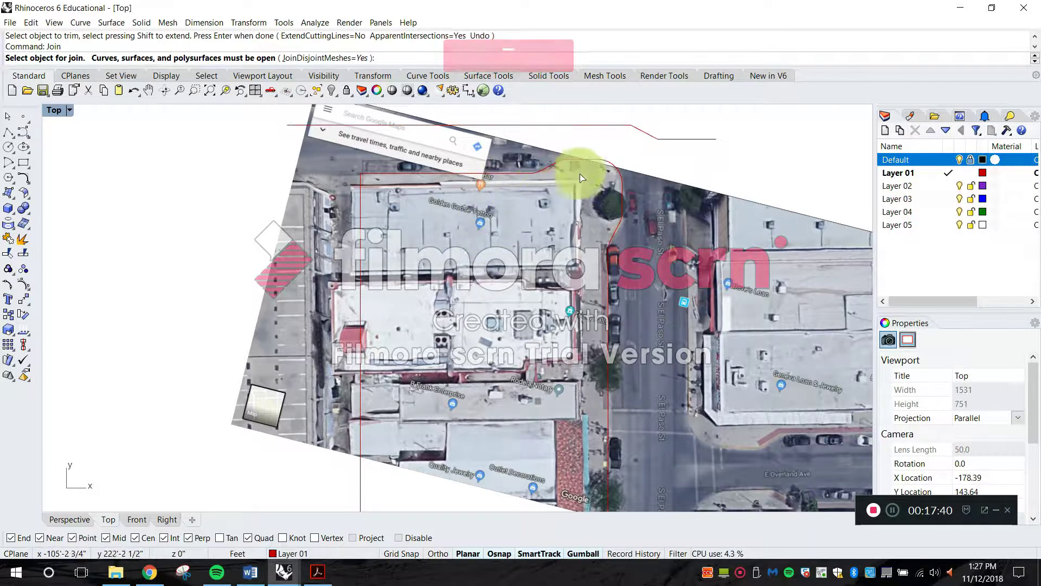
pyautogui.click(608, 162)
pyautogui.click(607, 162)
pyautogui.click(613, 237)
pyautogui.click(590, 333)
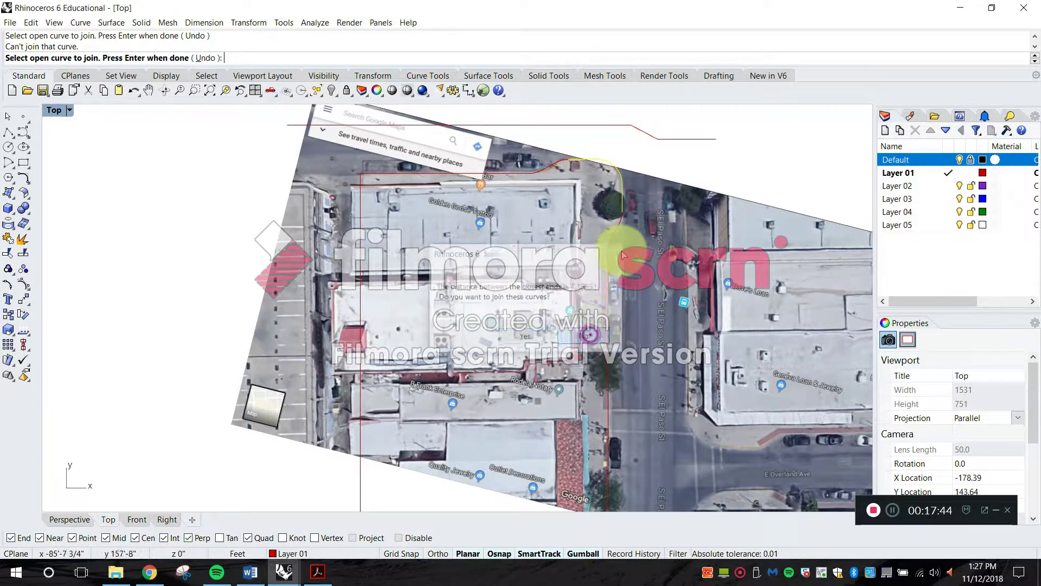
pyautogui.scroll(4, 622, 228)
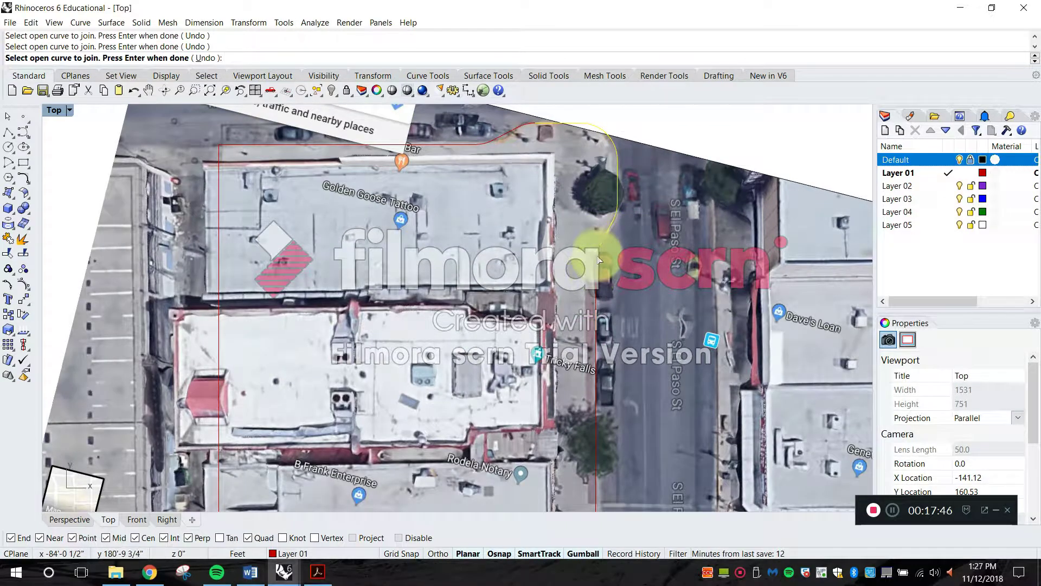
pyautogui.scroll(-3, 599, 271)
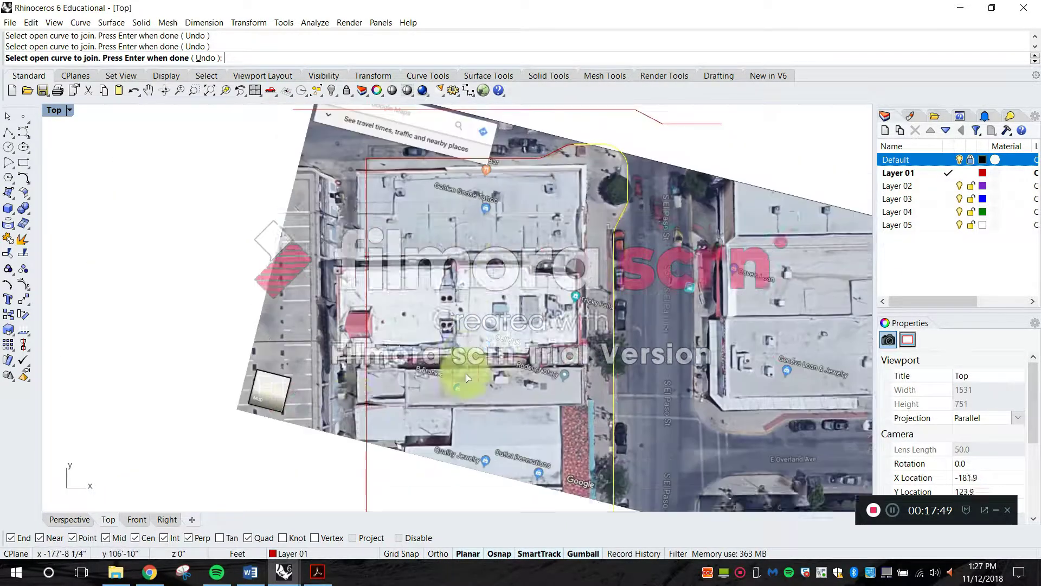
pyautogui.moveTo(466, 373); pyautogui.dragTo(455, 396, button='right')
pyautogui.click(357, 495)
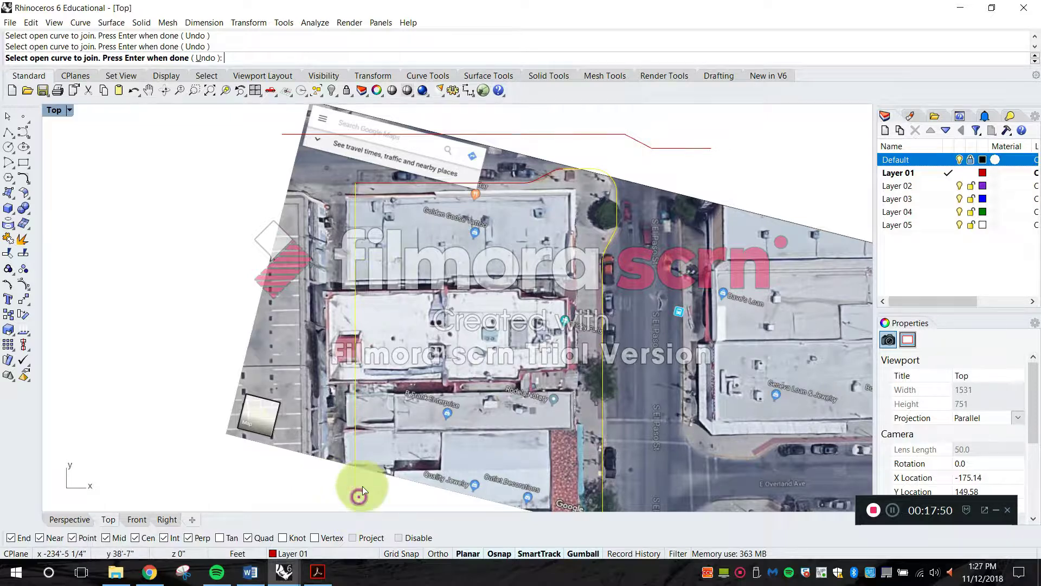
pyautogui.scroll(2, 371, 181)
pyautogui.scroll(3, 581, 173)
pyautogui.click(541, 205)
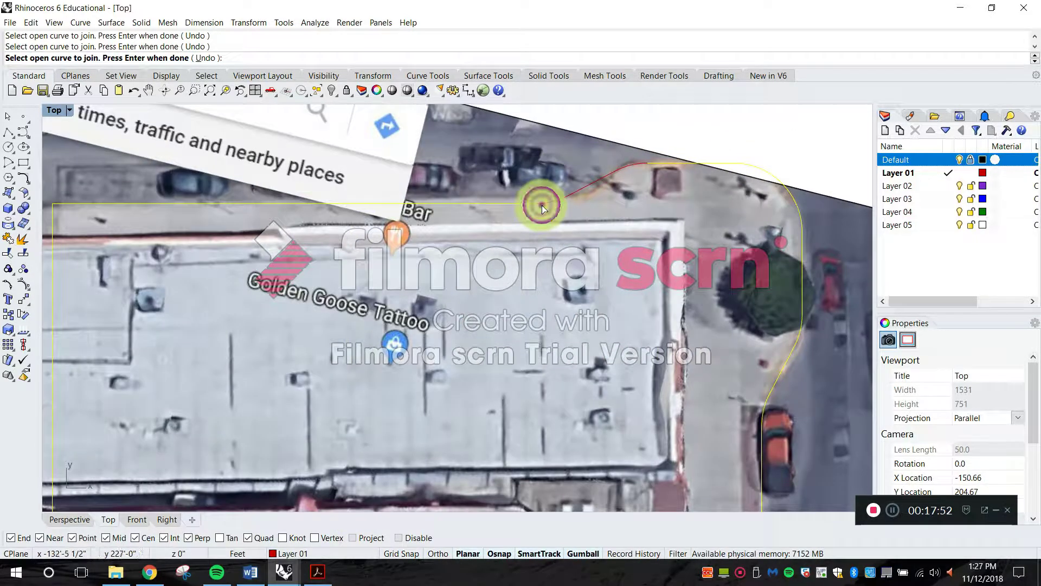
pyautogui.click(623, 165)
pyautogui.scroll(-4, 618, 179)
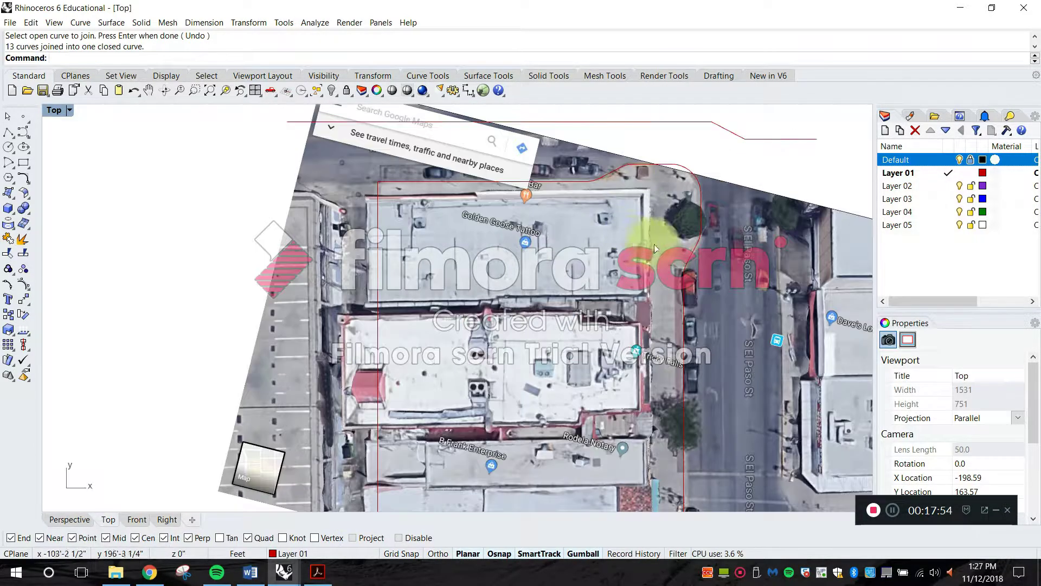
# - Select the joined block outline, zoom to it, and show it in a maximized Perspective view from a low angle
pyautogui.moveTo(603, 312); pyautogui.dragTo(543, 236, button='right')
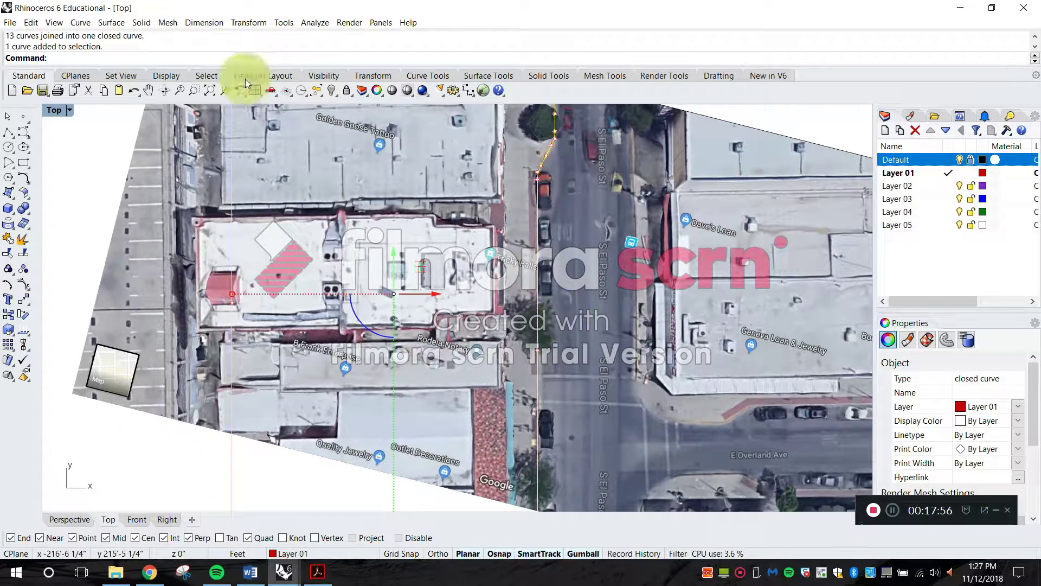
pyautogui.click(223, 92)
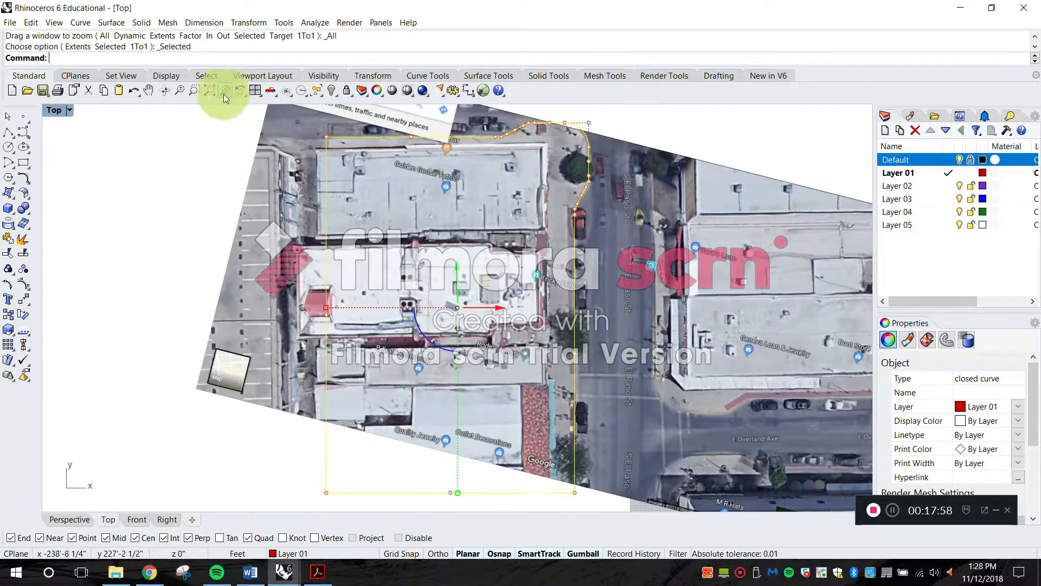
pyautogui.doubleClick(51, 112)
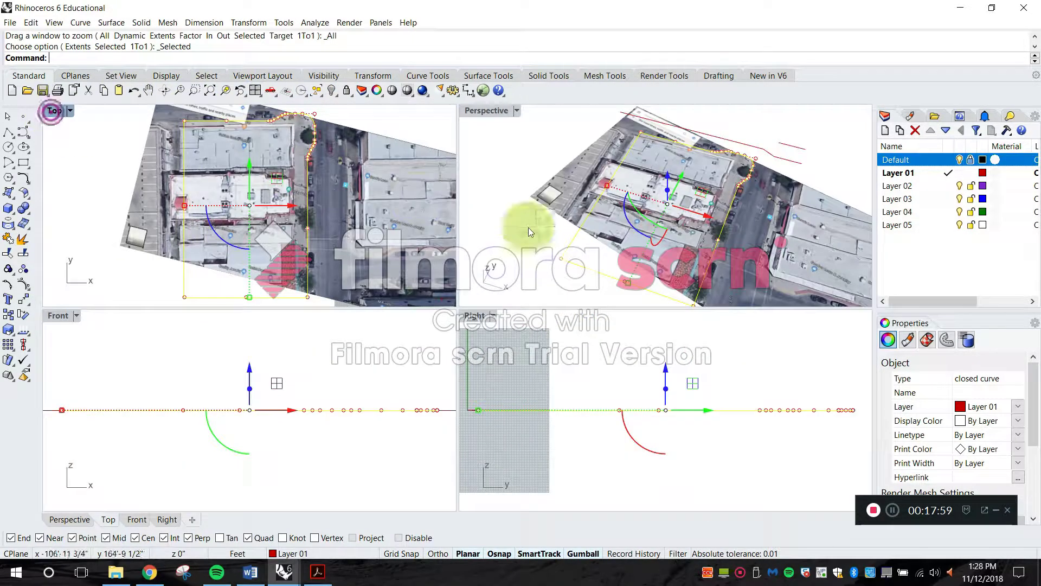
pyautogui.doubleClick(476, 109)
pyautogui.moveTo(575, 378); pyautogui.dragTo(568, 309, button='right')
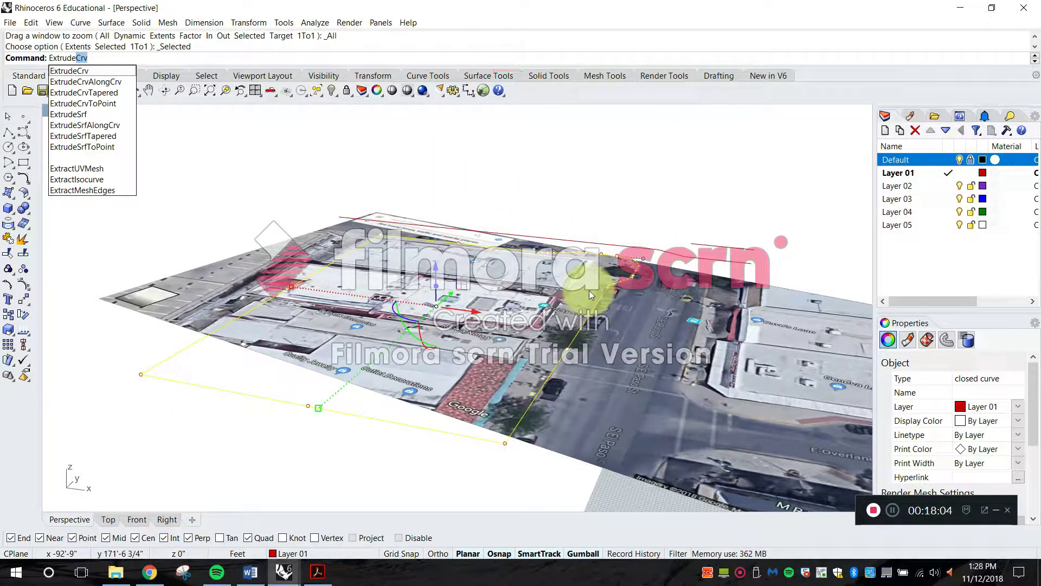
# - Extrude the closed block outline upward 6" as a solid
pyautogui.press('Return')
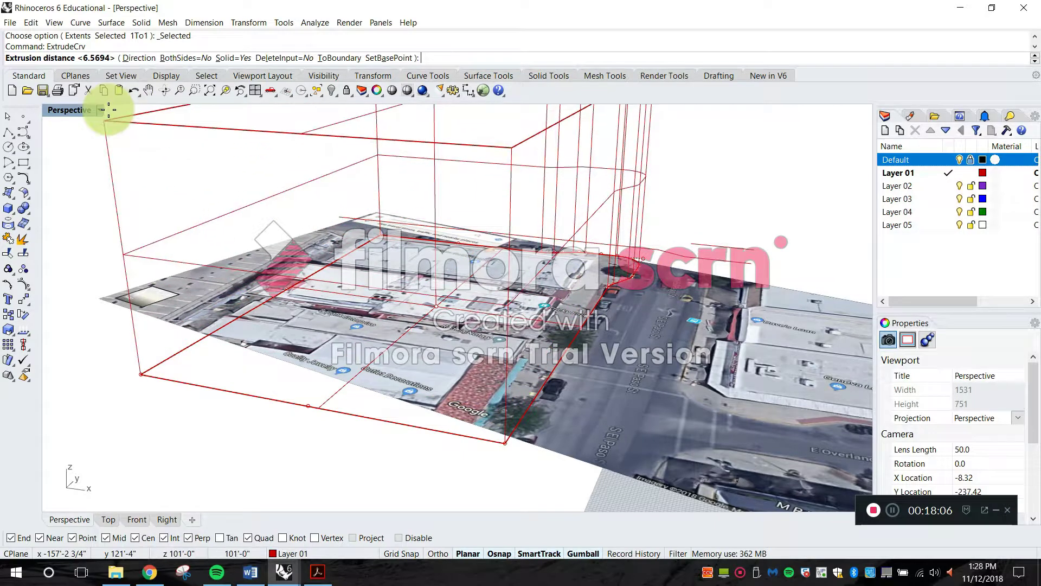
pyautogui.click(99, 109)
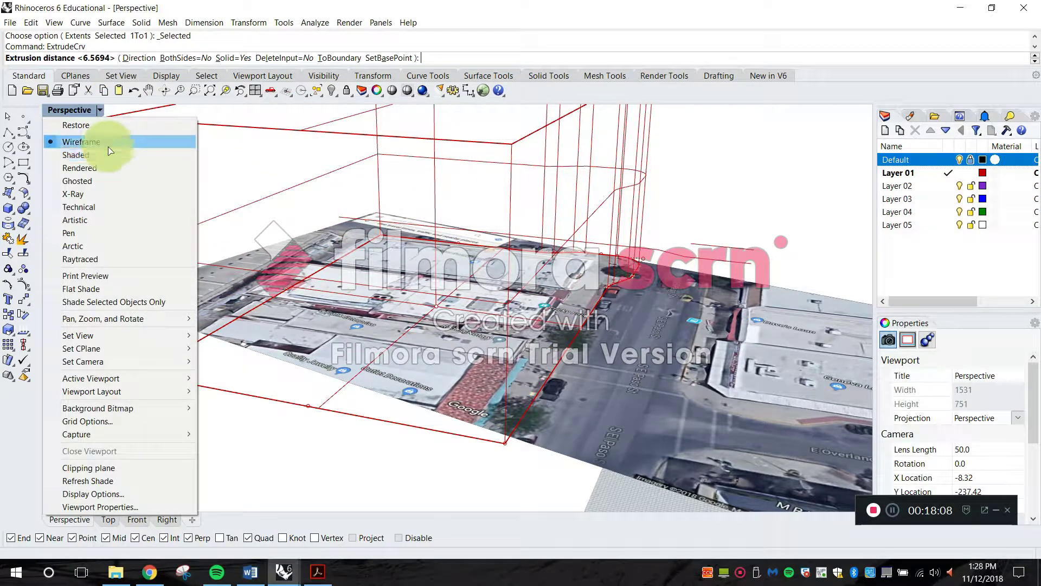
pyautogui.click(102, 145)
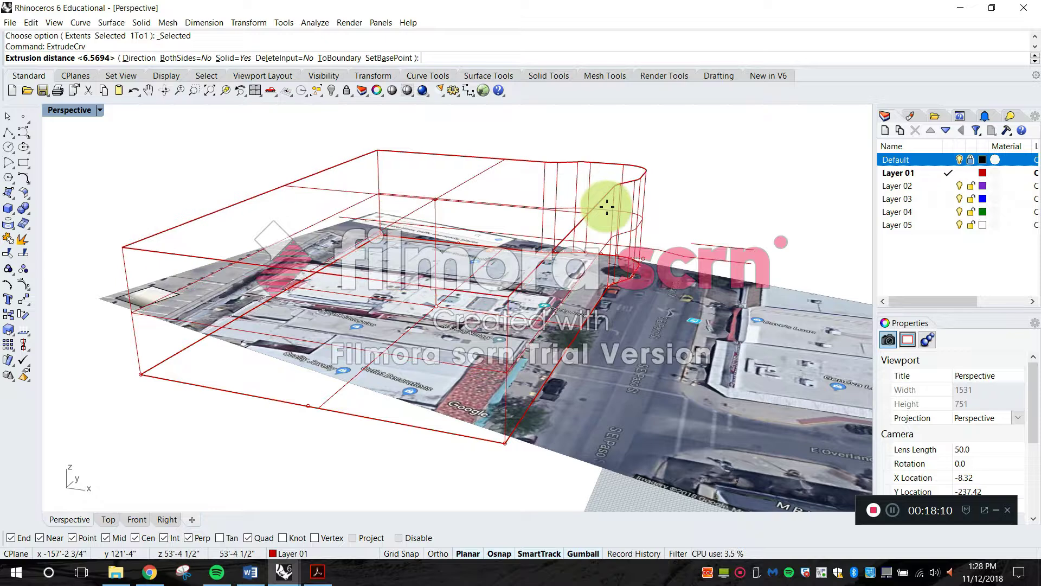
pyautogui.write('6"')
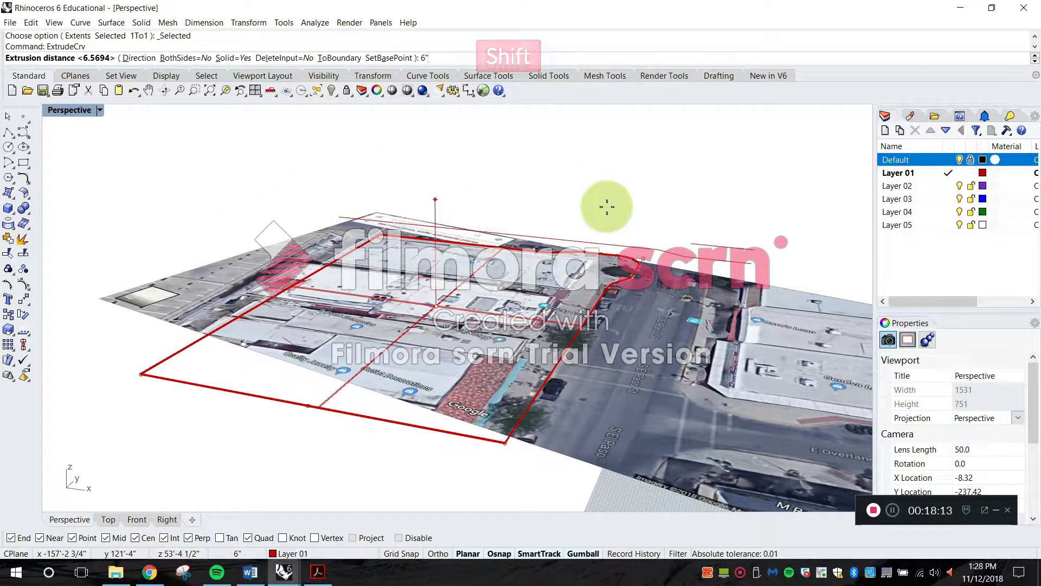
pyautogui.press('Return')
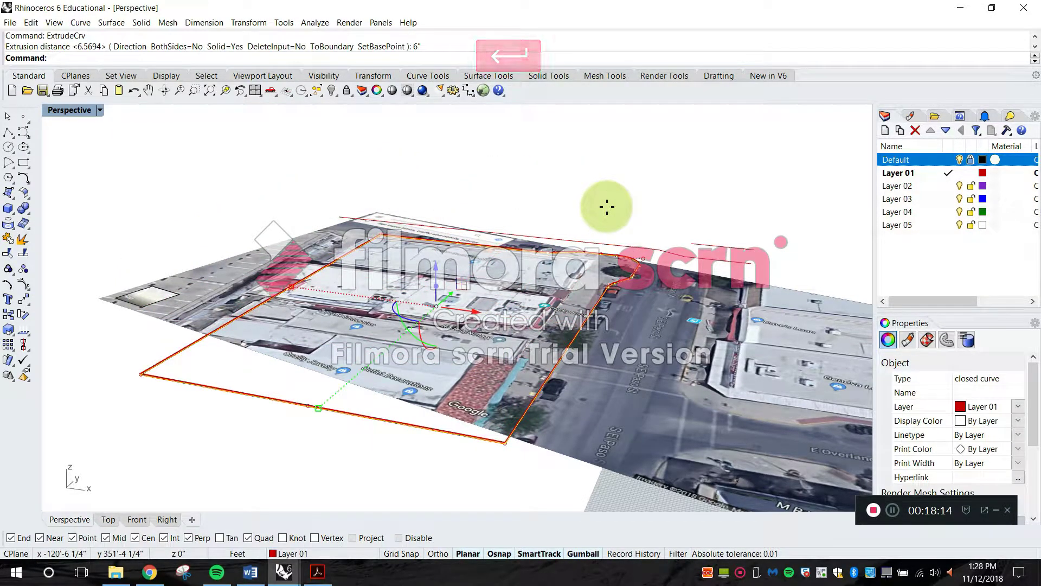
# - Set the Perspective view to Shaded display and view the extruded sidewalk slab from a low angle
pyautogui.click(101, 110)
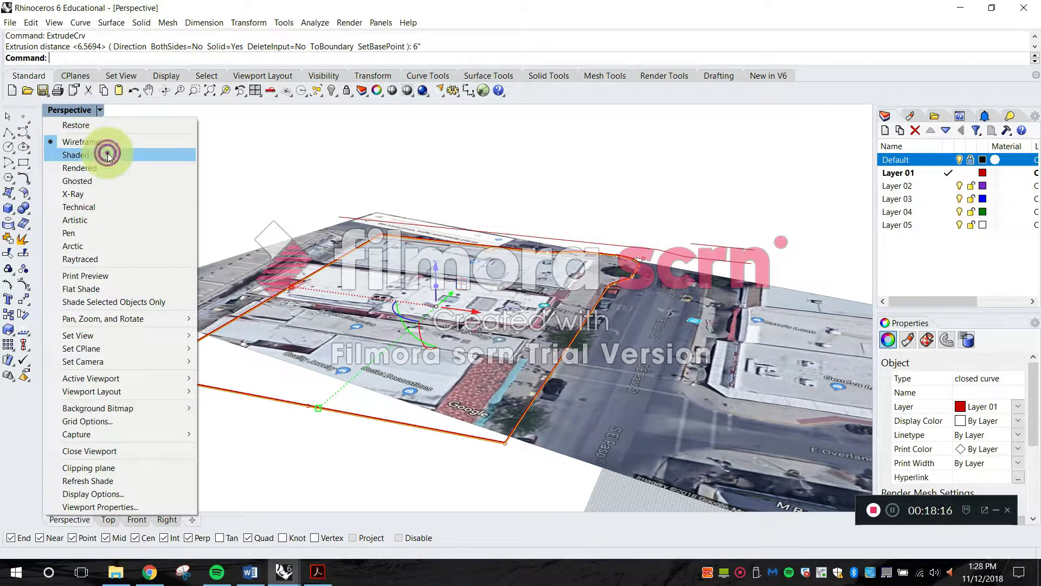
pyautogui.click(104, 151)
pyautogui.press('Escape')
pyautogui.moveTo(466, 362); pyautogui.dragTo(641, 304, button='right')
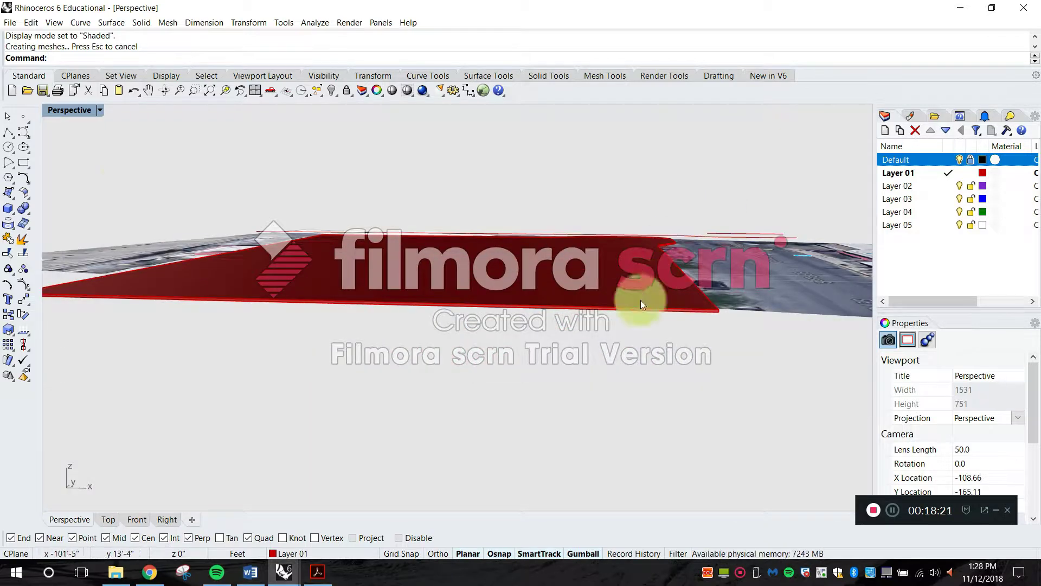
# - Draw a rectangle in the Top view around the block outline, from the street below the map to above the block's far side
pyautogui.doubleClick(84, 111)
pyautogui.scroll(-2, 249, 233)
pyautogui.moveTo(255, 235); pyautogui.dragTo(263, 235, button='right')
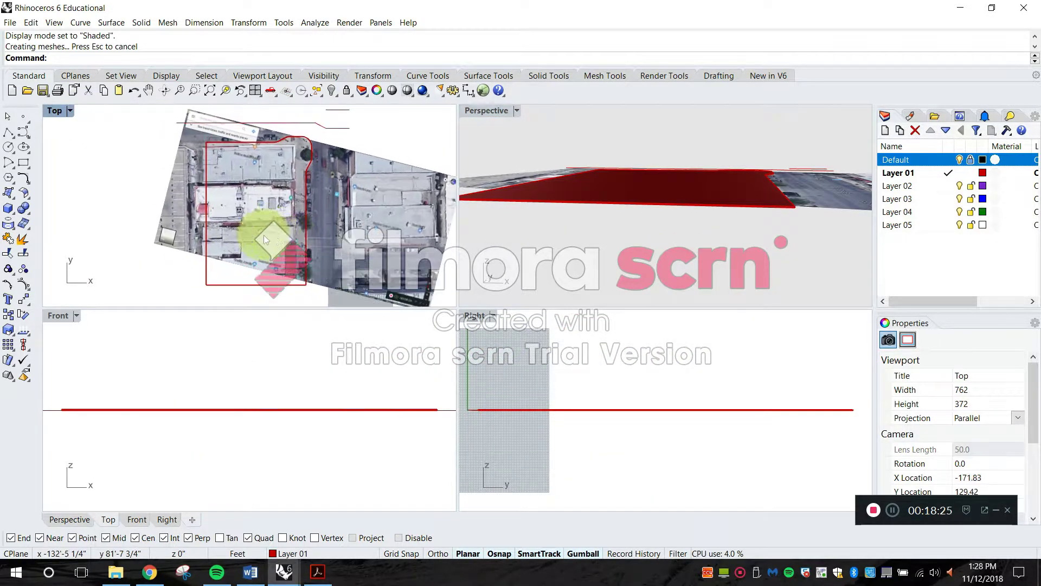
pyautogui.click(23, 165)
pyautogui.scroll(-2, 130, 176)
pyautogui.scroll(4, 313, 277)
pyautogui.scroll(-1, 302, 282)
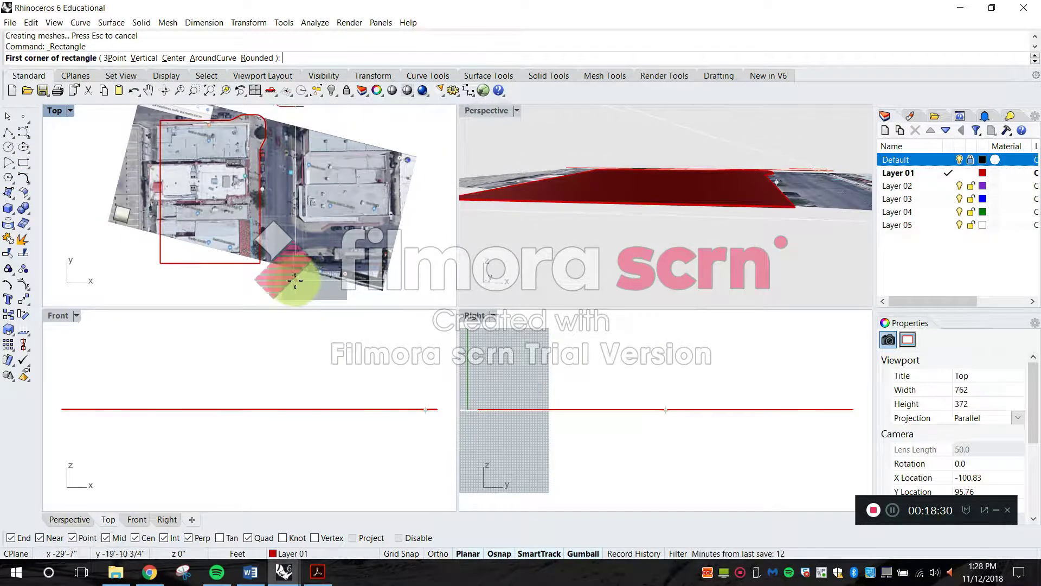
pyautogui.click(292, 278)
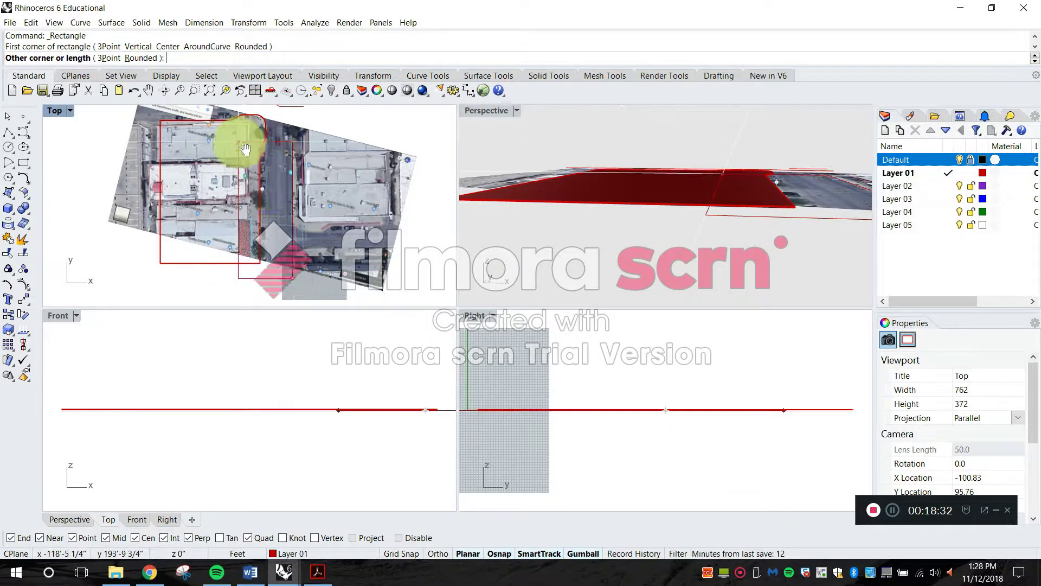
pyautogui.scroll(2, 174, 133)
pyautogui.press('Escape')
pyautogui.scroll(-2, 327, 174)
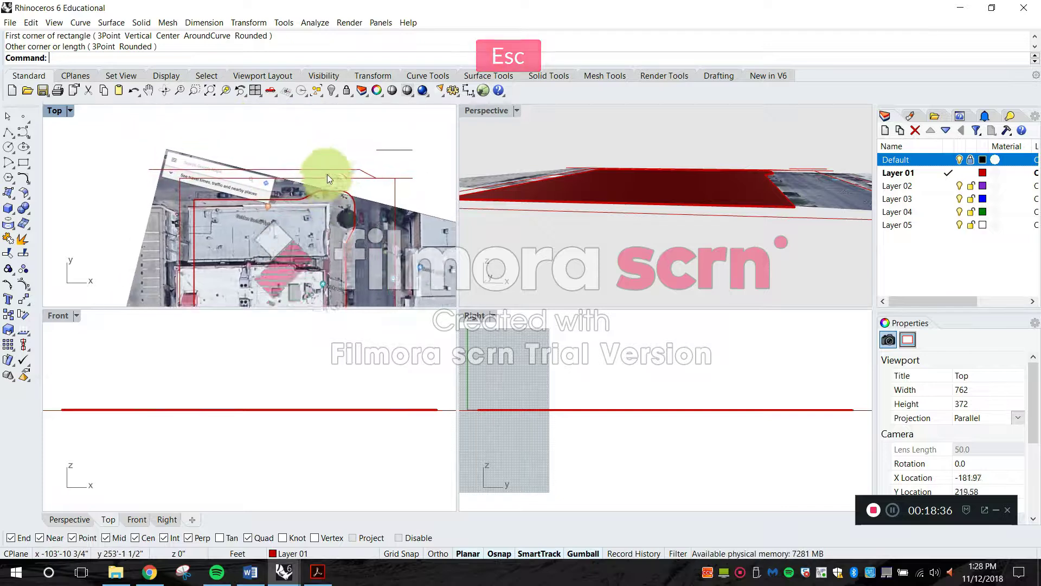
# - Delete the leftover construction lines above the block outline
pyautogui.moveTo(389, 190); pyautogui.dragTo(391, 193)
pyautogui.press('Delete')
pyautogui.moveTo(428, 276); pyautogui.dragTo(424, 193, button='right')
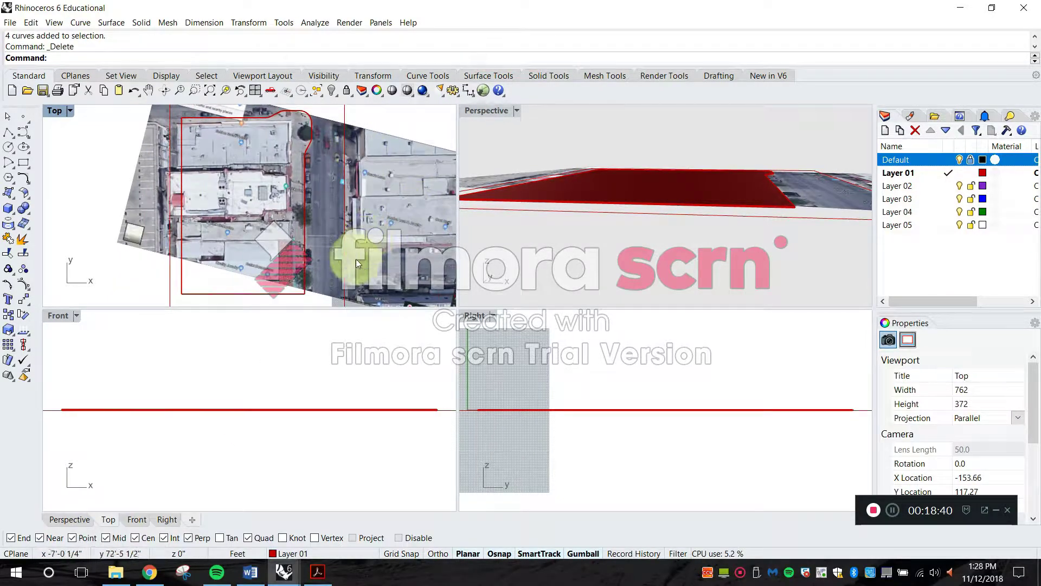
# - Extrude the surrounding rectangle 2' downward as a solid street base
pyautogui.scroll(-4, 353, 232)
pyautogui.moveTo(364, 293); pyautogui.dragTo(373, 224, button='right')
pyautogui.click(336, 217)
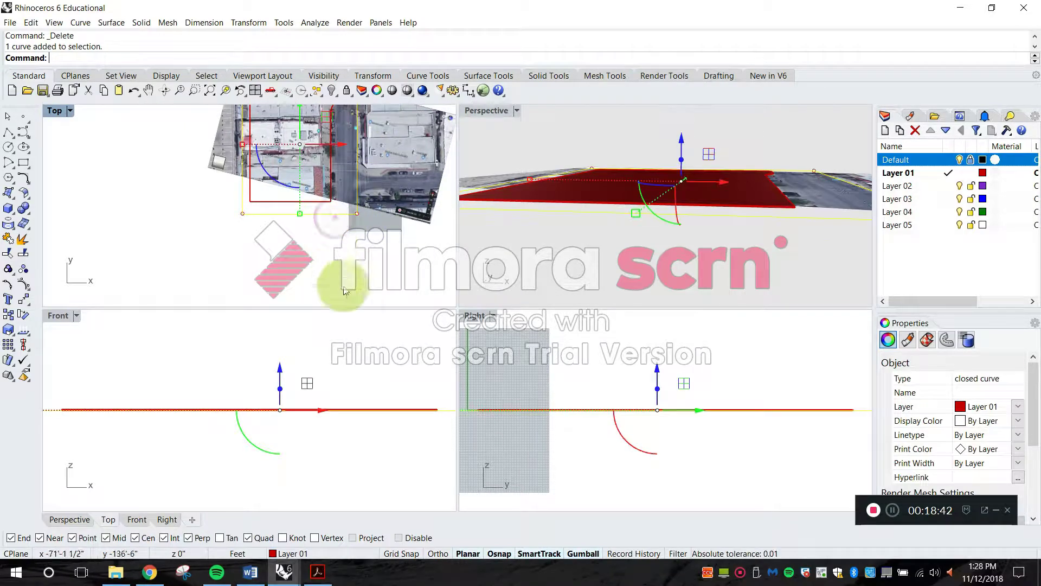
pyautogui.write('extrude')
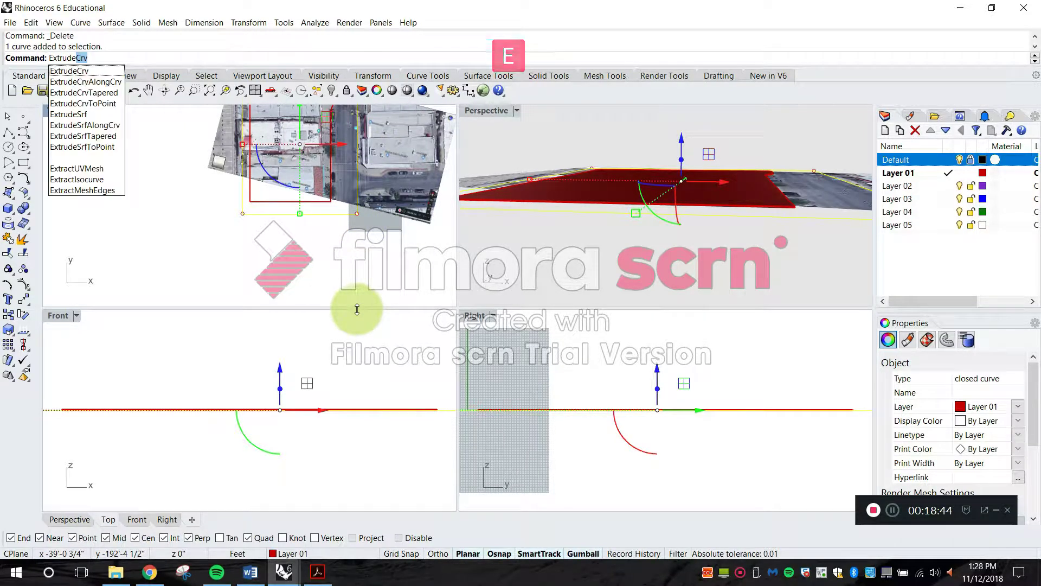
pyautogui.press('Return')
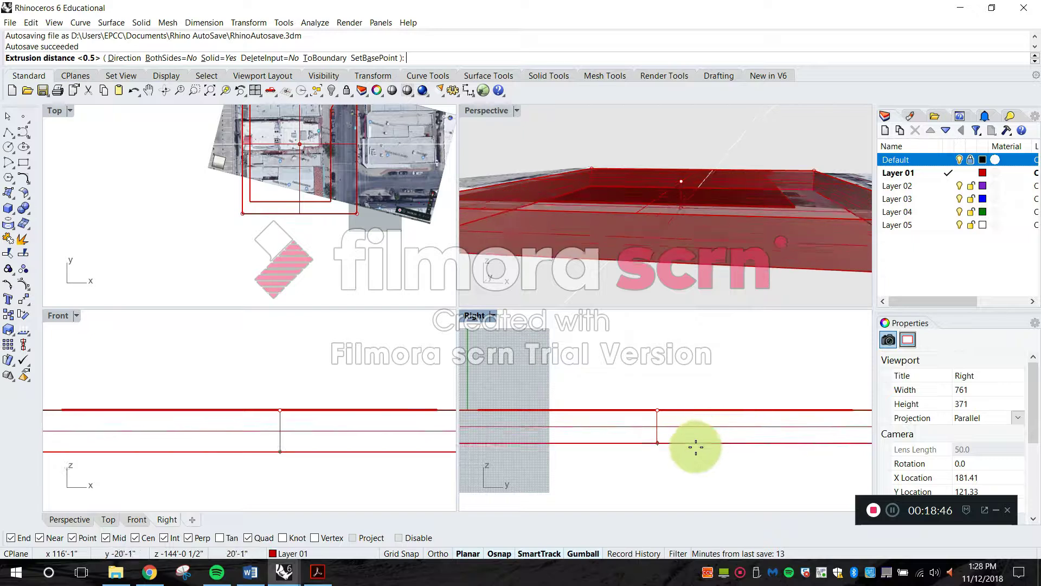
pyautogui.write('2')
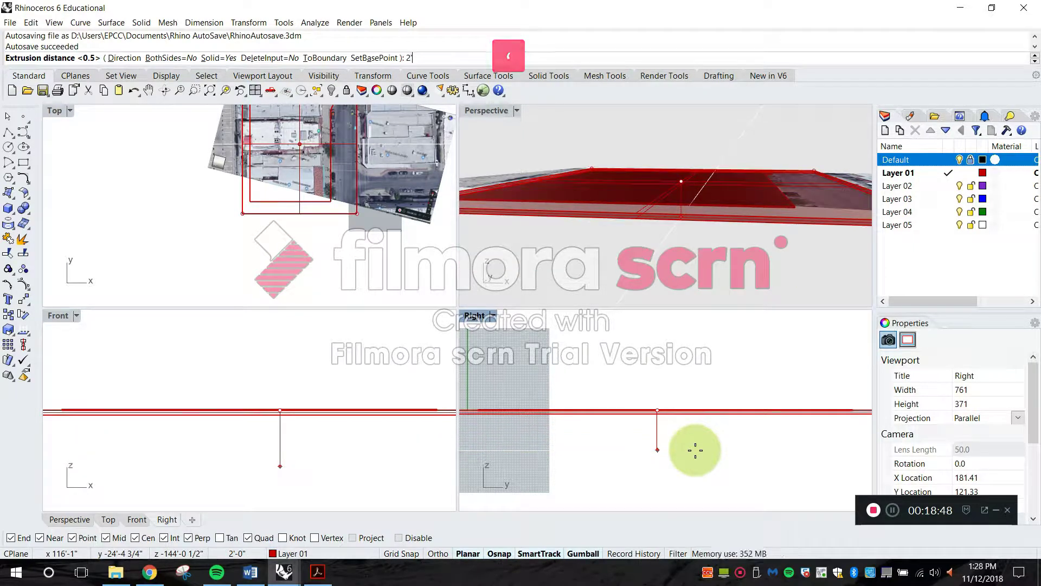
pyautogui.press('Return')
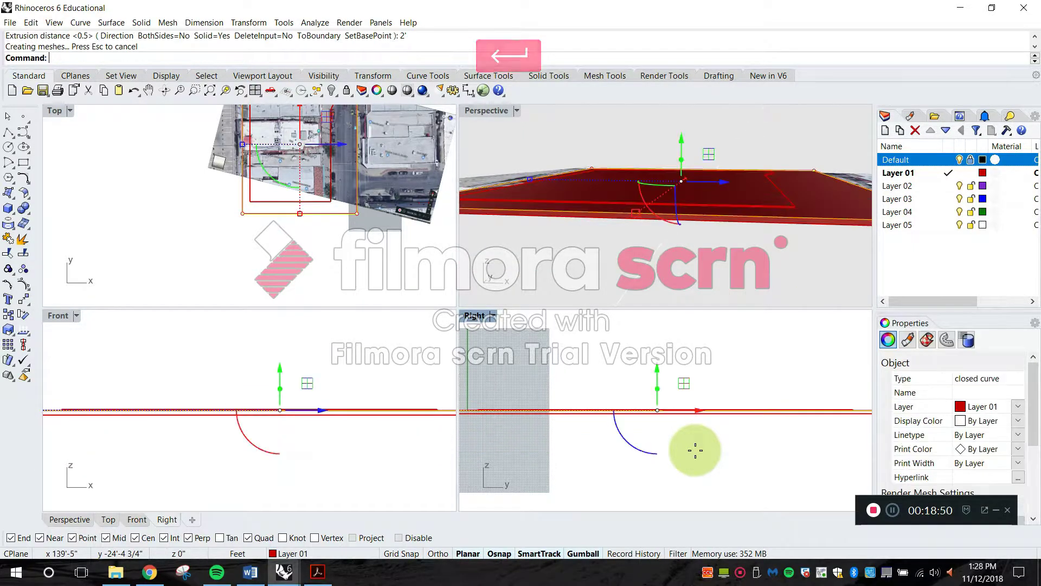
pyautogui.press('Escape')
# - Select the sidewalk and street base extrusions together and move them down 6"
pyautogui.moveTo(760, 262); pyautogui.dragTo(711, 251, button='right')
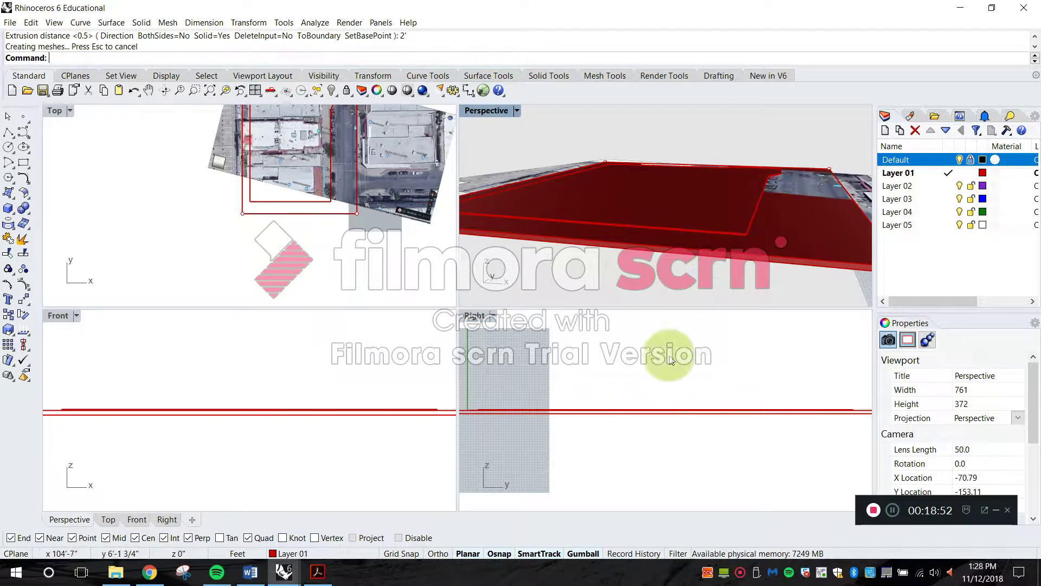
pyautogui.keyDown('shift'); pyautogui.click(728, 205); pyautogui.keyUp('shift')
pyautogui.keyDown('shift'); pyautogui.click(747, 226); pyautogui.keyUp('shift')
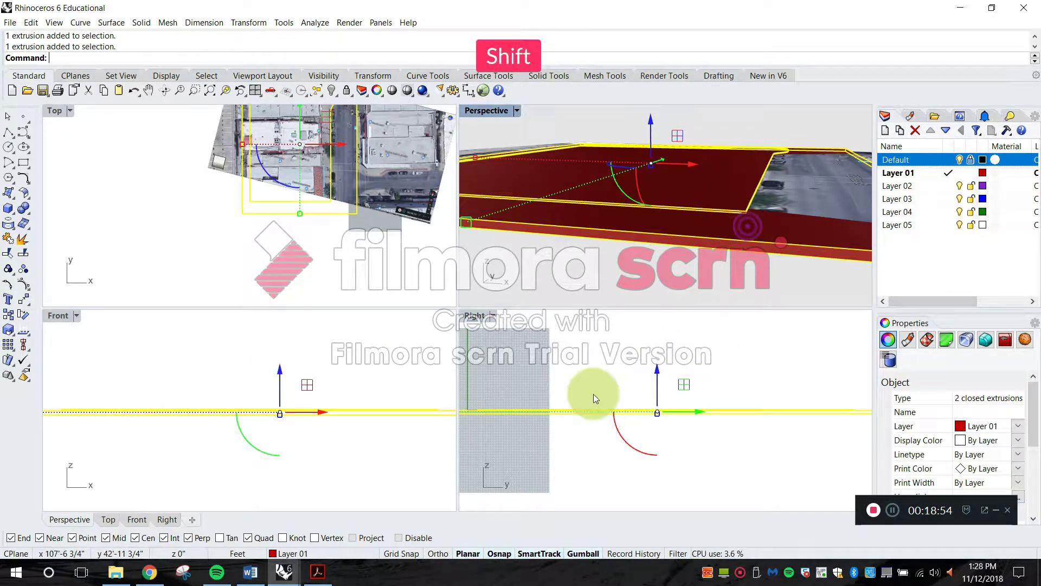
pyautogui.click(655, 372)
pyautogui.write('-6')
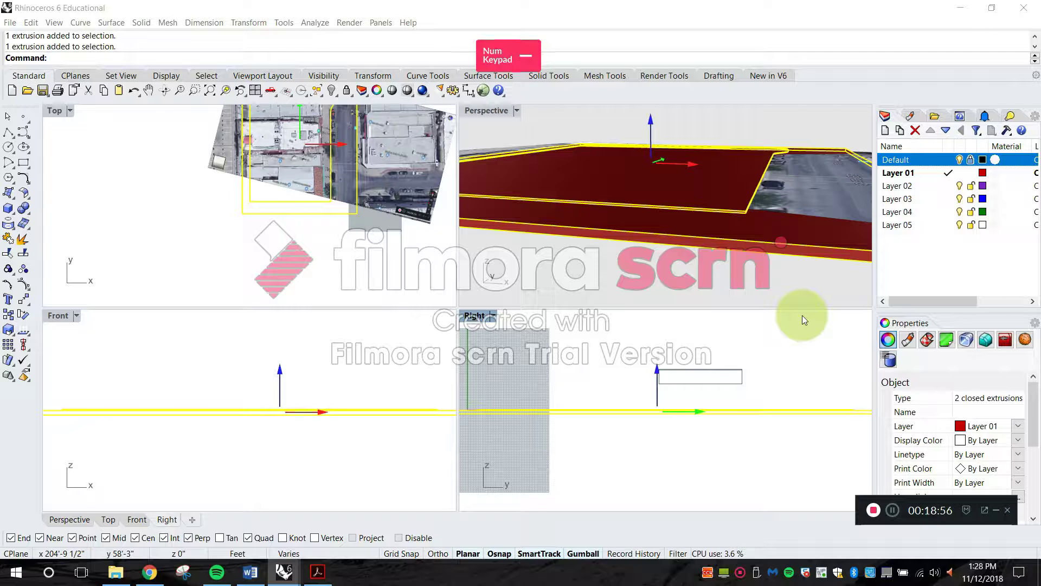
pyautogui.write('"')
pyautogui.press('Return')
pyautogui.press('Escape')
# - Maximize the Perspective view and examine both lowered slabs against the map from a raised angle
pyautogui.moveTo(778, 112); pyautogui.dragTo(525, 163, button='right')
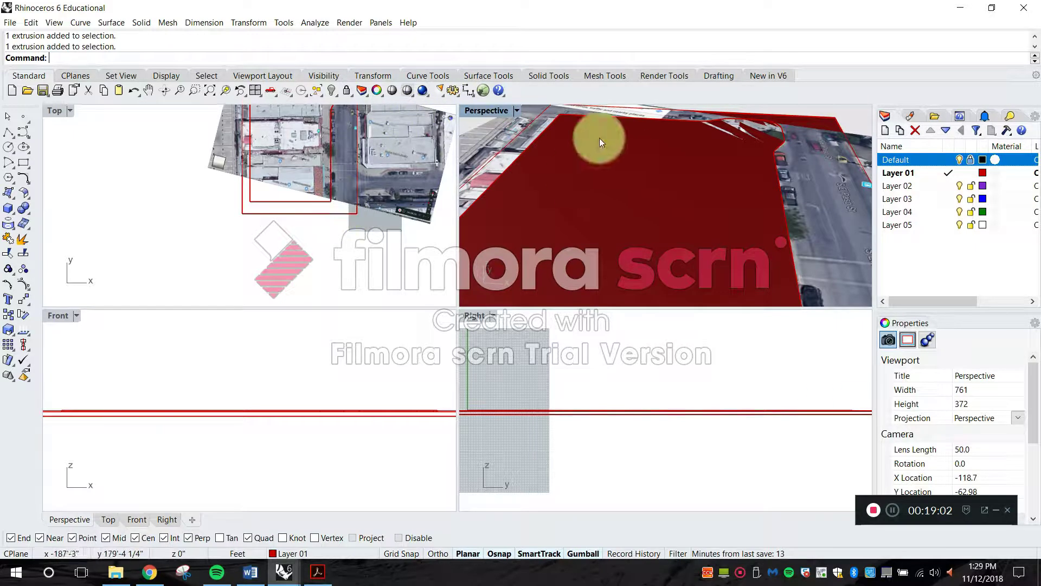
pyautogui.doubleClick(484, 111)
pyautogui.moveTo(713, 217); pyautogui.dragTo(608, 282, button='right')
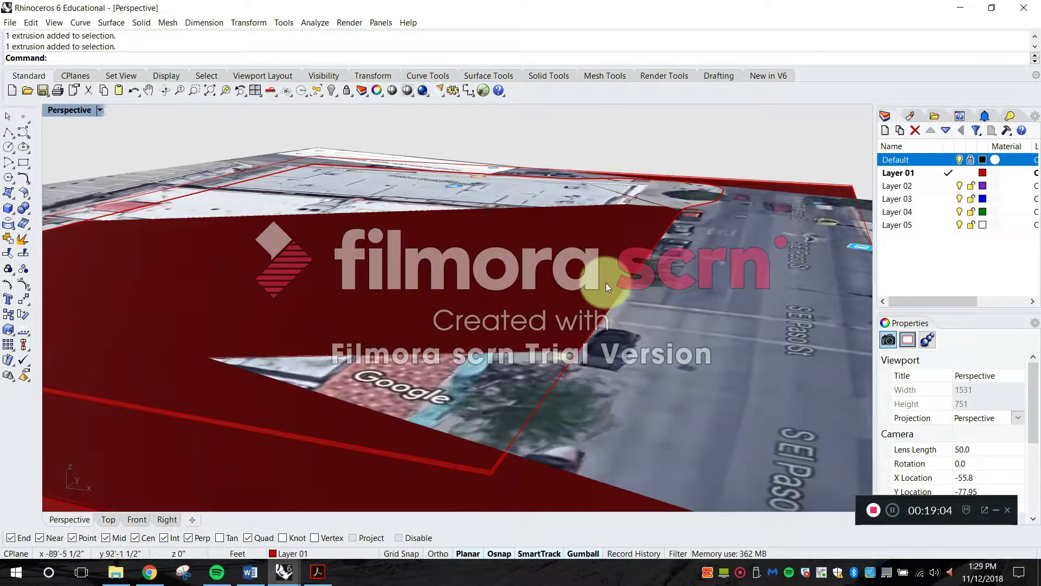
pyautogui.scroll(-5, 713, 275)
pyautogui.moveTo(713, 275); pyautogui.dragTo(781, 303, button='right')
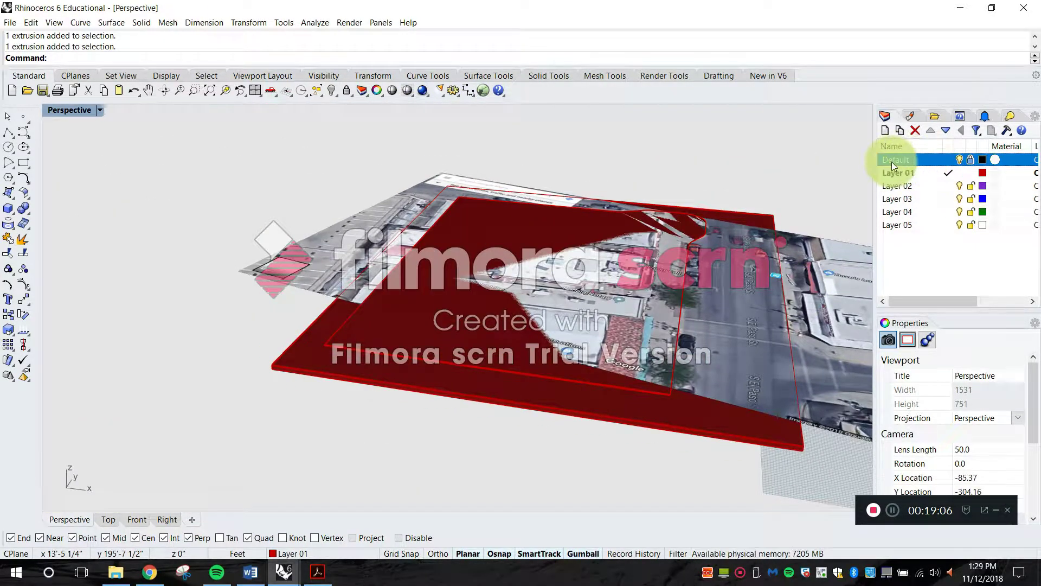
# - Rename the Default layer as Ref Image and Layer 01 as Sidewalk
pyautogui.press('capslock')
pyautogui.write('ef Im')
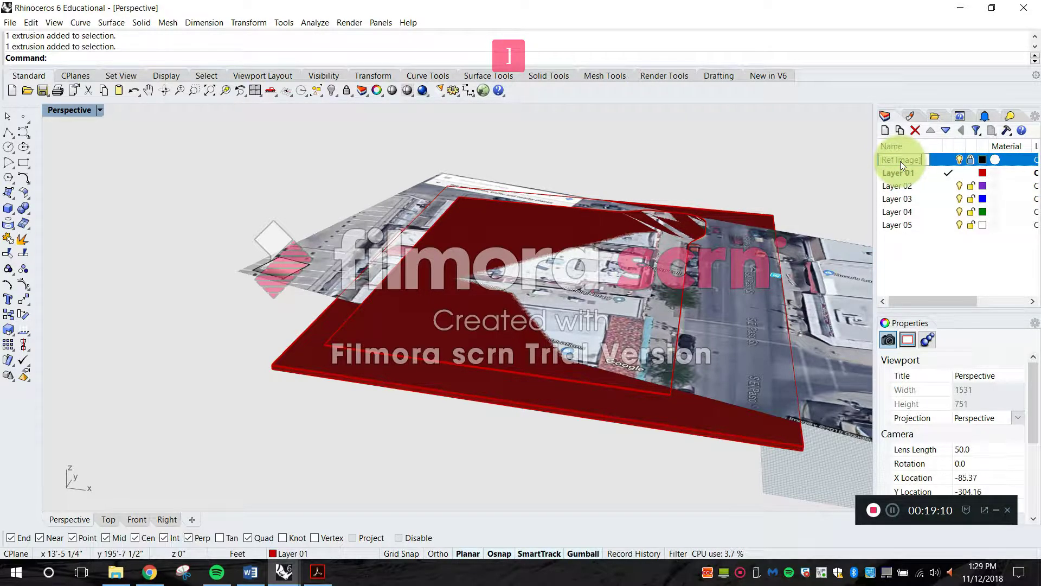
pyautogui.write('age')
pyautogui.press('Return')
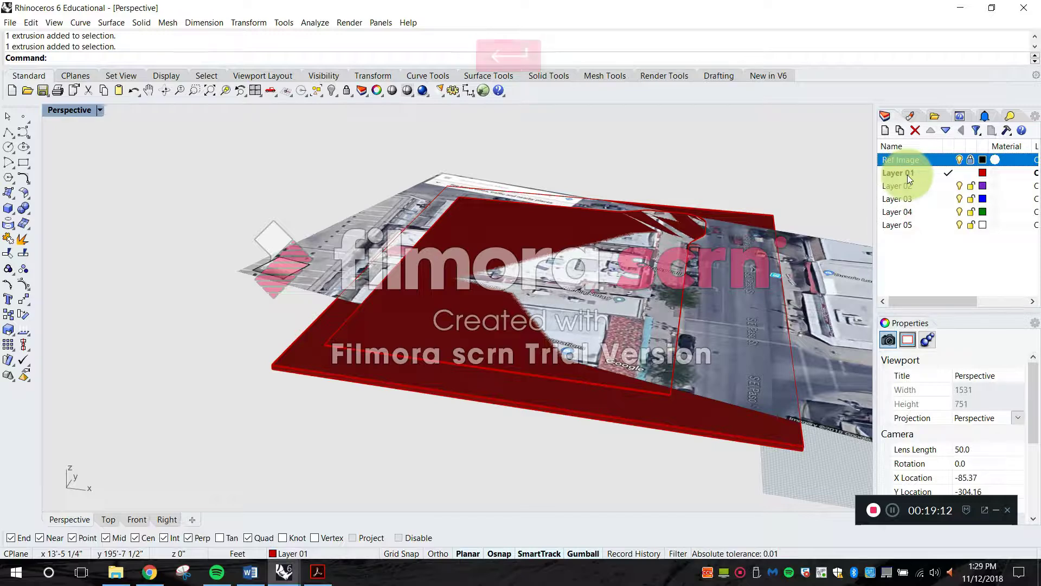
pyautogui.doubleClick(907, 173)
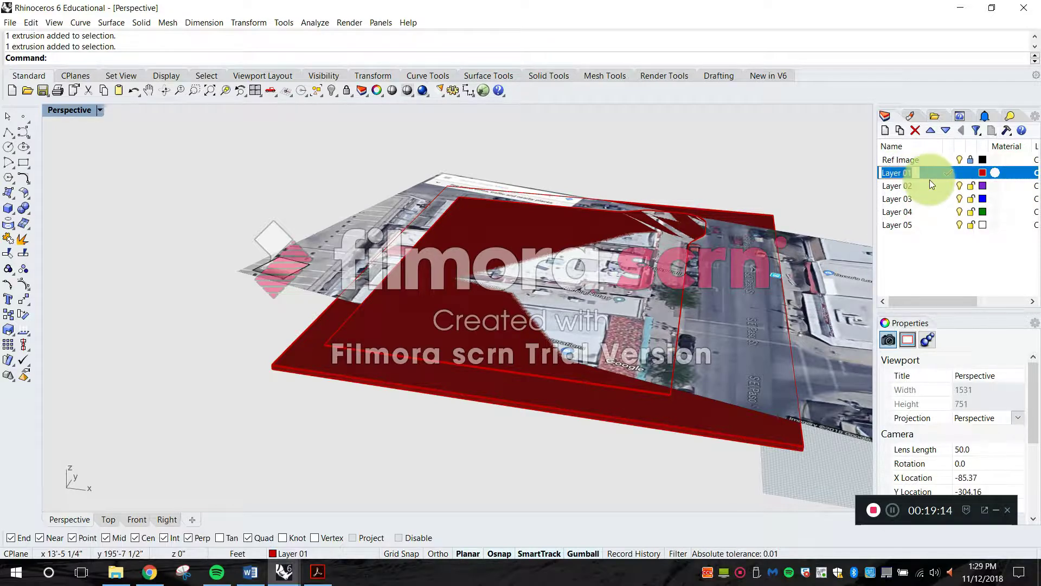
pyautogui.write('S')
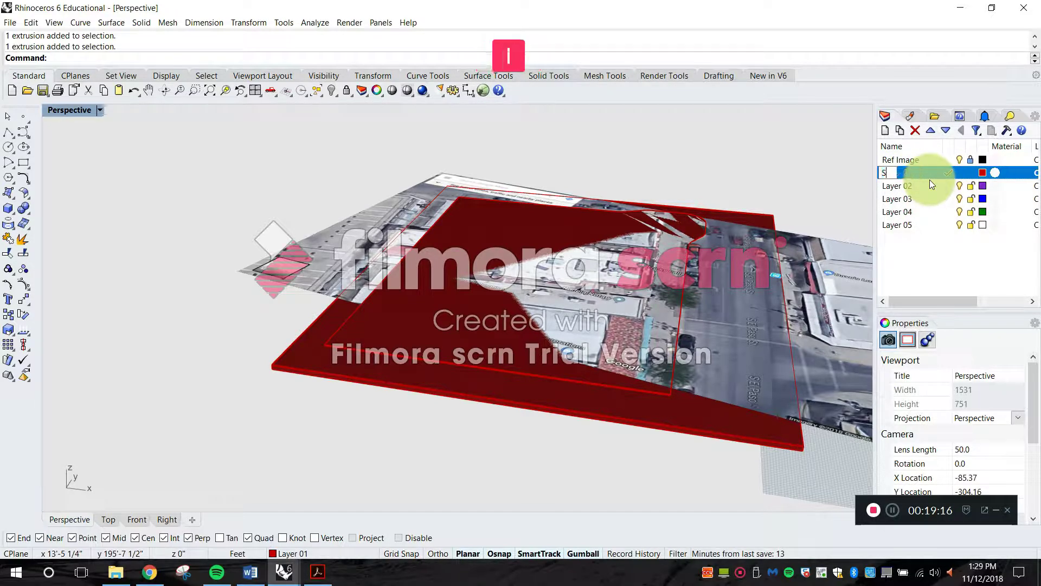
pyautogui.write('idewalk')
pyautogui.press('Return')
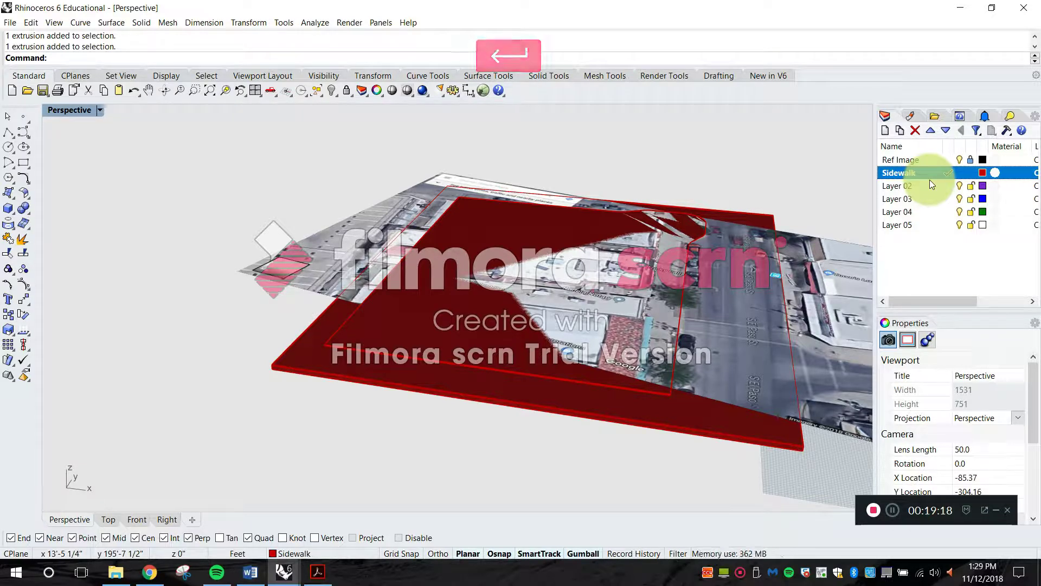
# - Make Layer 02 the current layer and rename it Asphalt
pyautogui.click(932, 186)
pyautogui.click(949, 186)
pyautogui.press('capslock')
pyautogui.press('Return')
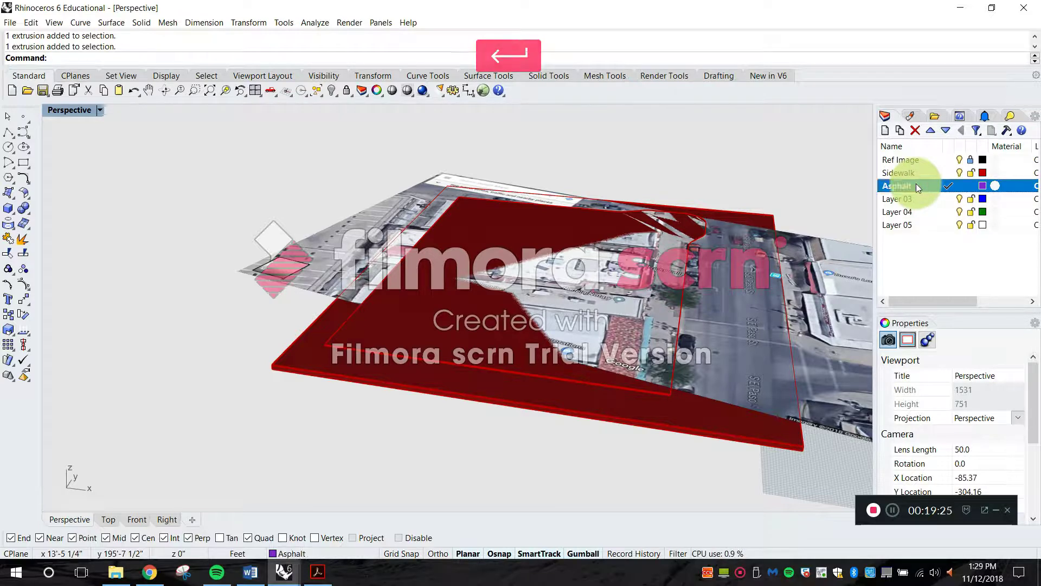
# - Move the street base extrusion to the Asphalt layer and clear the selection
pyautogui.click(713, 422)
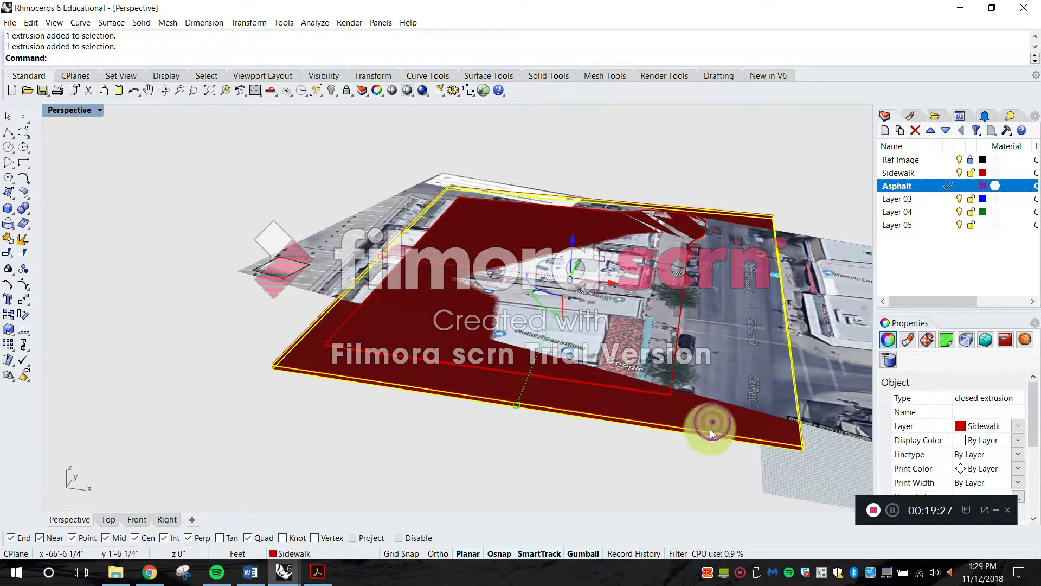
pyautogui.click(277, 552)
pyautogui.click(304, 506)
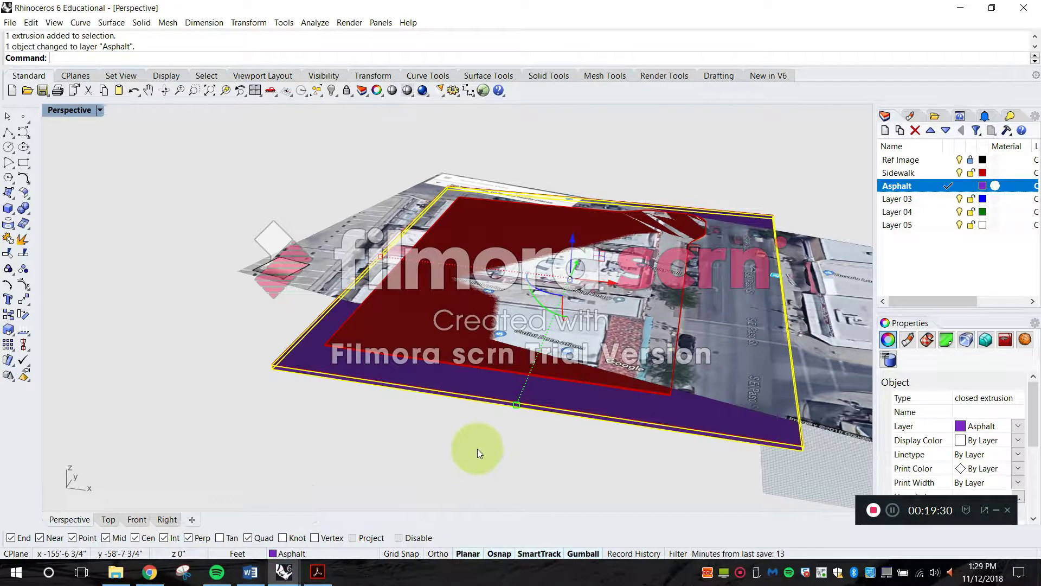
pyautogui.click(585, 217)
pyautogui.click(593, 460)
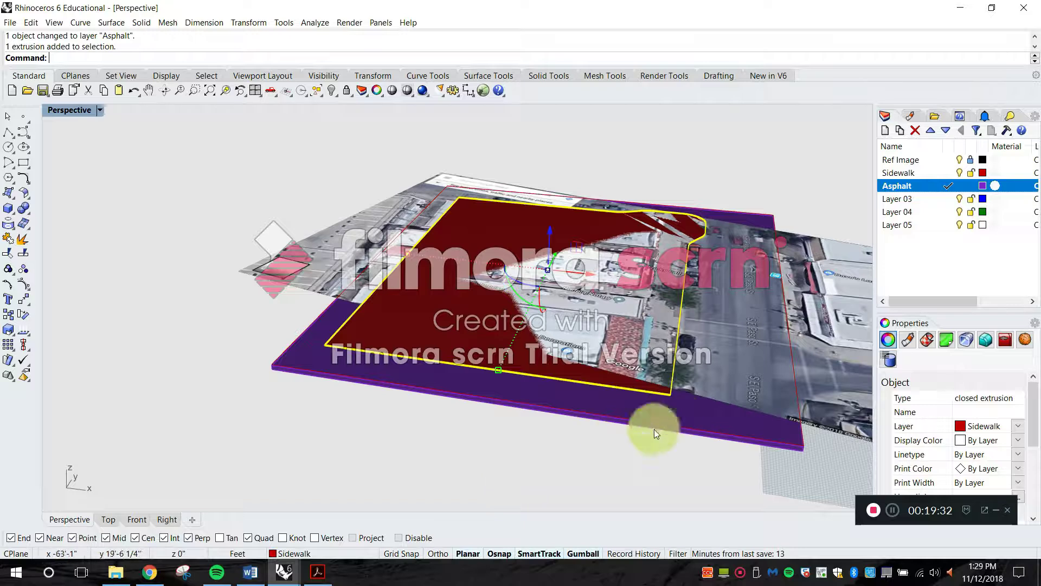
# - Set the Ref Image layer's color to Light Gray and hide the layer
pyautogui.click(983, 161)
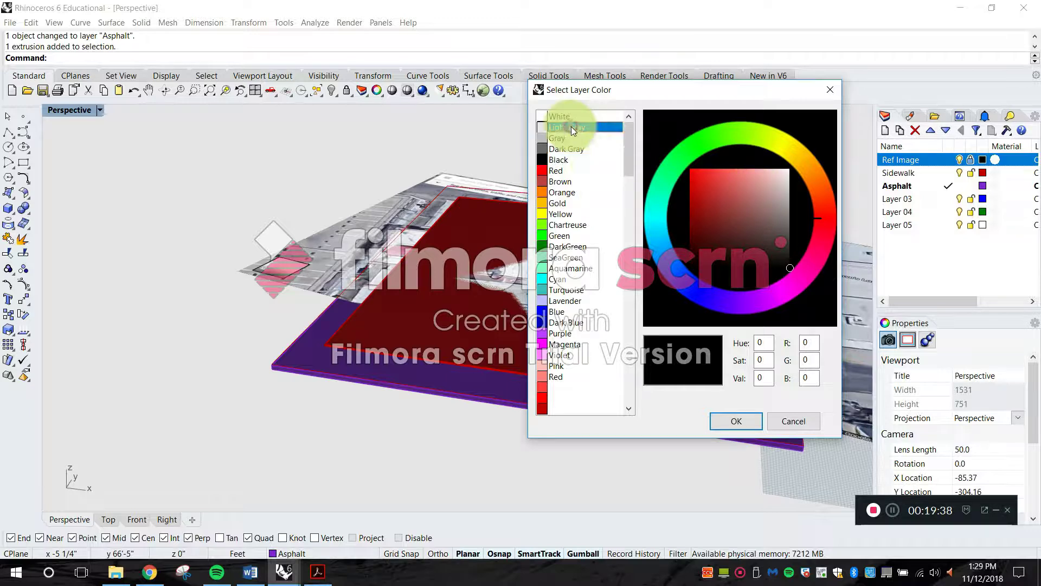
pyautogui.click(732, 422)
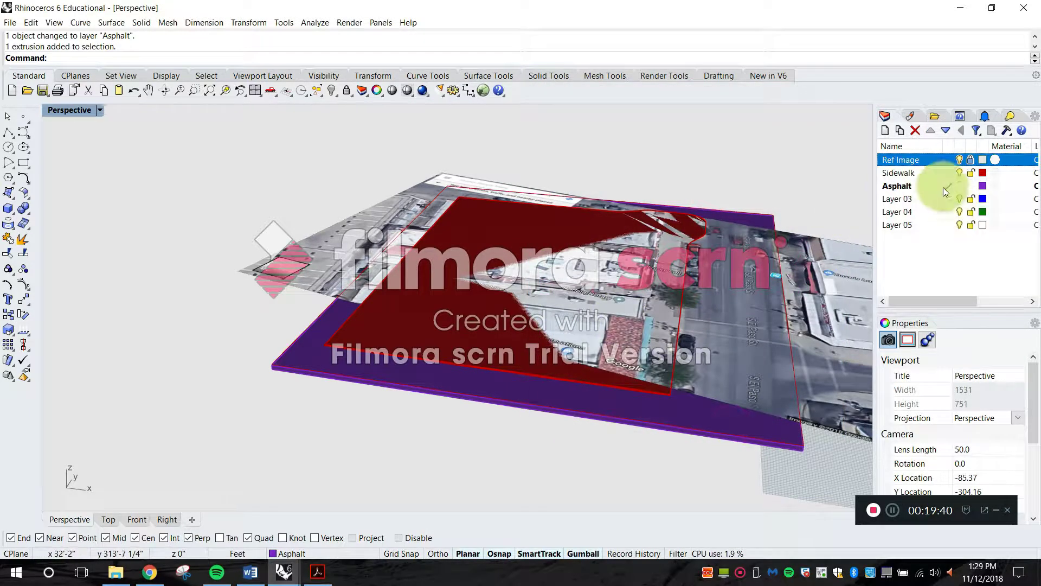
pyautogui.click(960, 160)
pyautogui.click(824, 164)
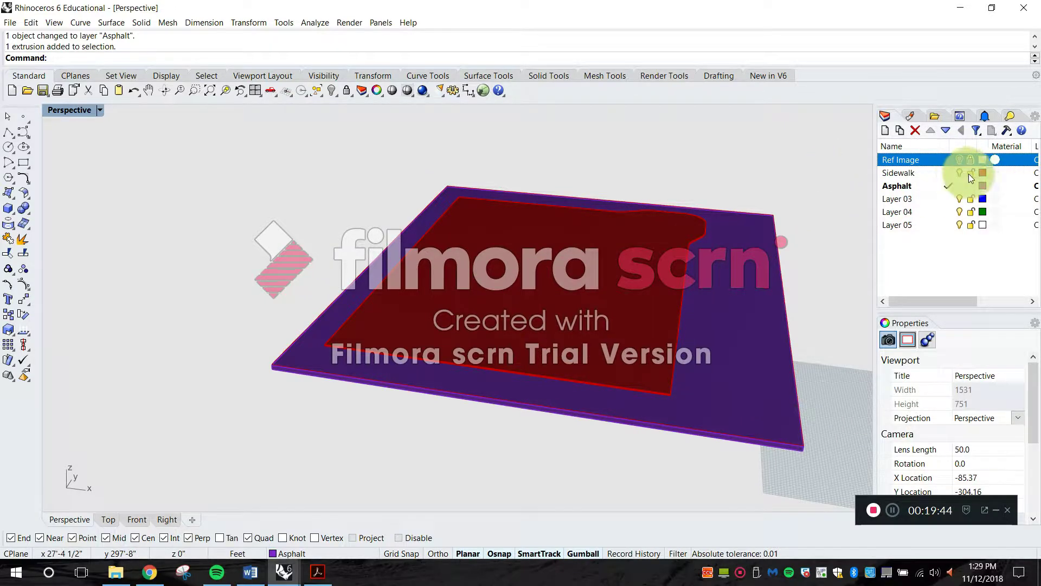
# - Set the Sidewalk layer's color to Gray and the Asphalt layer's color to Dark Gray
pyautogui.click(982, 173)
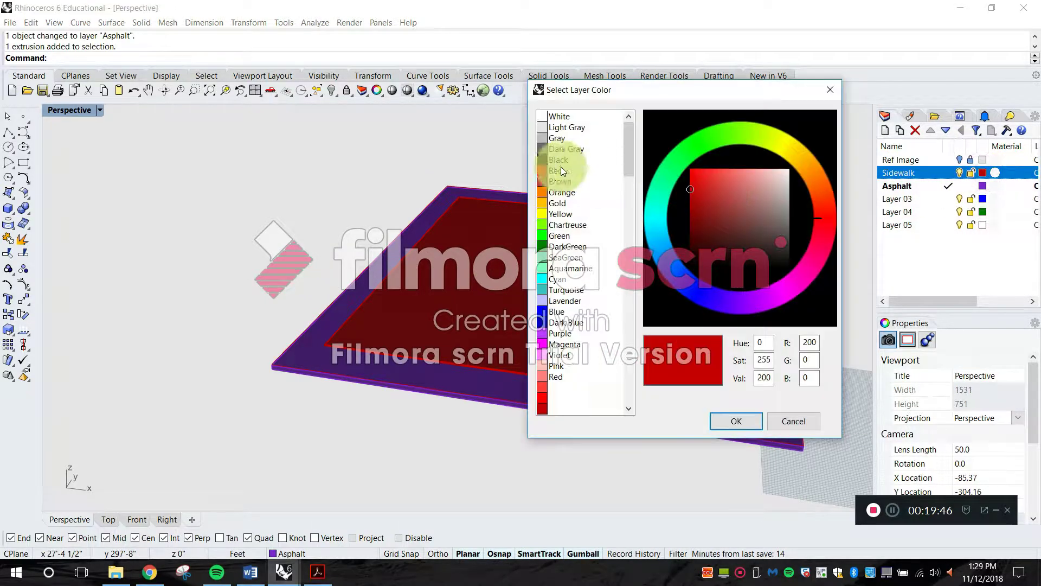
pyautogui.click(564, 139)
pyautogui.click(737, 421)
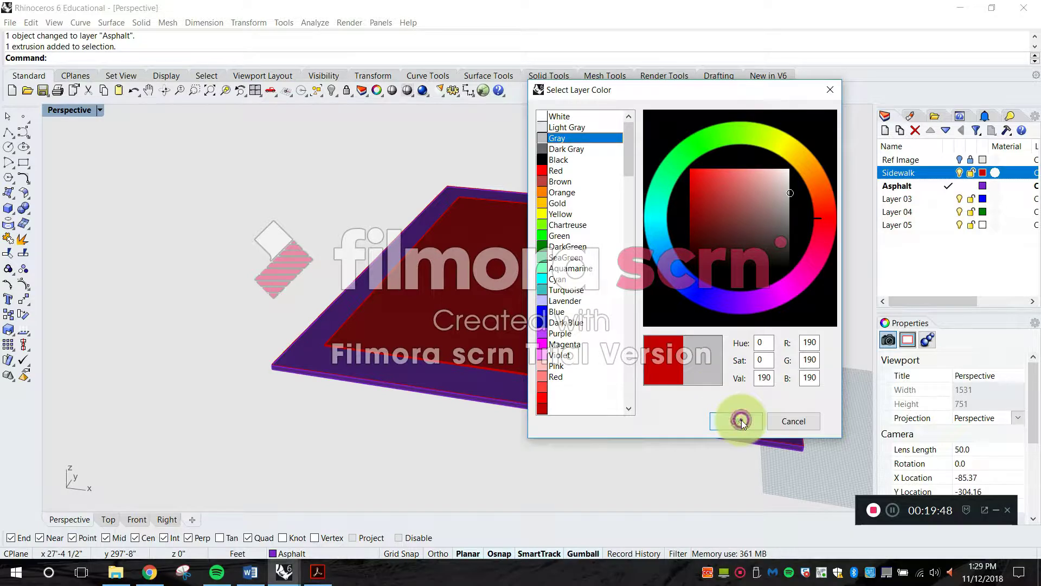
pyautogui.click(982, 186)
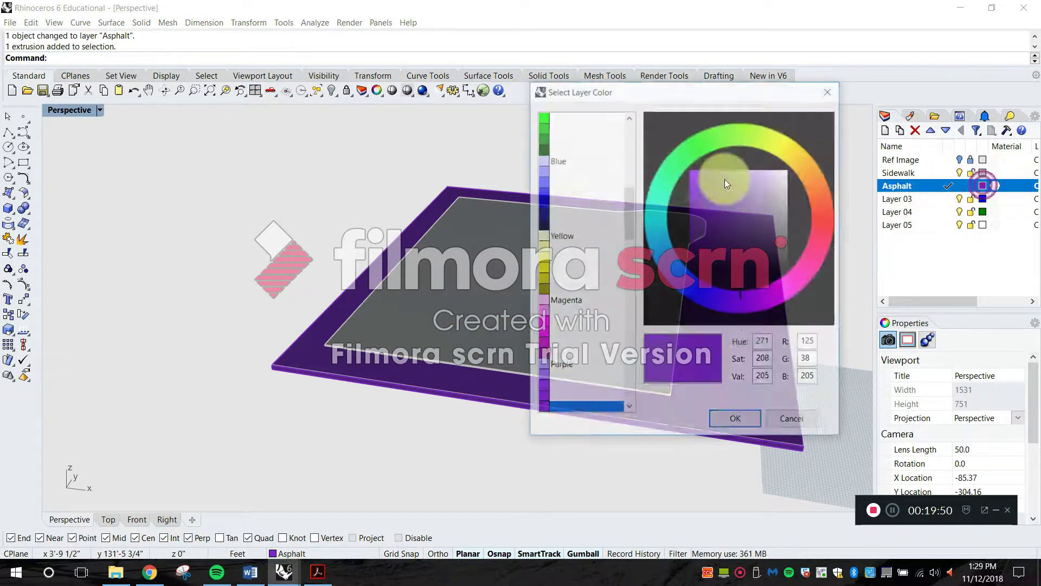
pyautogui.moveTo(632, 219); pyautogui.dragTo(627, 138)
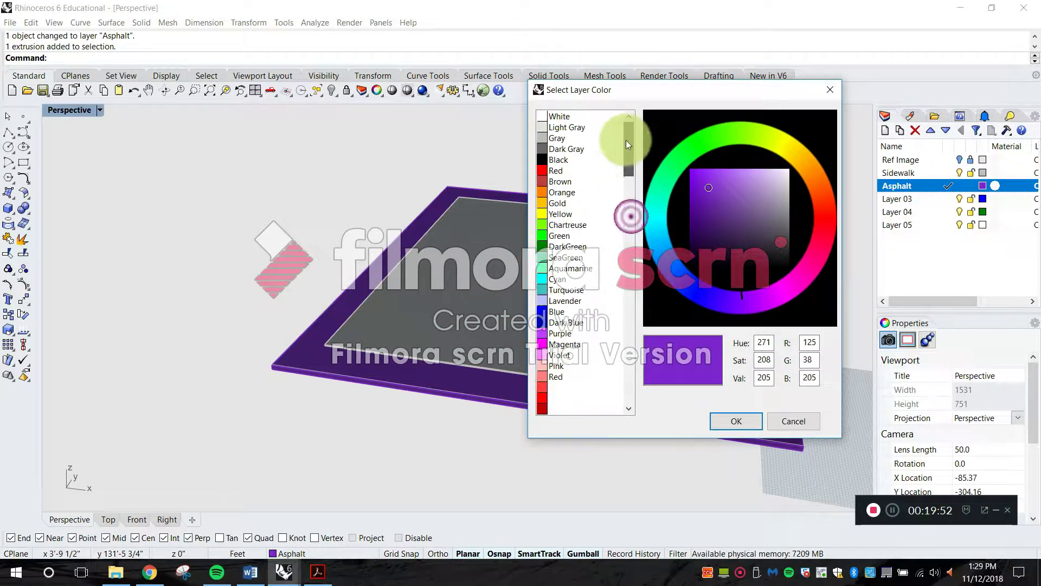
pyautogui.click(575, 149)
pyautogui.click(737, 422)
pyautogui.moveTo(767, 332); pyautogui.dragTo(777, 238, button='right')
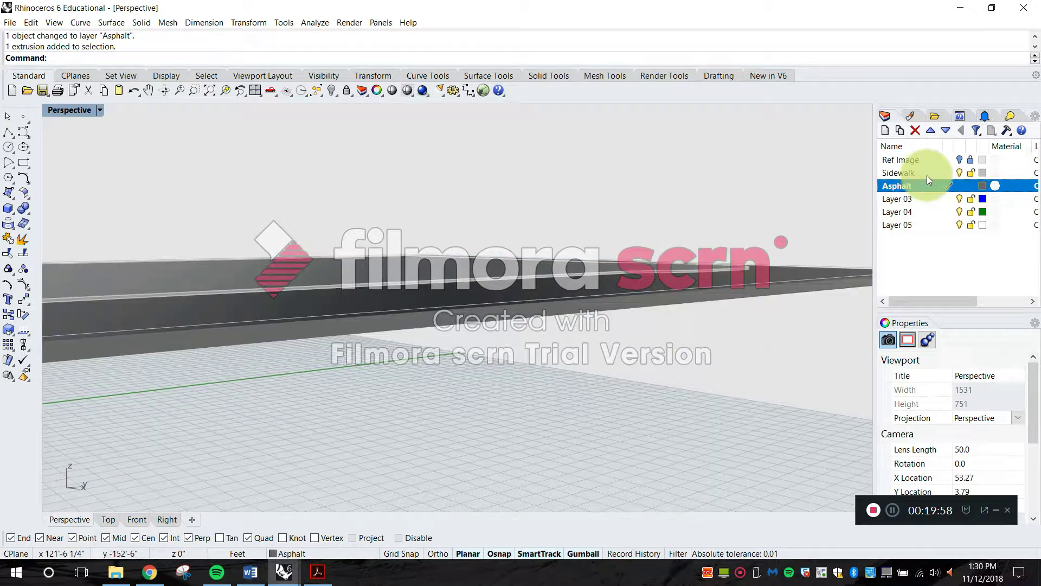
# - Turn the Ref Image layer back on so the aerial map shows with the slabs
pyautogui.click(957, 160)
pyautogui.moveTo(655, 255); pyautogui.dragTo(619, 219, button='right')
pyautogui.scroll(5, 619, 219)
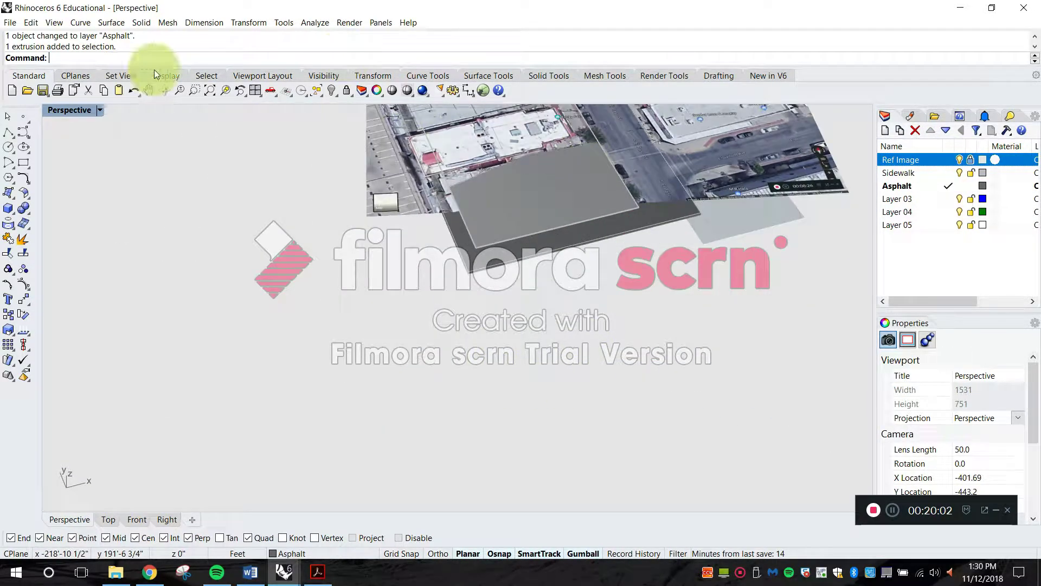
# - Start a box in the Top view by tracing its rectangular base corner to corner over the B Frank Enterprise roof
pyautogui.doubleClick(83, 113)
pyautogui.doubleClick(48, 112)
pyautogui.scroll(10, 477, 251)
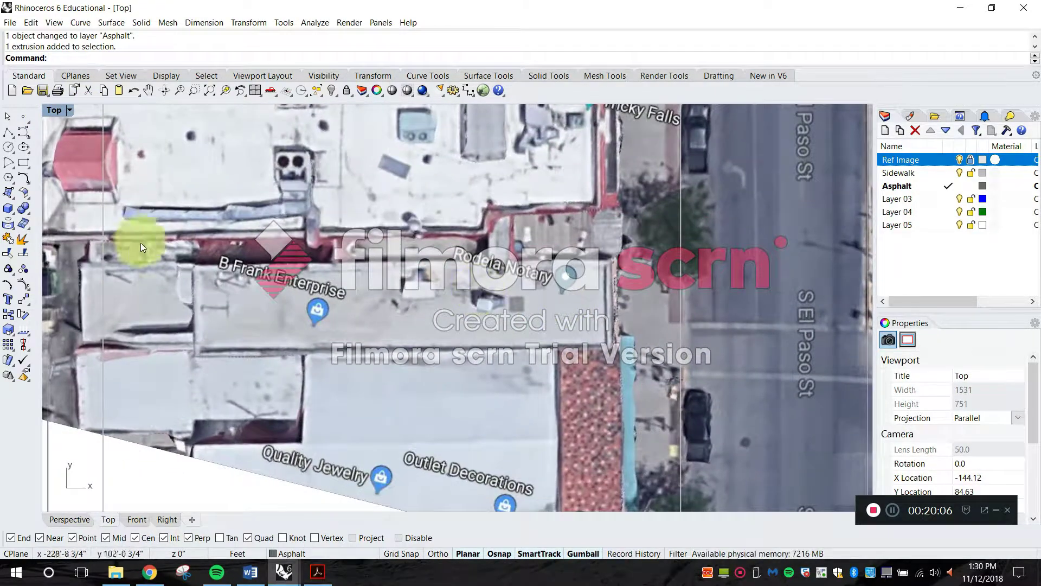
pyautogui.click(8, 210)
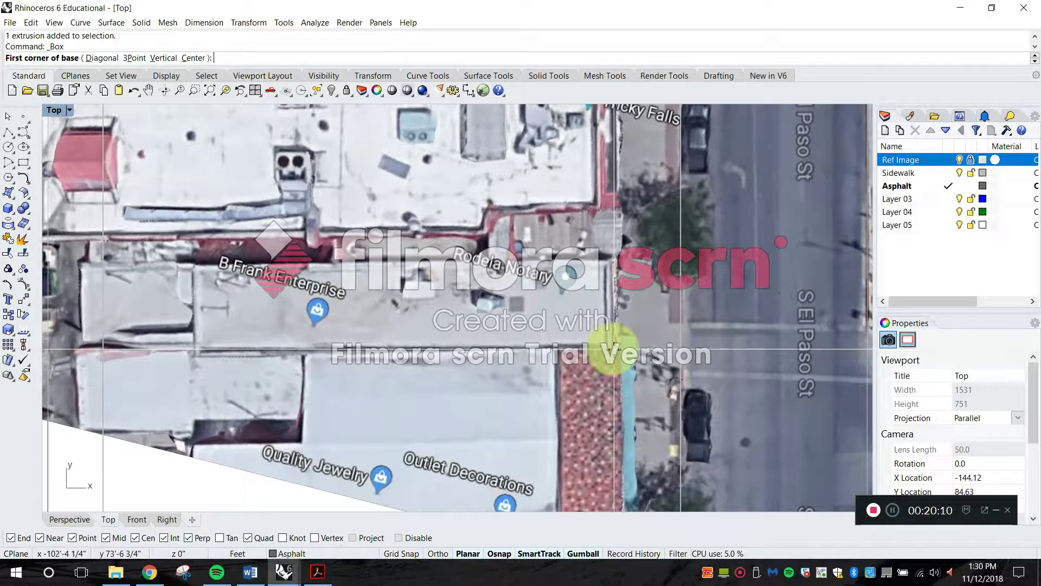
pyautogui.click(615, 349)
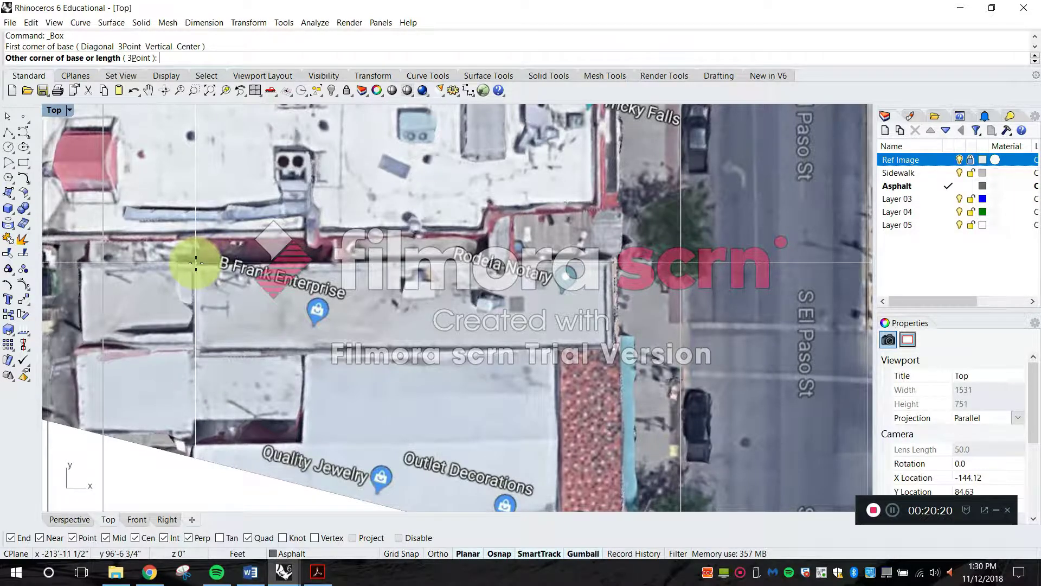
pyautogui.click(194, 260)
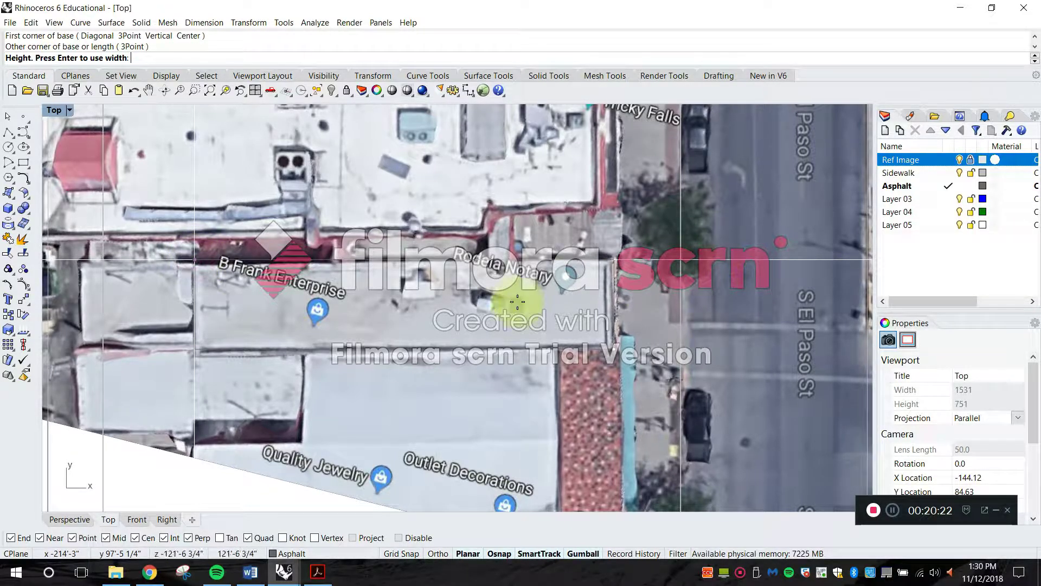
# - Finish the building box by extending it upward with a height of 20 feet
pyautogui.doubleClick(51, 113)
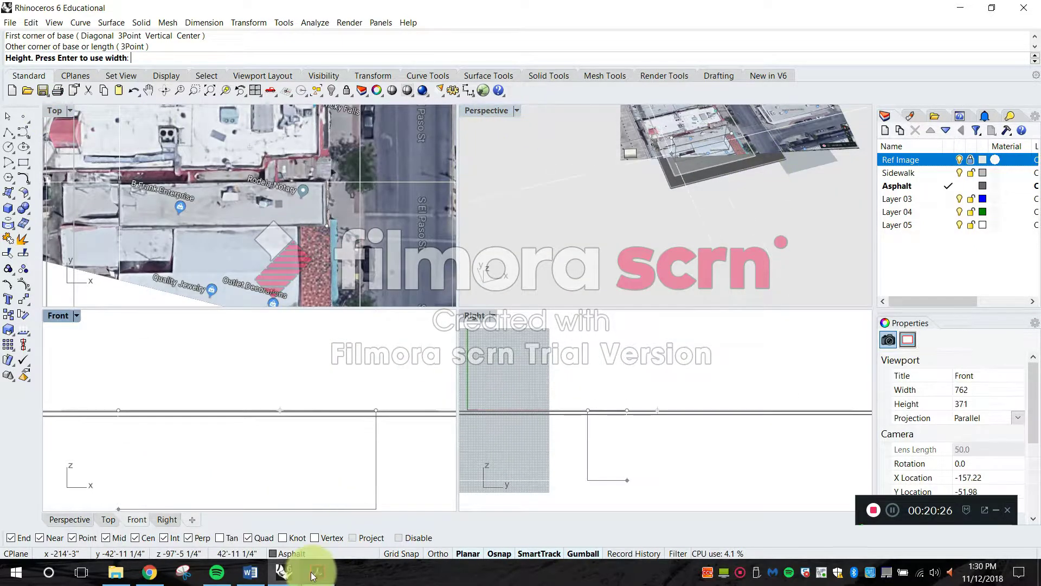
pyautogui.moveTo(317, 579)
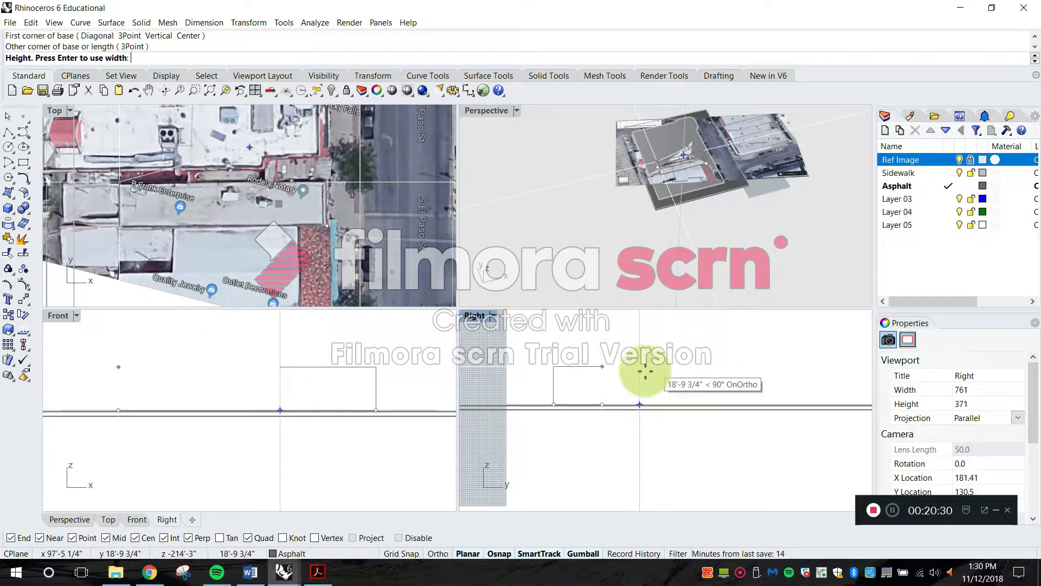
pyautogui.scroll(6, 615, 381)
pyautogui.moveTo(591, 383); pyautogui.dragTo(730, 331, button='right')
pyautogui.scroll(4, 728, 331)
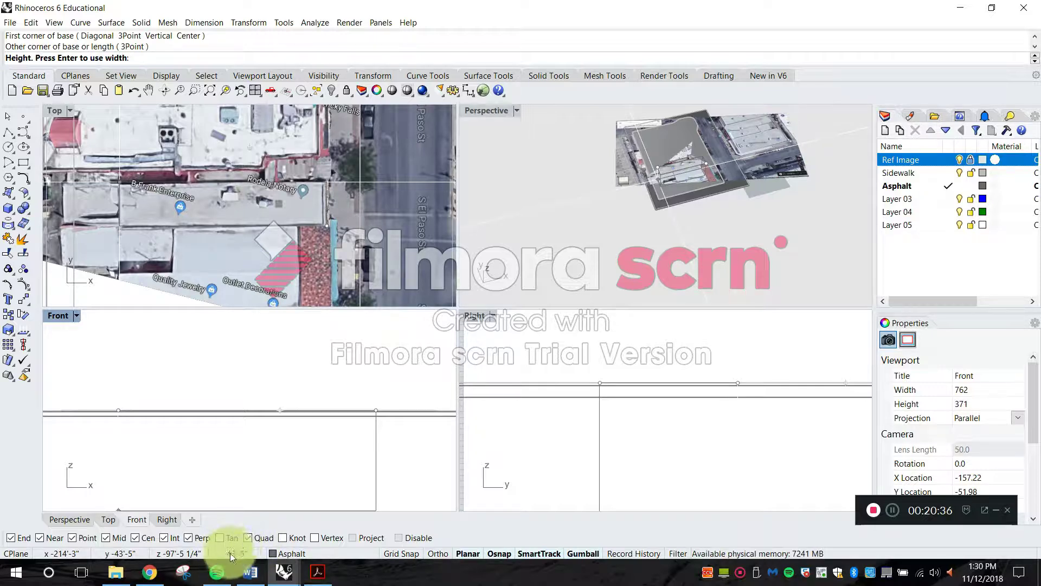
pyautogui.moveTo(643, 325); pyautogui.dragTo(633, 365, button='right')
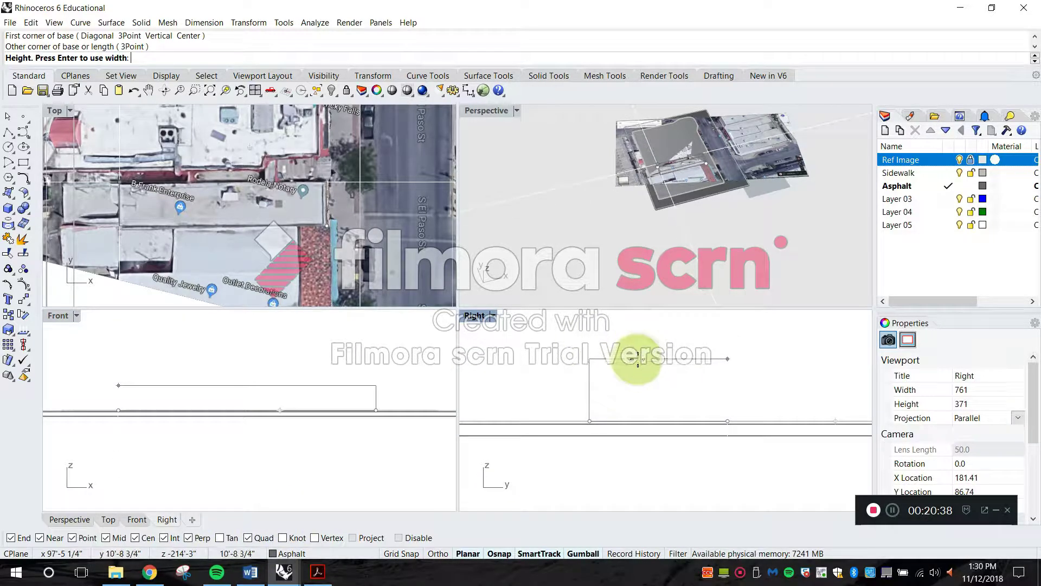
pyautogui.write('20')
pyautogui.press('Return')
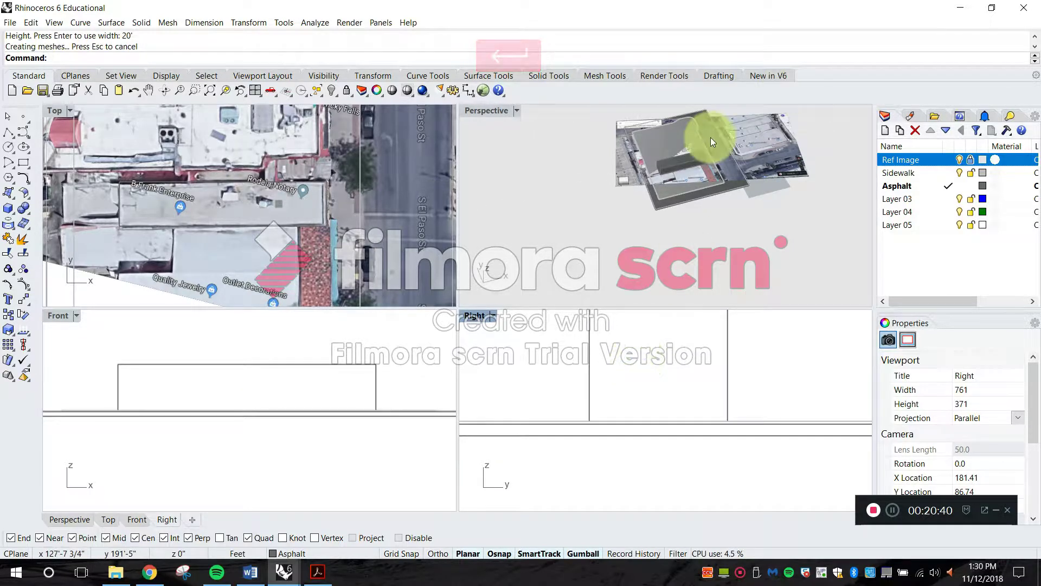
# - Make Layer 03 the current layer, move the new building box to it, and clear the selection
pyautogui.click(953, 200)
pyautogui.click(688, 173)
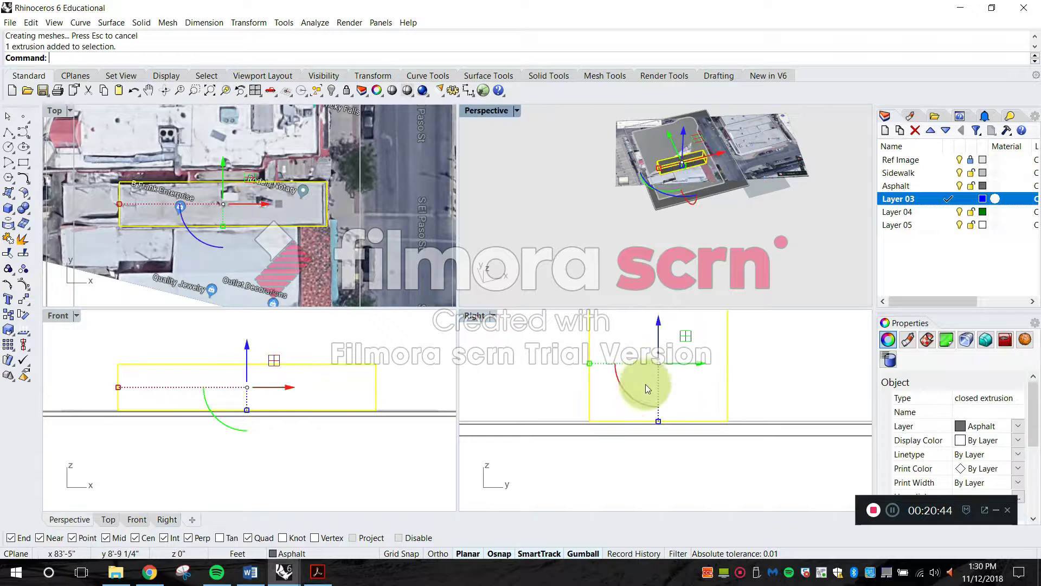
pyautogui.click(356, 554)
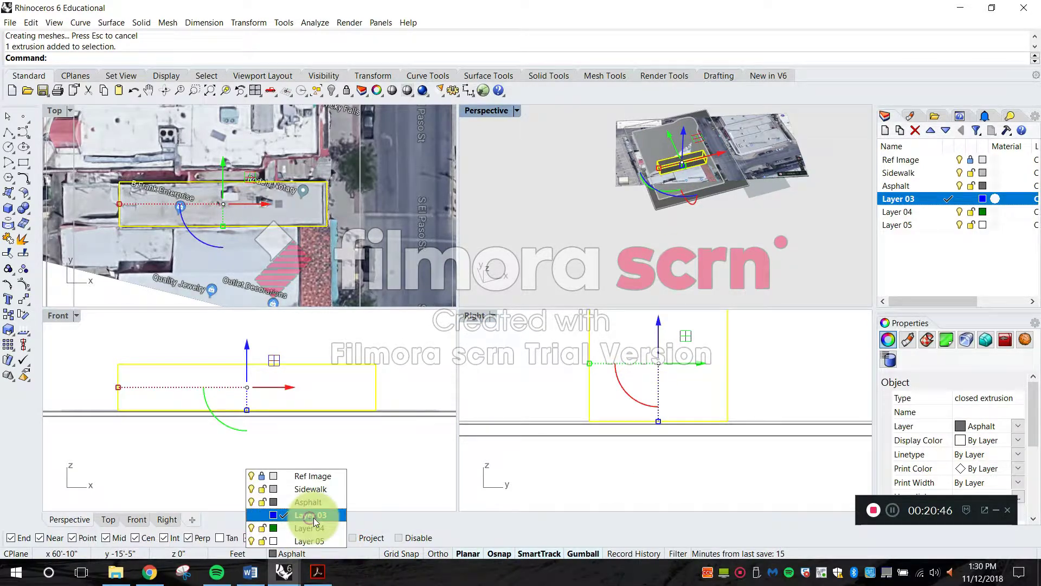
pyautogui.click(314, 517)
pyautogui.click(706, 232)
# - Zoom to the building box in the maximized Perspective view and examine how it sits on the sidewalk from street level
pyautogui.scroll(3, 740, 190)
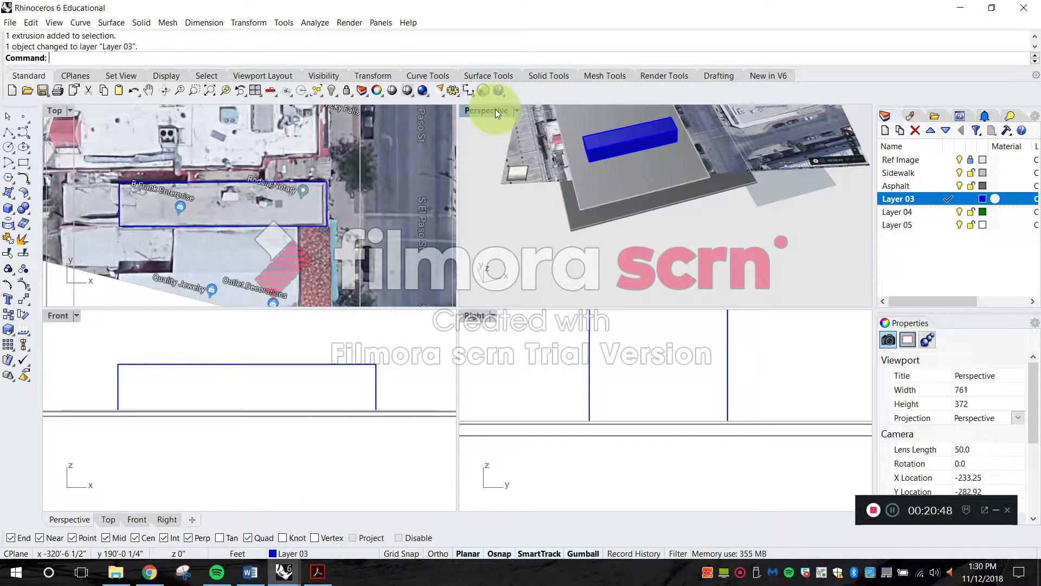
pyautogui.doubleClick(495, 109)
pyautogui.moveTo(716, 233); pyautogui.dragTo(575, 217, button='right')
pyautogui.click(581, 214)
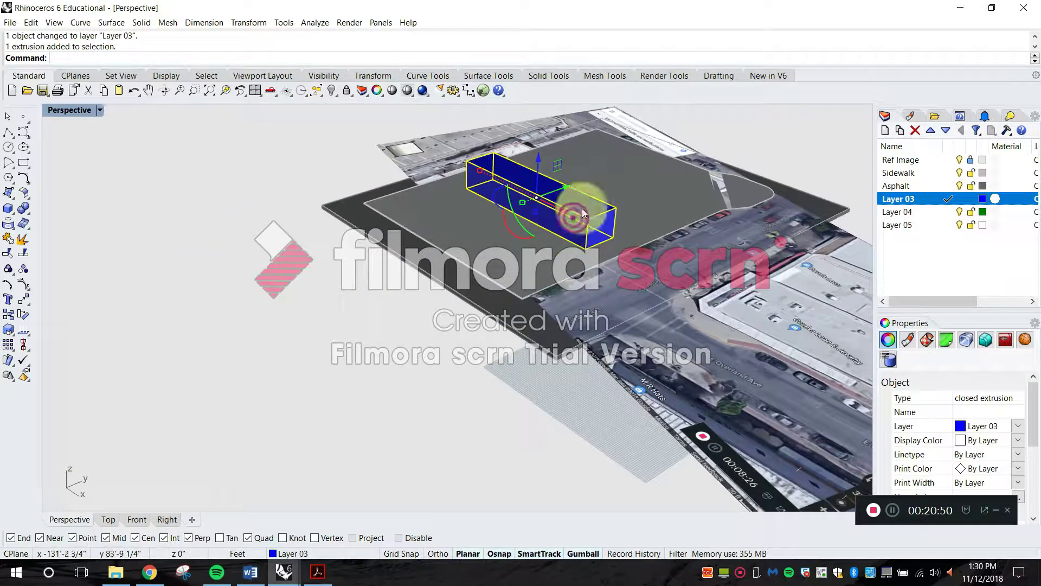
pyautogui.click(226, 90)
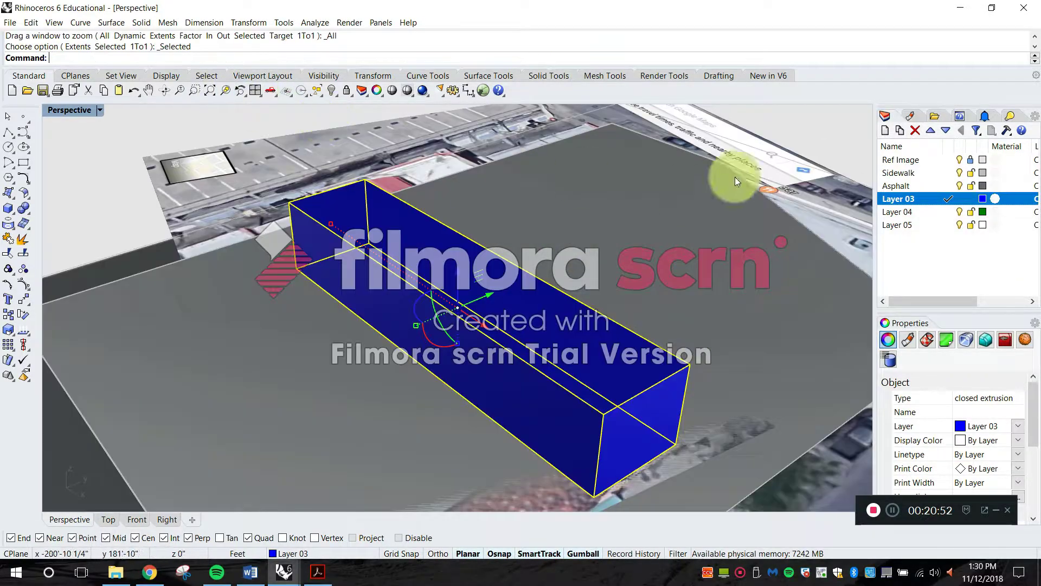
pyautogui.click(770, 127)
pyautogui.moveTo(675, 382); pyautogui.dragTo(435, 534, button='right')
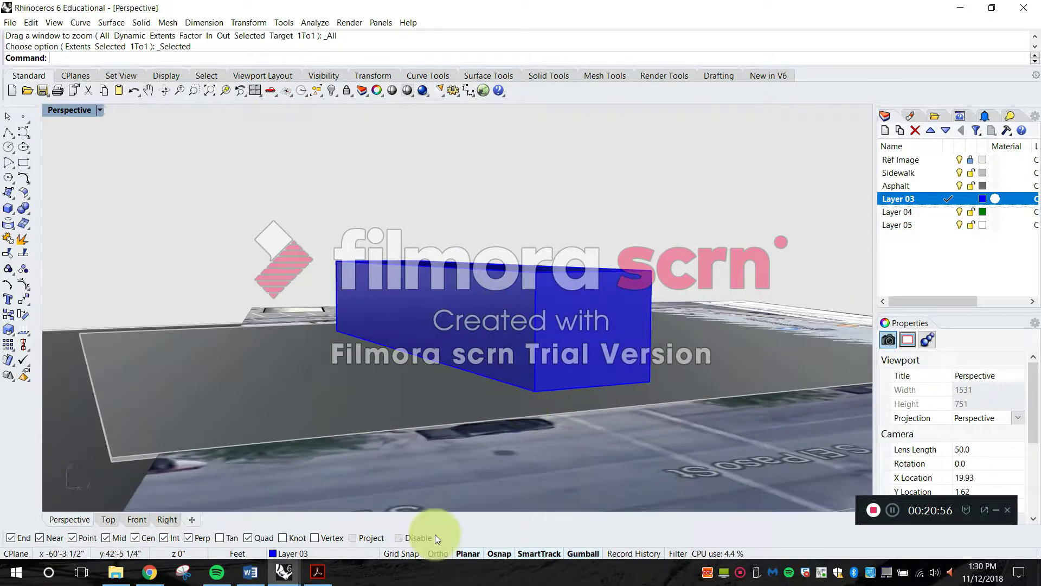
# - Switch to Google Maps Street View in Chrome and frame the Benny's Pawn Shop storefront row head-on
pyautogui.click(149, 571)
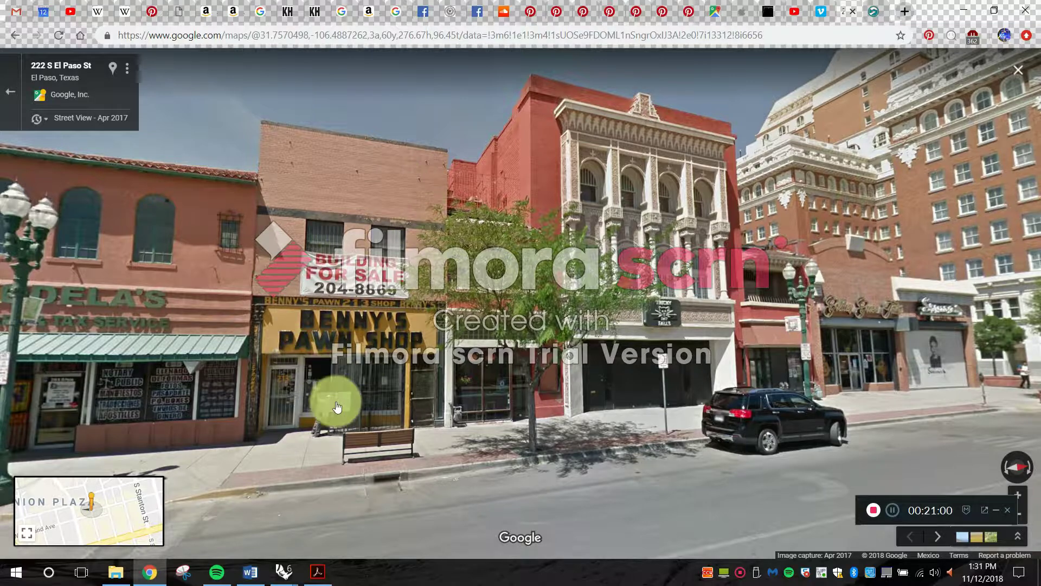
pyautogui.click(353, 397)
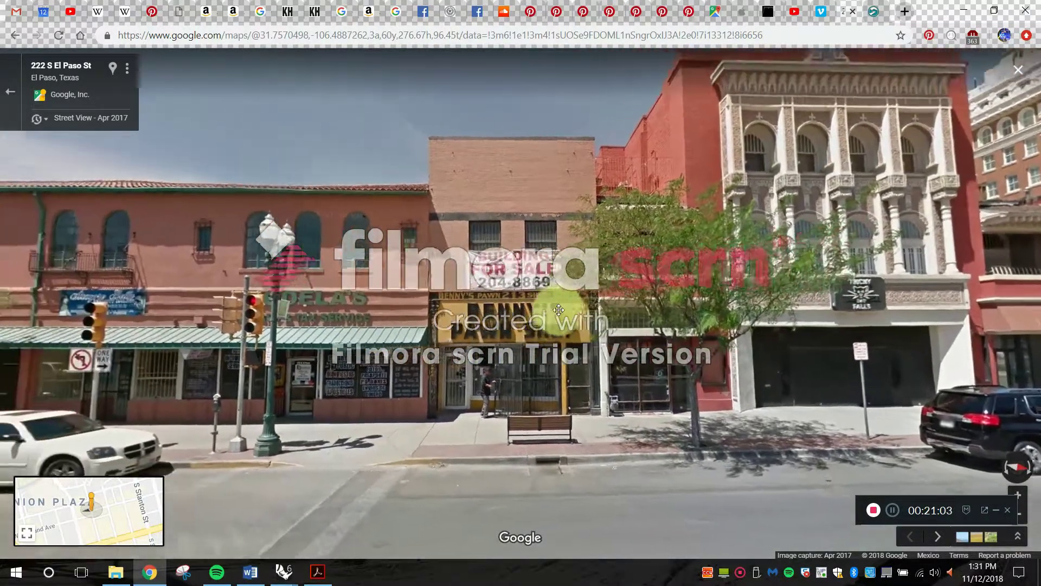
pyautogui.moveTo(558, 309)
pyautogui.mouseDown()
pyautogui.moveTo(581, 308)
pyautogui.moveTo(564, 298)
pyautogui.mouseUp()
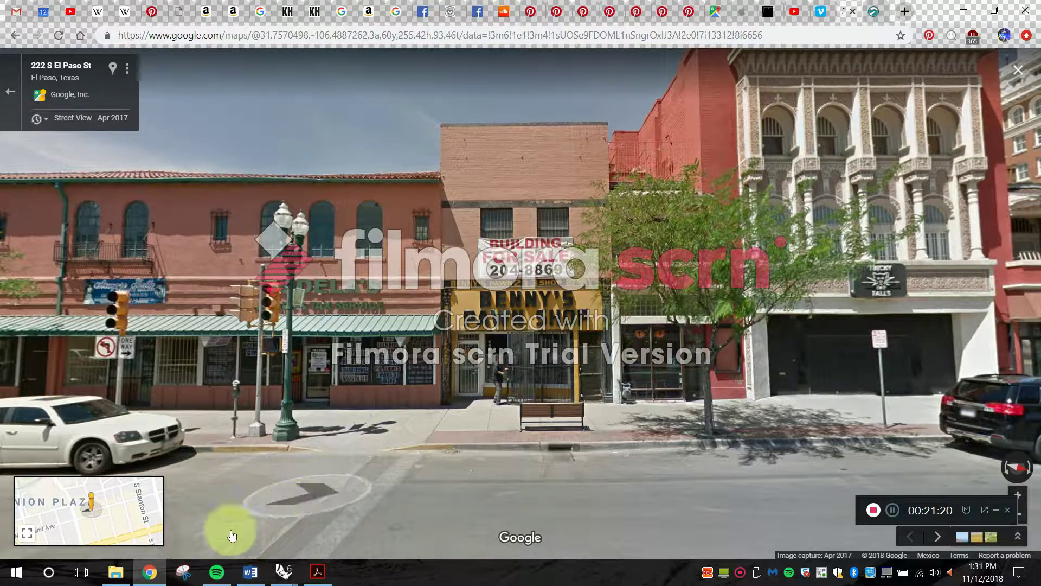
# - Capture the whole Street View image of the storefronts as a rectangular snip with Snipping Tool
pyautogui.click(183, 571)
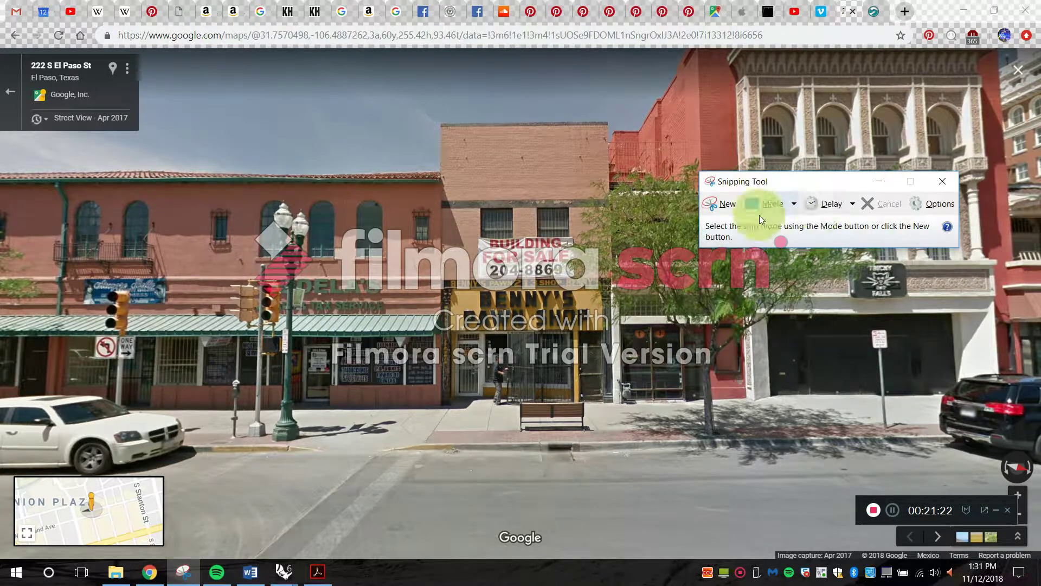
pyautogui.click(725, 203)
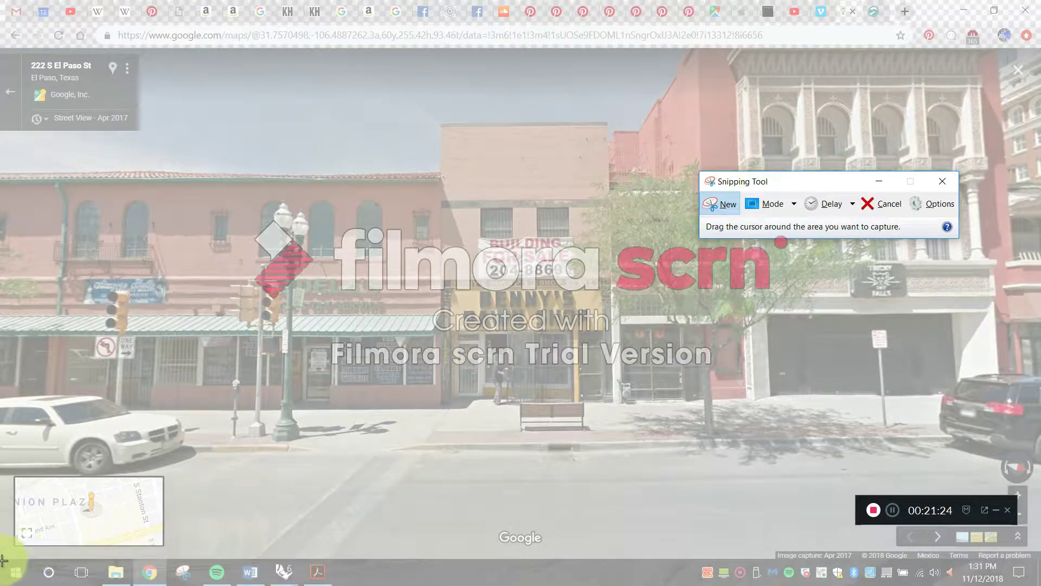
pyautogui.moveTo(2, 558); pyautogui.dragTo(1037, 48)
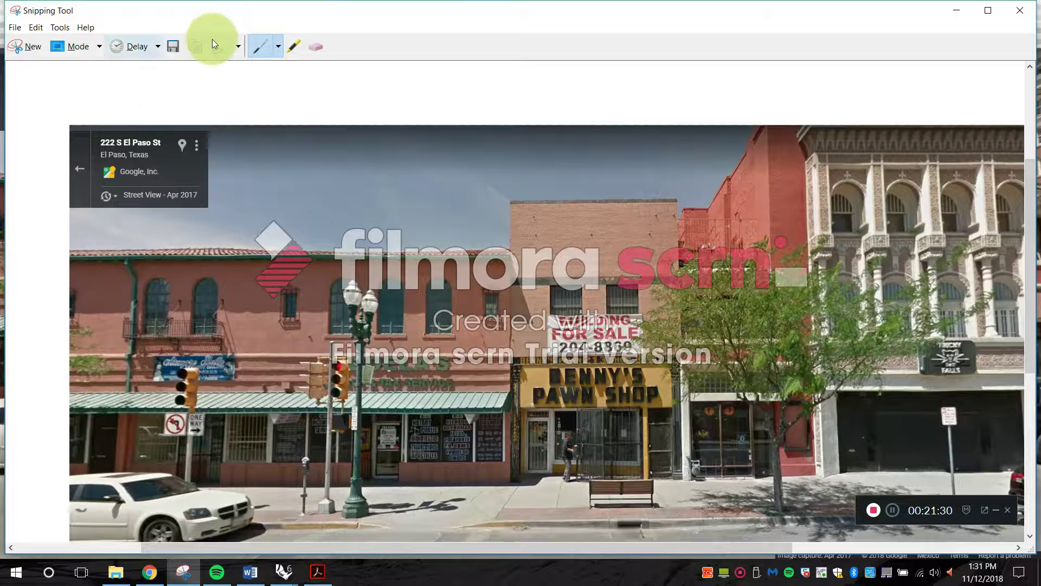
# - Save the snip as the JPEG "GMaps Front Elvtn" in the Storefront Design folder, close Snipping Tool and return to Rhinoceros
pyautogui.click(169, 49)
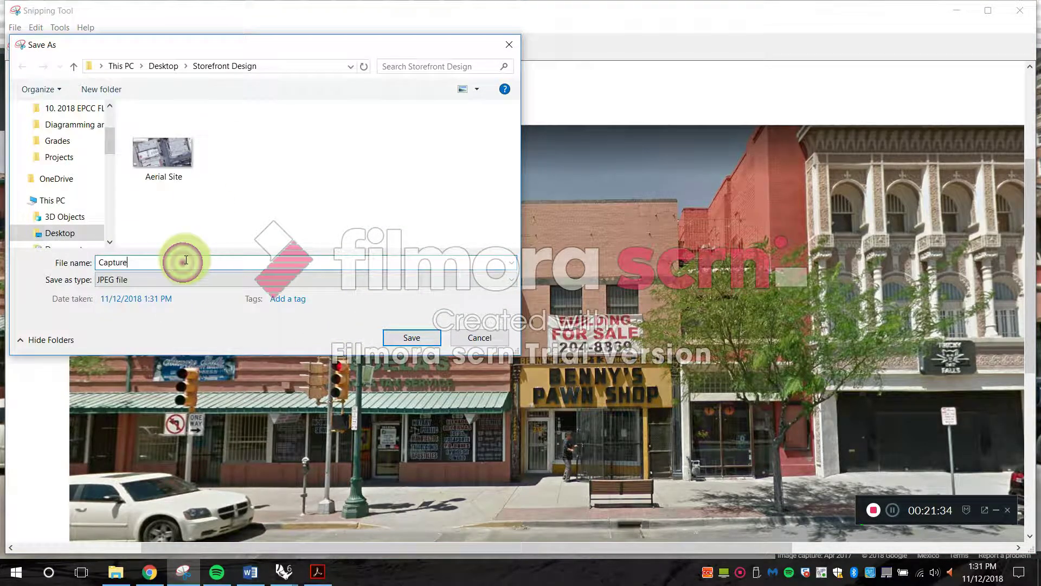
pyautogui.moveTo(132, 262); pyautogui.dragTo(63, 268)
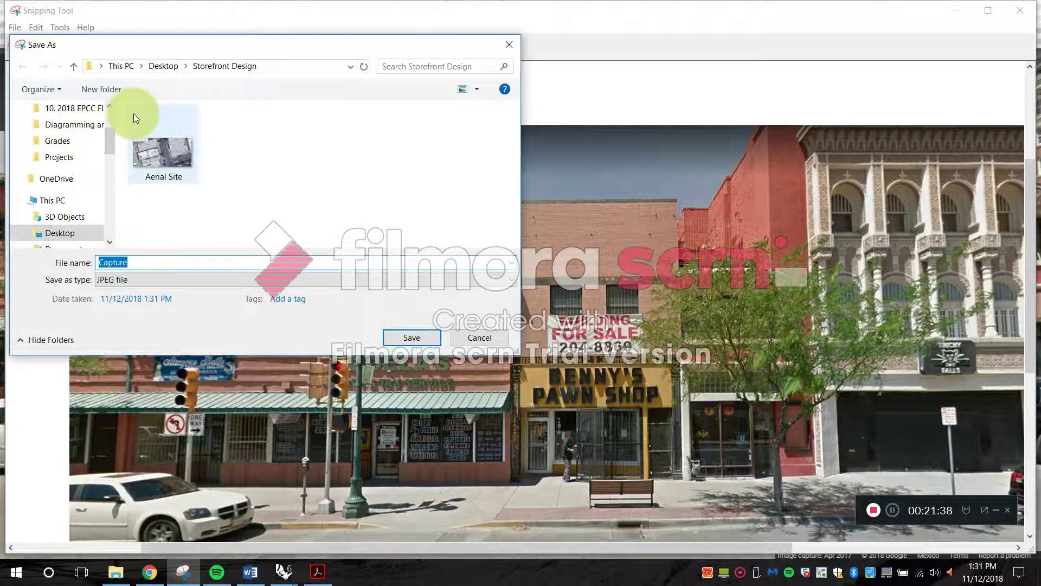
pyautogui.write('F')
pyautogui.press('BackSpace')
pyautogui.press('capslock')
pyautogui.write('GMa')
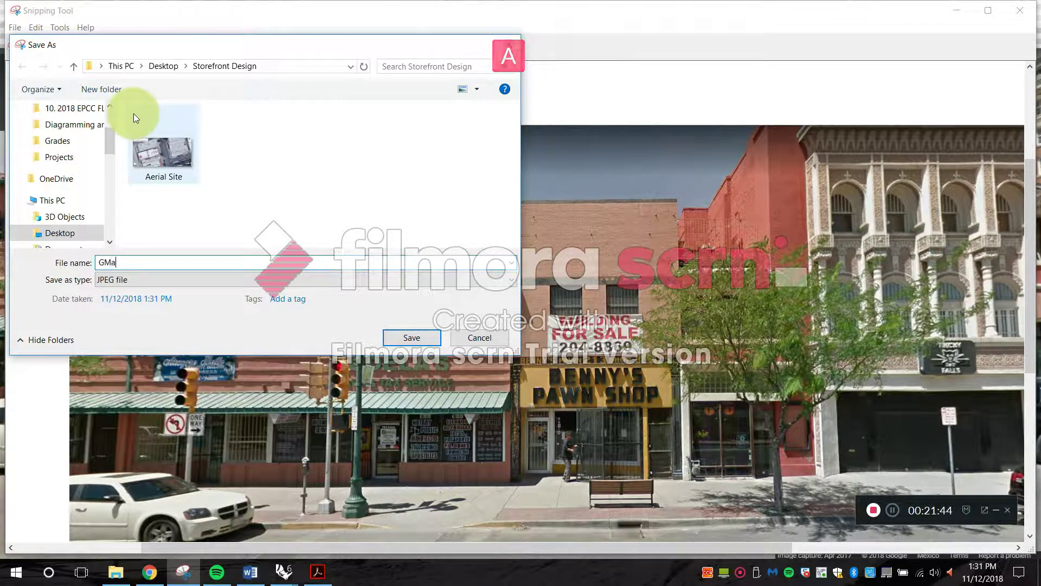
pyautogui.write('ps Front Ele')
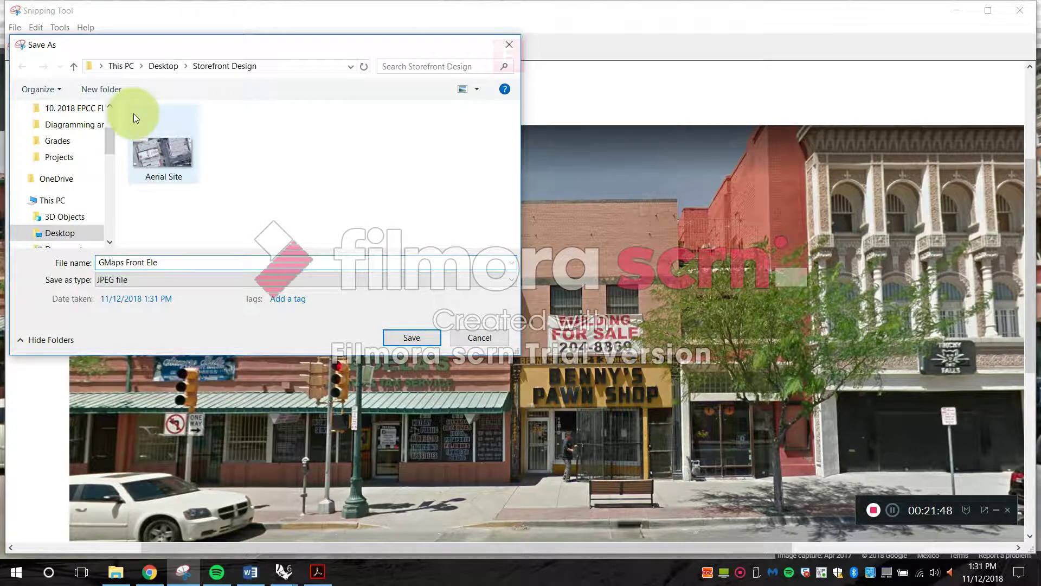
pyautogui.press('BackSpace')
pyautogui.write('vtn')
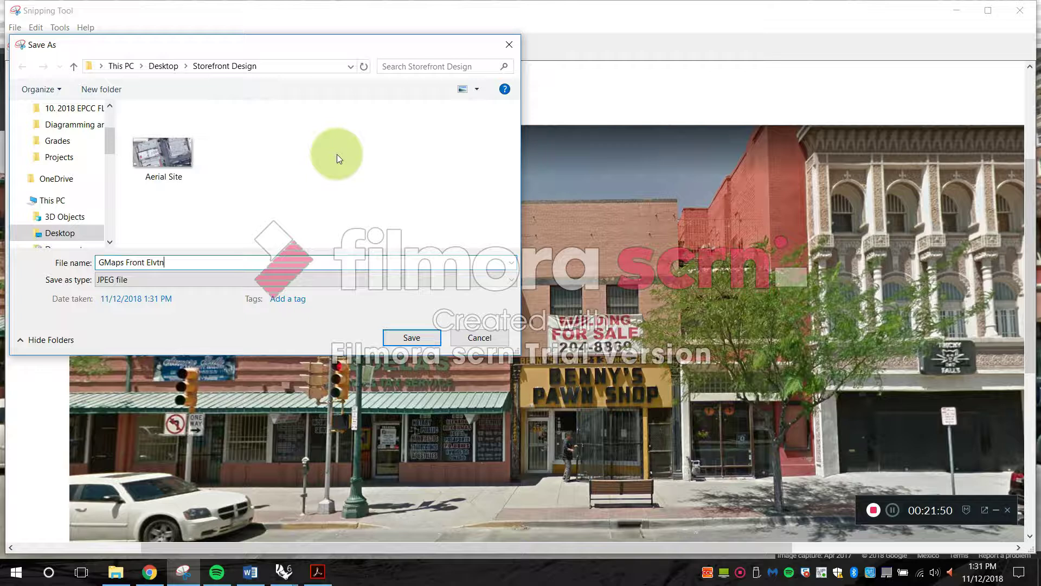
pyautogui.click(395, 338)
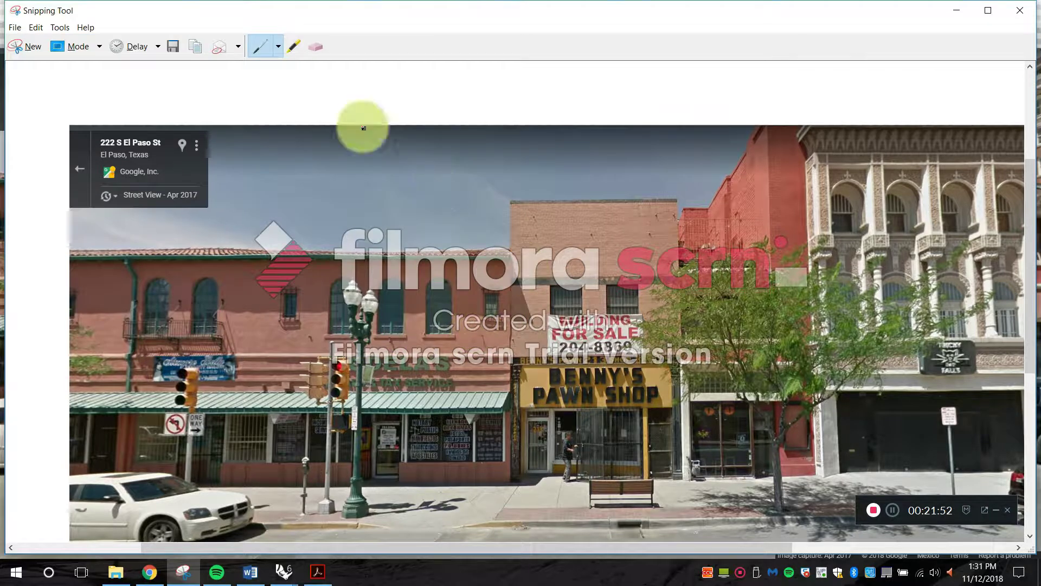
pyautogui.click(1012, 19)
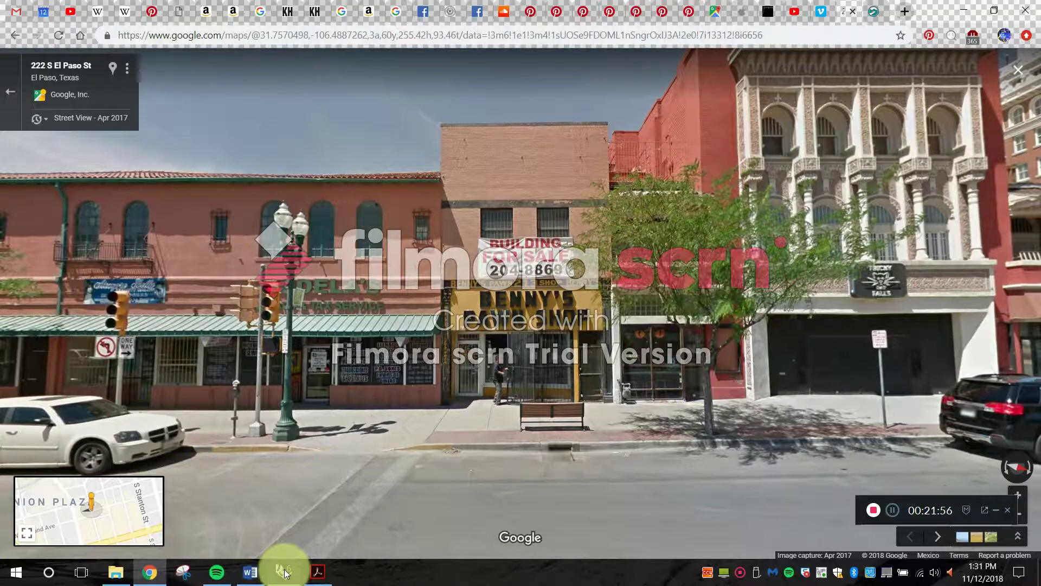
pyautogui.moveTo(274, 574)
pyautogui.click(352, 515)
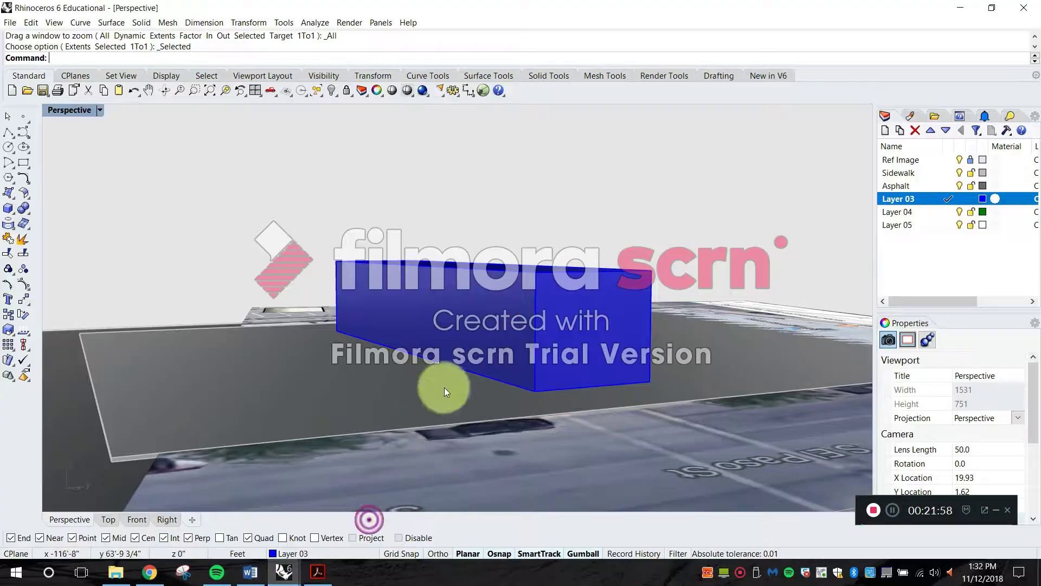
# - Insert the "GMaps Front Elvtn" image as a picture in the Right view, beside the building box
pyautogui.doubleClick(68, 110)
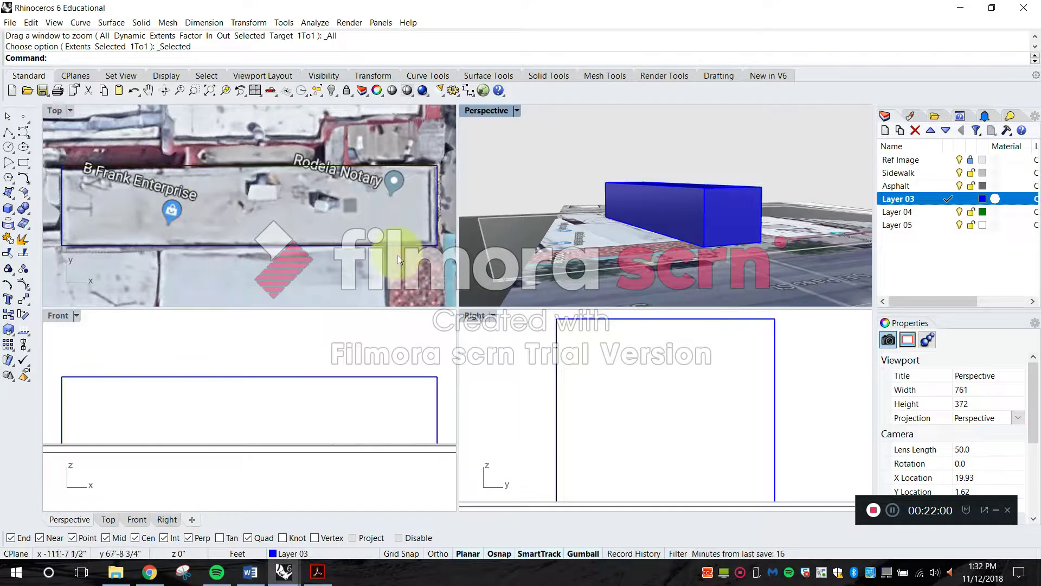
pyautogui.scroll(5, 408, 214)
pyautogui.scroll(-8, 593, 356)
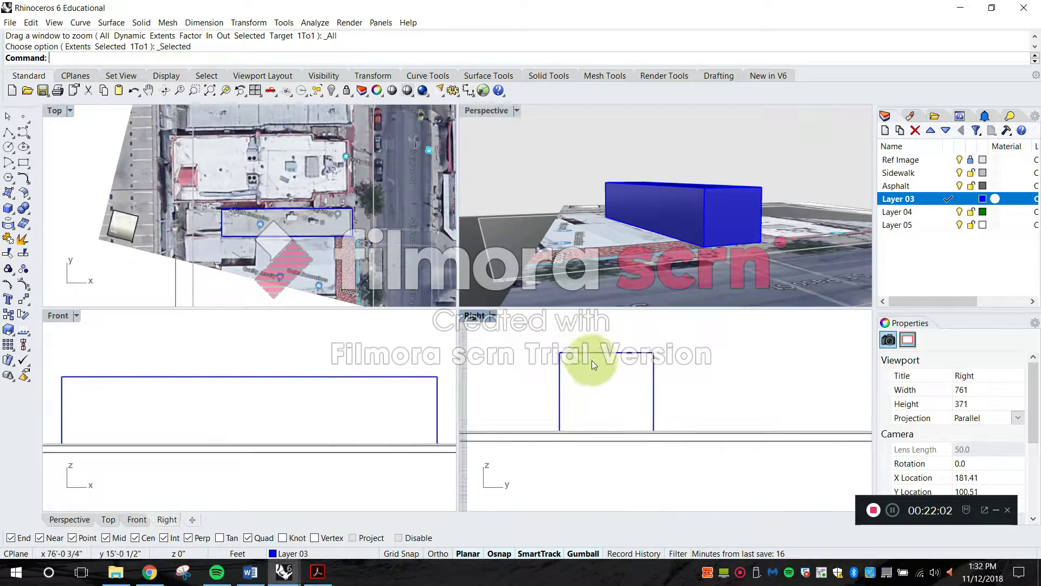
pyautogui.press('Return')
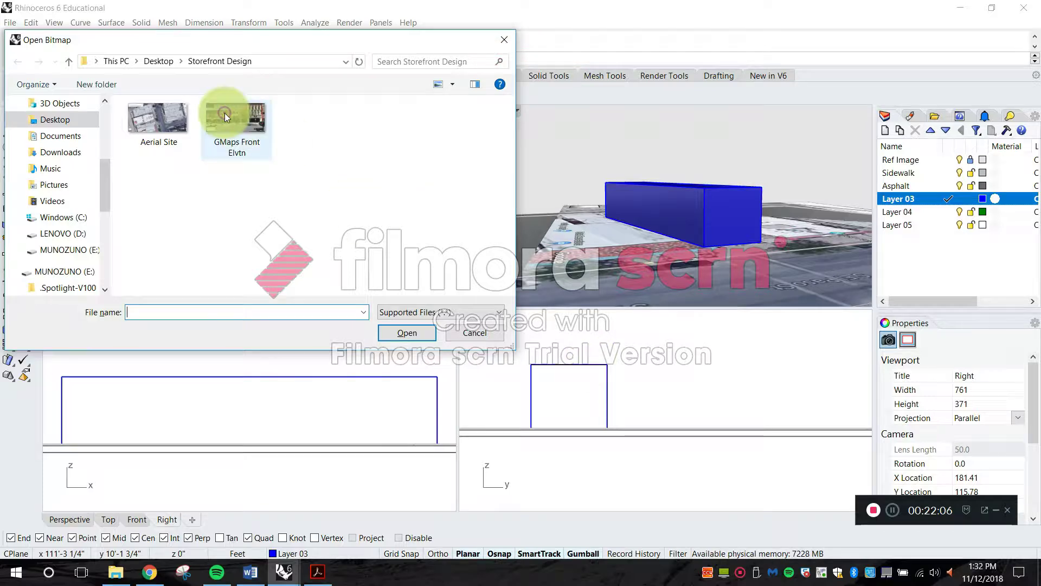
pyautogui.click(414, 334)
pyautogui.click(643, 420)
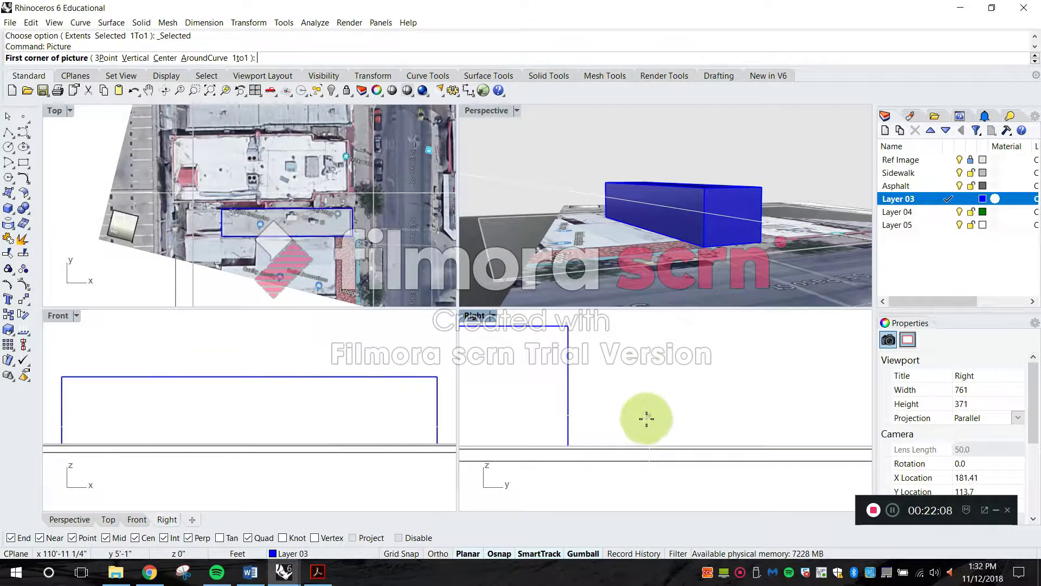
pyautogui.moveTo(711, 397); pyautogui.dragTo(639, 415, button='right')
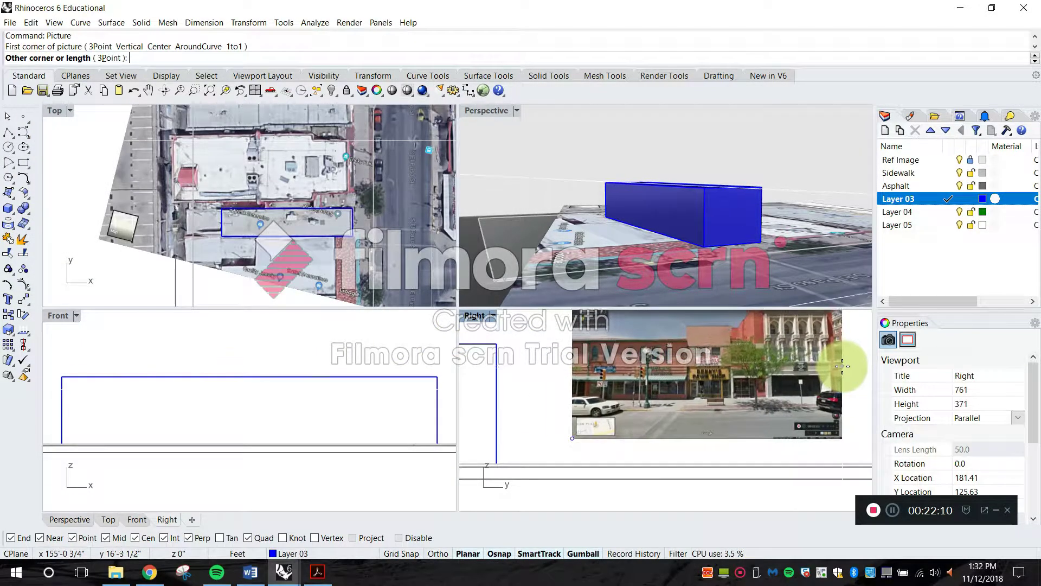
pyautogui.click(846, 366)
pyautogui.moveTo(565, 422); pyautogui.dragTo(653, 405, button='right')
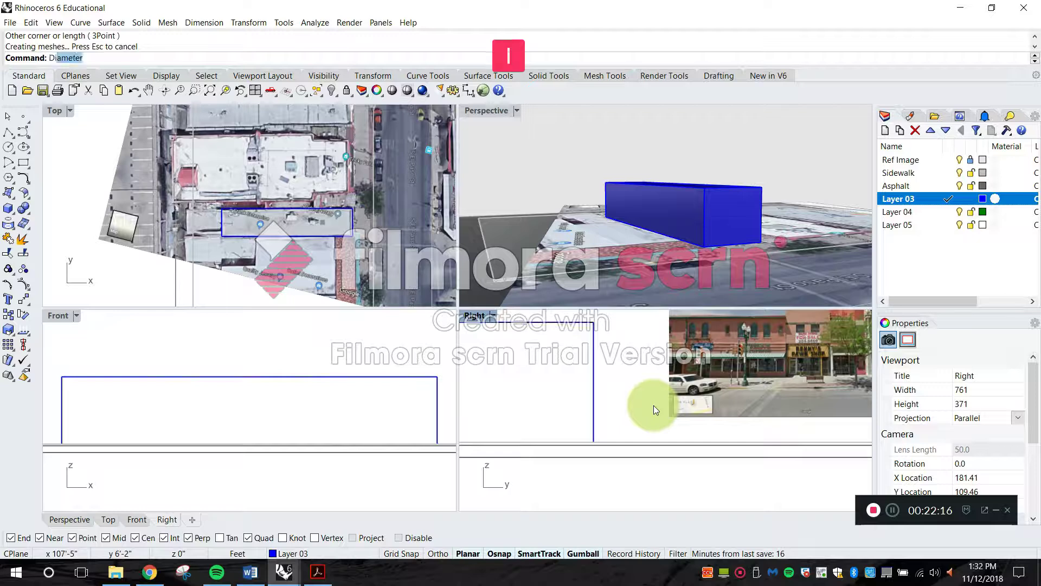
# - Move the elevation picture from the base corner of Benny's Pawn Shop to the building box's matching lower front corner
pyautogui.write('move')
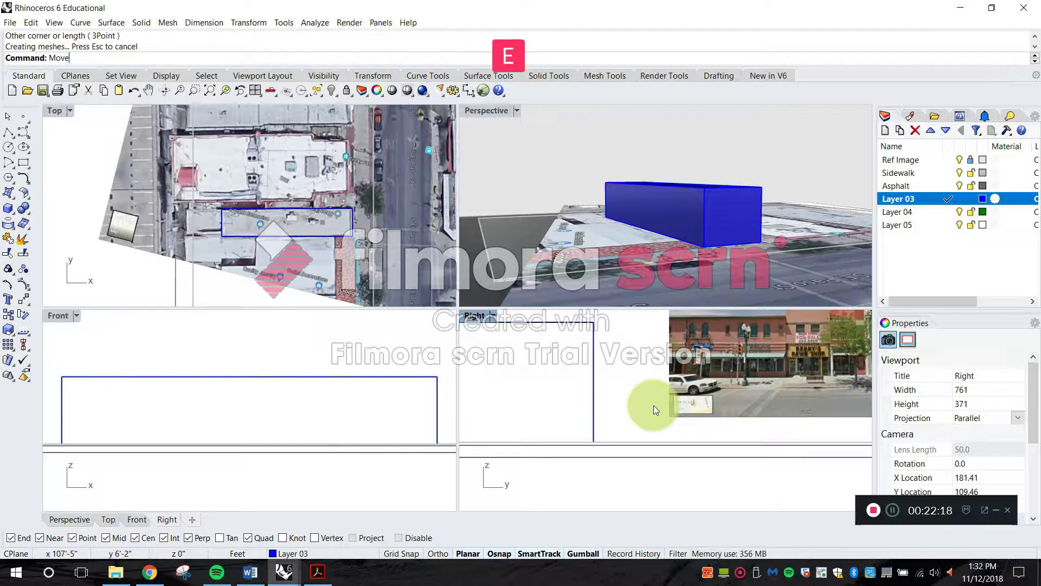
pyautogui.press('Return')
pyautogui.scroll(5, 792, 374)
pyautogui.scroll(8, 798, 363)
pyautogui.moveTo(746, 435); pyautogui.dragTo(648, 581, button='right')
pyautogui.scroll(-2, 668, 288)
pyautogui.scroll(-7, 670, 411)
pyautogui.scroll(8, 657, 419)
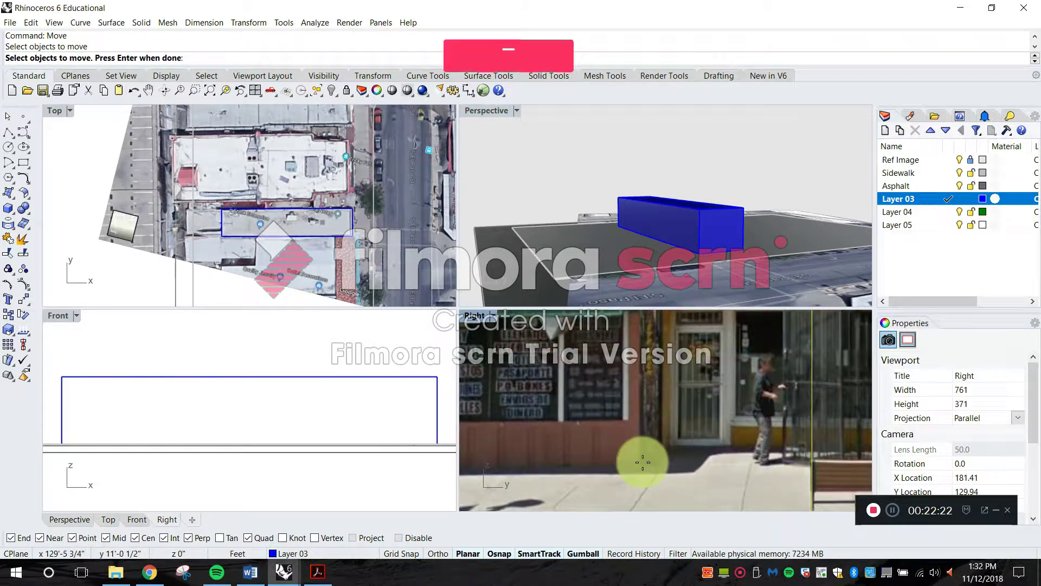
pyautogui.press('Return')
pyautogui.click(638, 465)
pyautogui.scroll(-11, 655, 434)
pyautogui.scroll(-6, 657, 437)
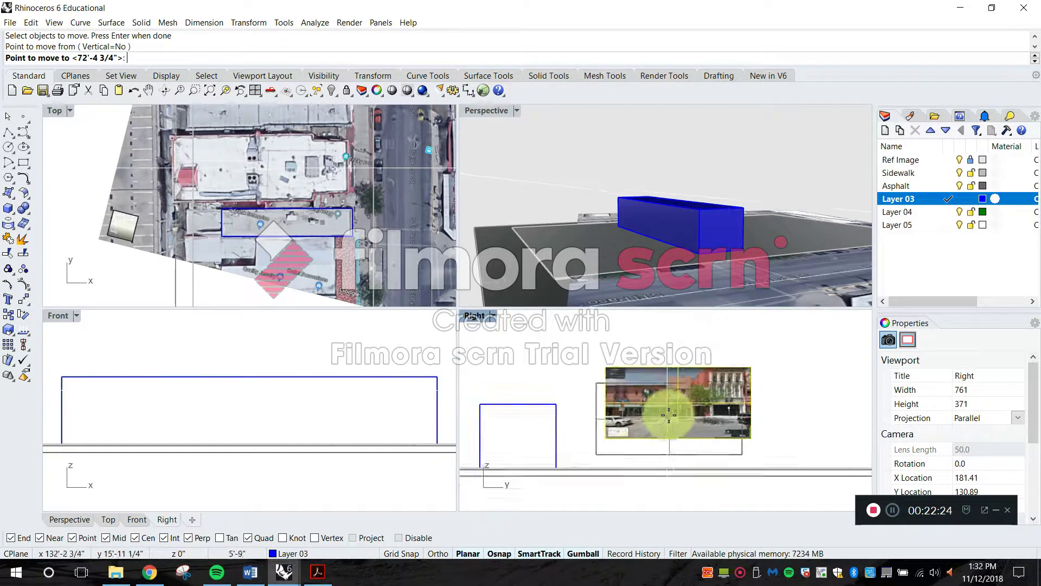
pyautogui.scroll(8, 604, 441)
pyautogui.scroll(-4, 567, 413)
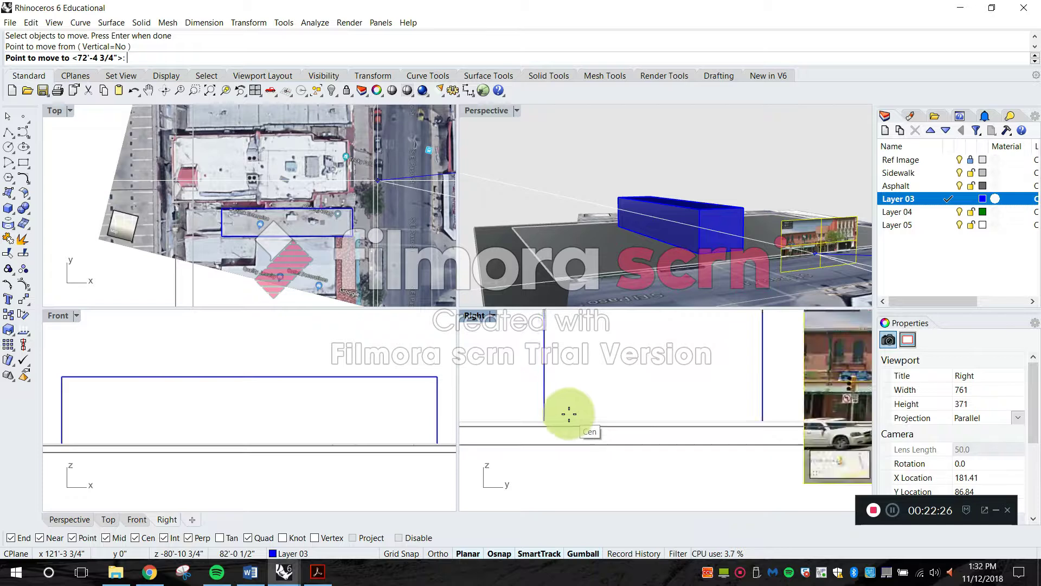
pyautogui.scroll(10, 705, 227)
pyautogui.scroll(-8, 710, 260)
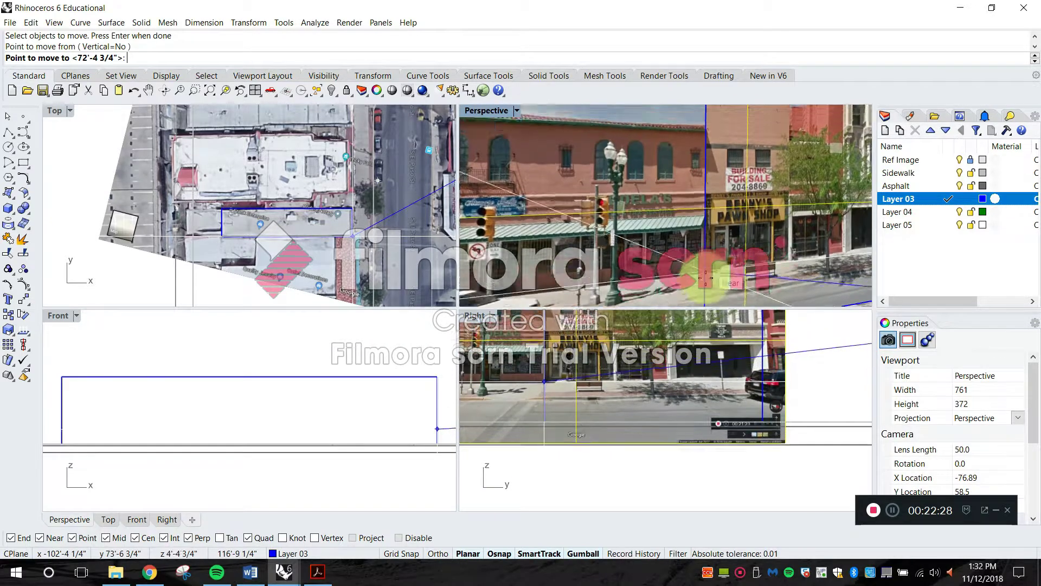
pyautogui.click(705, 287)
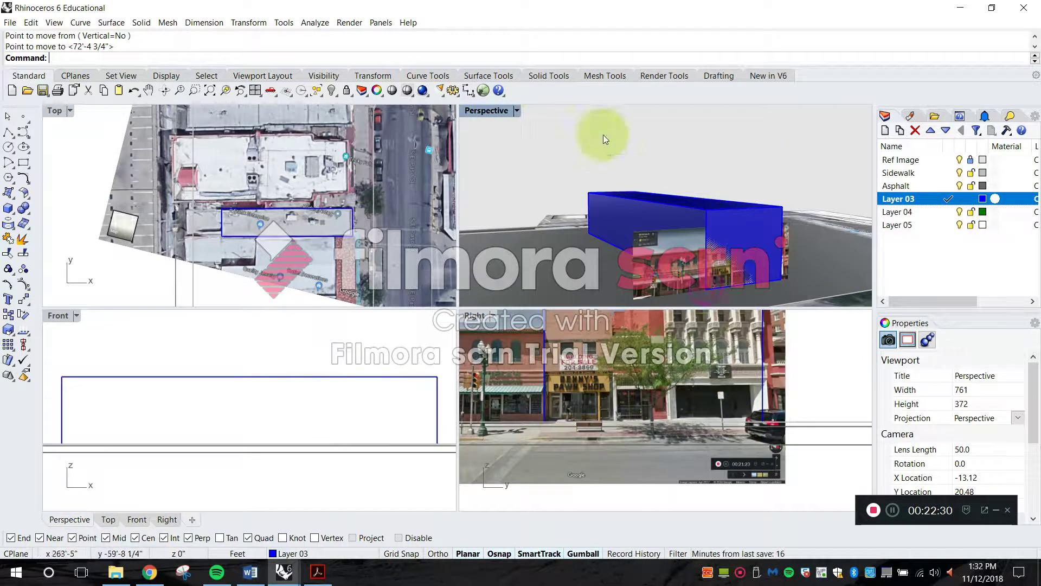
# - Scale the elevation picture from the shared lower corner so the pawn shop's width matches the building box's front face
pyautogui.scroll(-3, 603, 406)
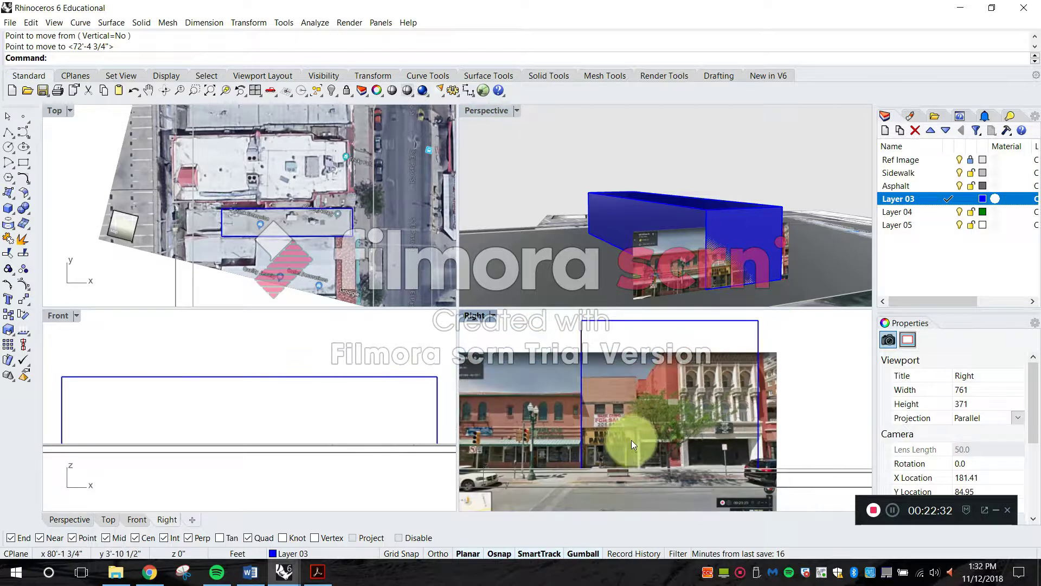
pyautogui.click(774, 401)
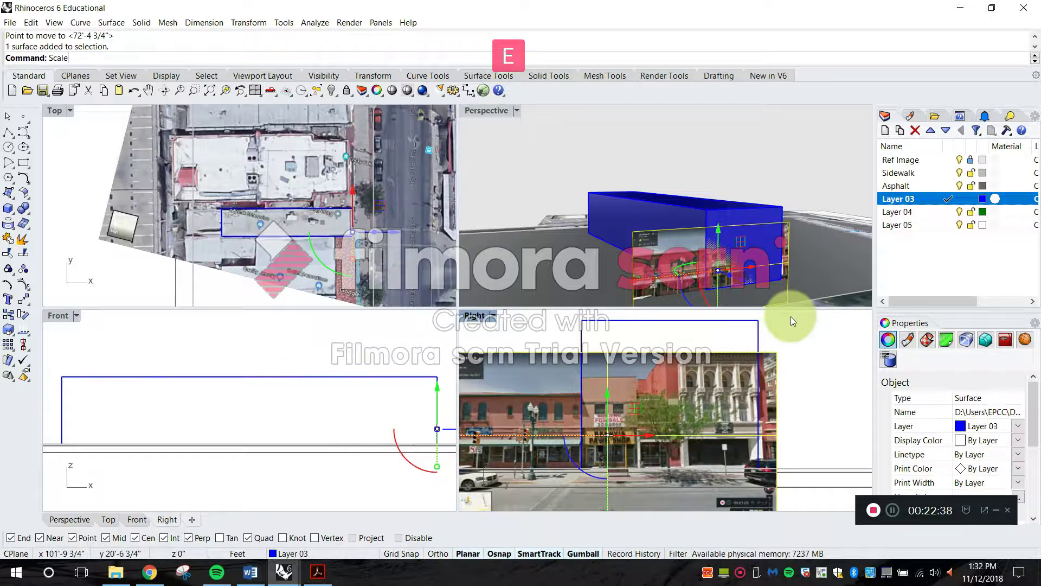
pyautogui.press('Return')
pyautogui.scroll(4, 704, 423)
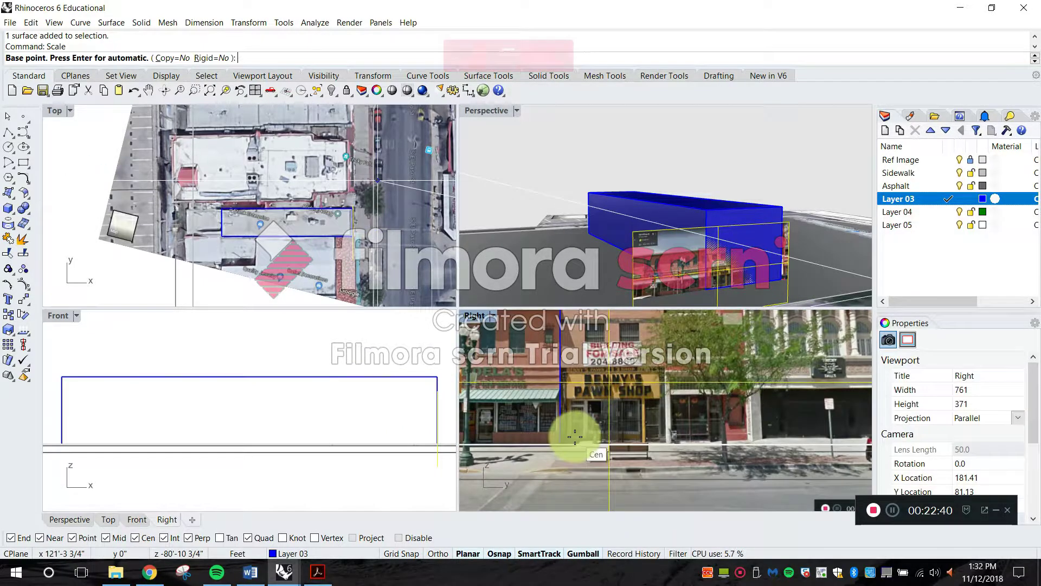
pyautogui.click(705, 289)
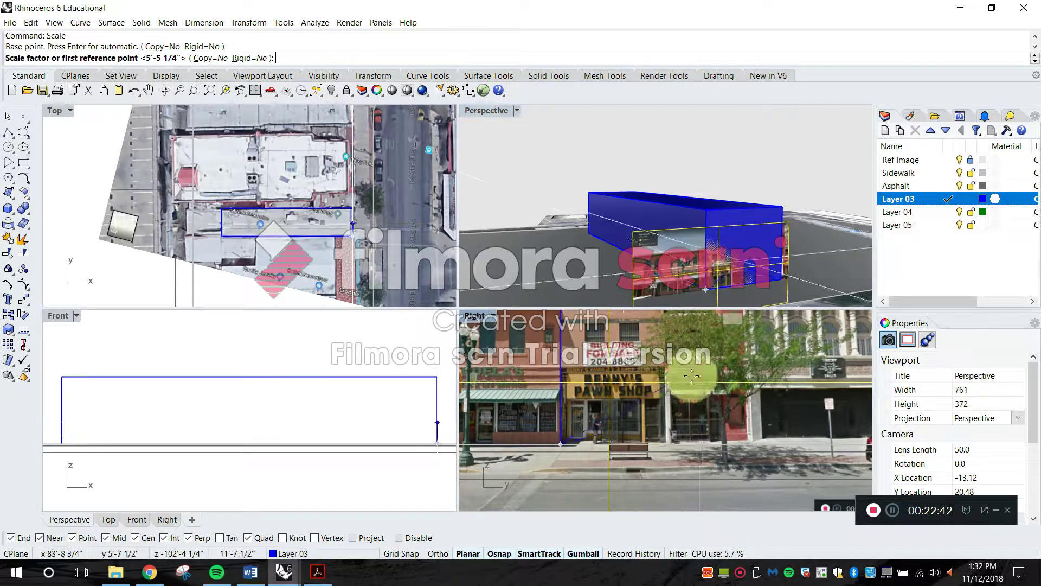
pyautogui.scroll(2, 651, 430)
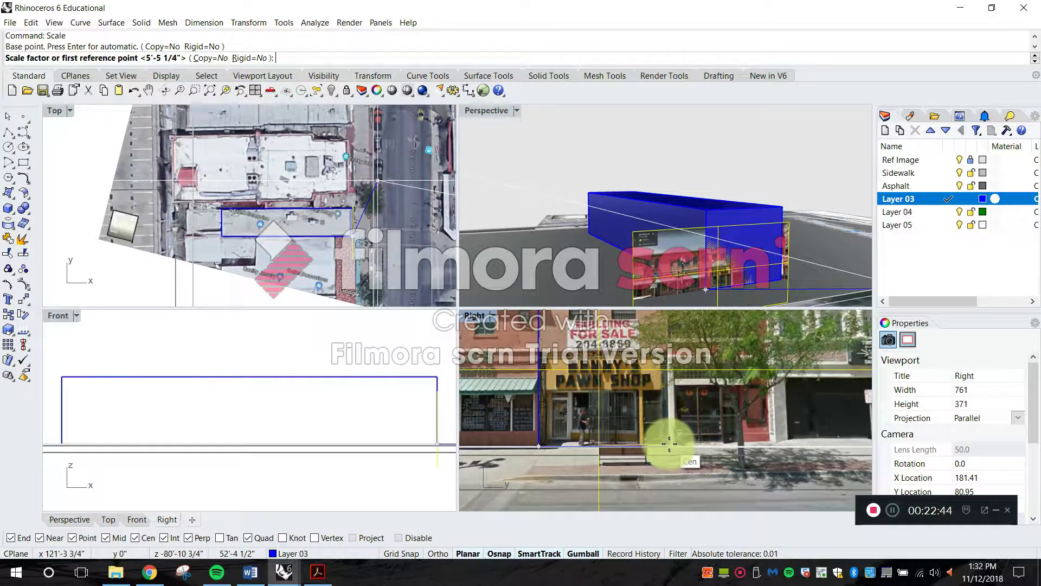
pyautogui.press('shift')
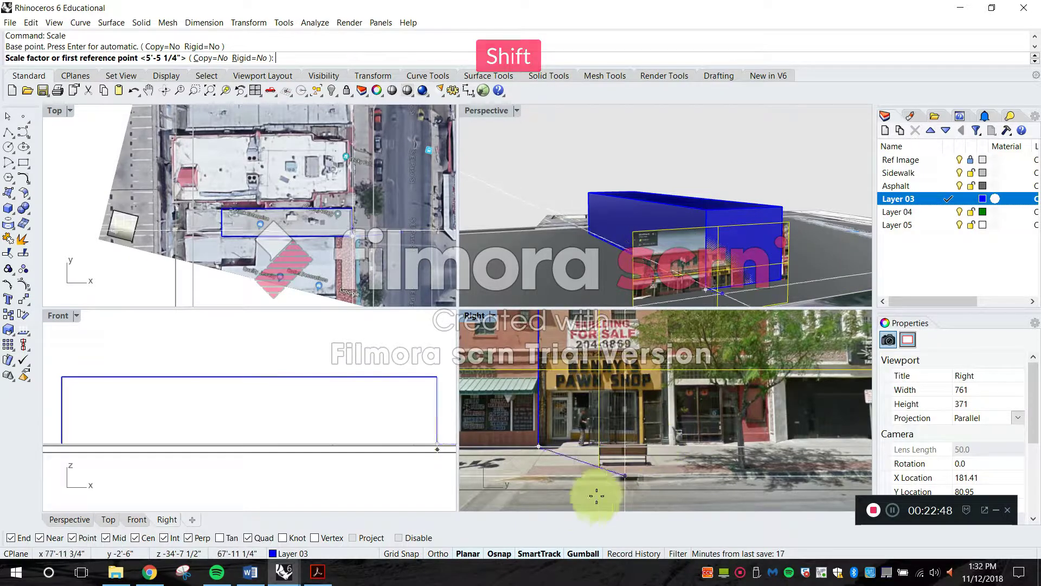
pyautogui.click(504, 552)
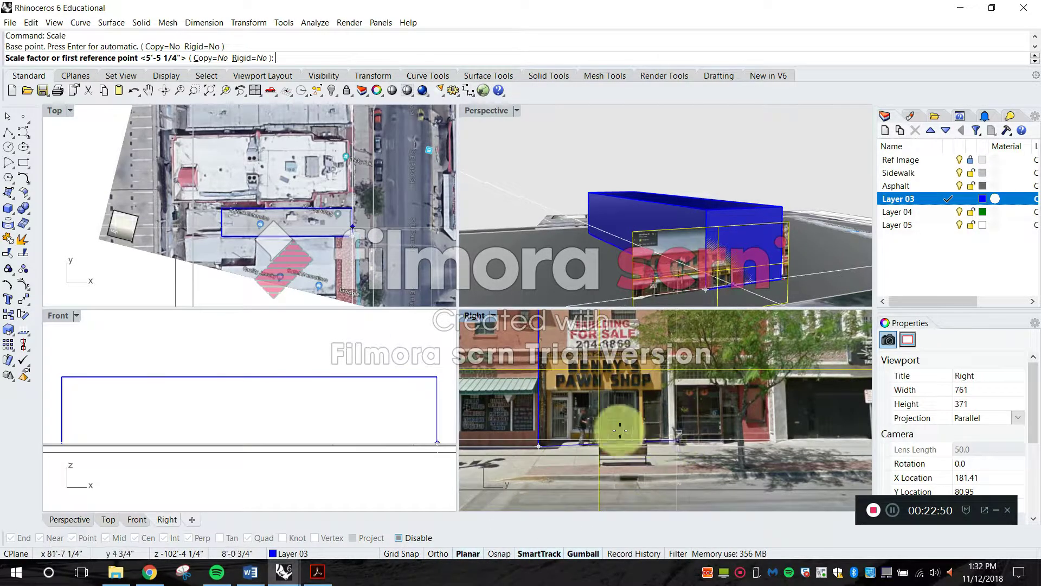
pyautogui.scroll(4, 339, 192)
pyautogui.scroll(2, 377, 239)
pyautogui.press('shift')
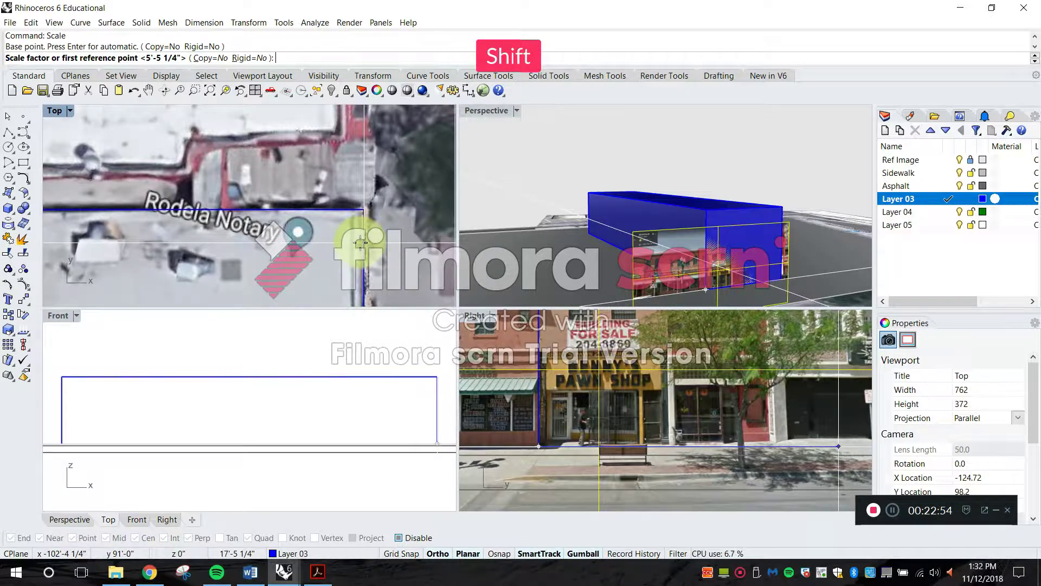
pyautogui.keyDown('shift'); pyautogui.moveTo(377, 282); pyautogui.dragTo(391, 189, button='right'); pyautogui.keyUp('shift')
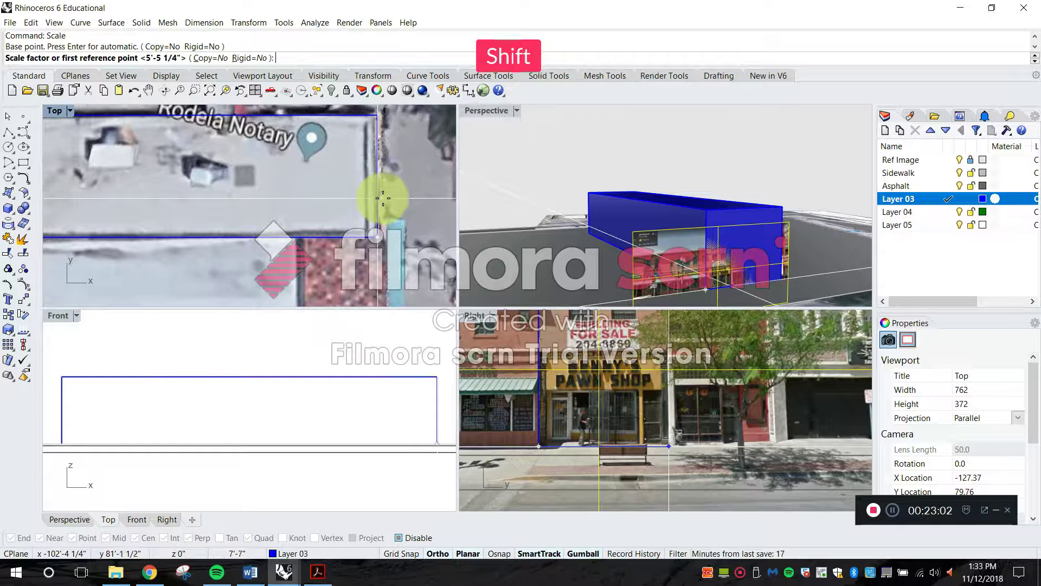
pyautogui.click(383, 198)
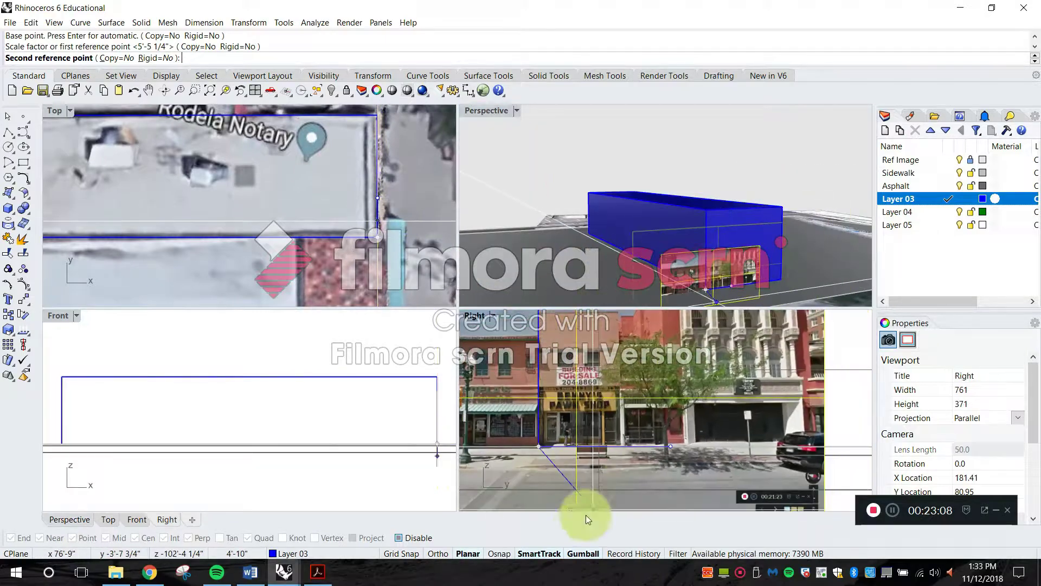
pyautogui.click(508, 554)
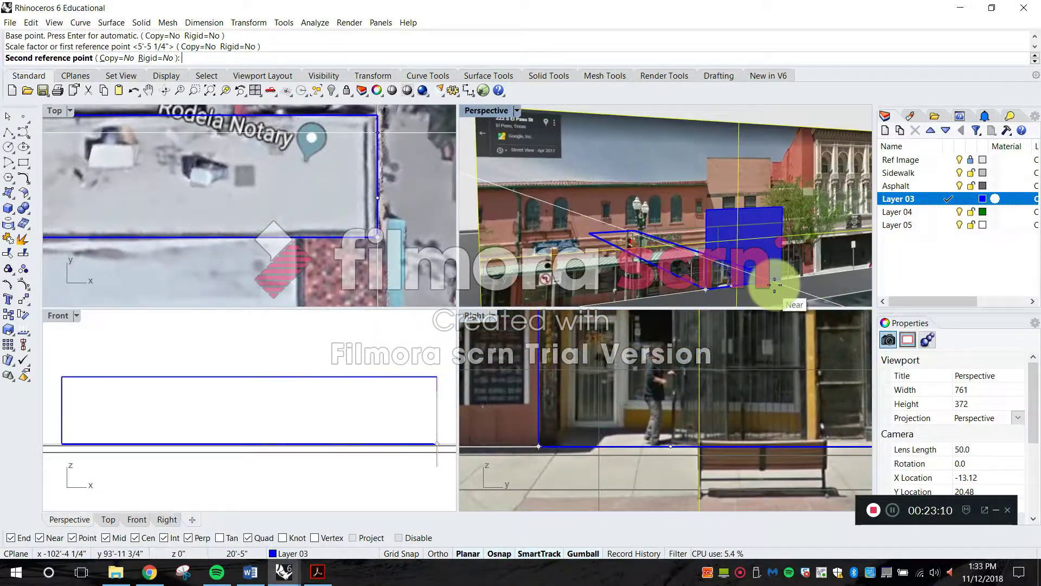
pyautogui.click(778, 282)
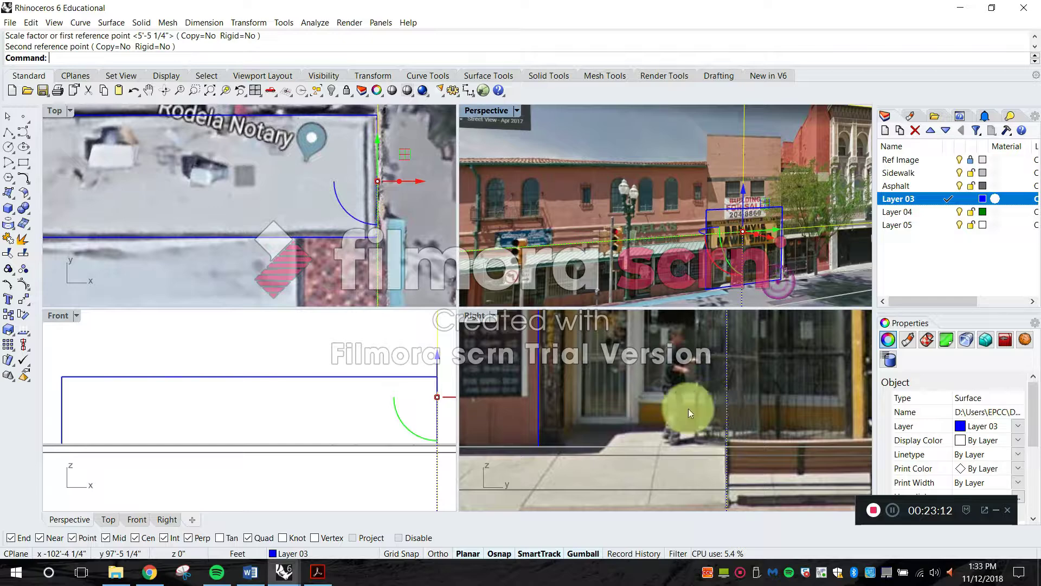
# - Examine in the Right view how the scaled elevation picture lines up with the building box's outline
pyautogui.doubleClick(477, 321)
pyautogui.scroll(-2, 464, 403)
pyautogui.scroll(4, 480, 375)
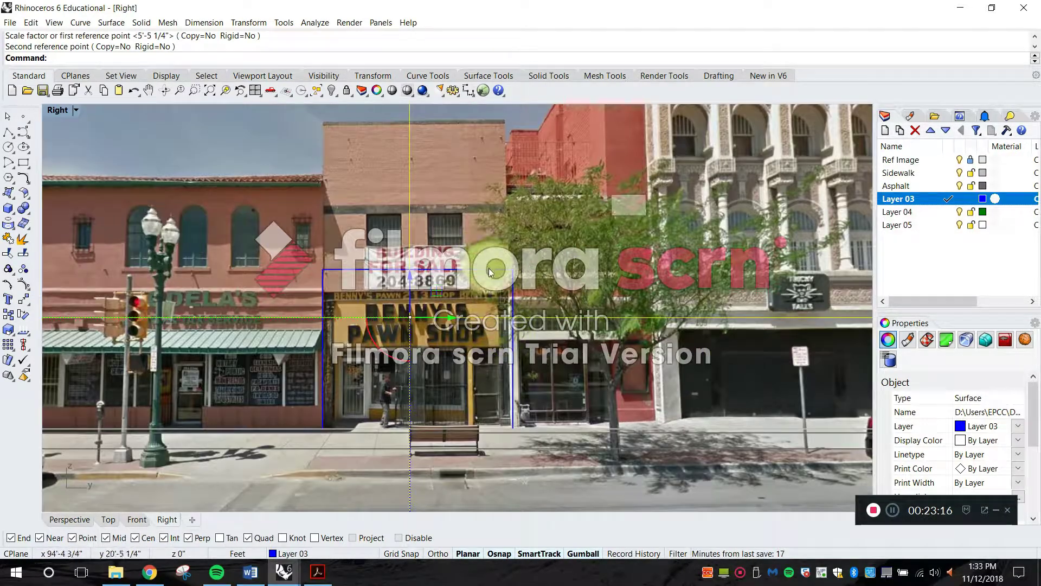
pyautogui.scroll(-3, 474, 296)
pyautogui.click(287, 116)
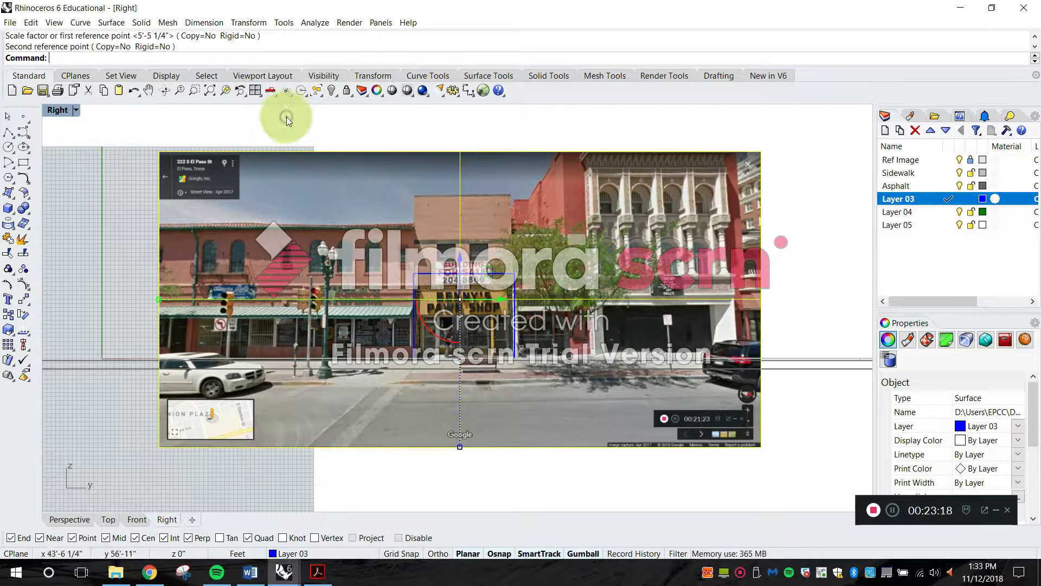
pyautogui.click(63, 110)
pyautogui.doubleClick(63, 109)
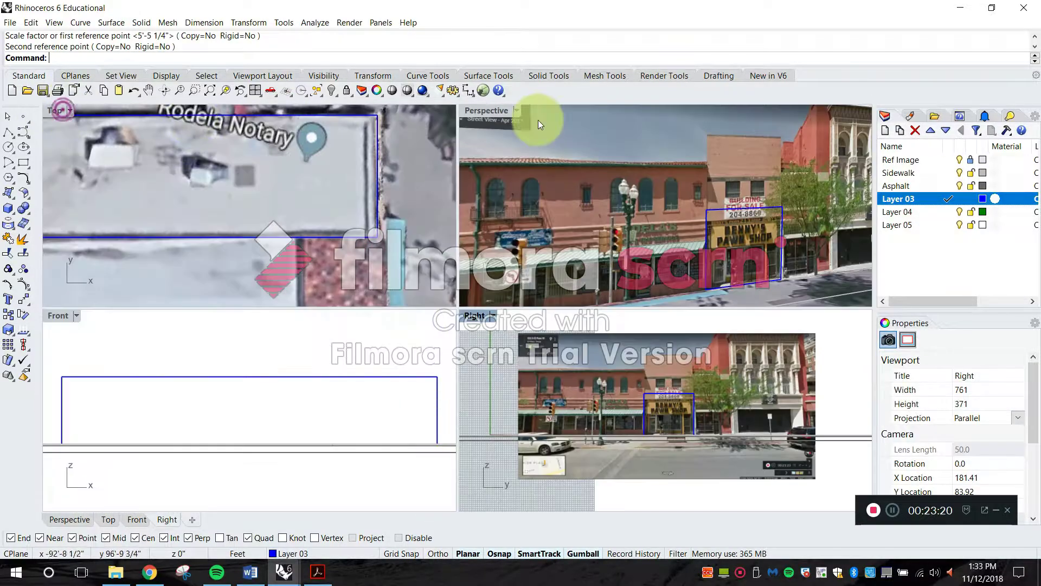
# - Use Scale1D to stretch the building box vertically to about 38'-4", reaching the pawn shop's roofline in the picture
pyautogui.doubleClick(482, 110)
pyautogui.moveTo(534, 293); pyautogui.dragTo(514, 326, button='right')
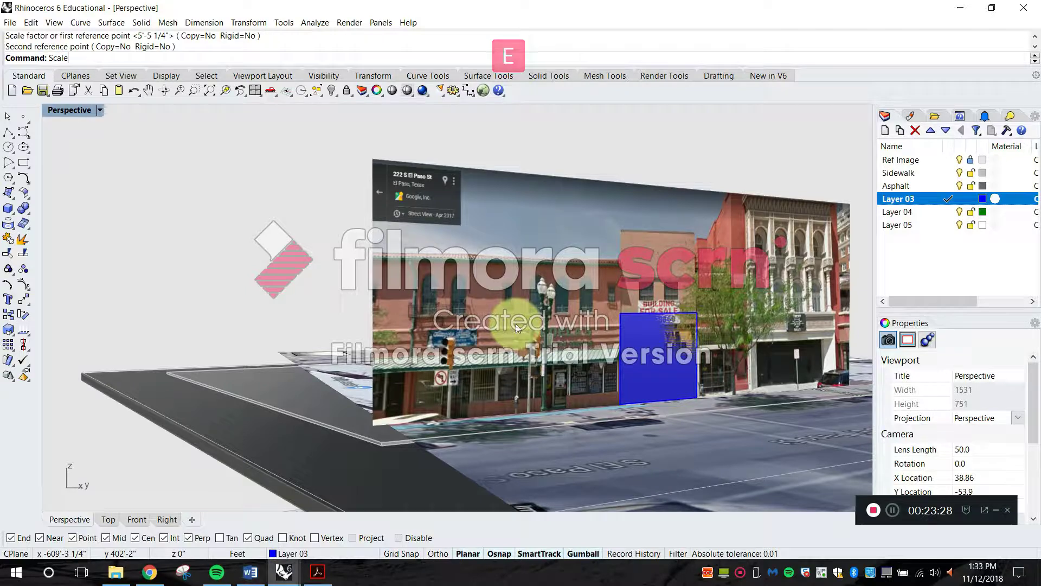
pyautogui.press('Down')
pyautogui.press('Return')
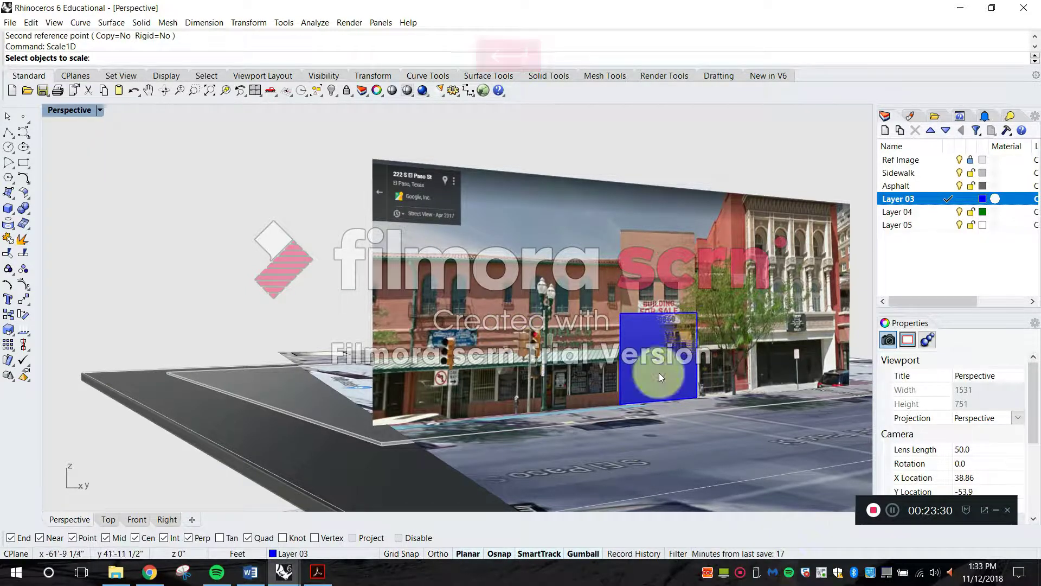
pyautogui.click(659, 330)
pyautogui.click(692, 373)
pyautogui.press('Return')
pyautogui.click(620, 402)
pyautogui.click(622, 313)
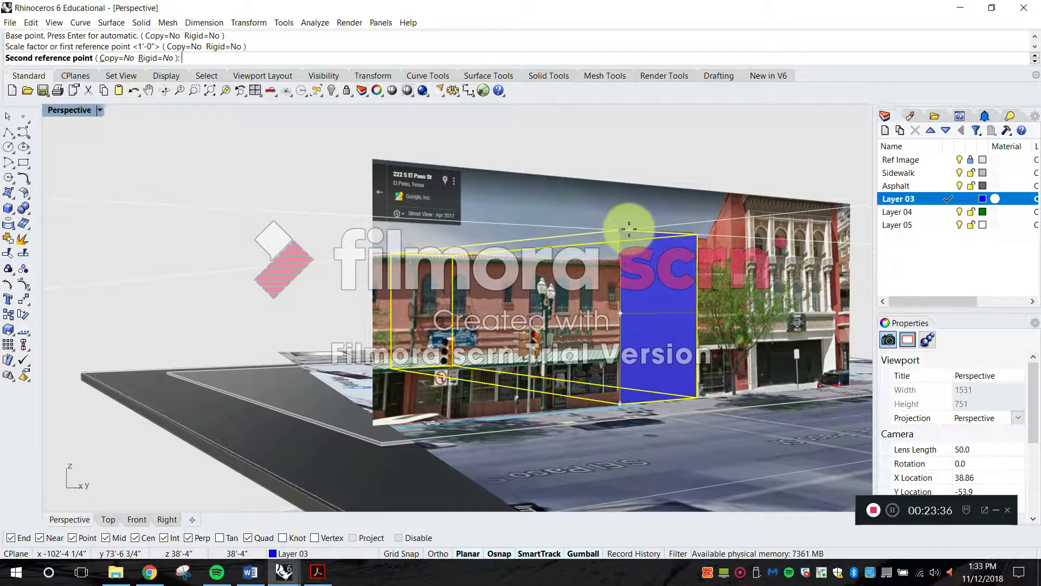
pyautogui.click(629, 229)
pyautogui.moveTo(753, 138); pyautogui.dragTo(524, 269, button='right')
pyautogui.press('Escape')
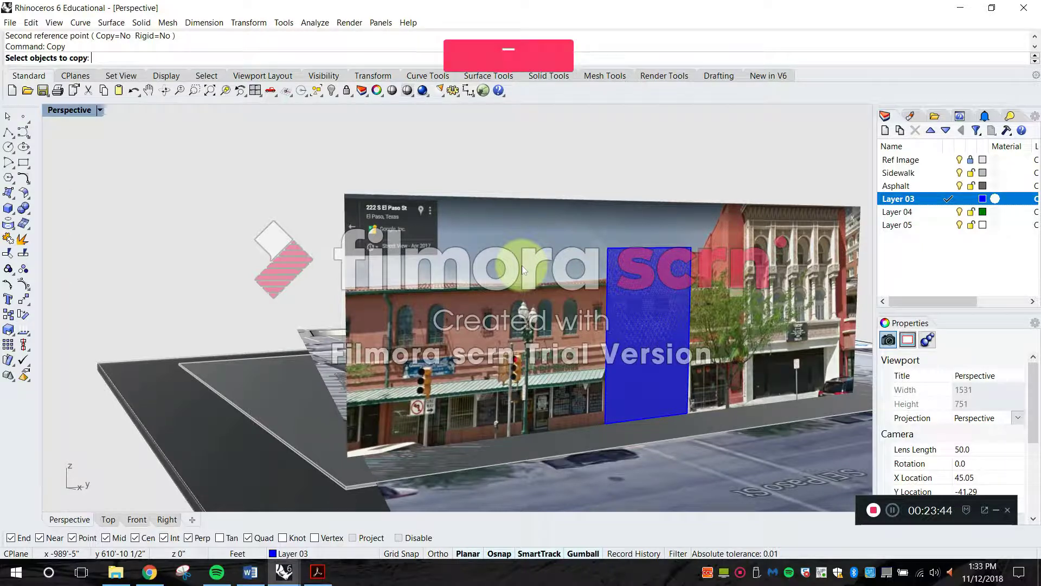
pyautogui.click(621, 268)
pyautogui.press('Escape')
pyautogui.press('Escape')
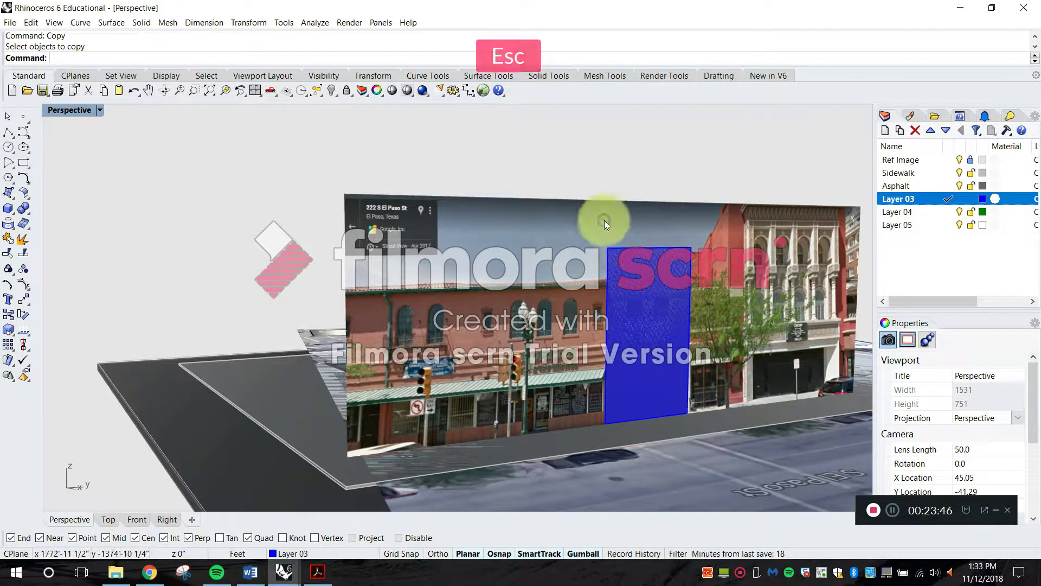
# - Assign the elevation picture to the Ref Image layer and clear the selection
pyautogui.click(604, 220)
pyautogui.click(538, 255)
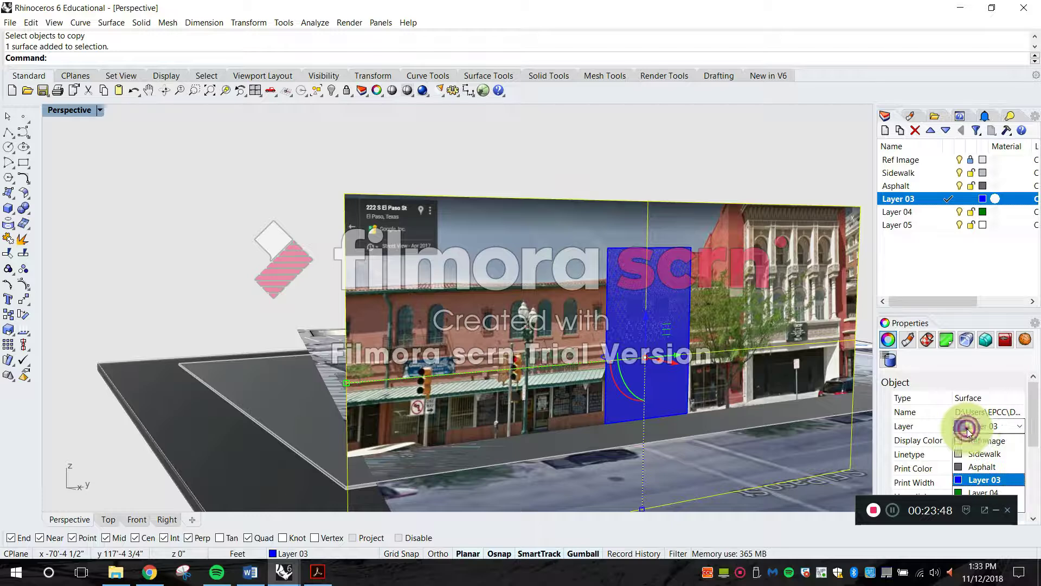
pyautogui.click(982, 440)
pyautogui.press('Escape')
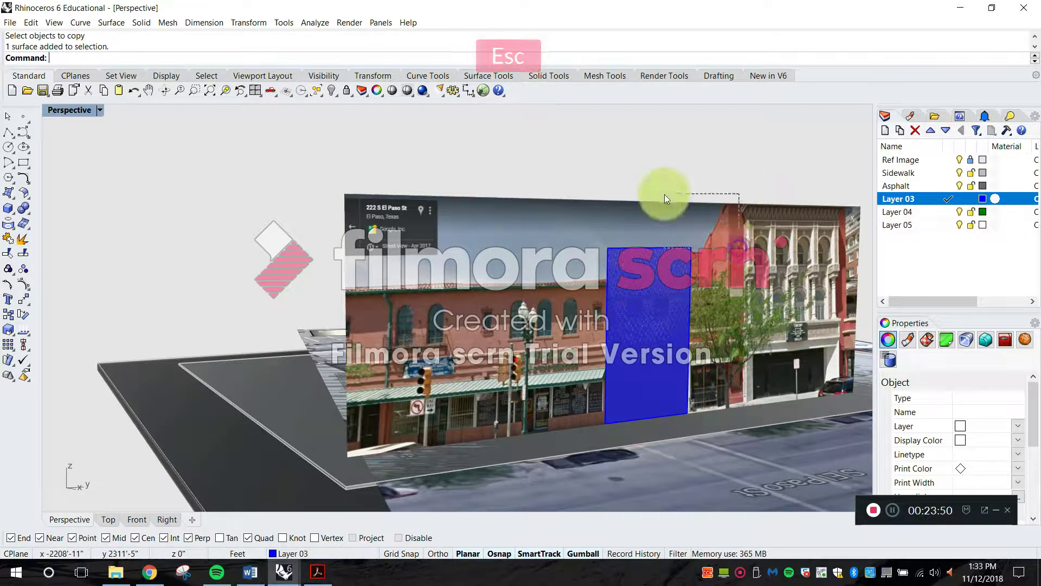
pyautogui.moveTo(665, 194); pyautogui.dragTo(667, 193)
pyautogui.press('Escape')
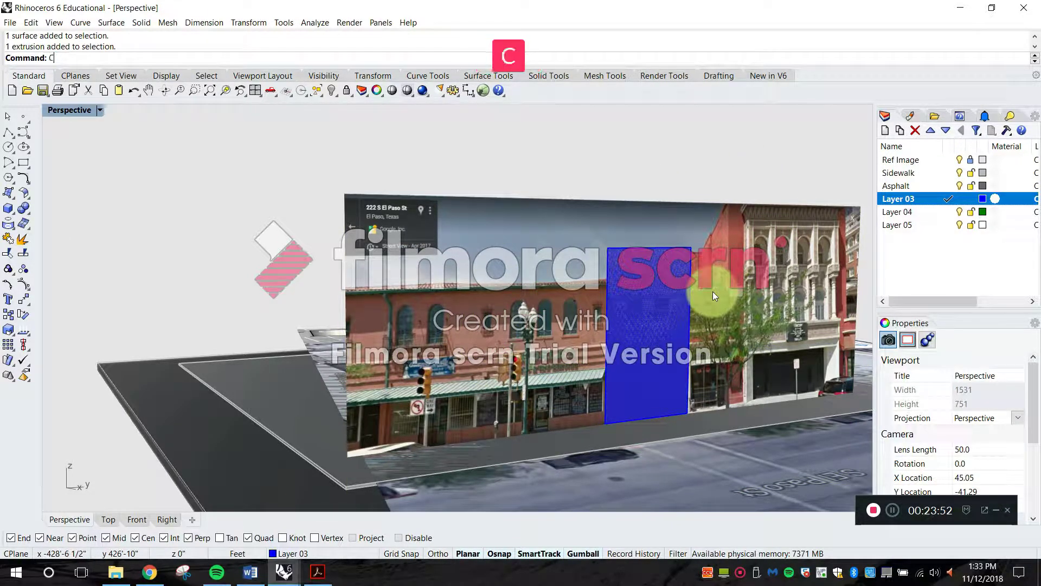
# - Copy the pawn shop box to both sides, snapping each copy flush against its neighbouring front corner
pyautogui.press('Return')
pyautogui.click(685, 271)
pyautogui.press('Return')
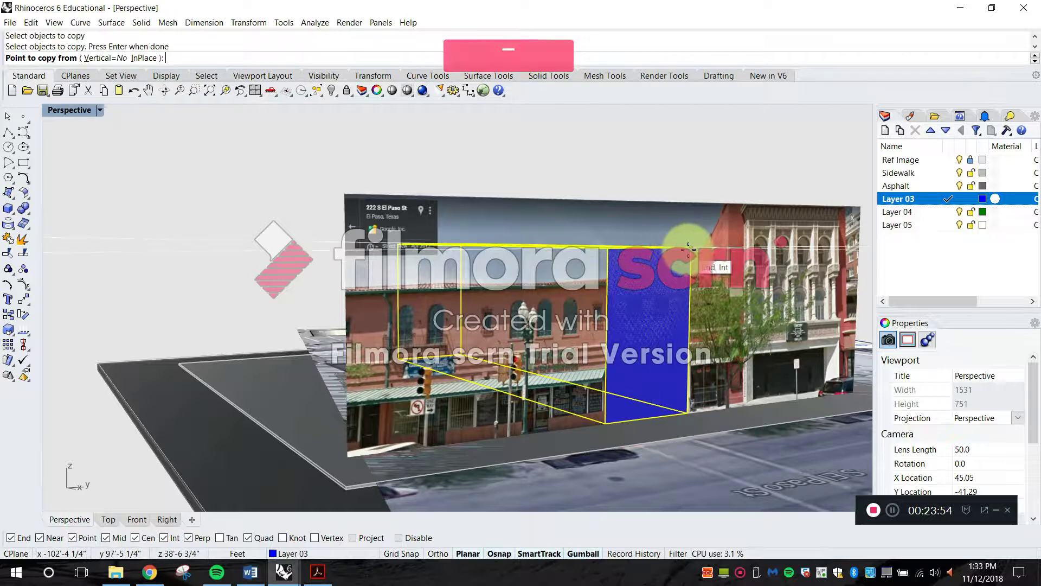
pyautogui.click(688, 247)
pyautogui.click(608, 249)
pyautogui.rightClick(601, 261)
pyautogui.click(575, 263)
pyautogui.rightClick(512, 253)
pyautogui.click(510, 252)
pyautogui.click(690, 239)
pyautogui.press('Escape')
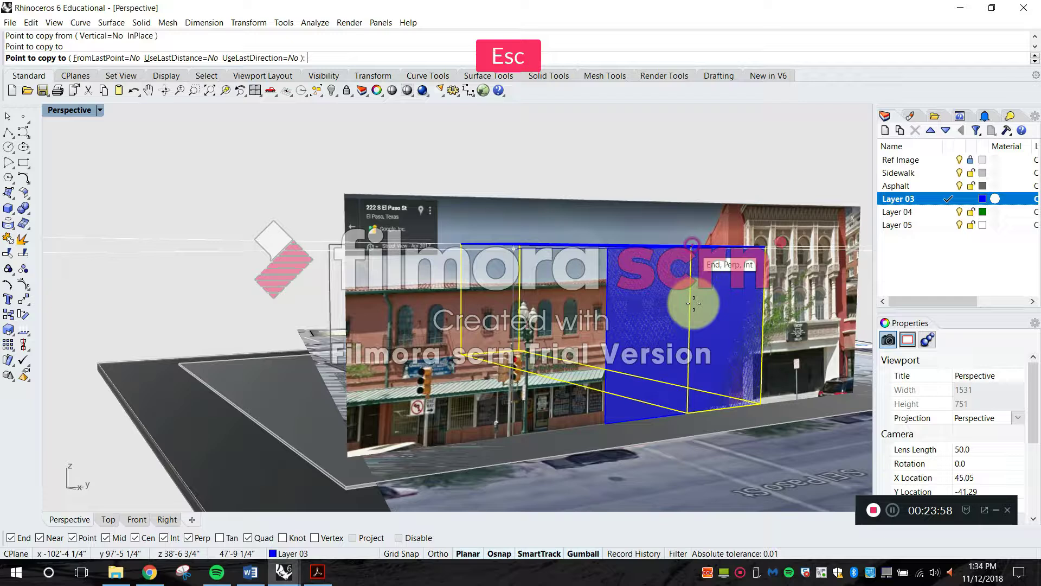
# - Use Scale1D to set the height of the box copy over the tax service building to 31'
pyautogui.write('scale')
pyautogui.click(95, 84)
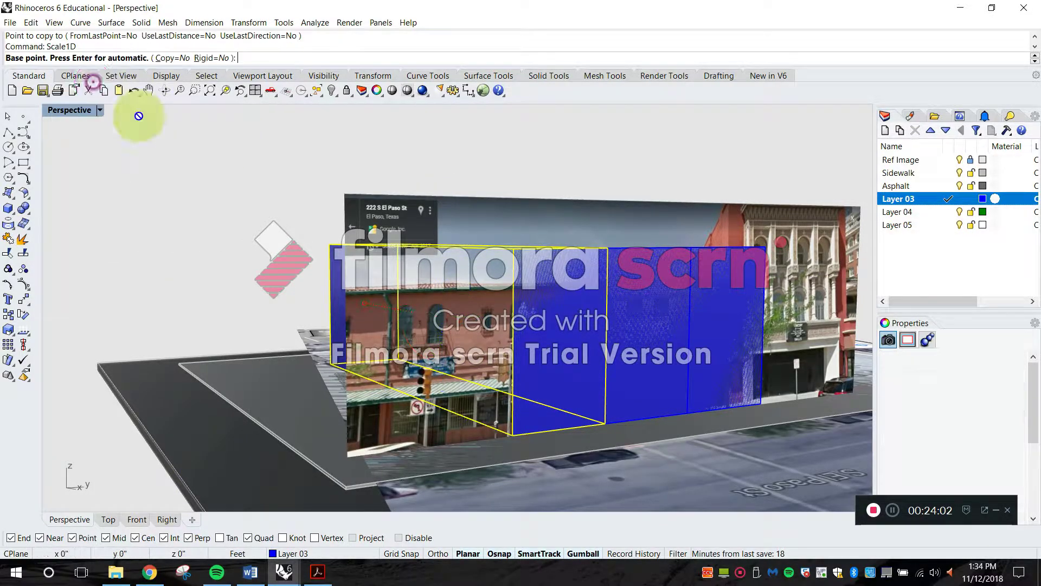
pyautogui.click(605, 422)
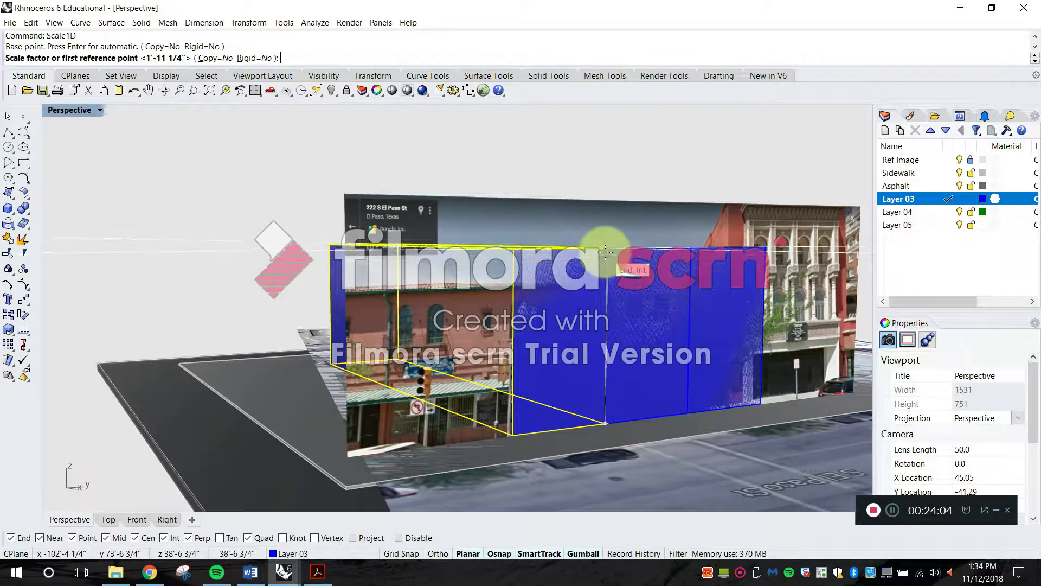
pyautogui.click(605, 252)
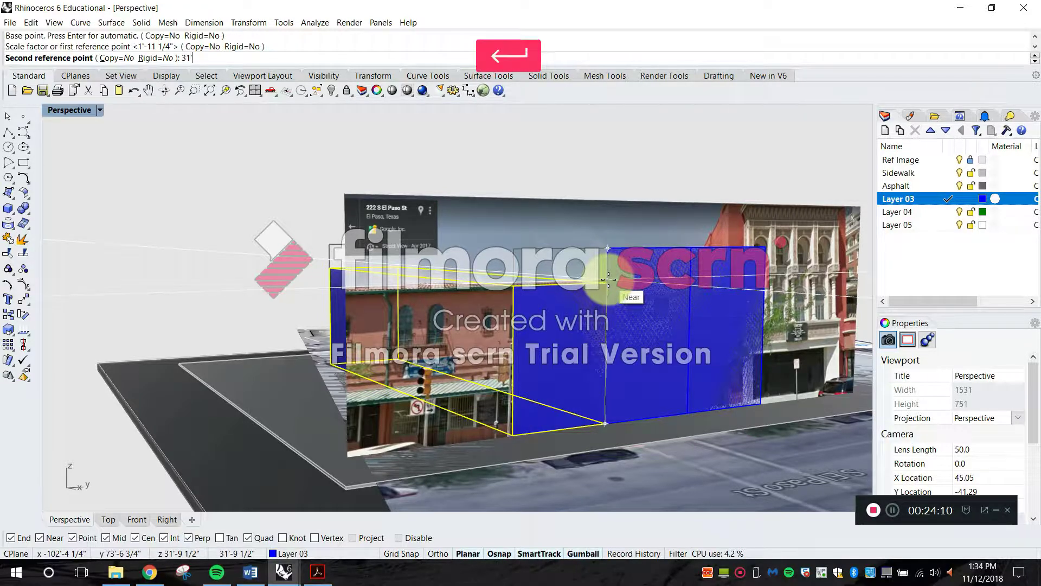
pyautogui.press('Return')
pyautogui.click(700, 163)
# - Use Scale1D to set the height of the box copy behind the tree to 29'
pyautogui.moveTo(697, 285); pyautogui.dragTo(596, 318, button='right')
pyautogui.scroll(3, 565, 334)
pyautogui.moveTo(596, 281); pyautogui.dragTo(617, 283, button='right')
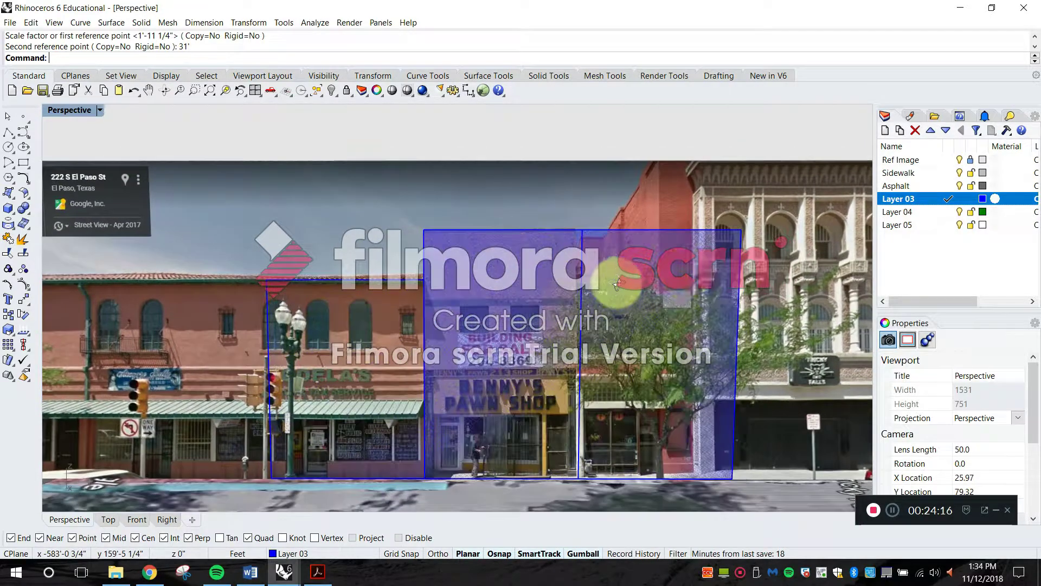
pyautogui.write('e')
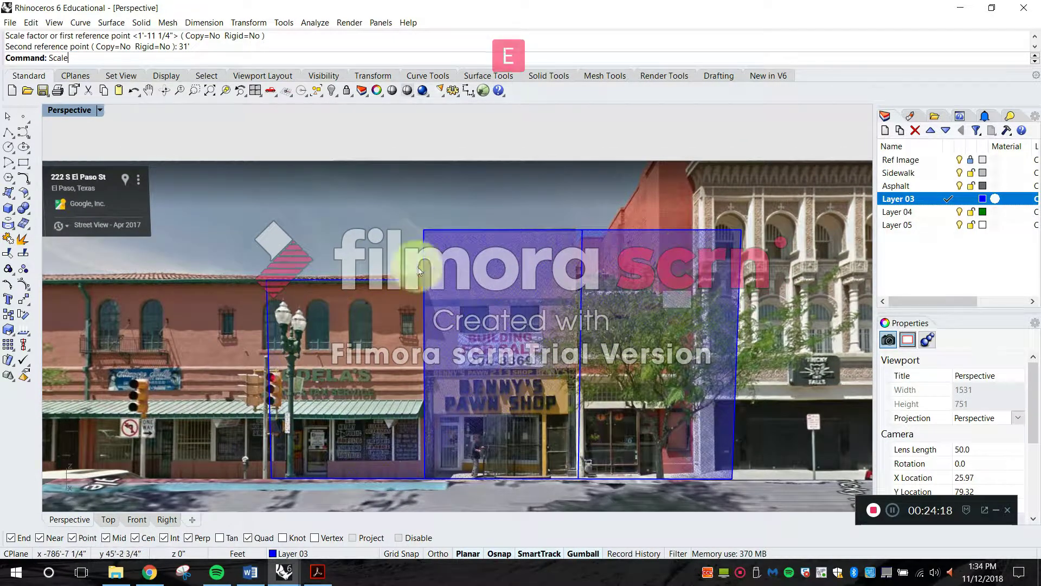
pyautogui.press('Return')
pyautogui.click(657, 226)
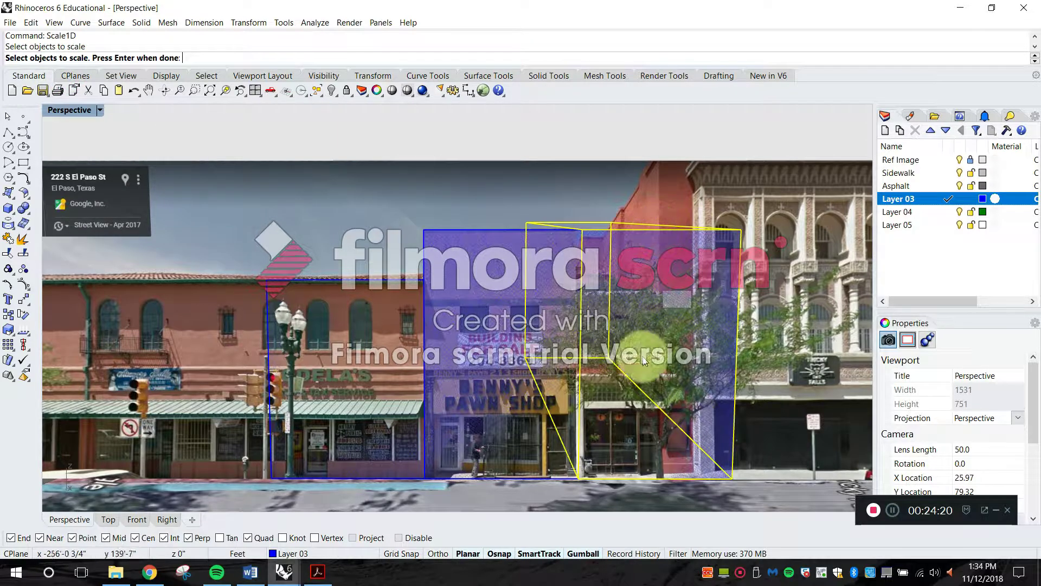
pyautogui.press('Return')
pyautogui.click(578, 479)
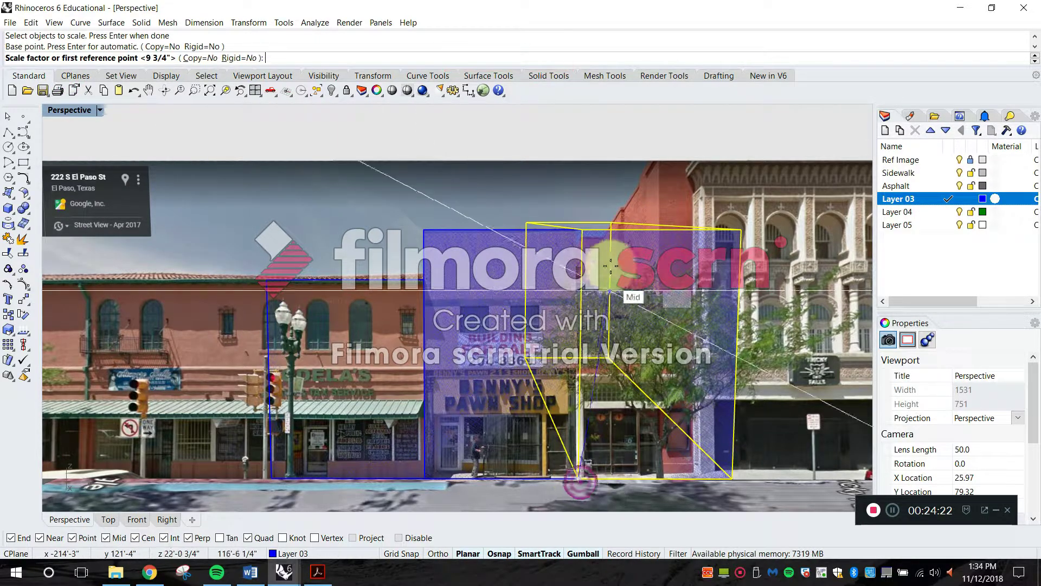
pyautogui.click(586, 229)
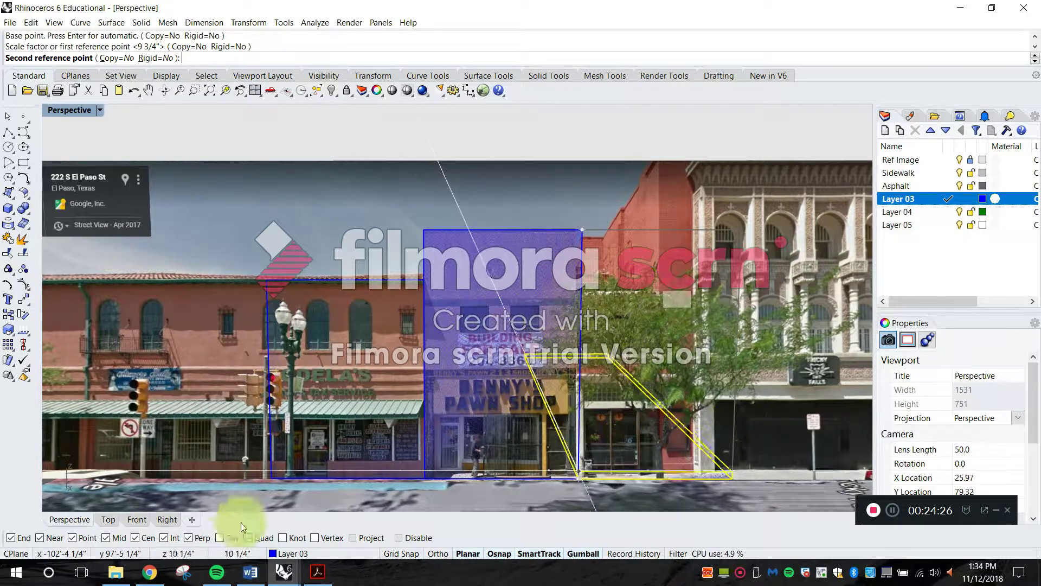
pyautogui.moveTo(465, 418); pyautogui.dragTo(675, 312, button='right')
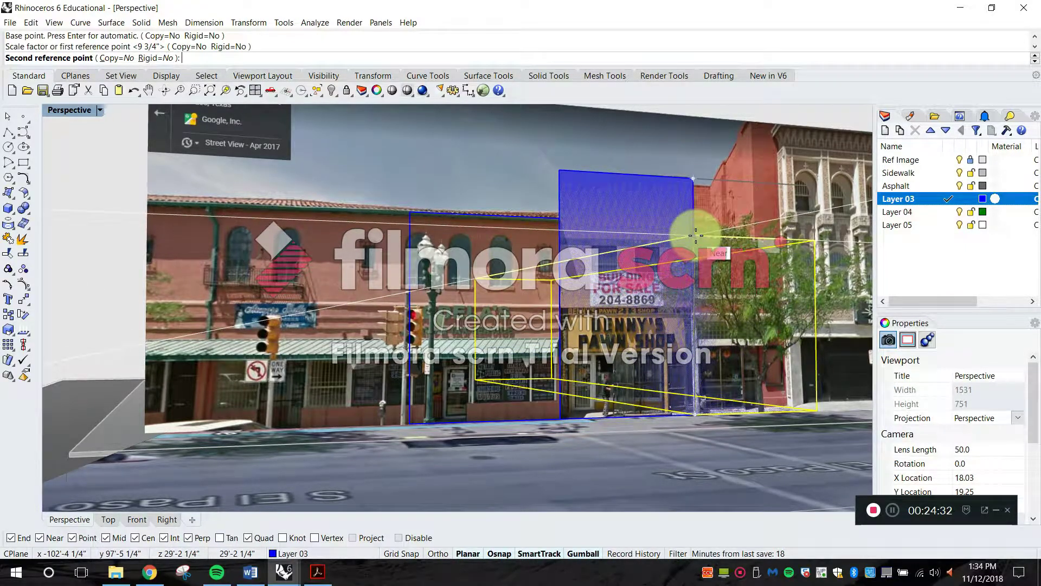
pyautogui.write("29'")
pyautogui.press('Return')
# - Toggle the Ref Image layer's visibility to compare the three box heights with the elevation picture
pyautogui.moveTo(686, 244); pyautogui.dragTo(1029, 102, button='right')
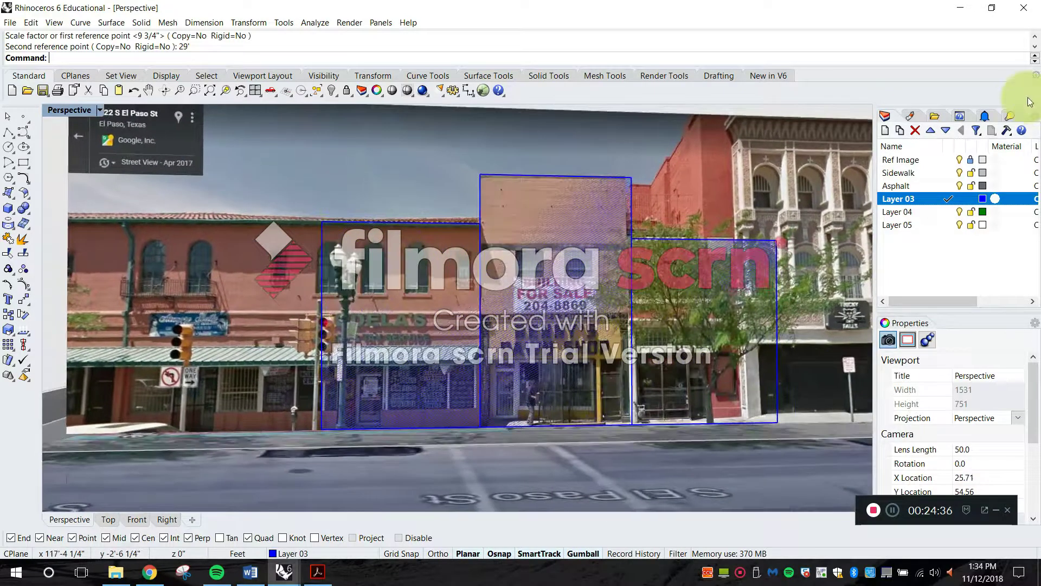
pyautogui.click(960, 160)
pyautogui.moveTo(681, 293)
pyautogui.mouseDown(button='right')
pyautogui.moveTo(732, 288)
pyautogui.moveTo(790, 302)
pyautogui.moveTo(543, 305)
pyautogui.moveTo(609, 284)
pyautogui.moveTo(694, 293)
pyautogui.mouseUp(button='right')
pyautogui.moveTo(699, 171); pyautogui.dragTo(616, 245, button='right')
pyautogui.moveTo(682, 285); pyautogui.dragTo(492, 269, button='right')
pyautogui.click(959, 161)
pyautogui.scroll(2, 493, 268)
# - Use Scale1D to narrow the box behind the tree to about 17'-11", matching the building's edge in the picture
pyautogui.click(500, 269)
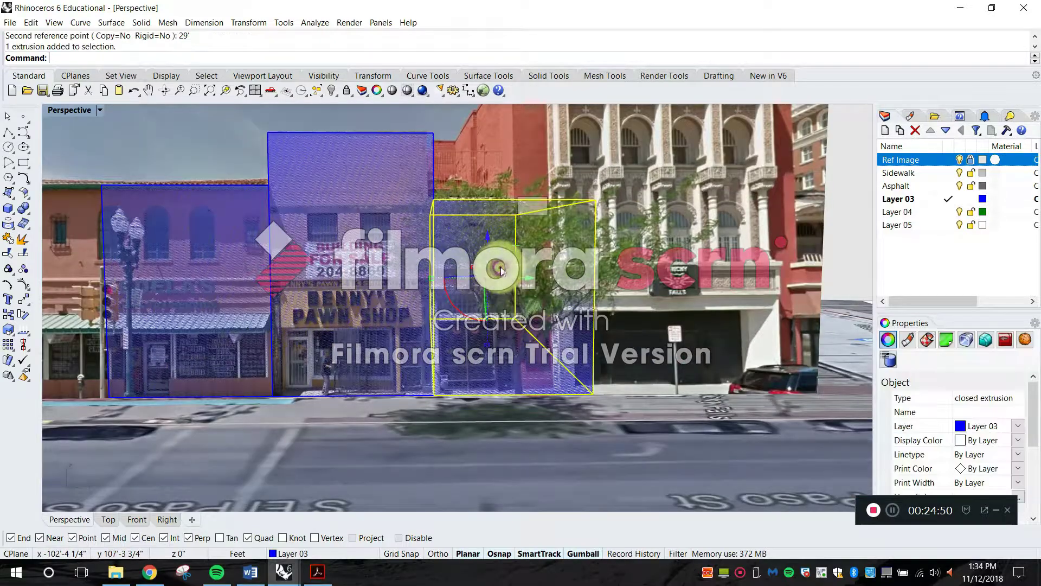
pyautogui.write('1D')
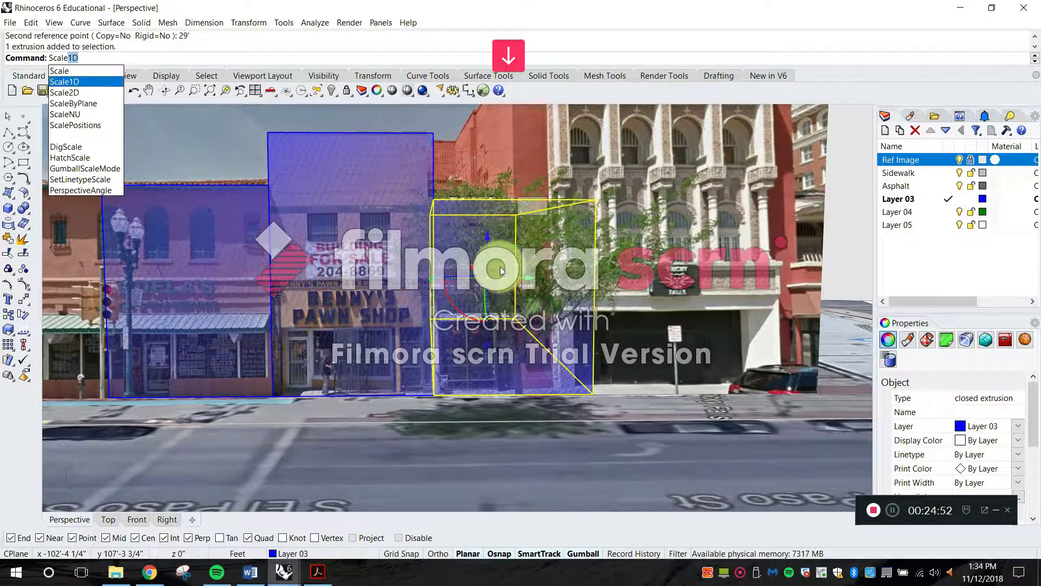
pyautogui.press('Return')
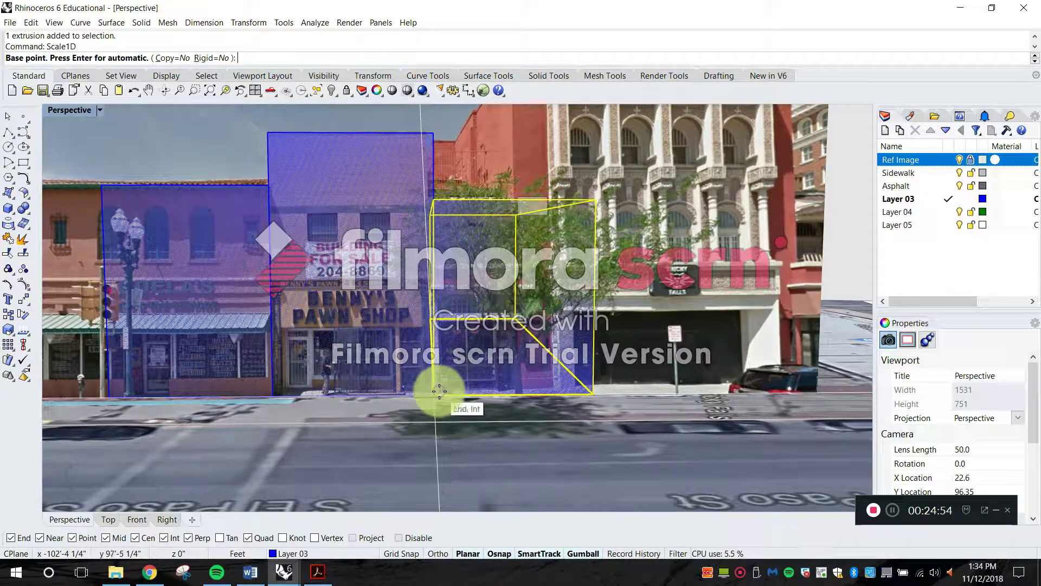
pyautogui.click(439, 390)
pyautogui.click(593, 394)
pyautogui.scroll(3, 549, 390)
pyautogui.moveTo(548, 391); pyautogui.dragTo(604, 402, button='right')
pyautogui.click(513, 448)
pyautogui.press('Escape')
# - Measure the front width of the narrowed box along its bottom edge
pyautogui.write('d: D')
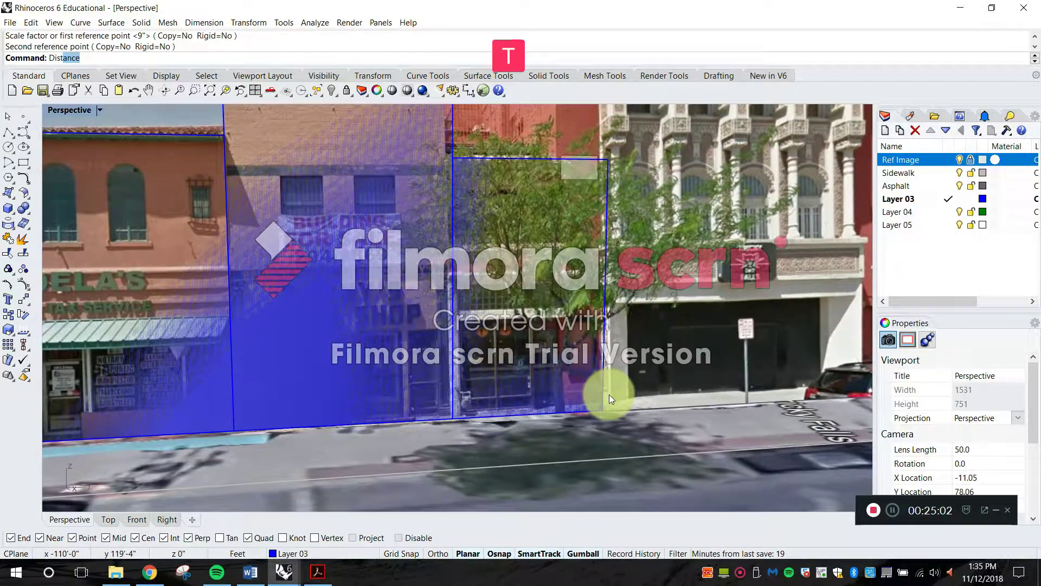
pyautogui.write('ist')
pyautogui.press('Return')
pyautogui.click(453, 418)
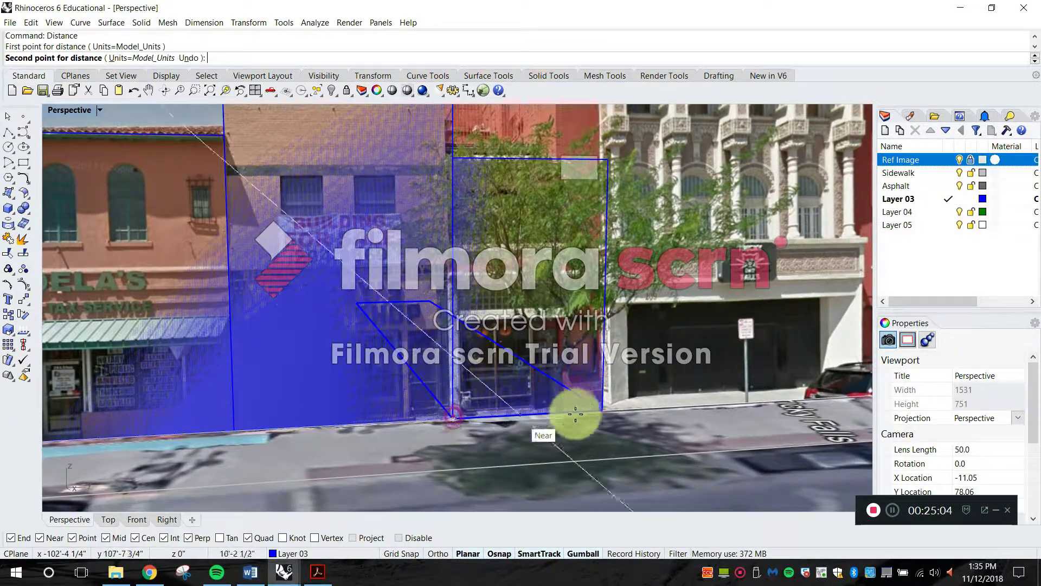
pyautogui.click(597, 406)
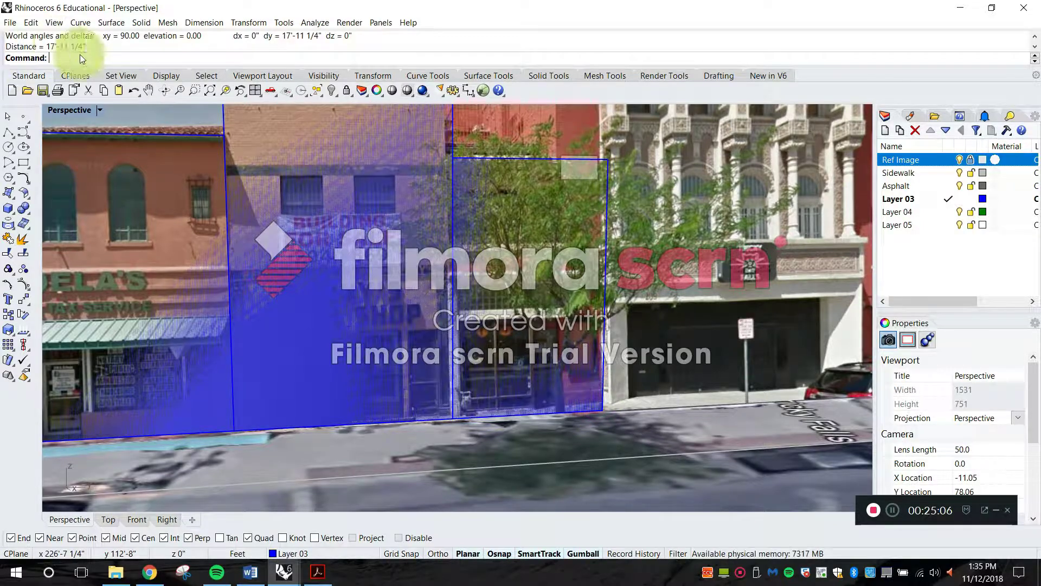
pyautogui.click(558, 323)
pyautogui.press('space')
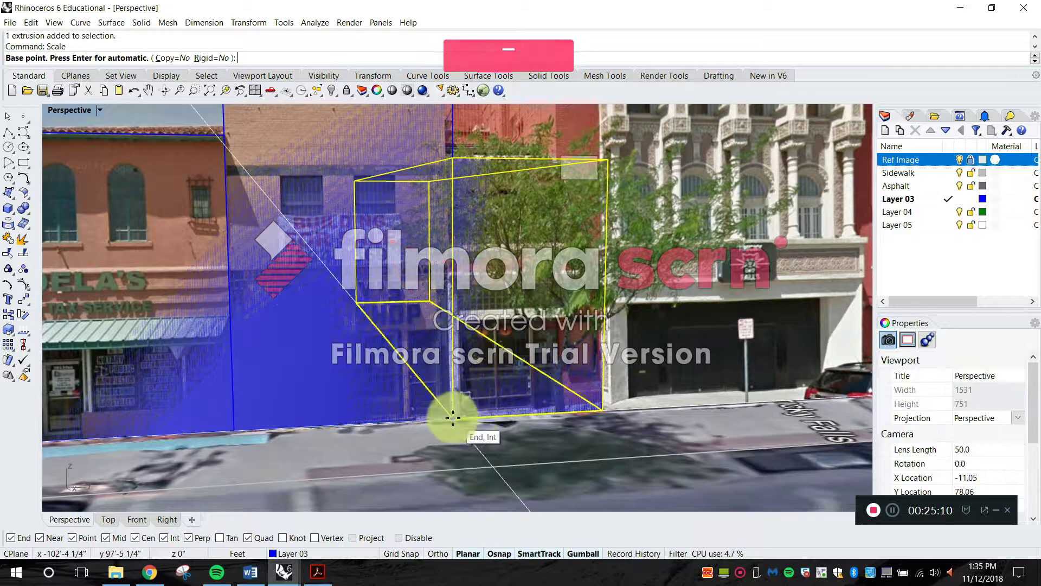
pyautogui.click(452, 418)
pyautogui.click(602, 409)
pyautogui.click(635, 393)
pyautogui.press('Escape')
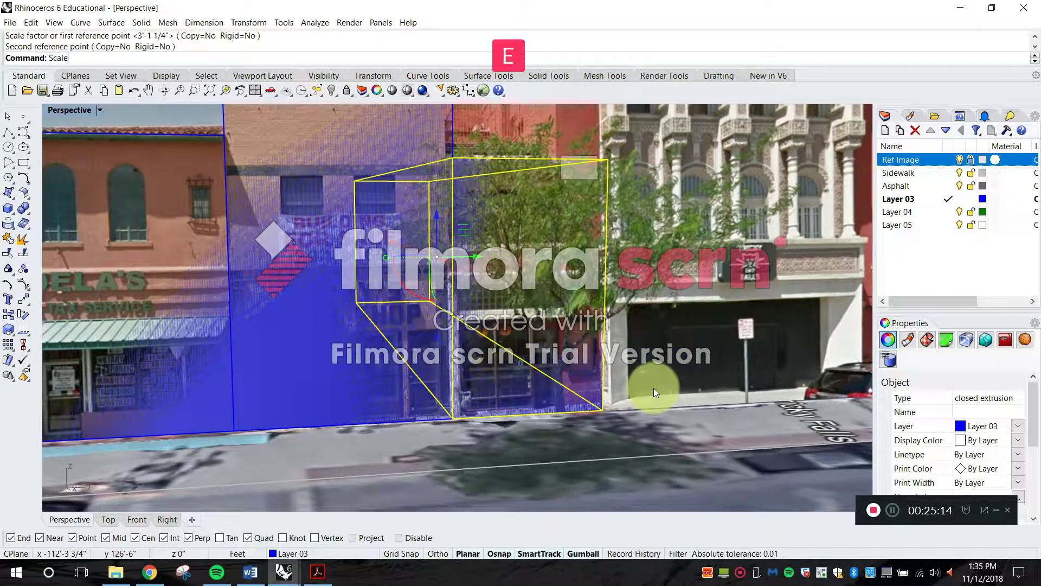
# - Use Scale1D from the shared lower corner to set the narrow box's front width to 18'
pyautogui.click(109, 81)
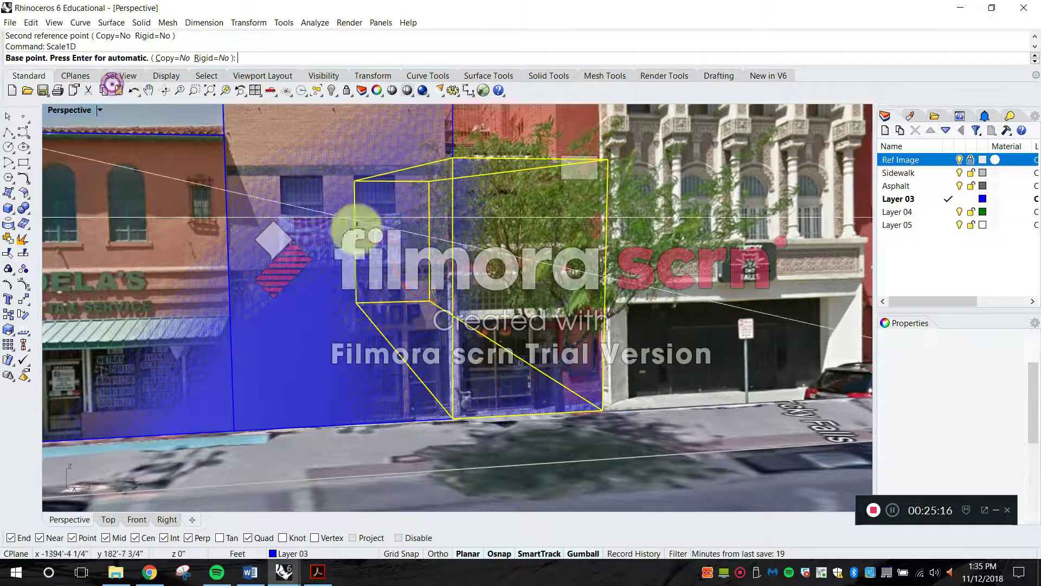
pyautogui.click(450, 419)
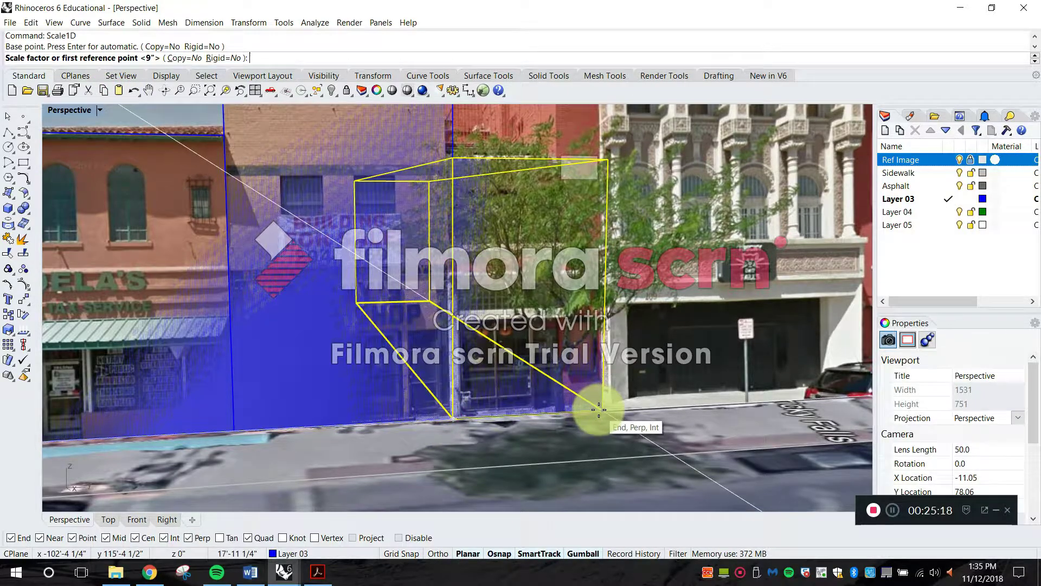
pyautogui.click(599, 409)
pyautogui.write('18')
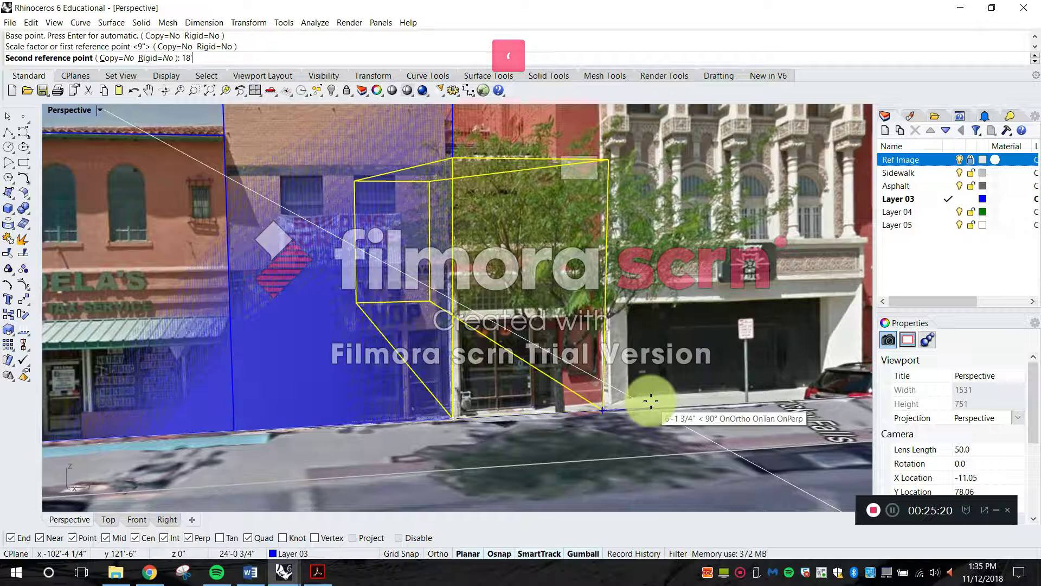
pyautogui.press('Return')
pyautogui.press('Escape')
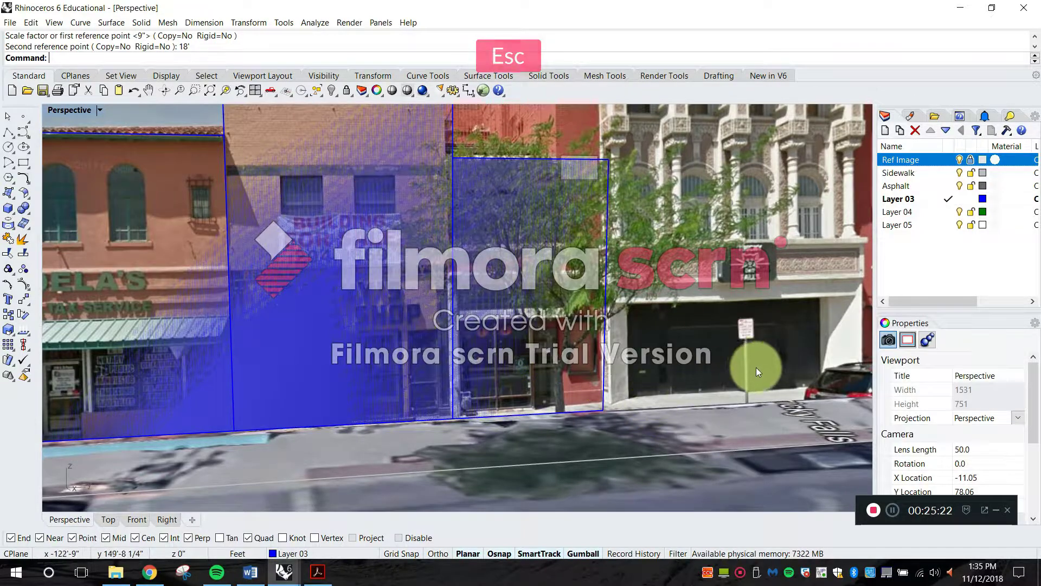
# - Compare the three boxes with the elevation picture by toggling the Ref Image layer and checking the outlines against the storefronts
pyautogui.scroll(2, 734, 356)
pyautogui.moveTo(735, 357); pyautogui.dragTo(719, 355, button='right')
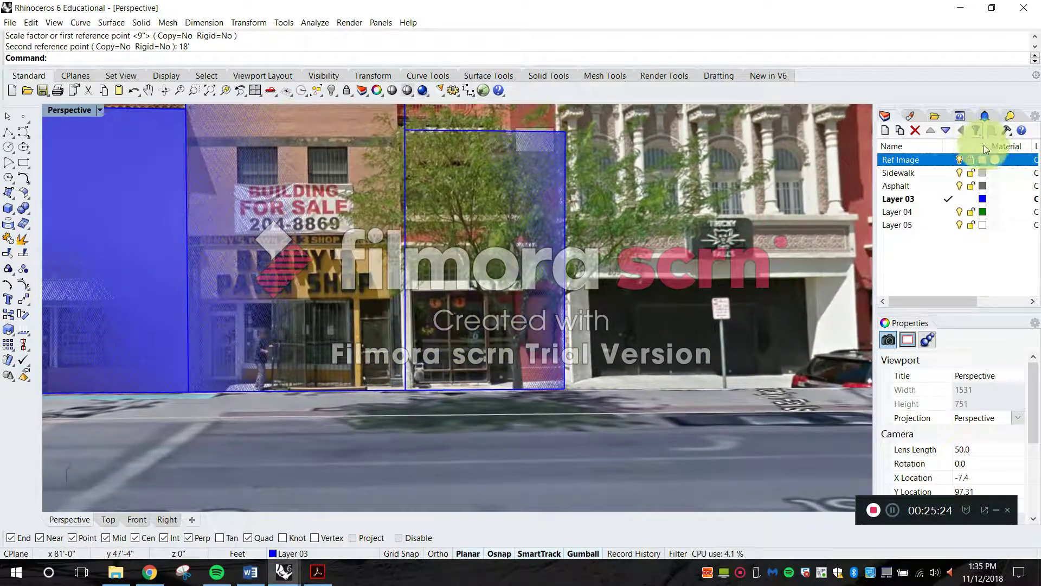
pyautogui.click(959, 160)
pyautogui.moveTo(689, 323); pyautogui.dragTo(676, 324, button='right')
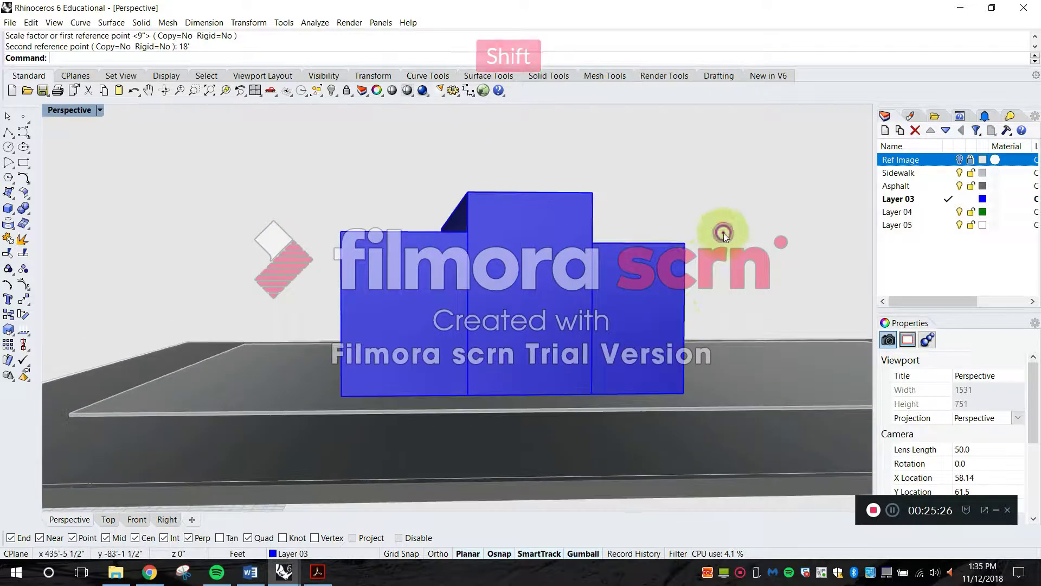
pyautogui.moveTo(675, 283); pyautogui.dragTo(730, 279, button='right')
pyautogui.click(963, 160)
pyautogui.moveTo(790, 239); pyautogui.dragTo(523, 323, button='right')
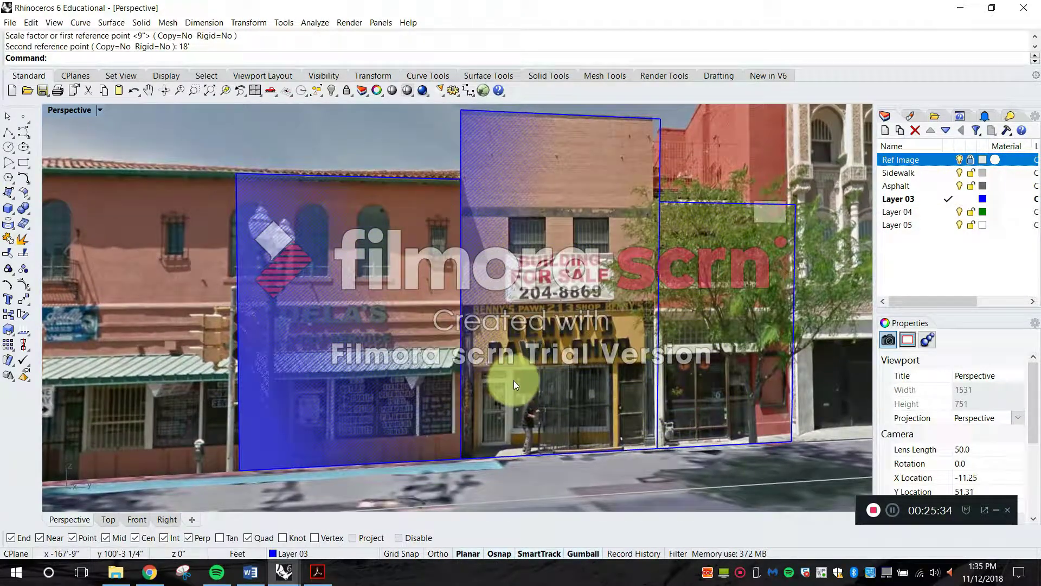
pyautogui.moveTo(619, 306); pyautogui.dragTo(593, 290, button='right')
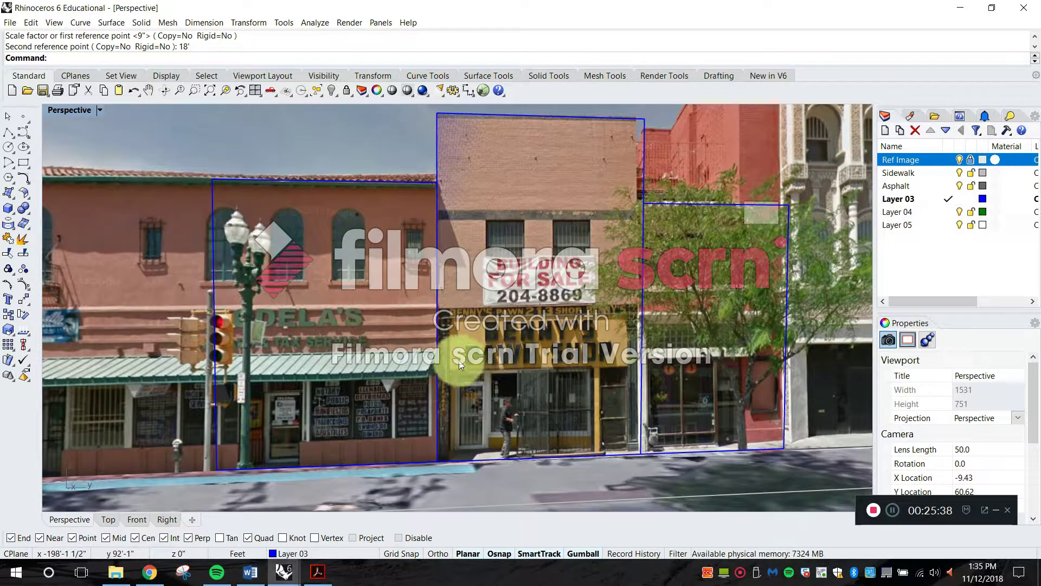
pyautogui.scroll(5, 483, 422)
pyautogui.scroll(-8, 539, 413)
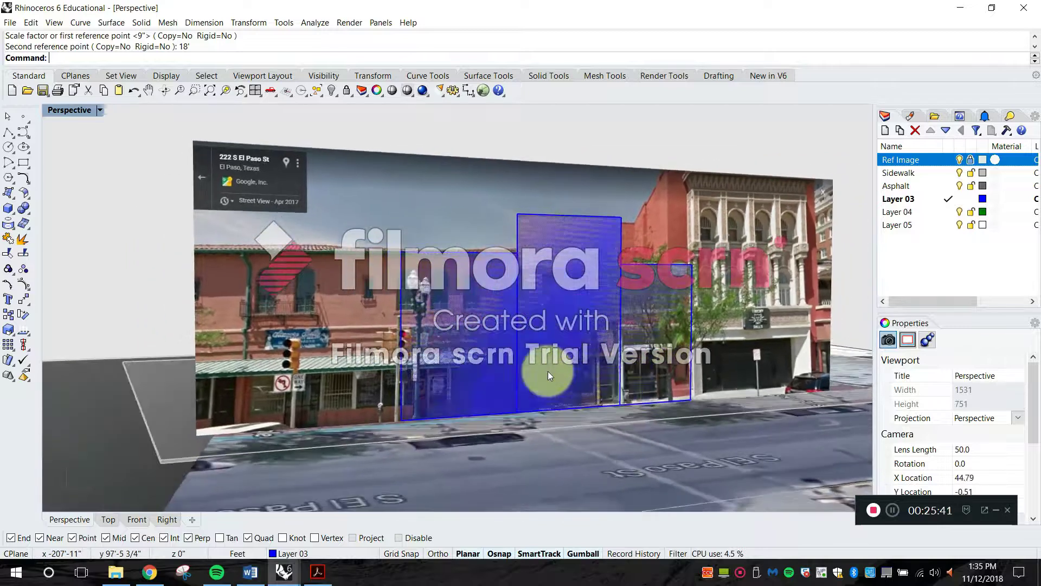
pyautogui.moveTo(548, 371); pyautogui.dragTo(592, 343, button='right')
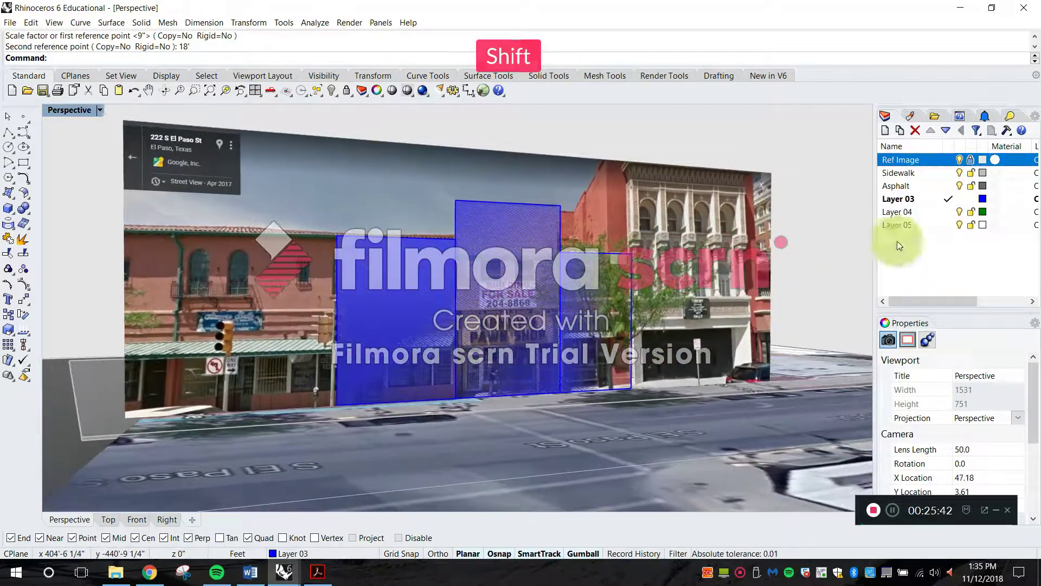
# - Hide the Ref Image layer and inspect the three adjoining building boxes from the front and the corner
pyautogui.click(960, 159)
pyautogui.moveTo(844, 190); pyautogui.dragTo(593, 324, button='right')
pyautogui.scroll(6, 625, 316)
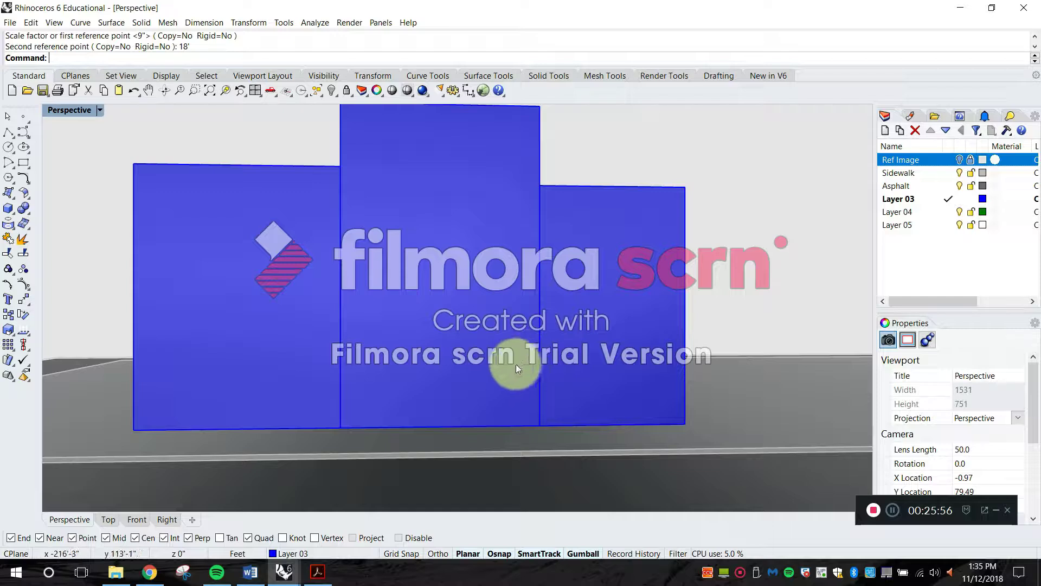
pyautogui.moveTo(378, 301); pyautogui.dragTo(428, 340, button='right')
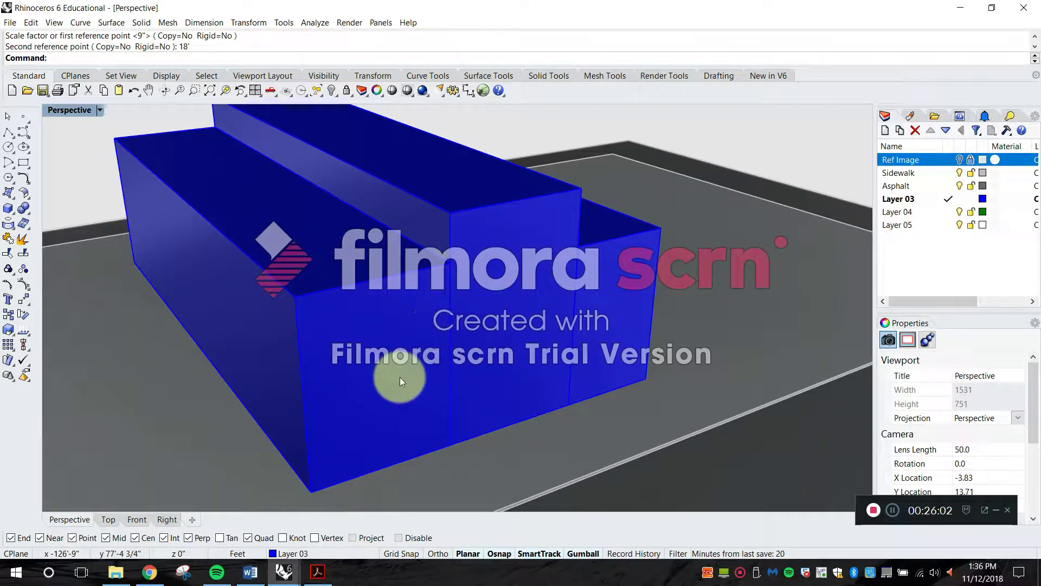
pyautogui.moveTo(368, 407); pyautogui.dragTo(349, 492, button='right')
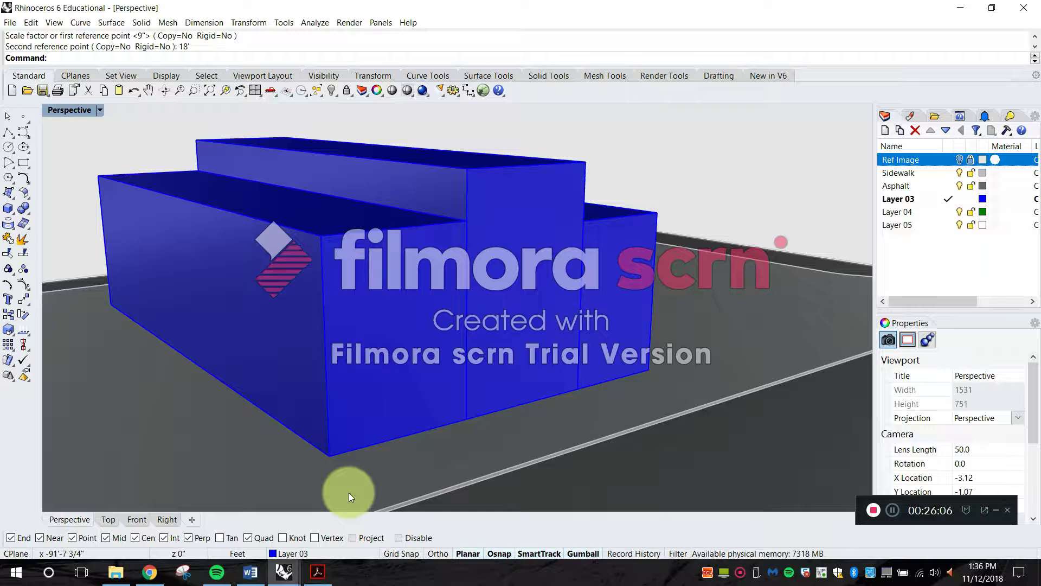
# - Review the Rhino 5 for SketchUp Users video page in Chrome and the Rhino Push_Pull Notes PDF, and return to Rhino
pyautogui.click(147, 570)
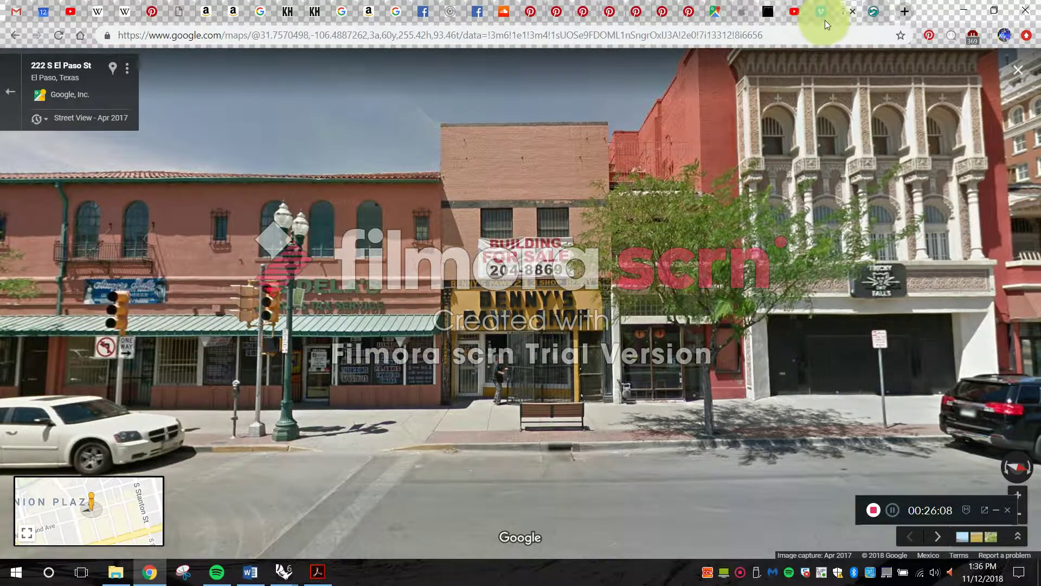
pyautogui.click(823, 17)
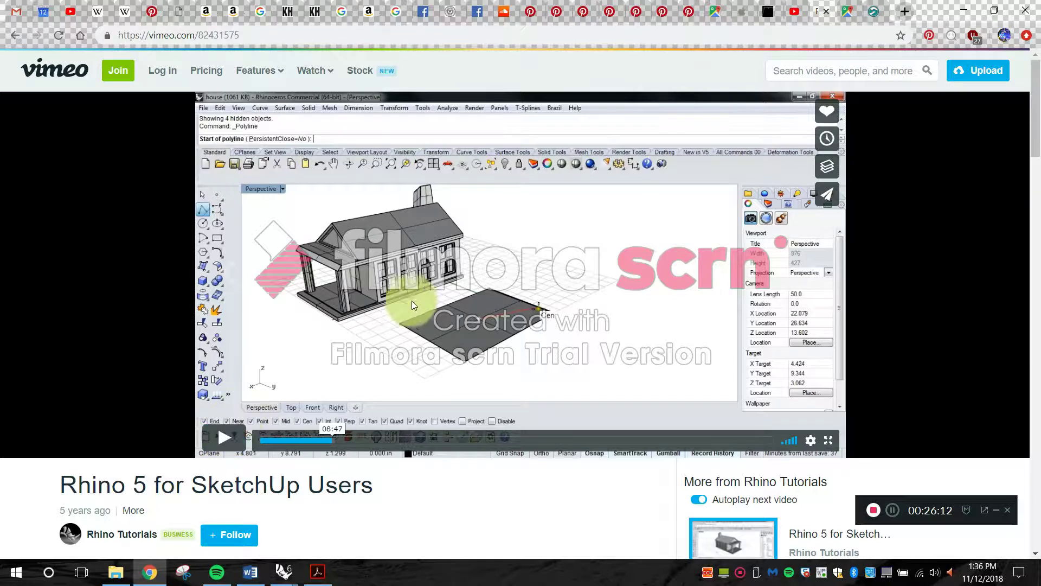
pyautogui.click(326, 576)
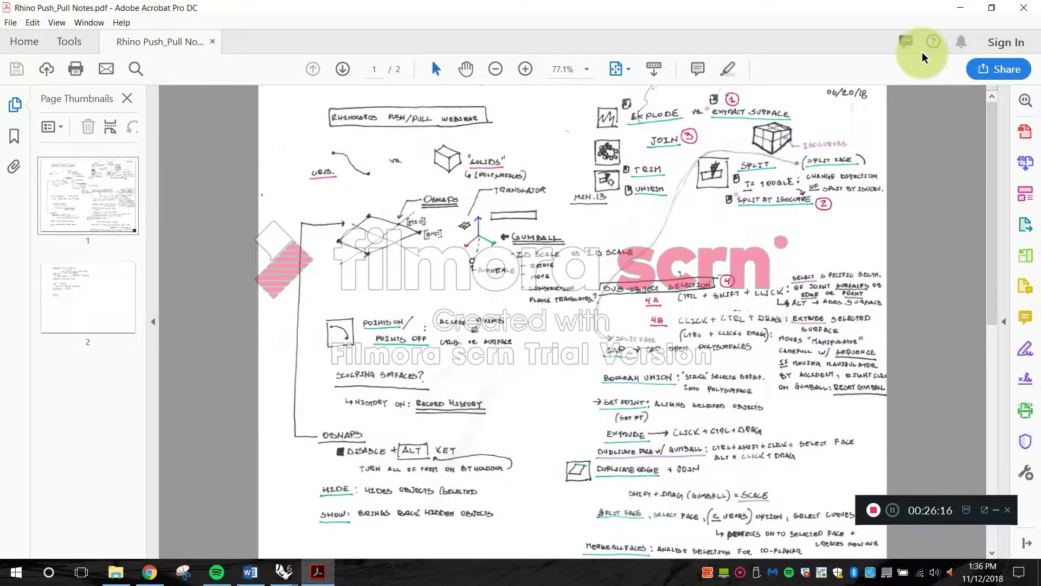
pyautogui.click(959, 8)
pyautogui.click(960, 8)
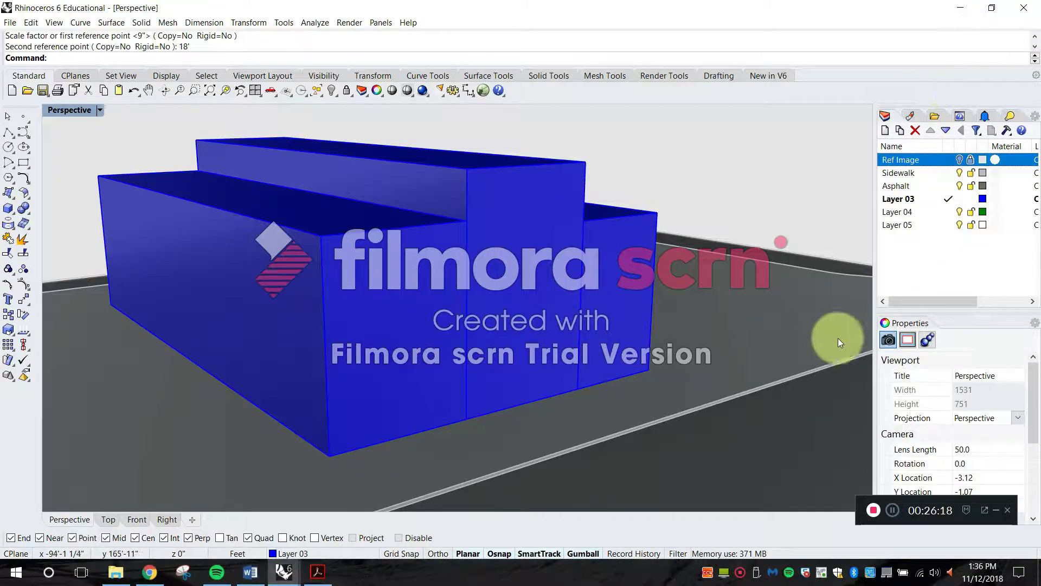